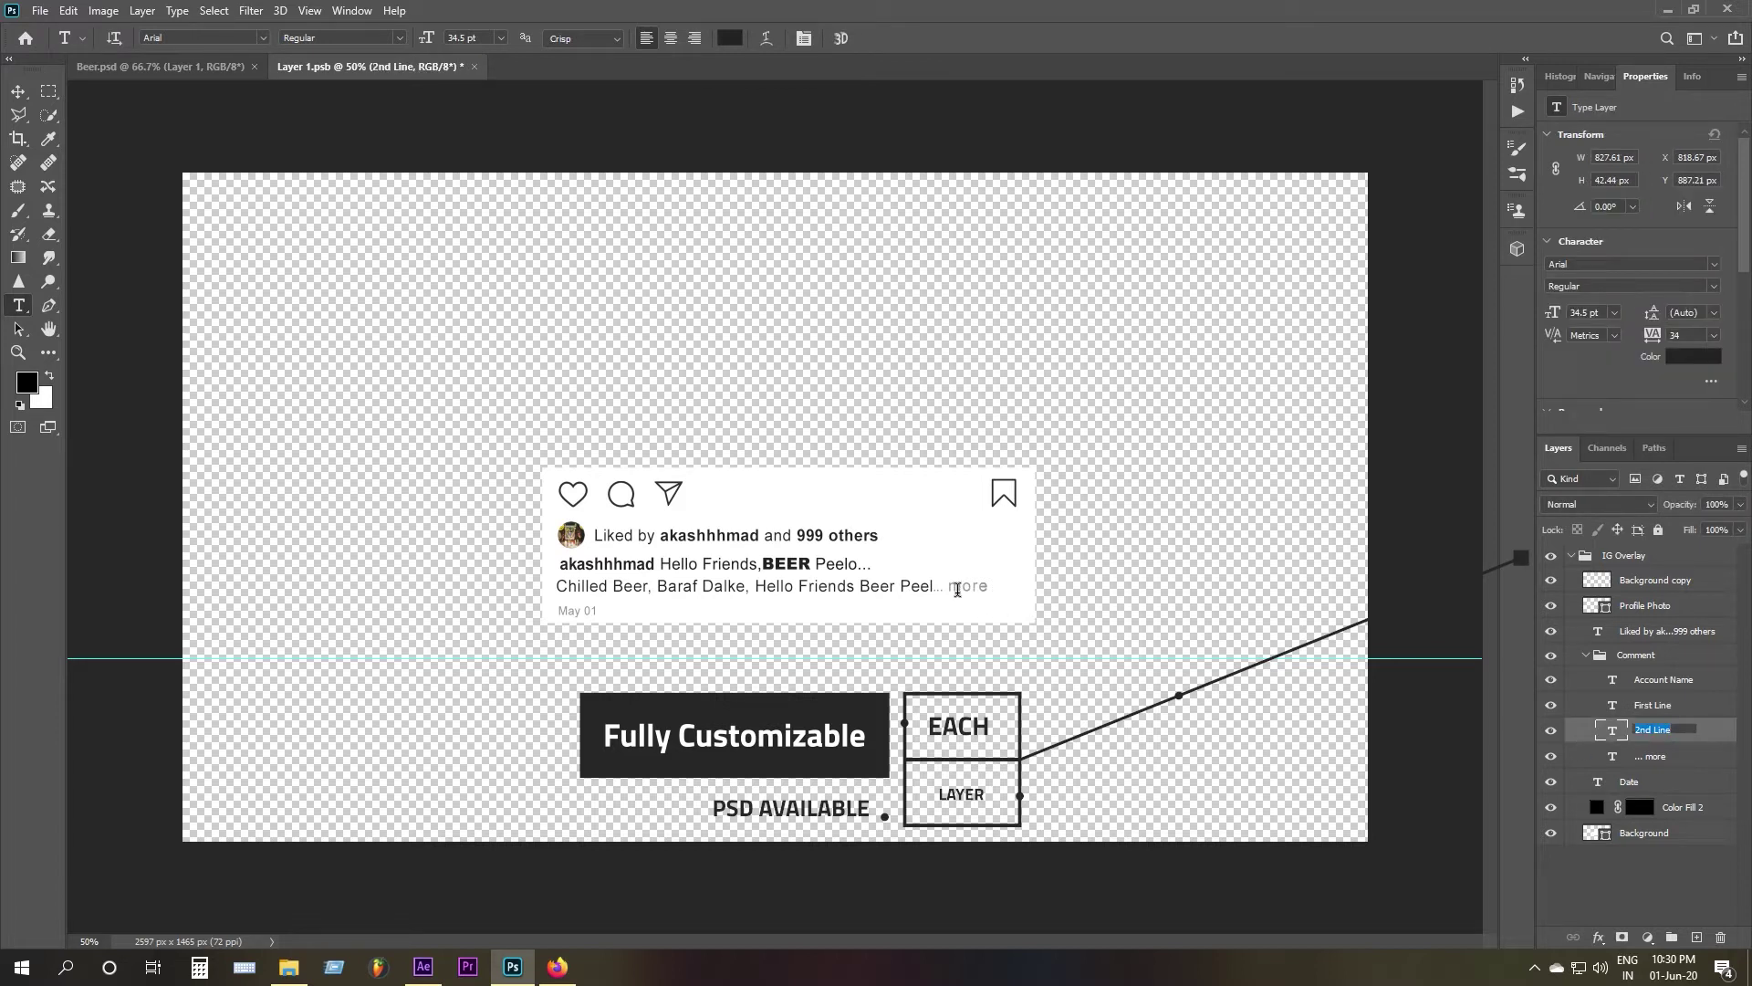
Step: Examine the "... more" and date text layers in the IG Overlay group
click(958, 589)
click(1631, 783)
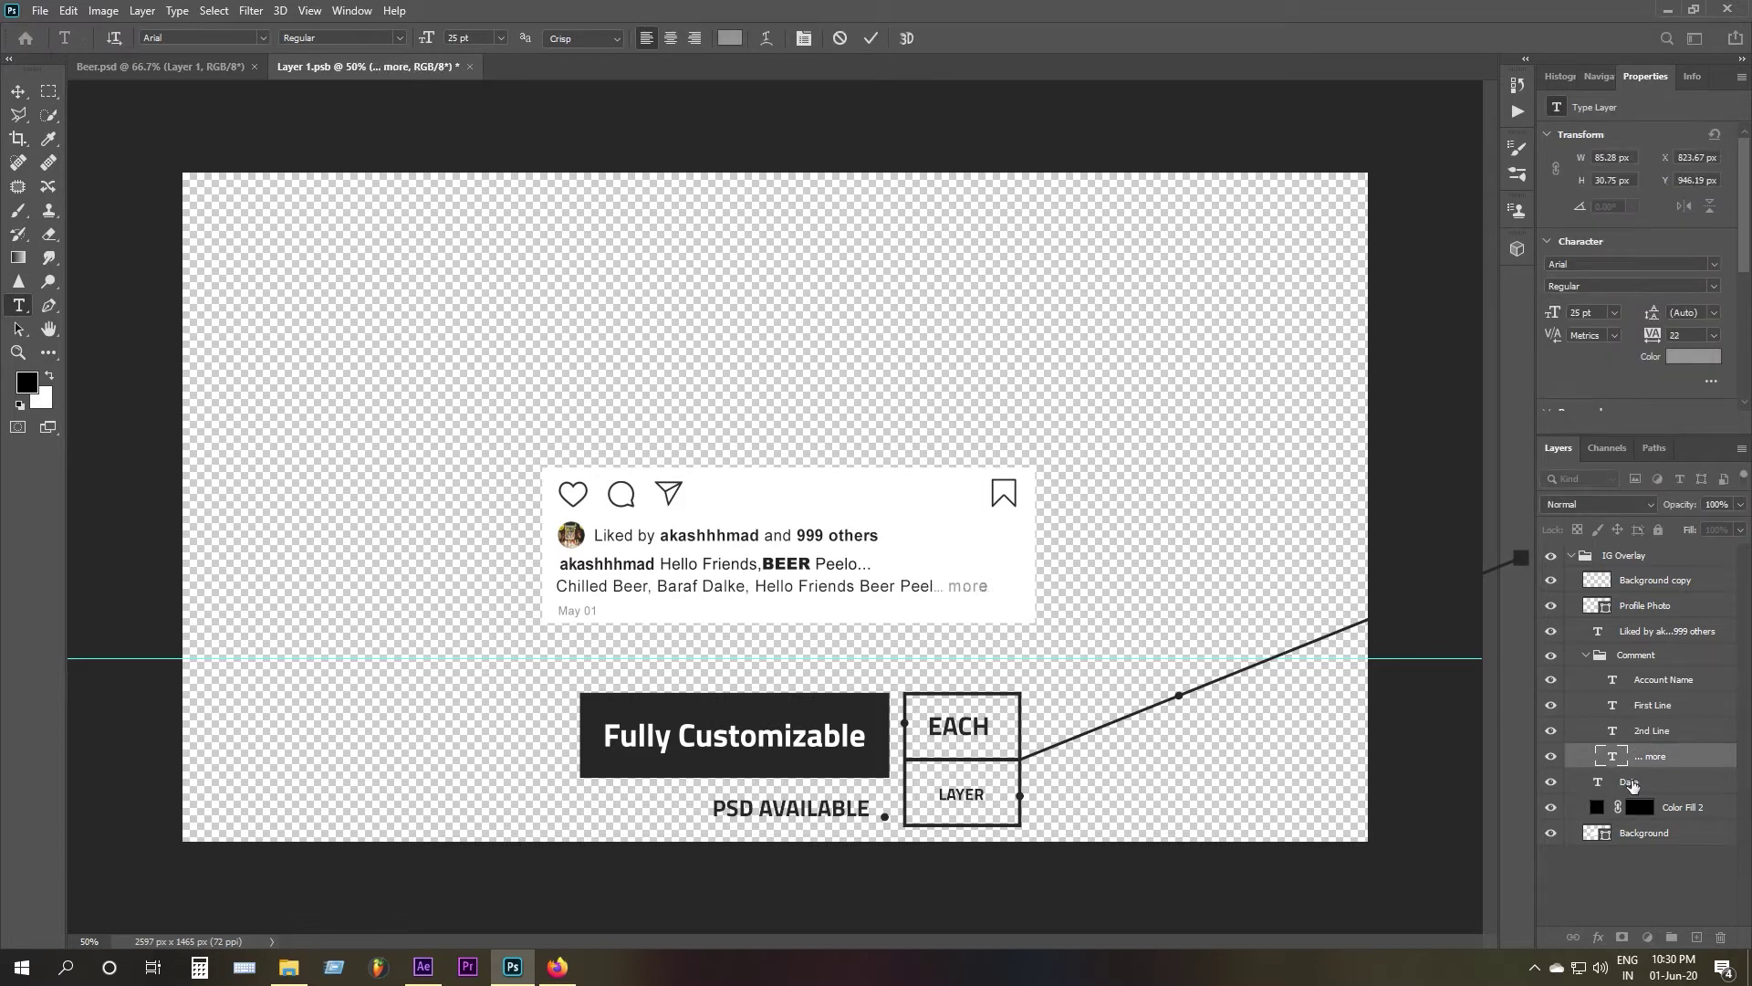
click(574, 614)
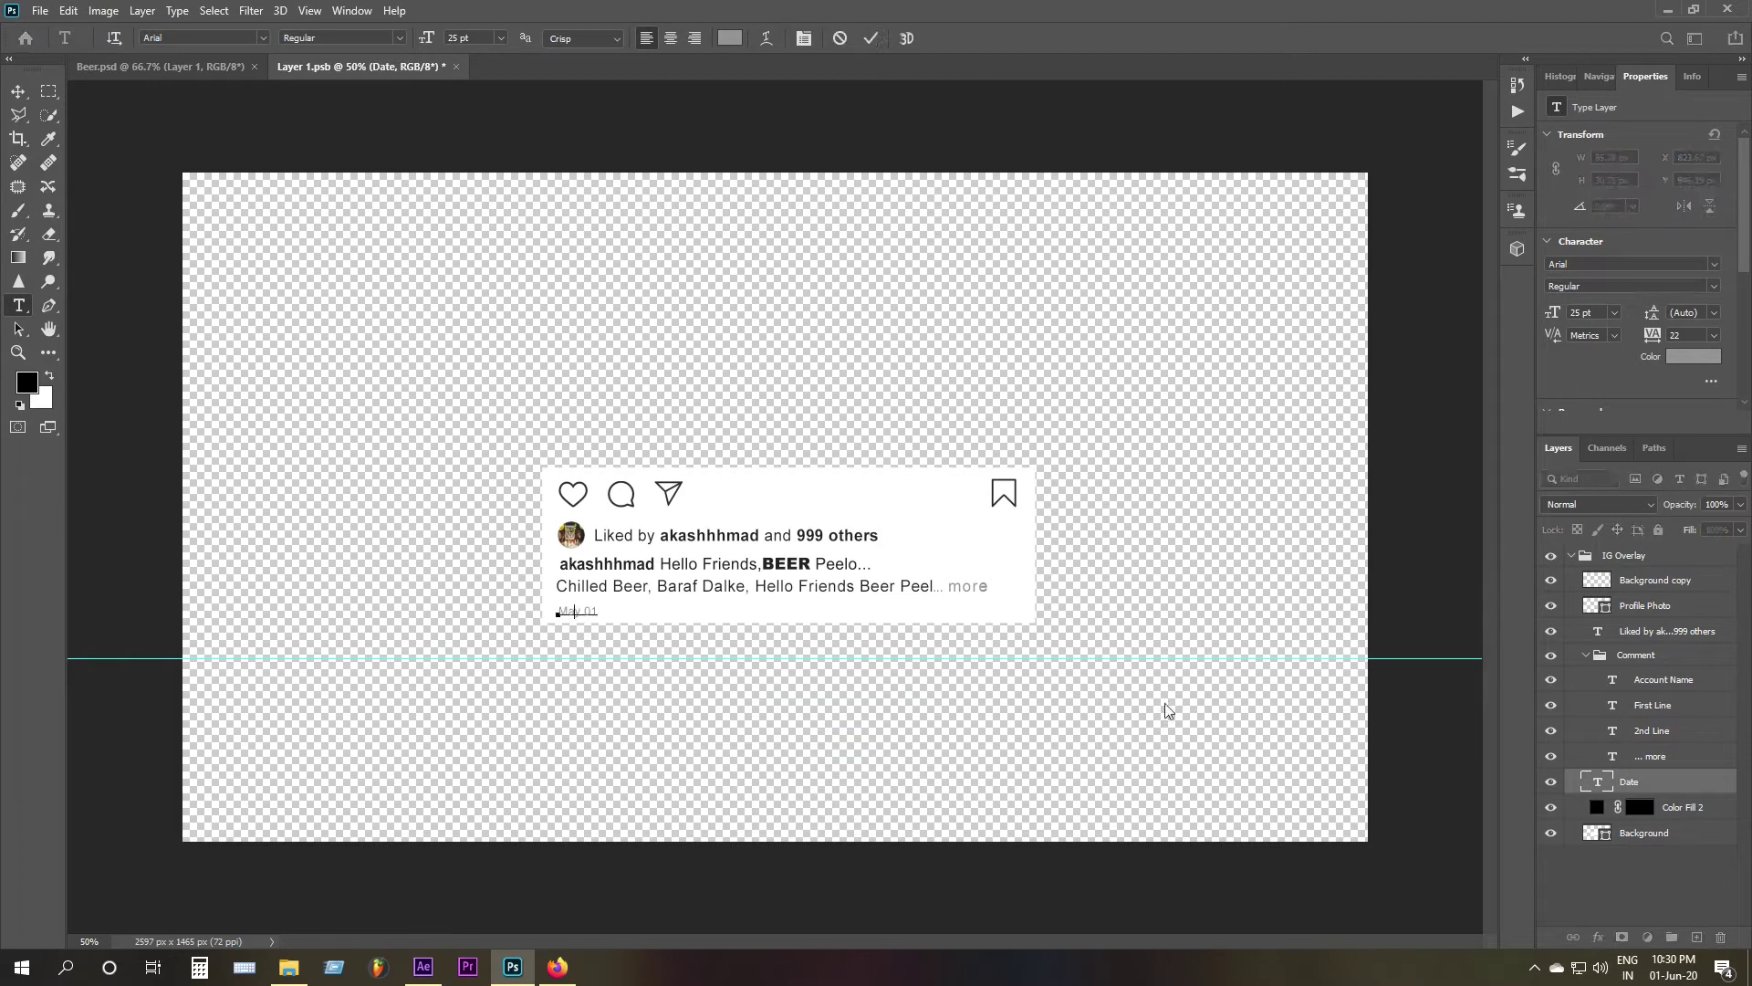
click(1617, 863)
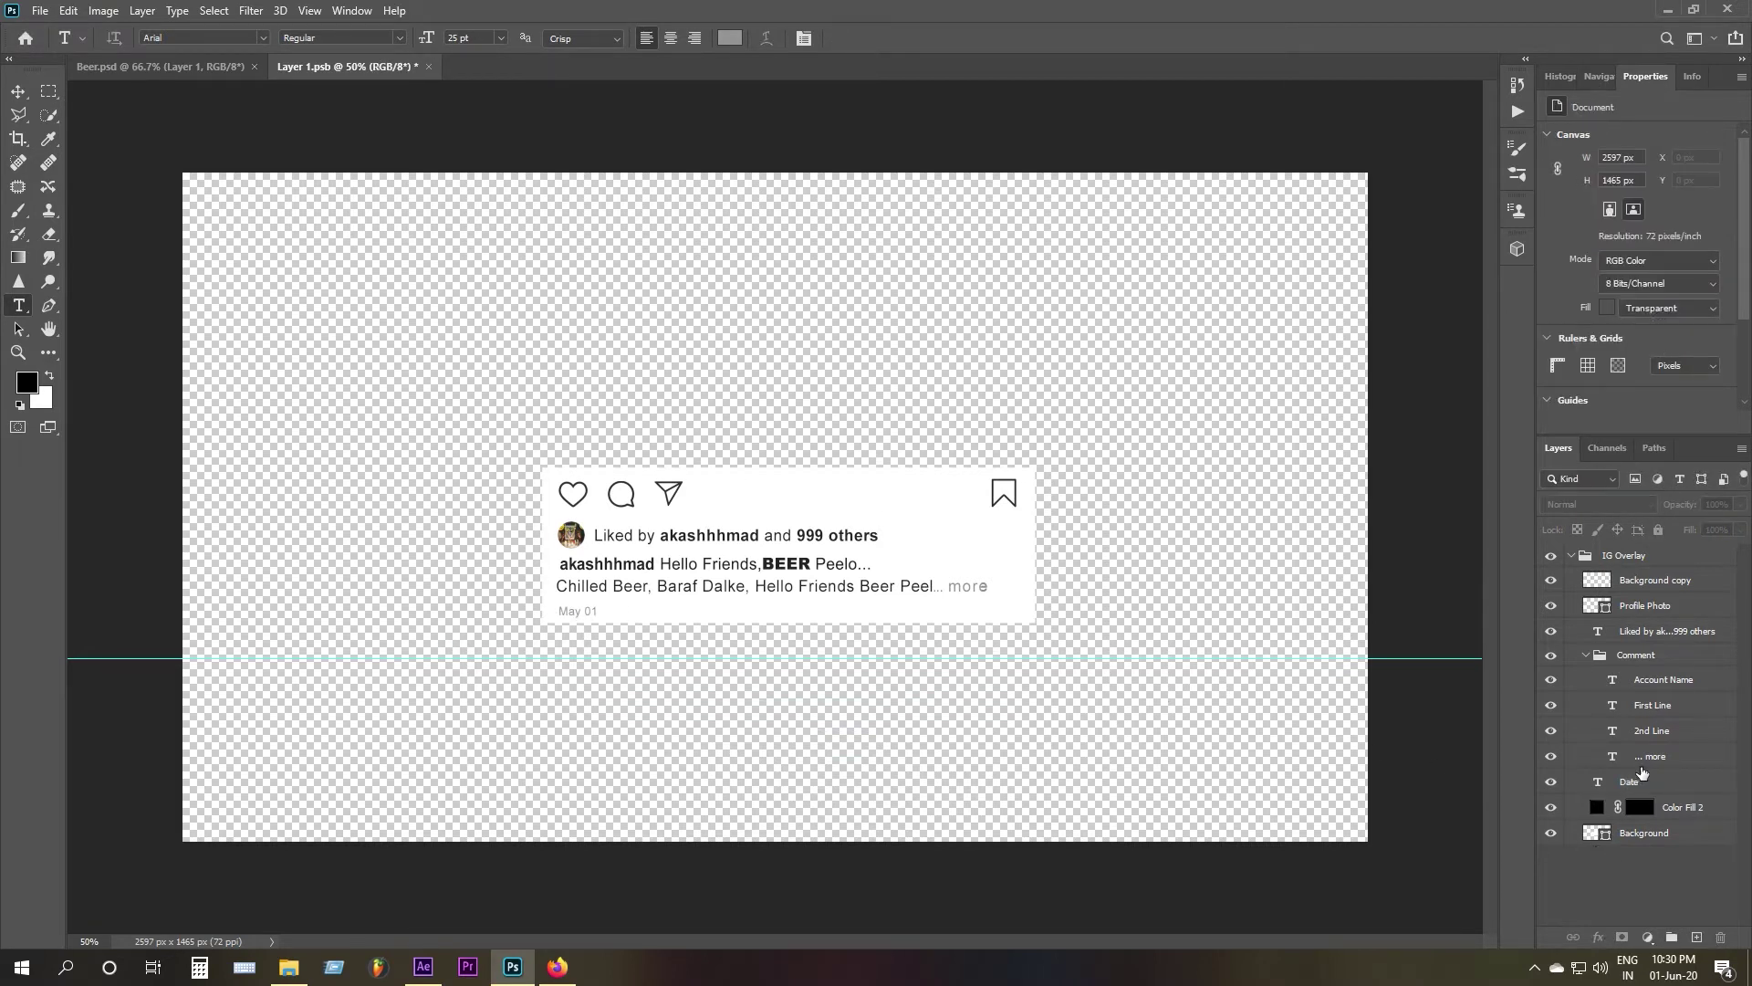
Step: Collapse the IG Overlay group and close the Layer 1.psb smart object document
click(1572, 556)
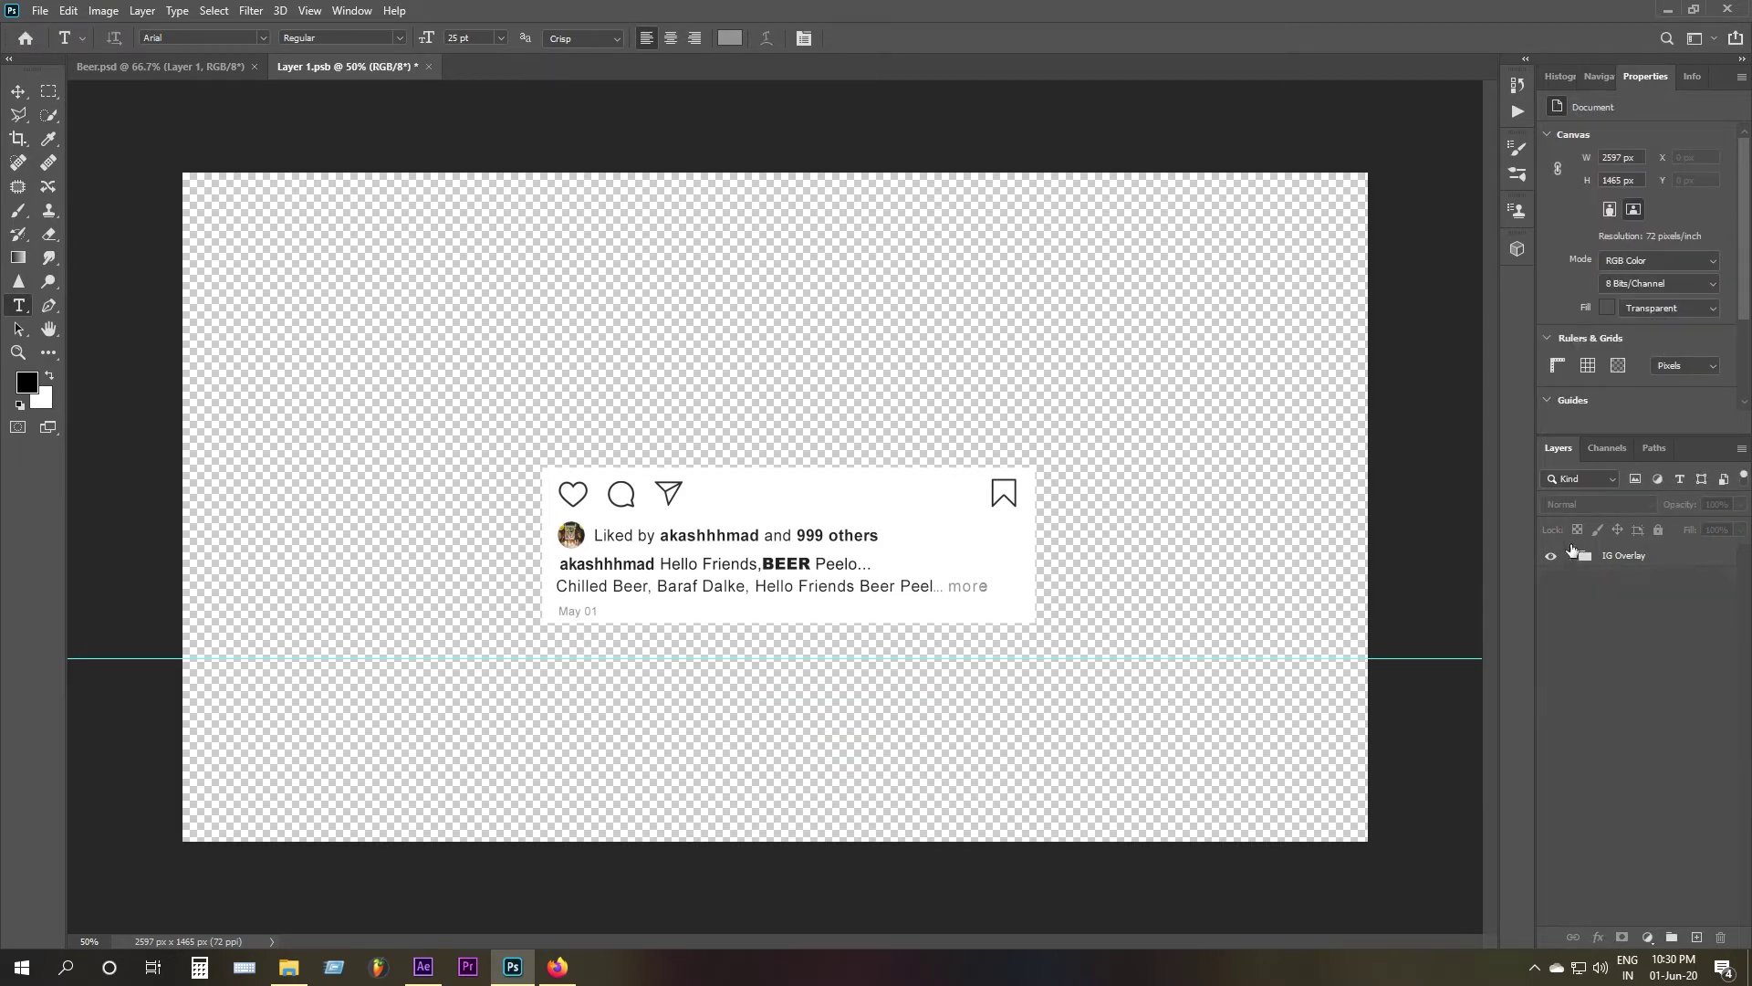
click(424, 67)
click(880, 363)
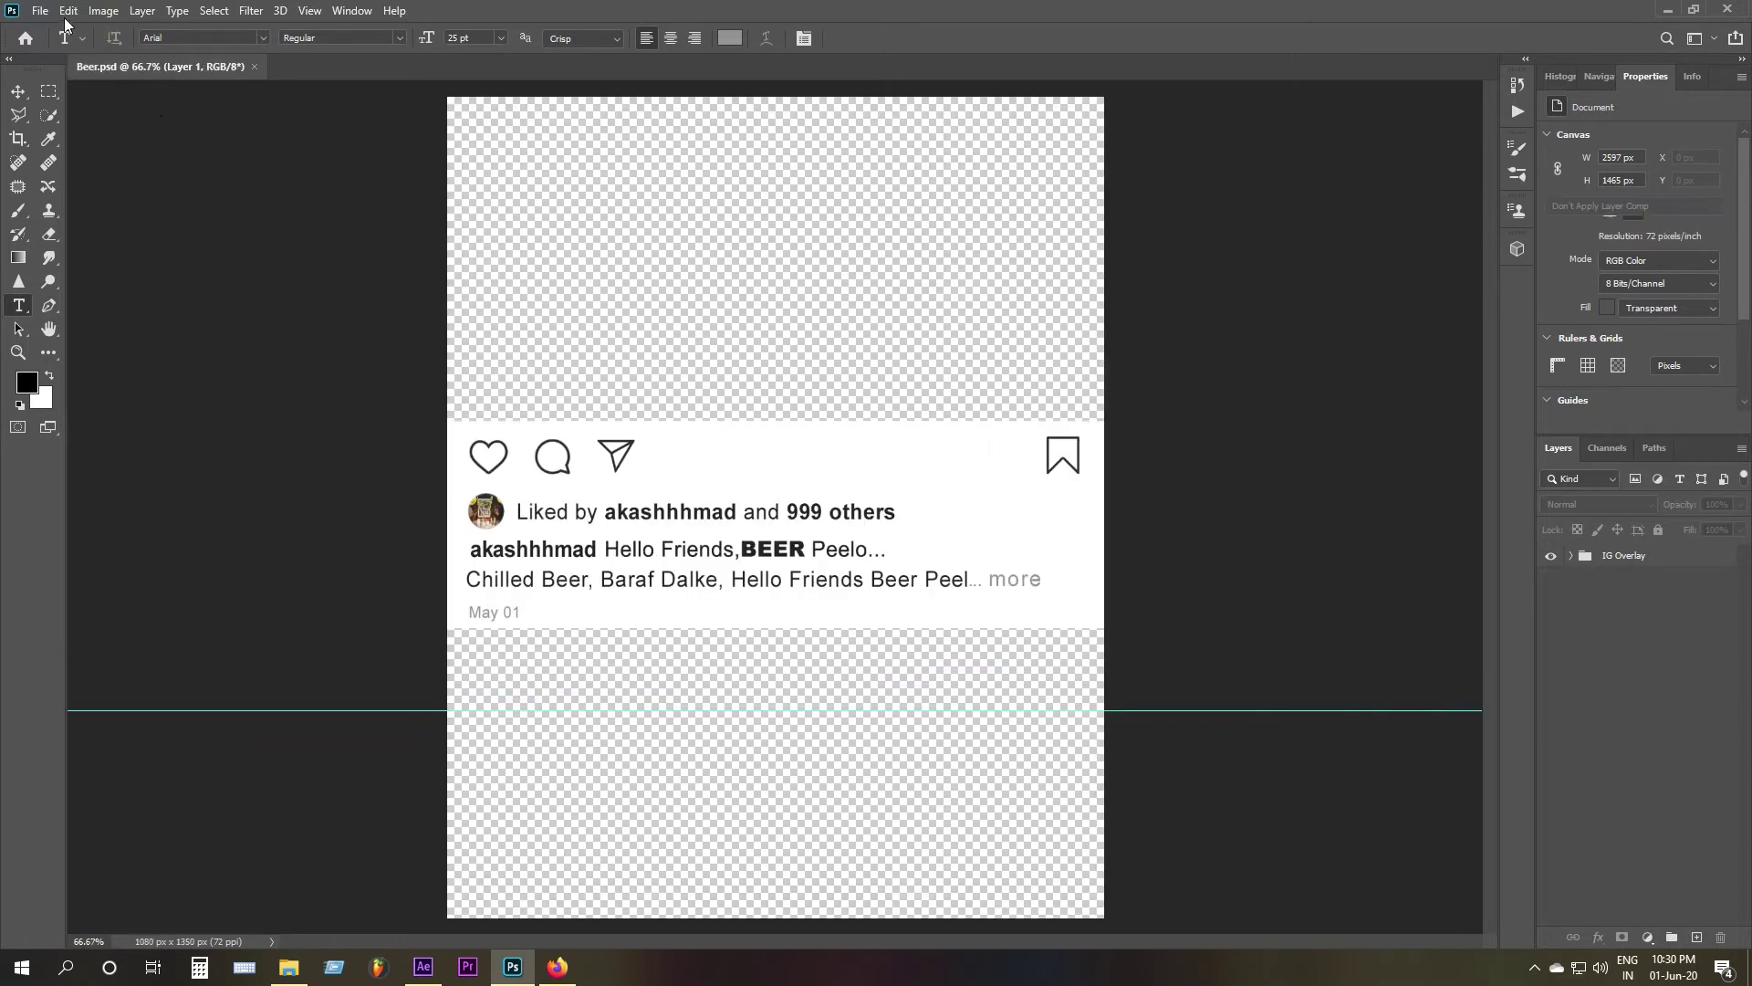
click(40, 11)
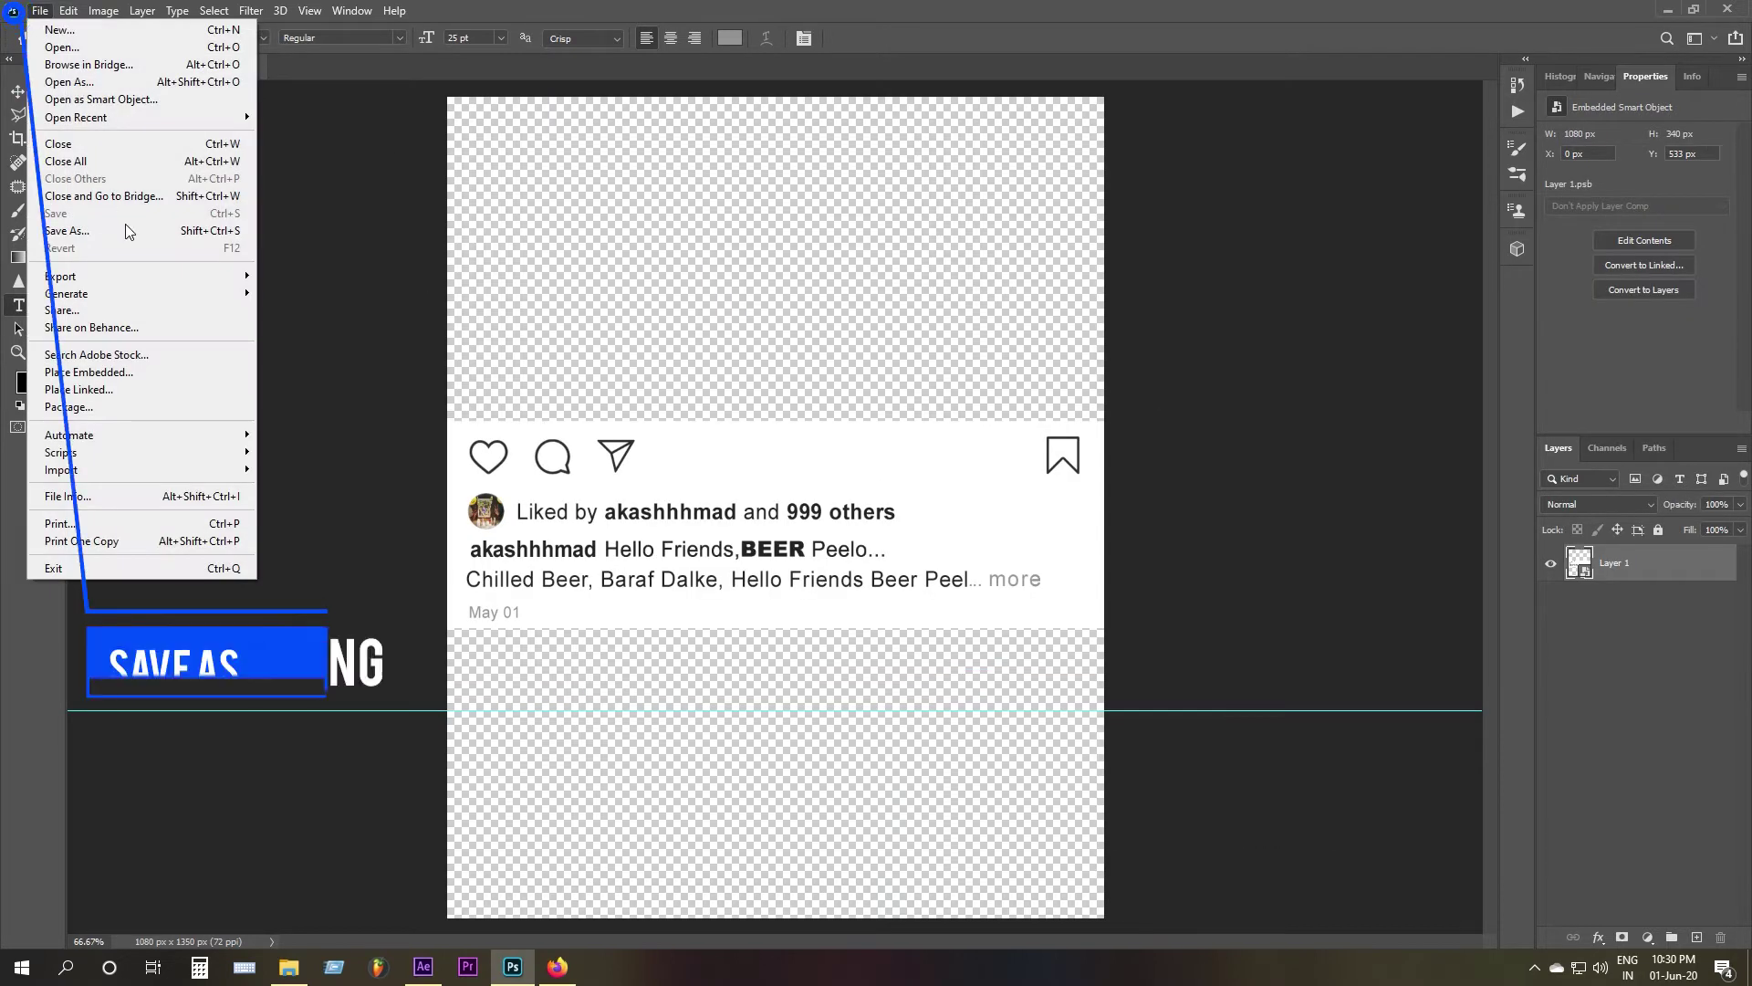
click(128, 230)
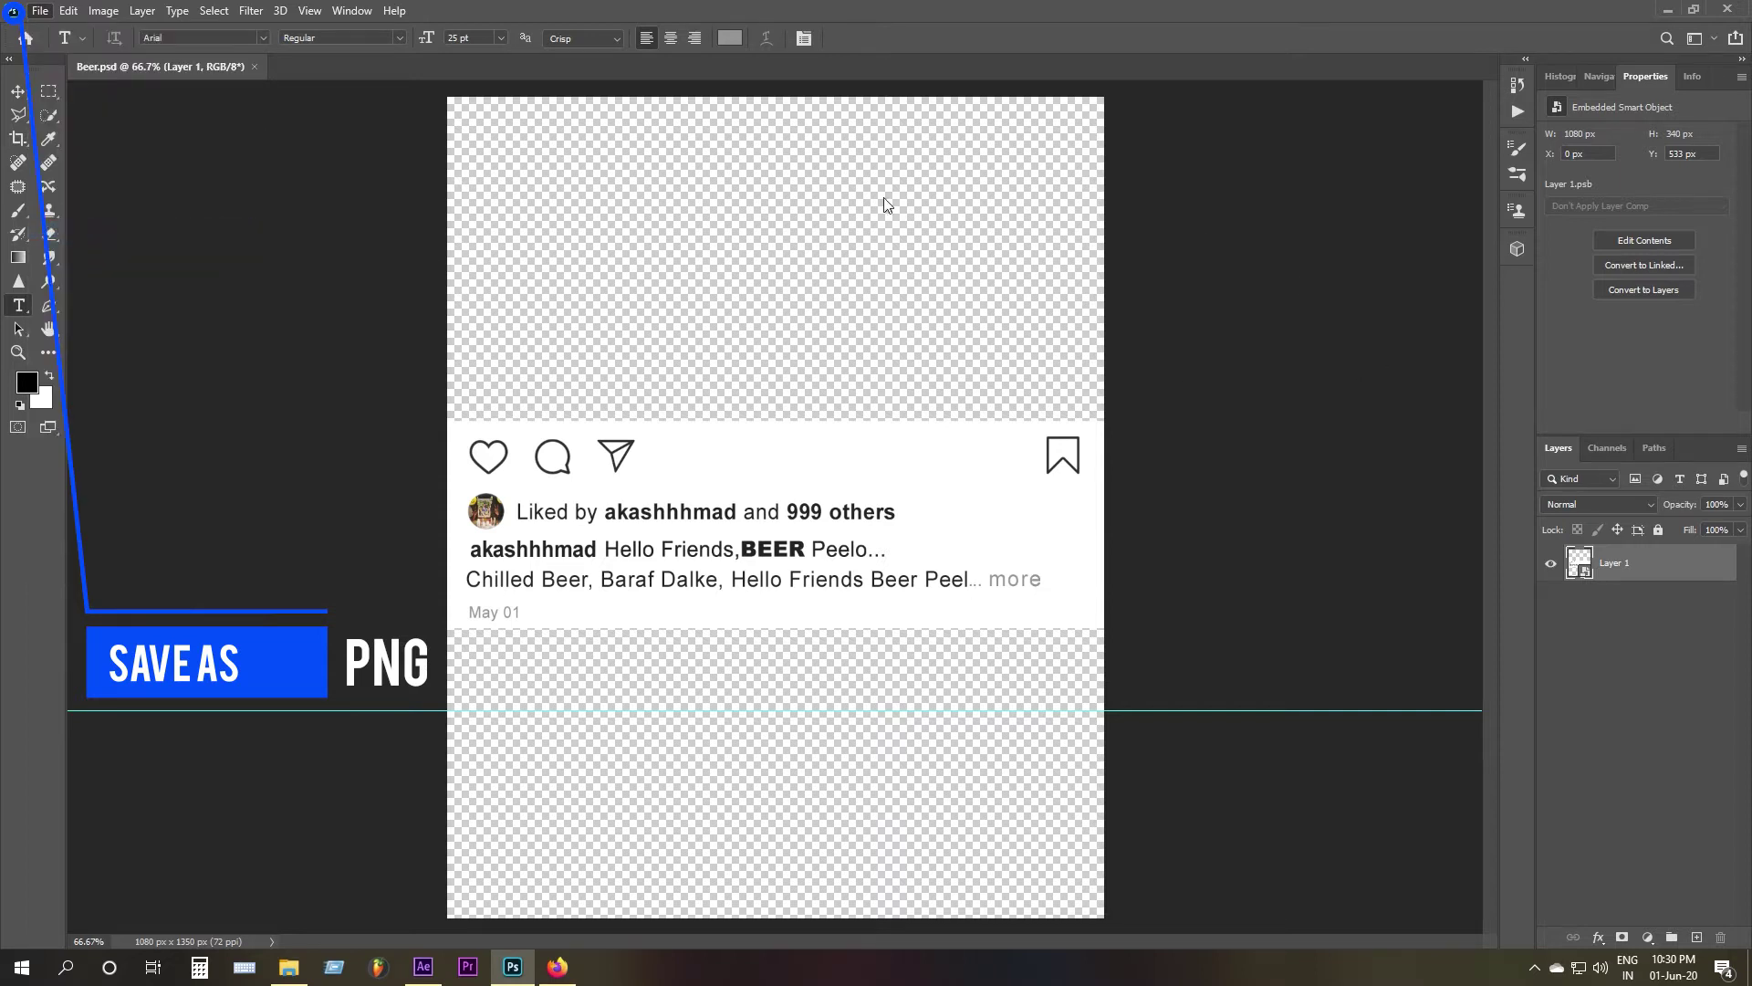
drag(394, 17, 1366, 92)
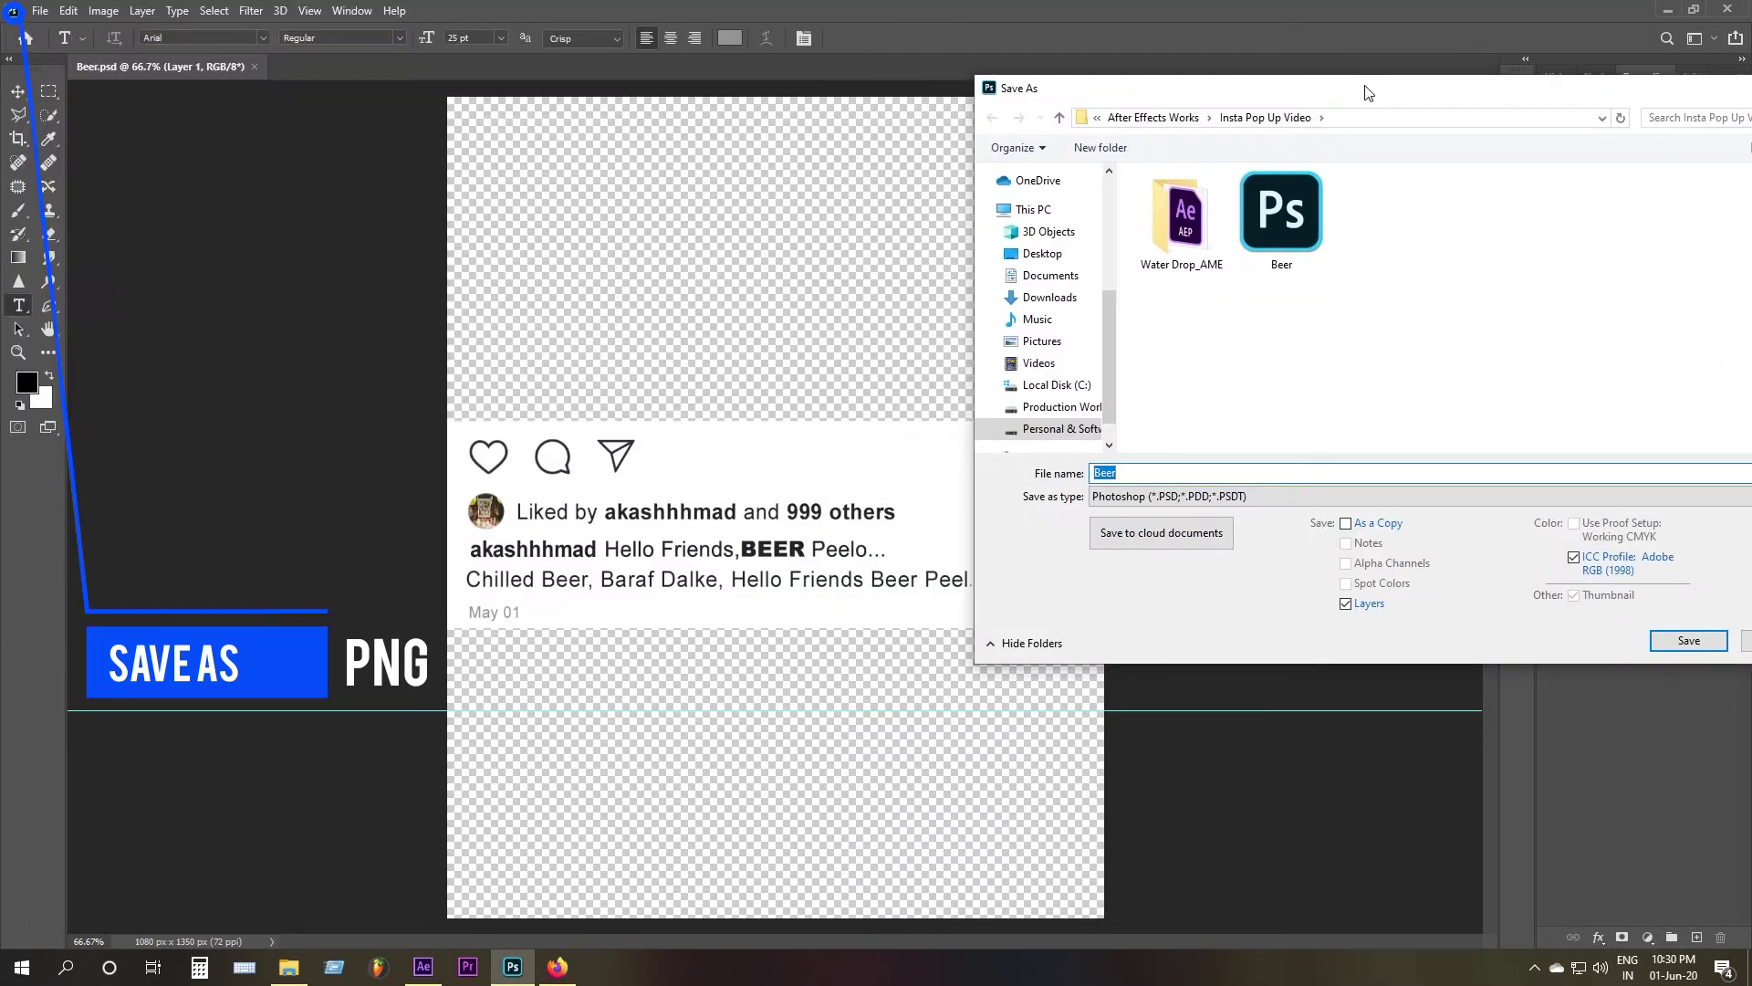
click(1164, 502)
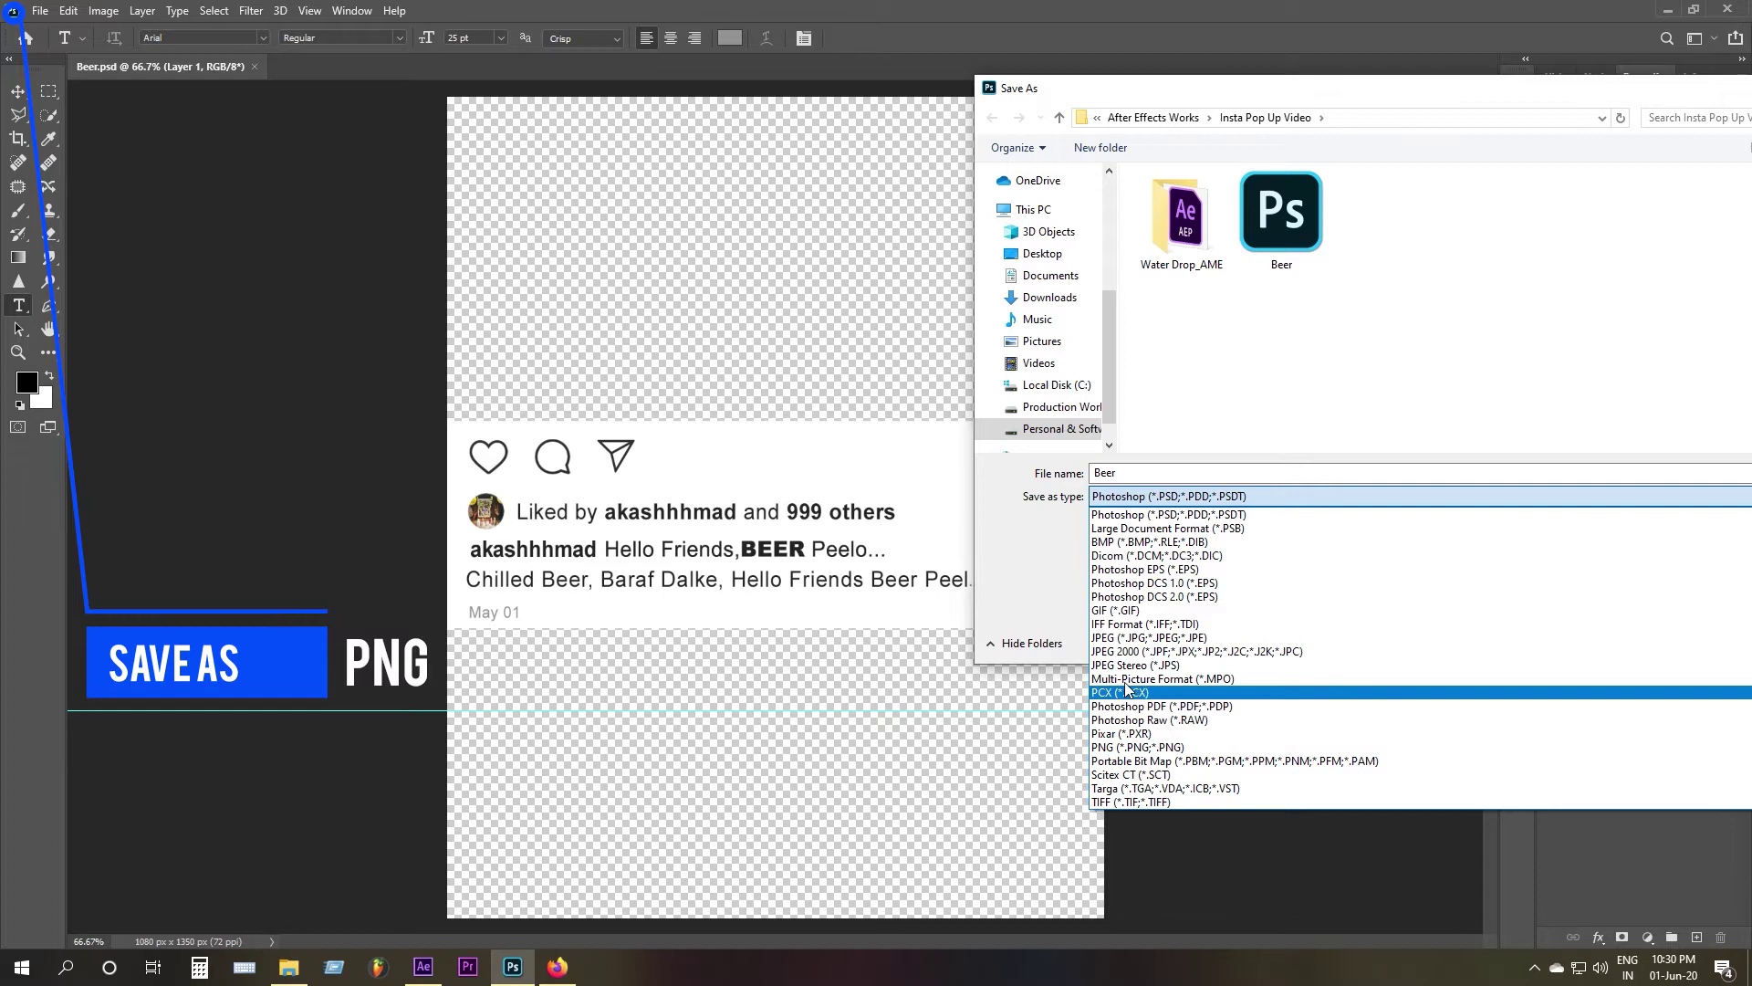
click(1113, 754)
drag(1506, 88, 1053, 117)
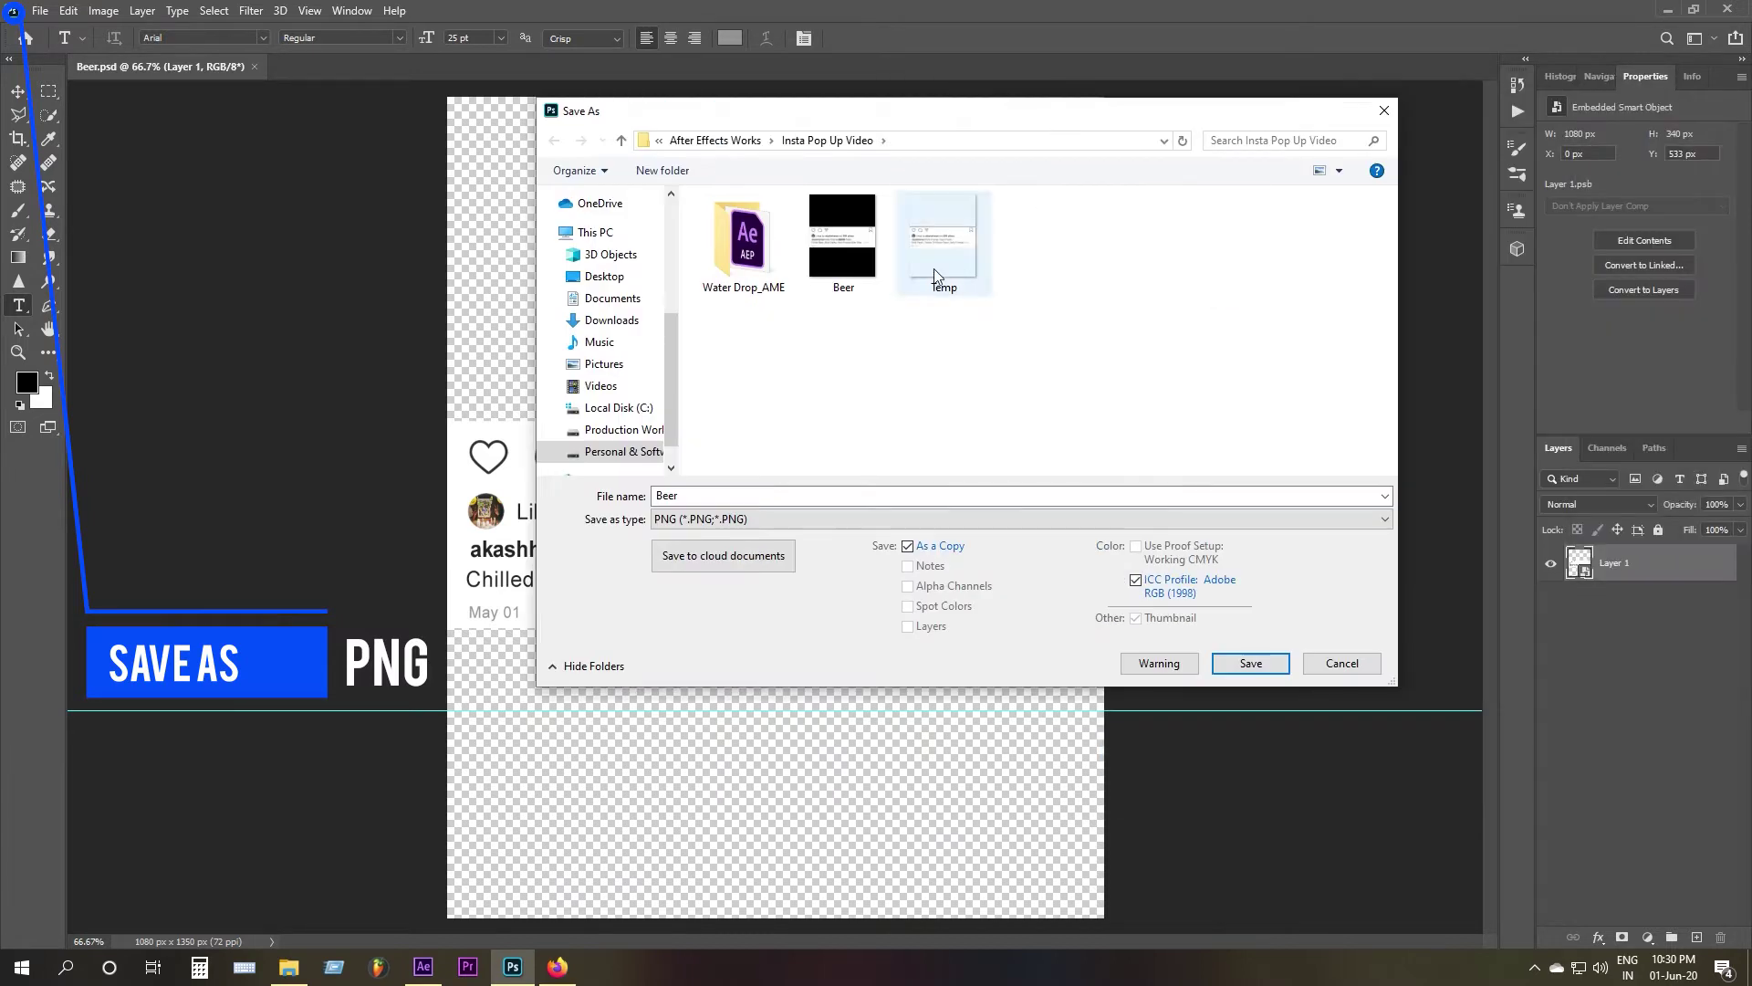
click(1342, 662)
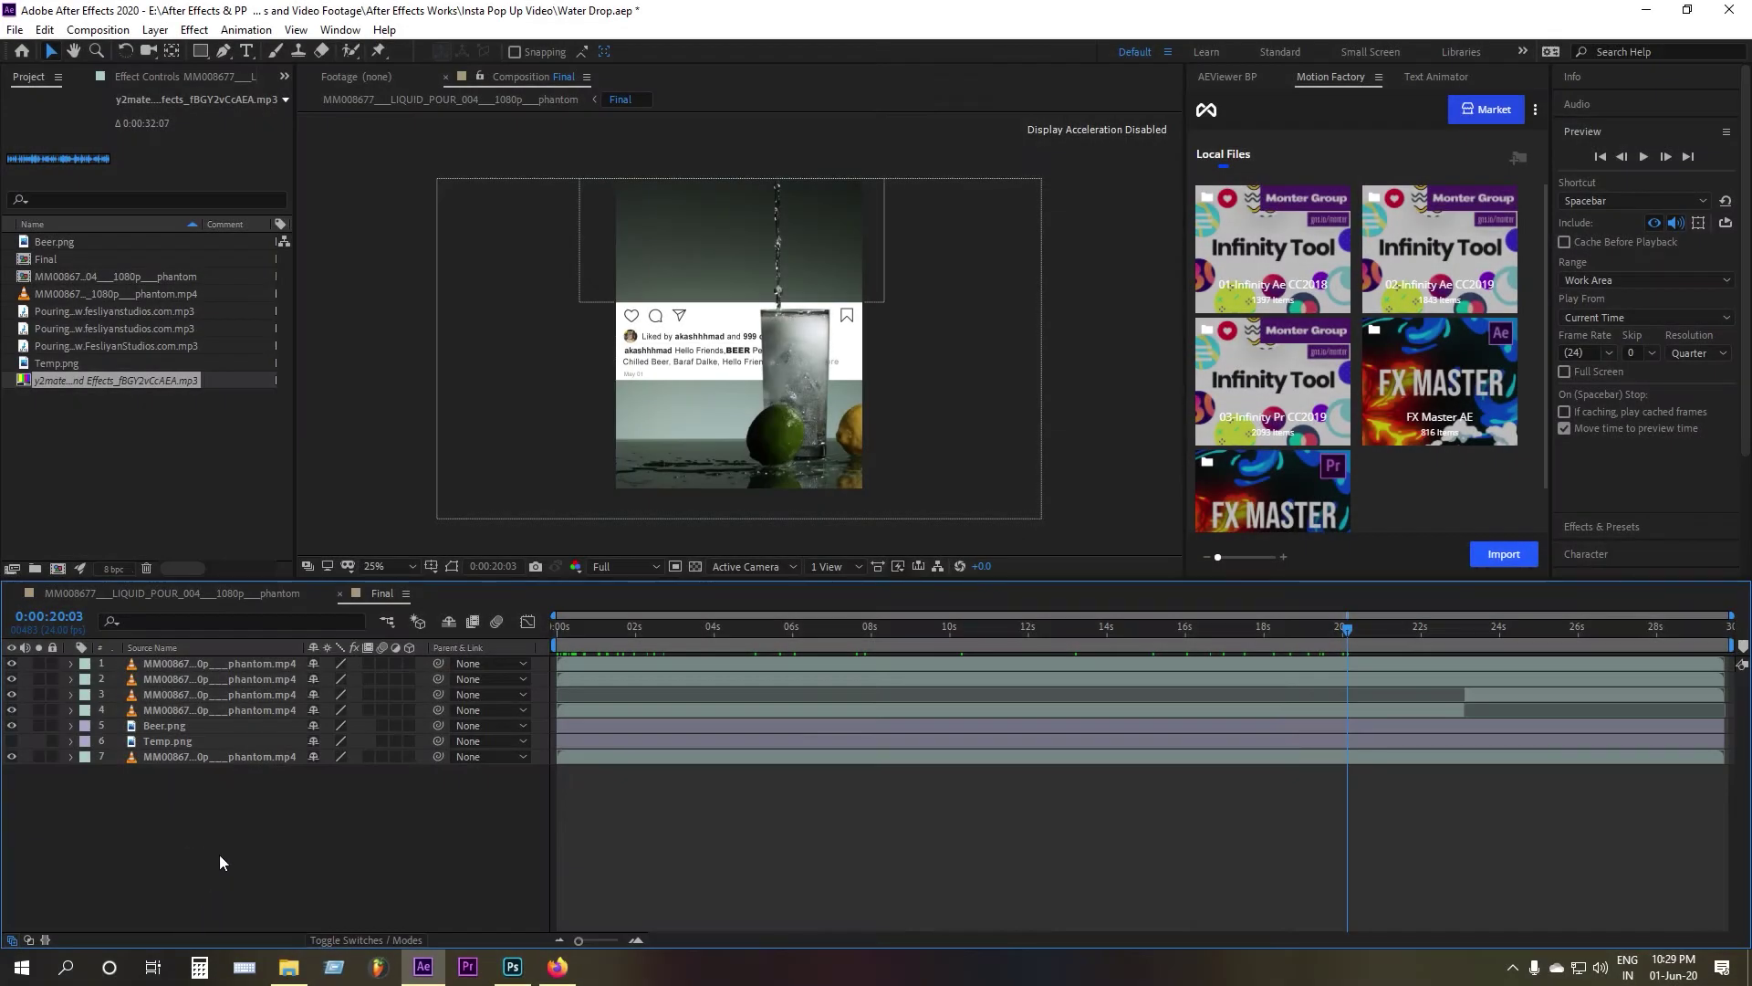
Step: In After Effects, create a composition named "Bear In Glass" with a height of 1350 px and a frame rate of 24 fps
click(234, 276)
click(58, 568)
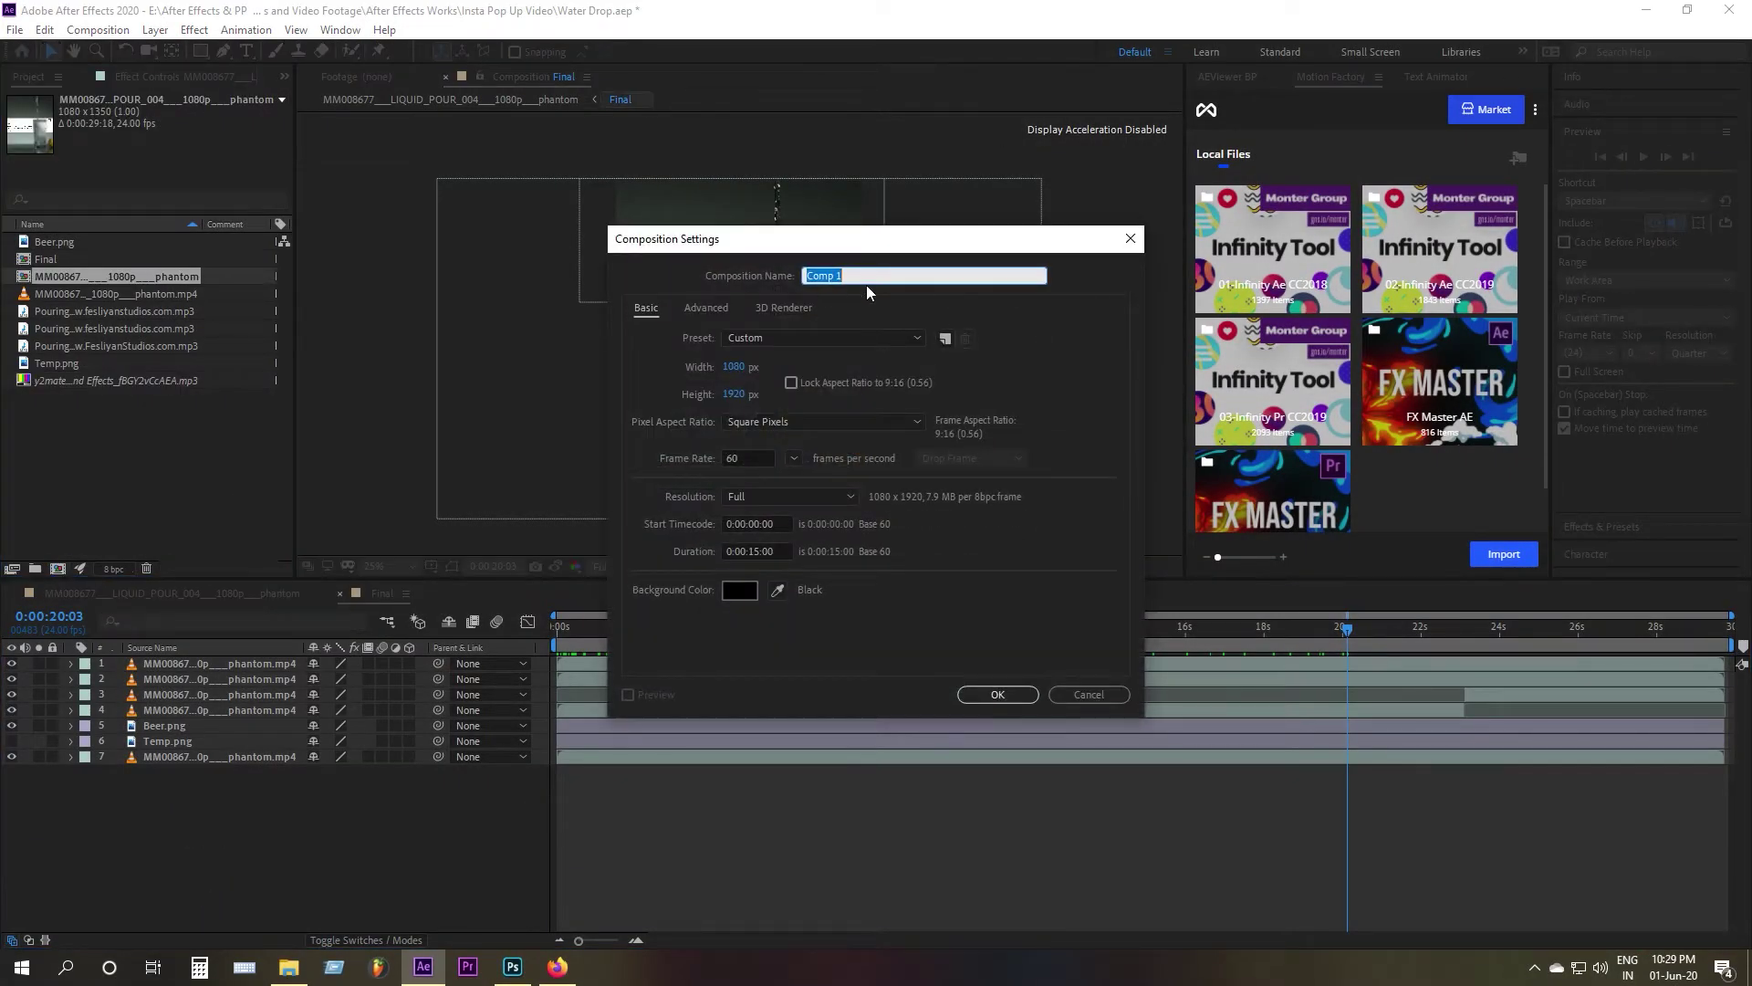
text(Bear I)
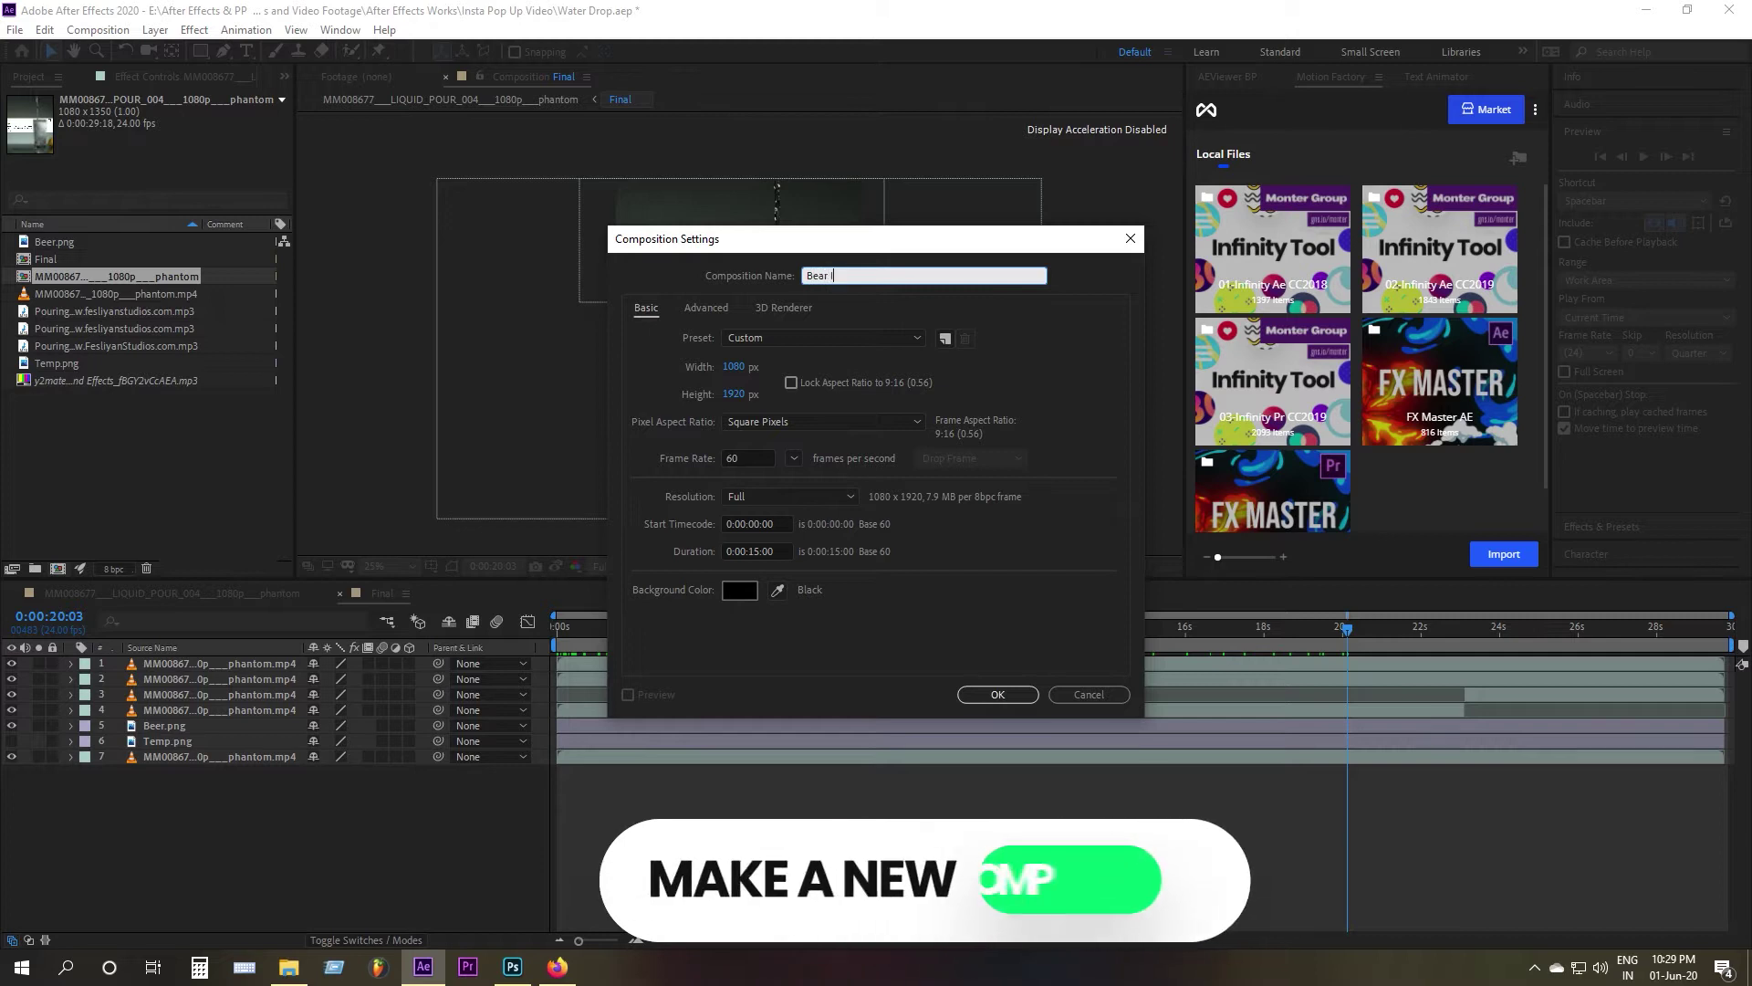
text(n Glass)
click(741, 395)
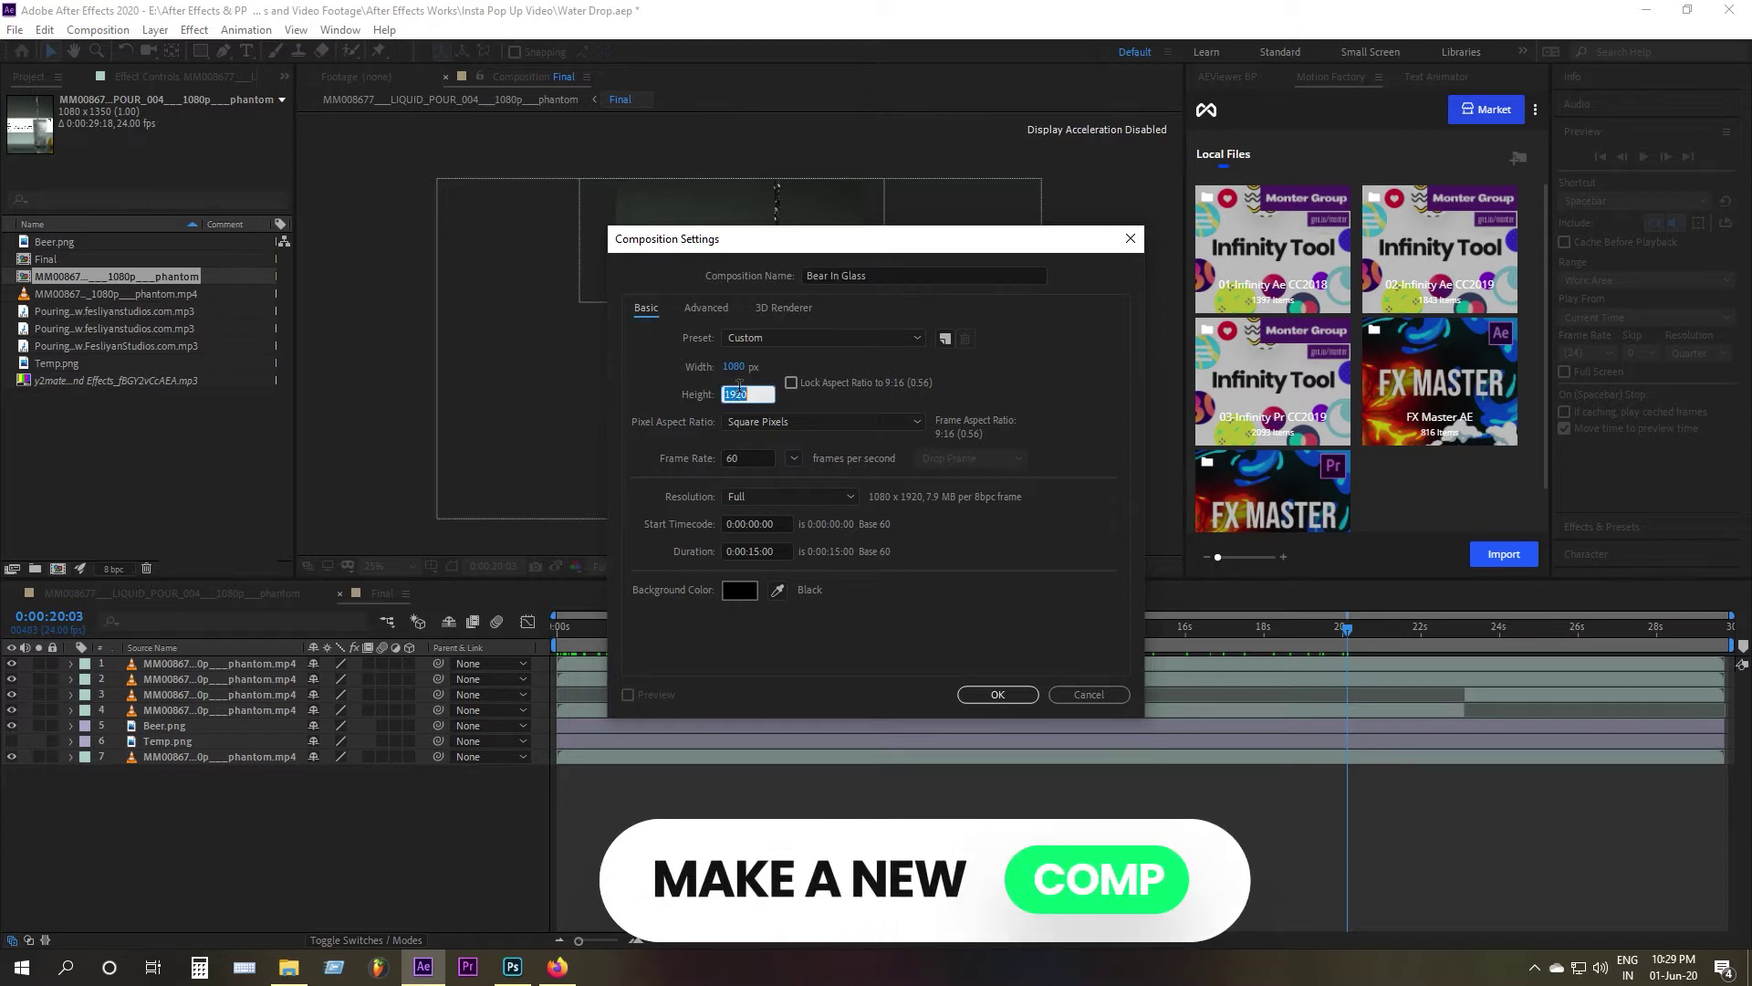
text(1350)
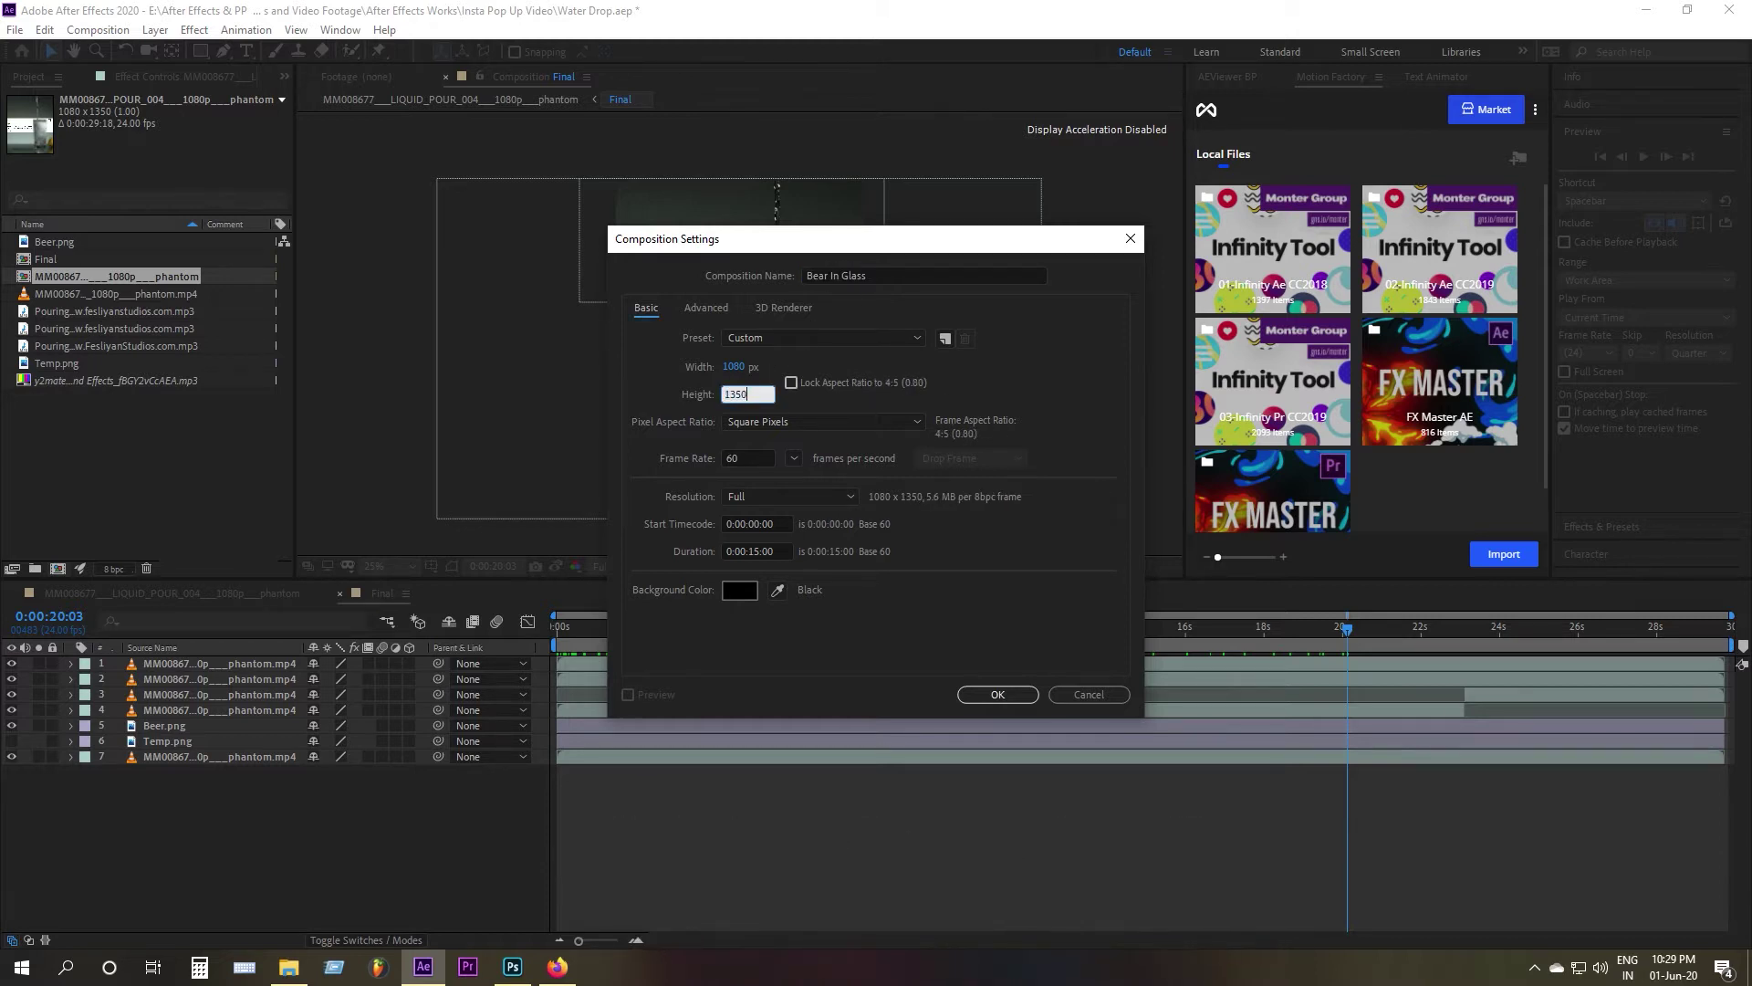
click(751, 454)
text(24)
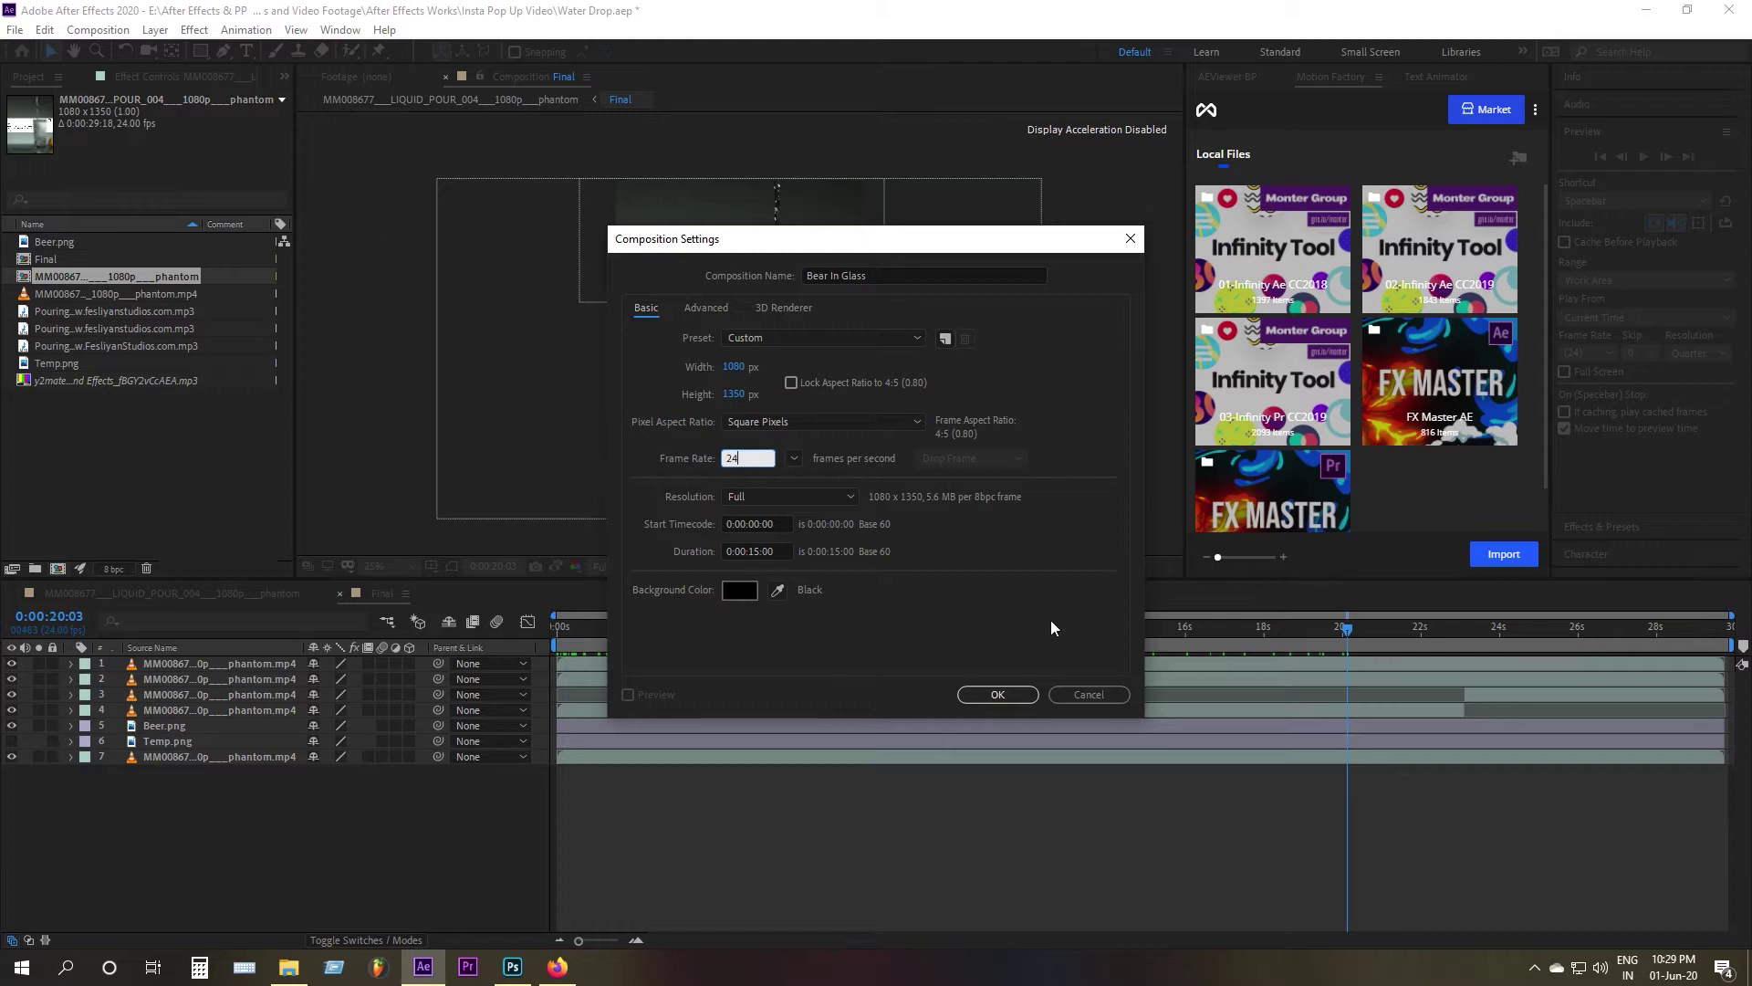
click(1020, 701)
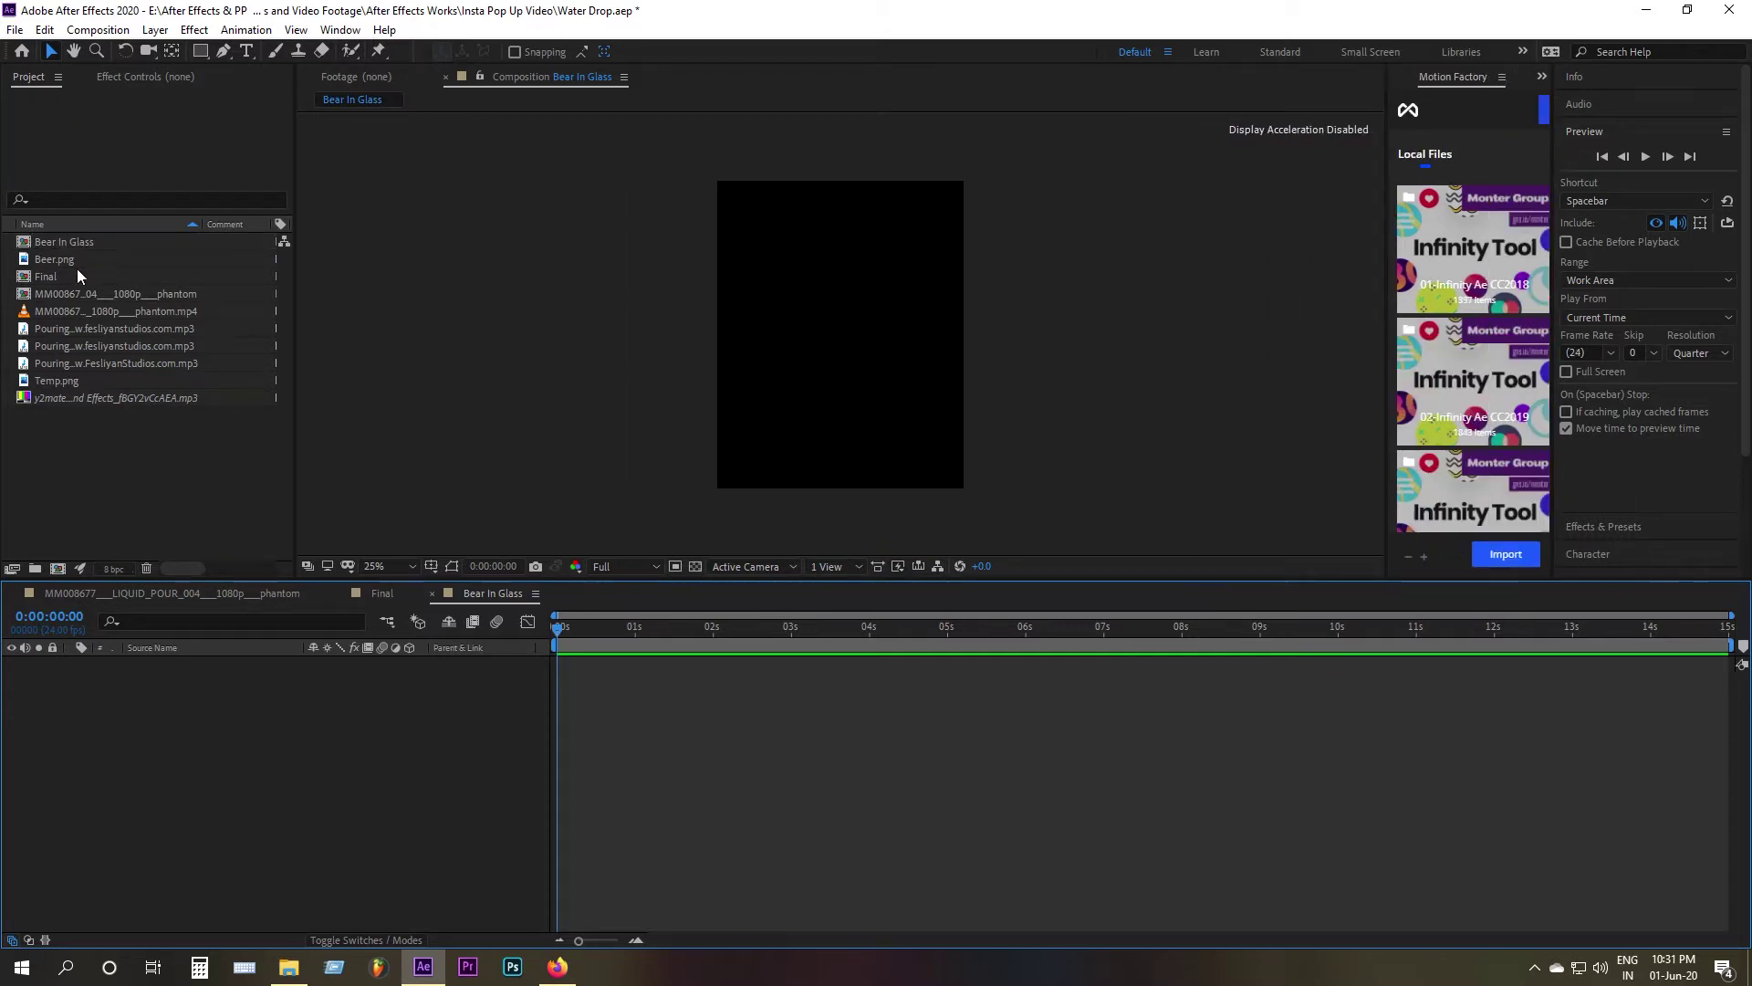
Step: Add Beer.png to the composition and place the liquid pour phantom.mp4 footage beneath it
click(75, 263)
drag(125, 259, 243, 709)
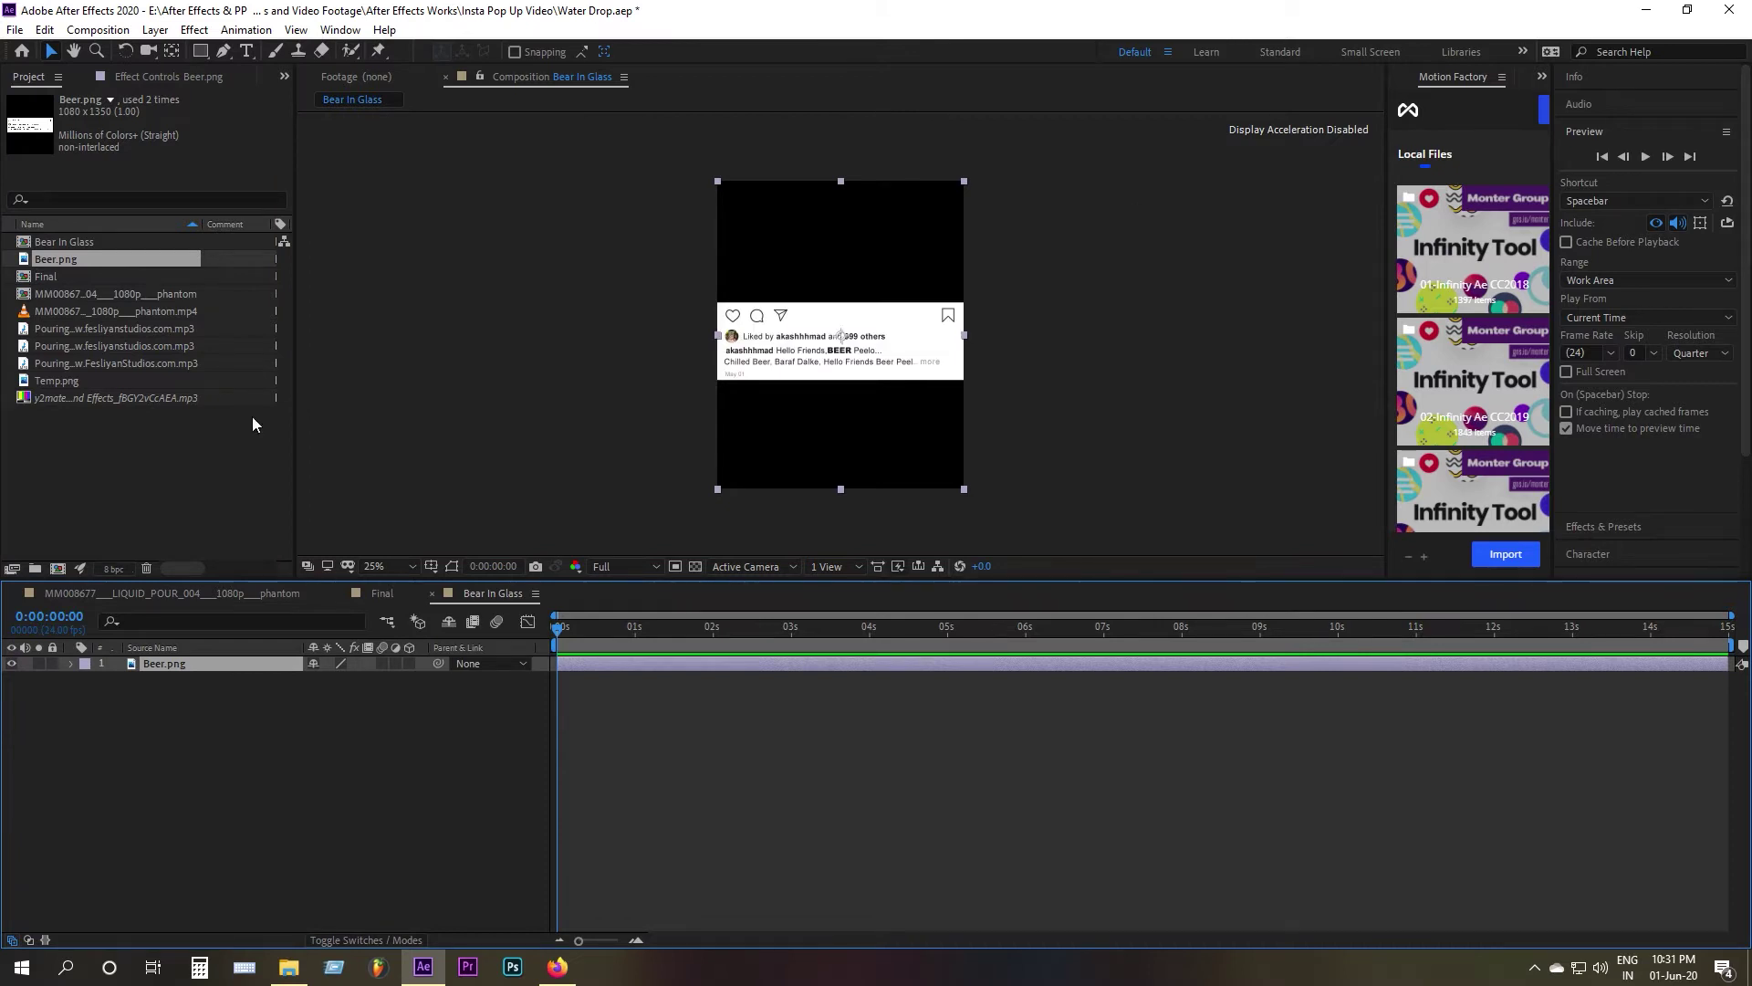
click(97, 314)
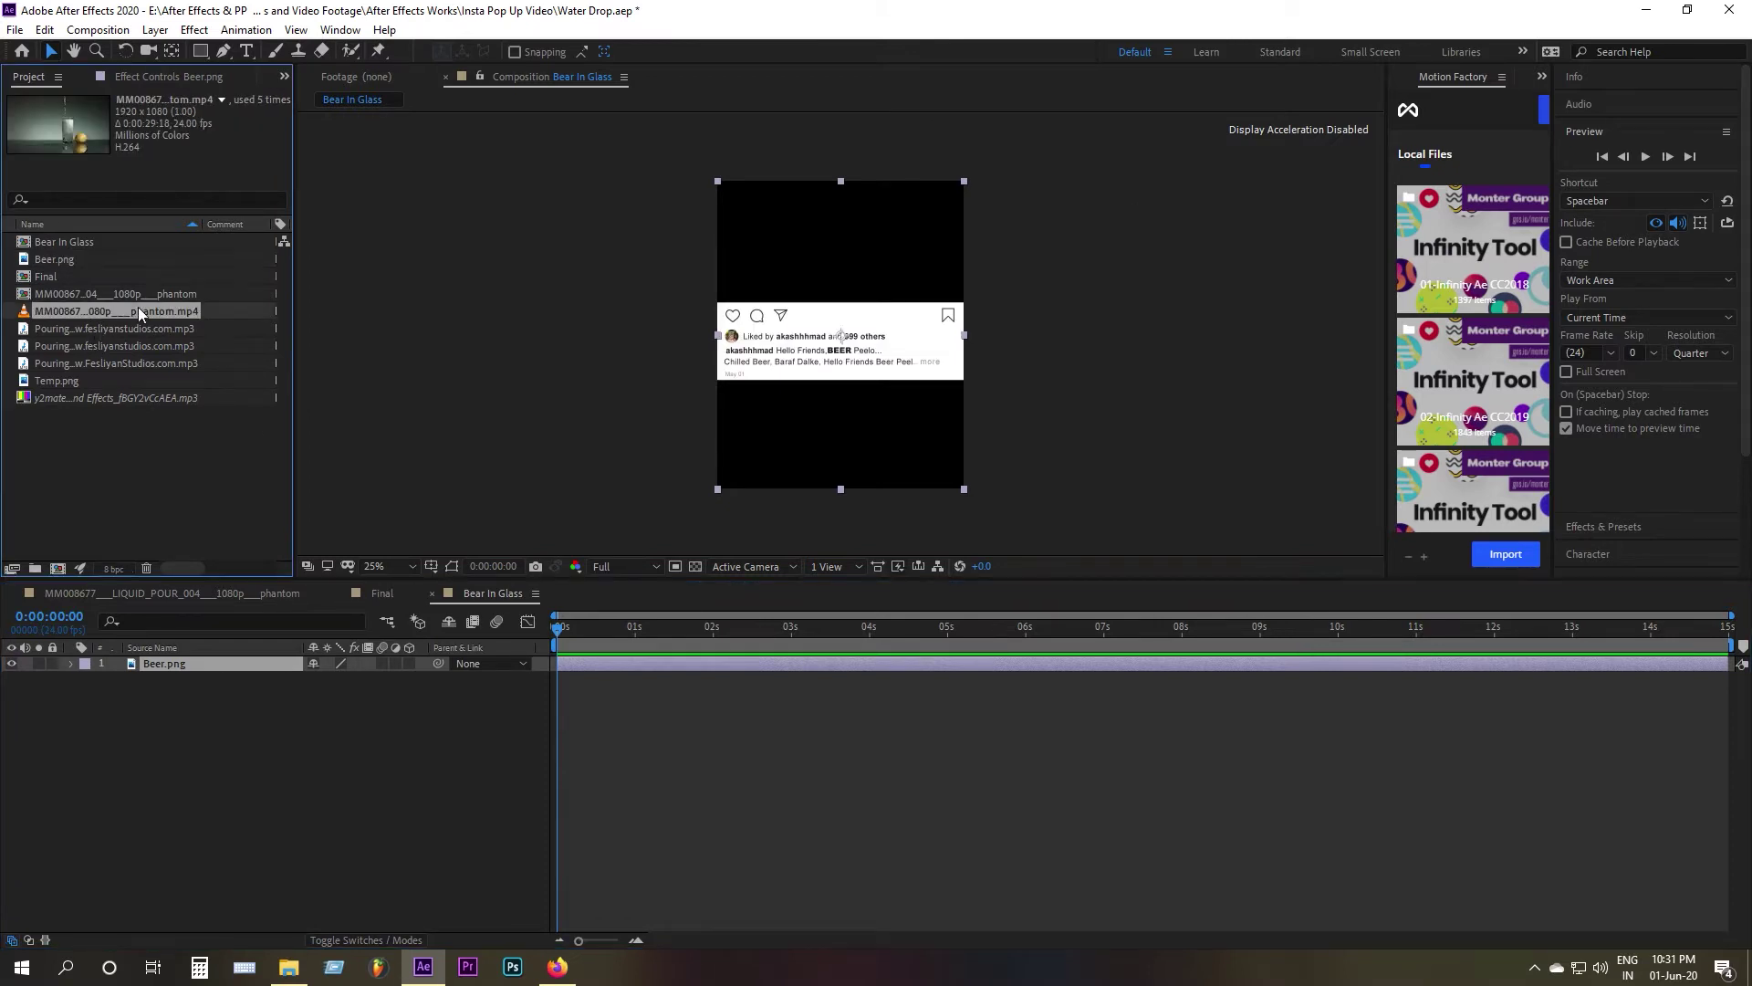
drag(101, 313, 155, 703)
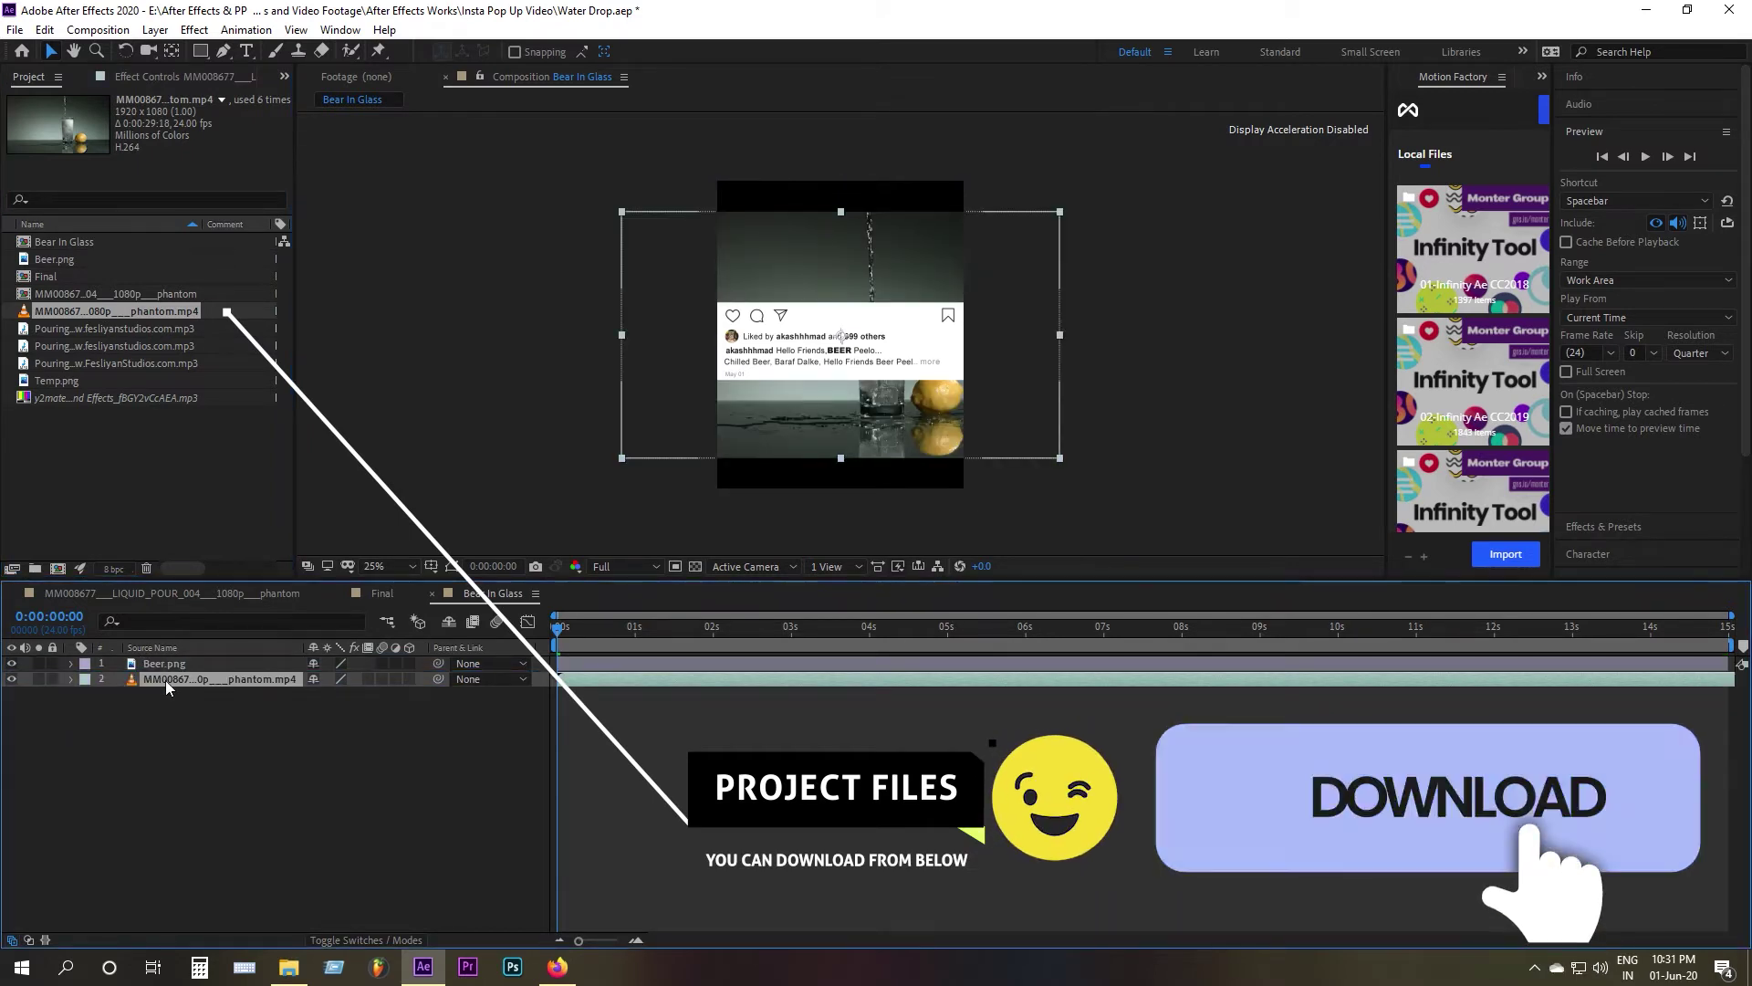
Step: Scale the liquid pour footage layer to 125% so it fills the composition height
key(s)
drag(336, 695, 355, 695)
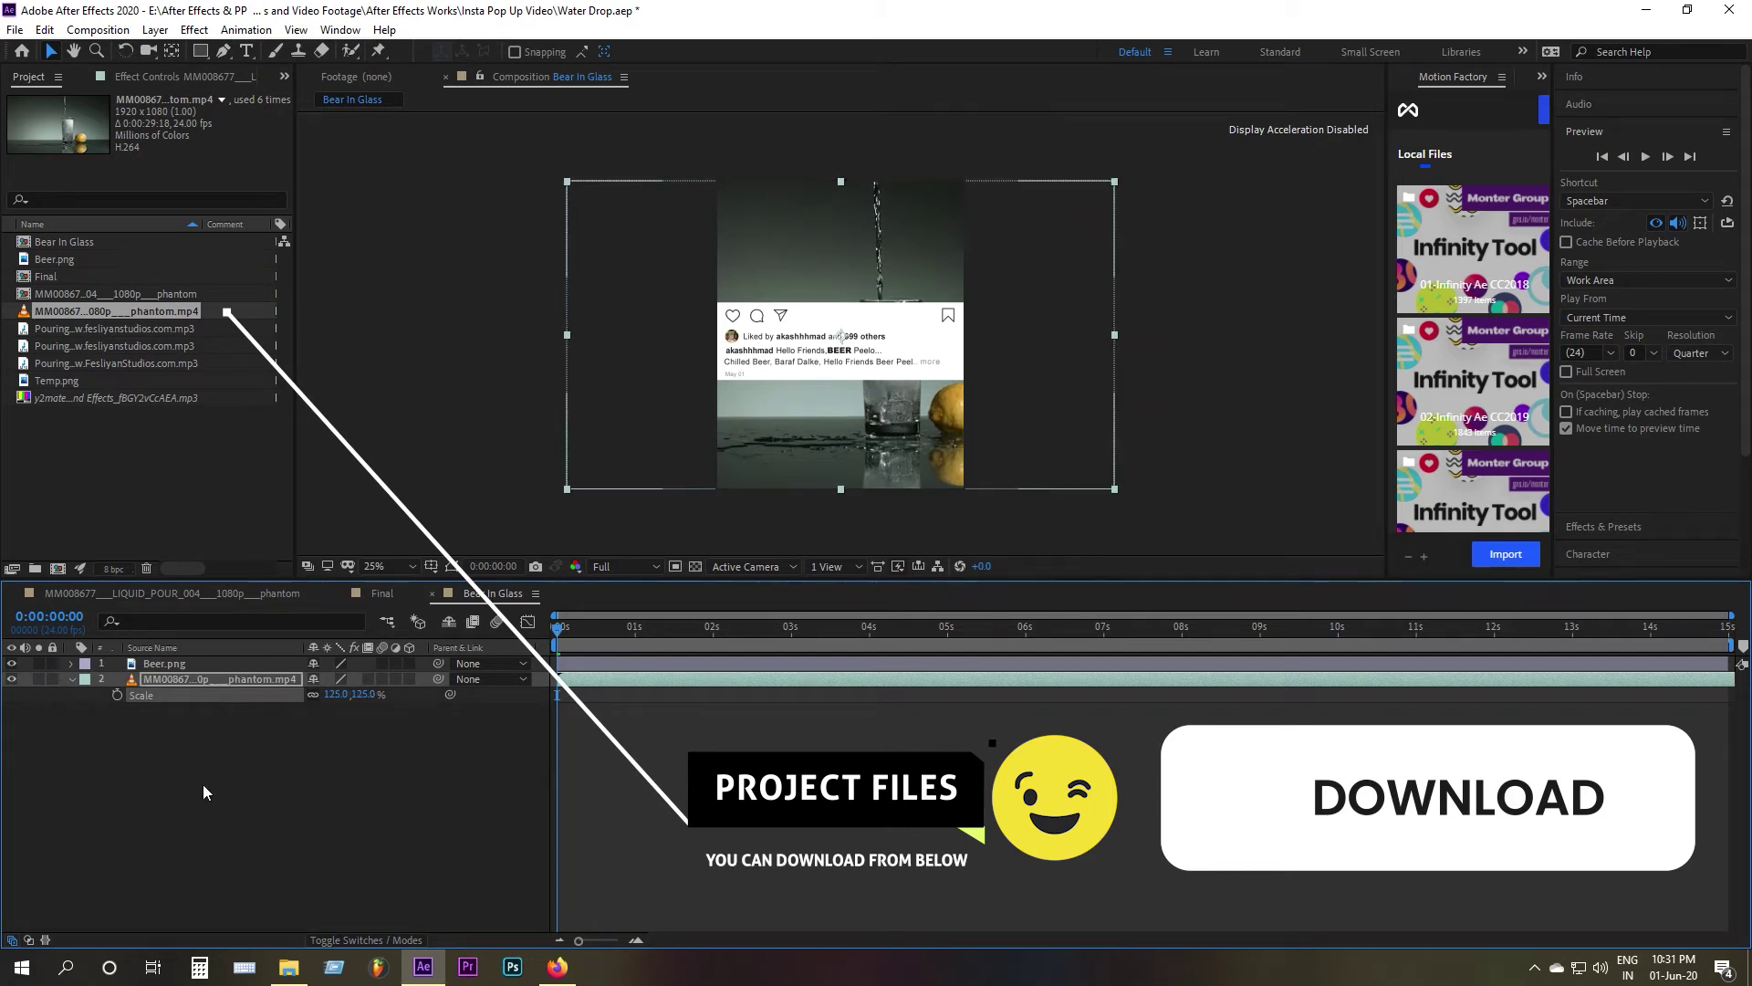
click(241, 755)
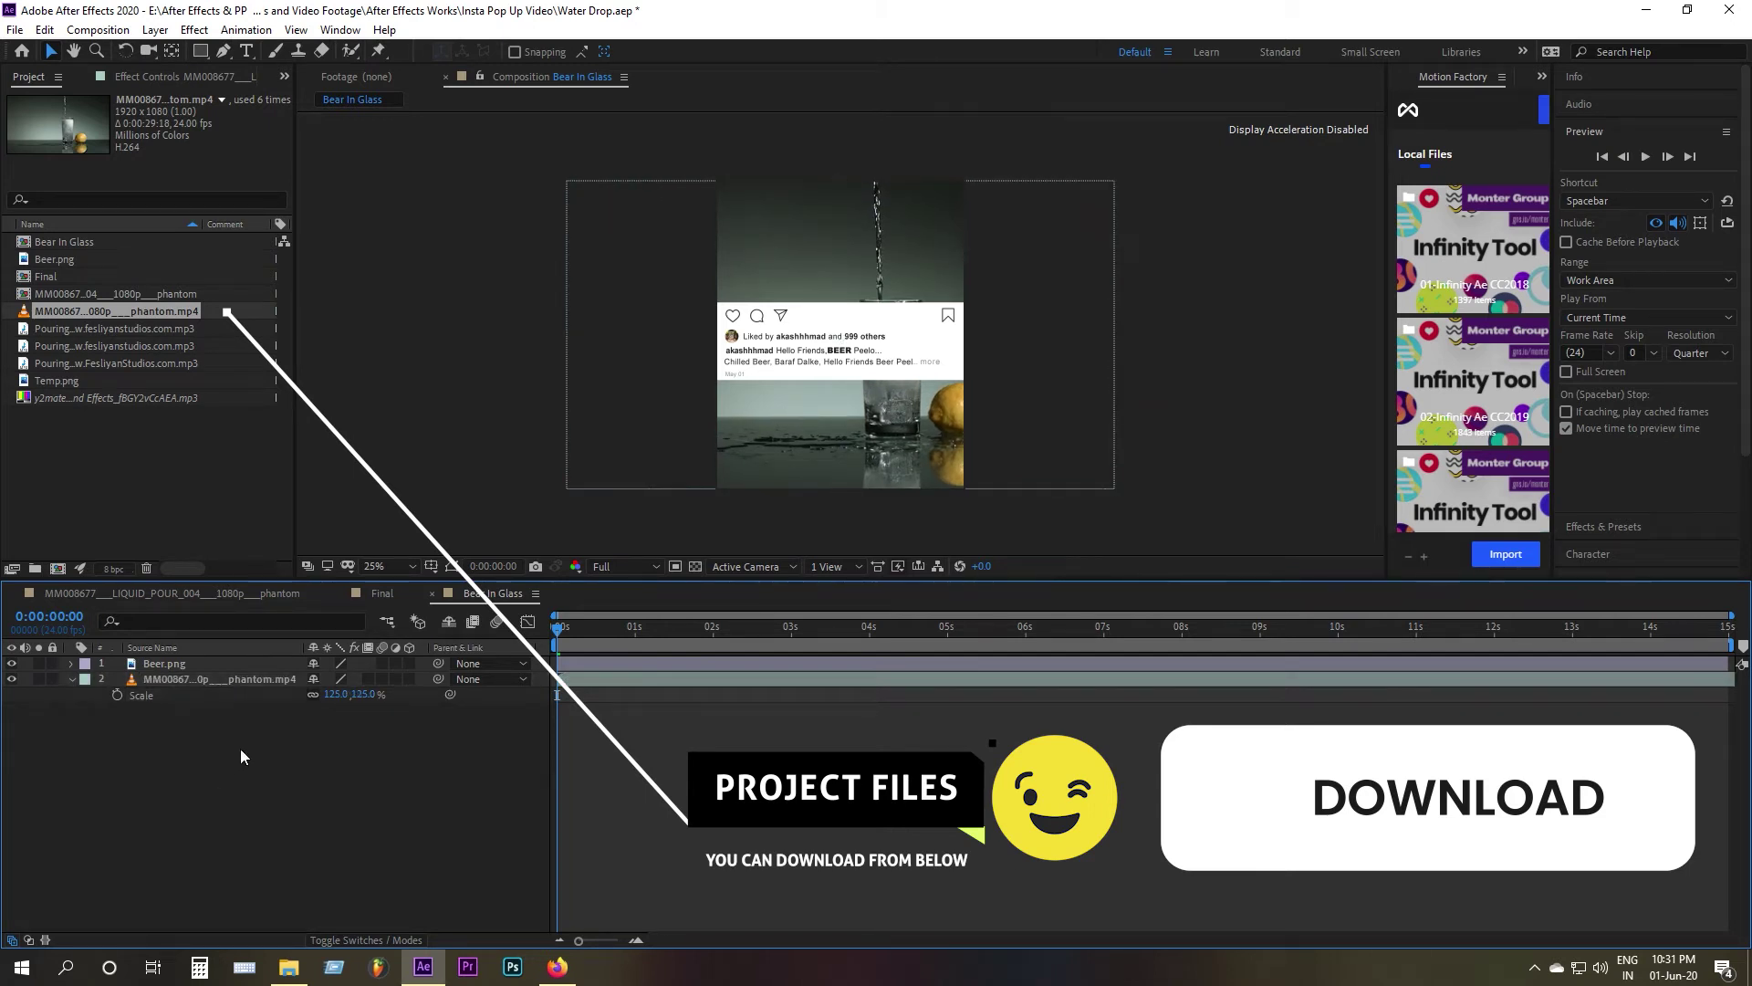
Step: Duplicate the liquid pour footage layer and place the copy above Beer.png
click(194, 677)
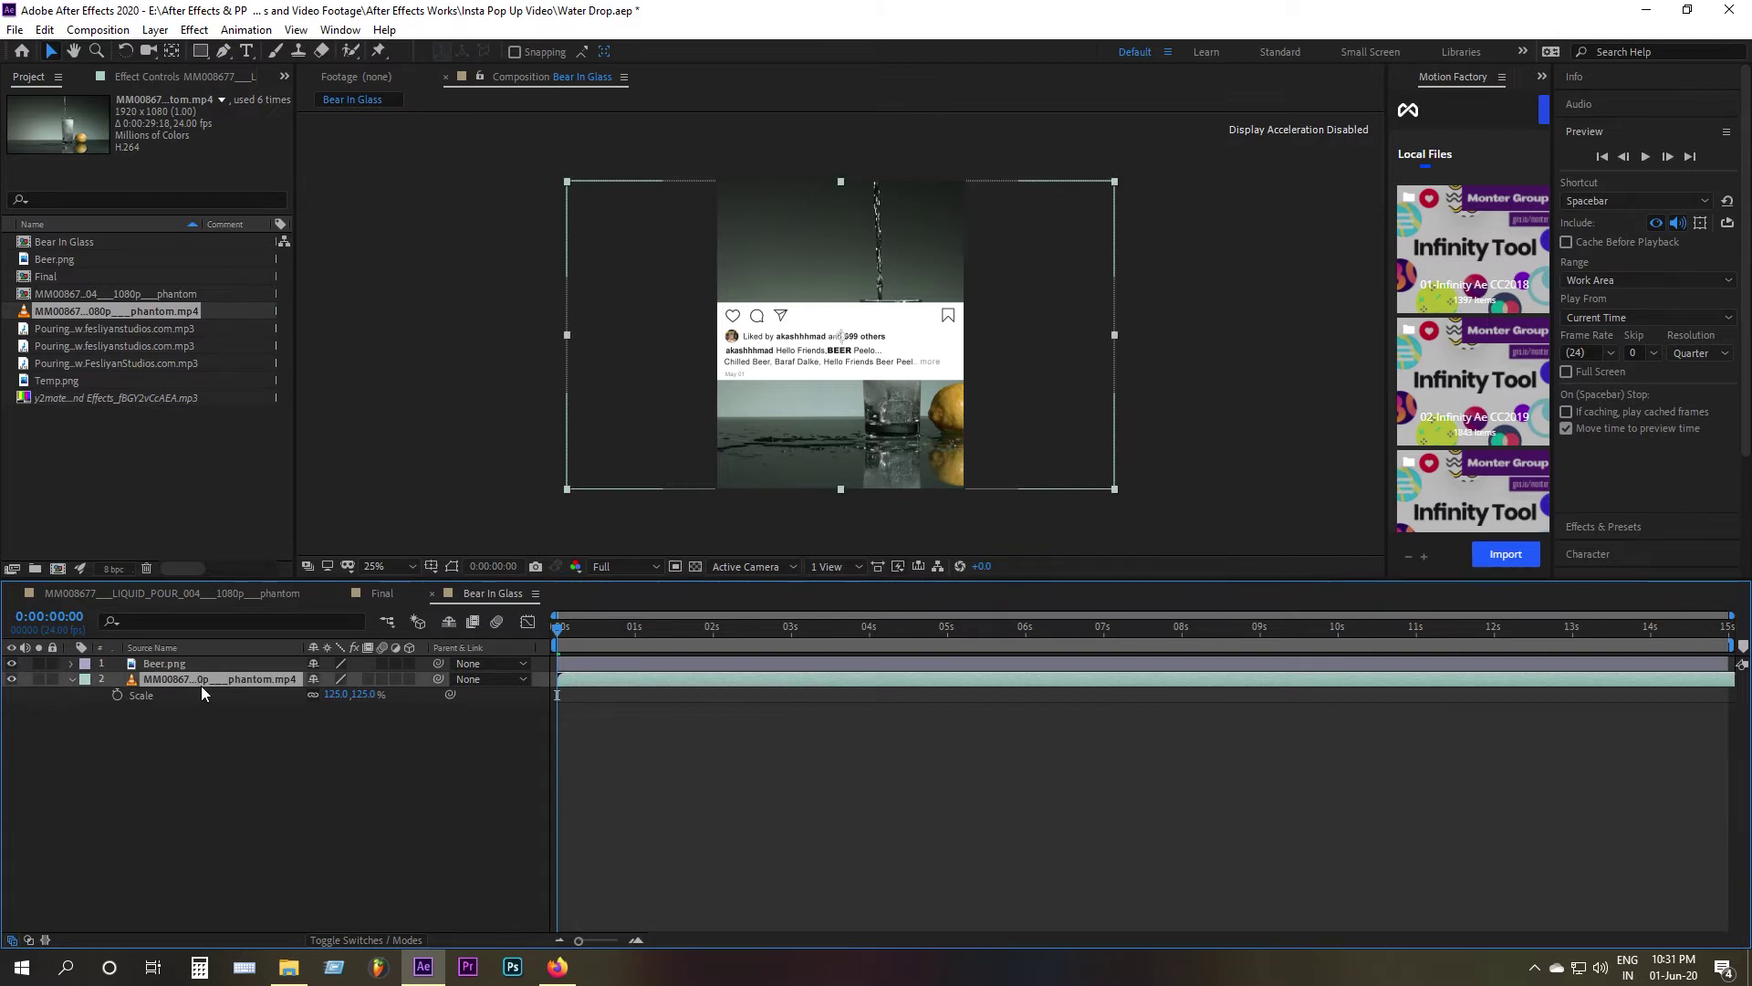
key(ctrl+d)
drag(201, 683, 206, 661)
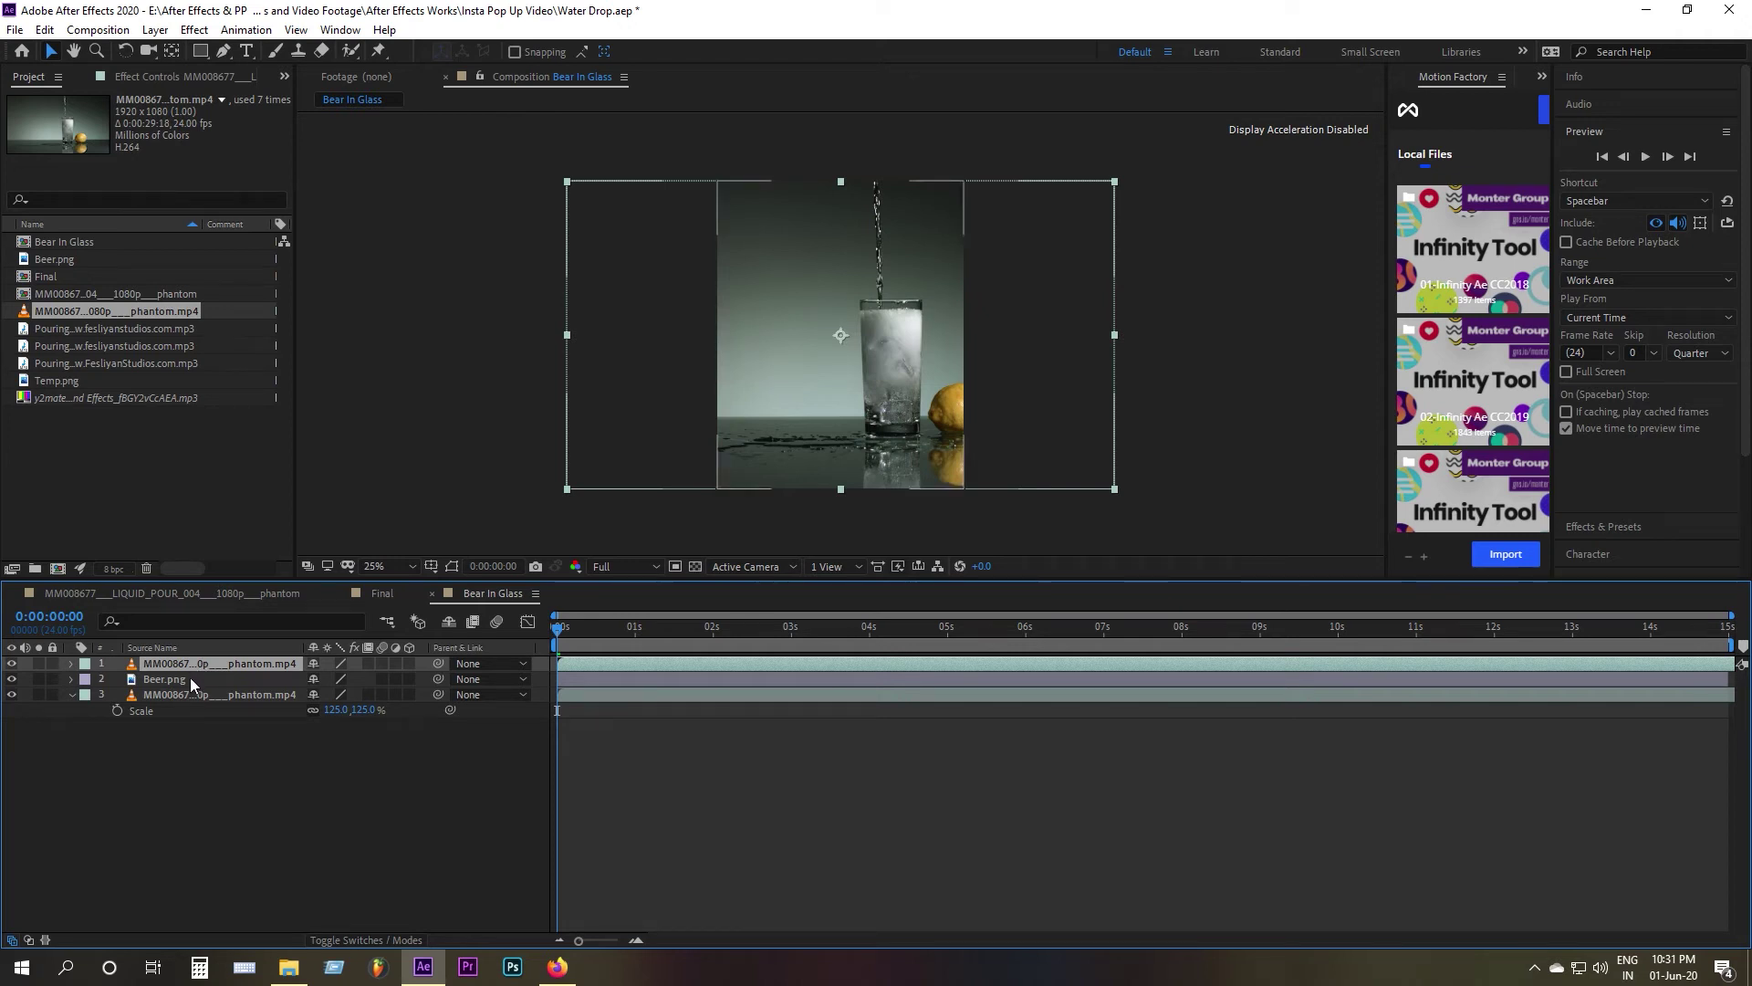
Step: Lower the Beer.png layer's opacity to 34% and move it to the top of the layer stack
click(190, 677)
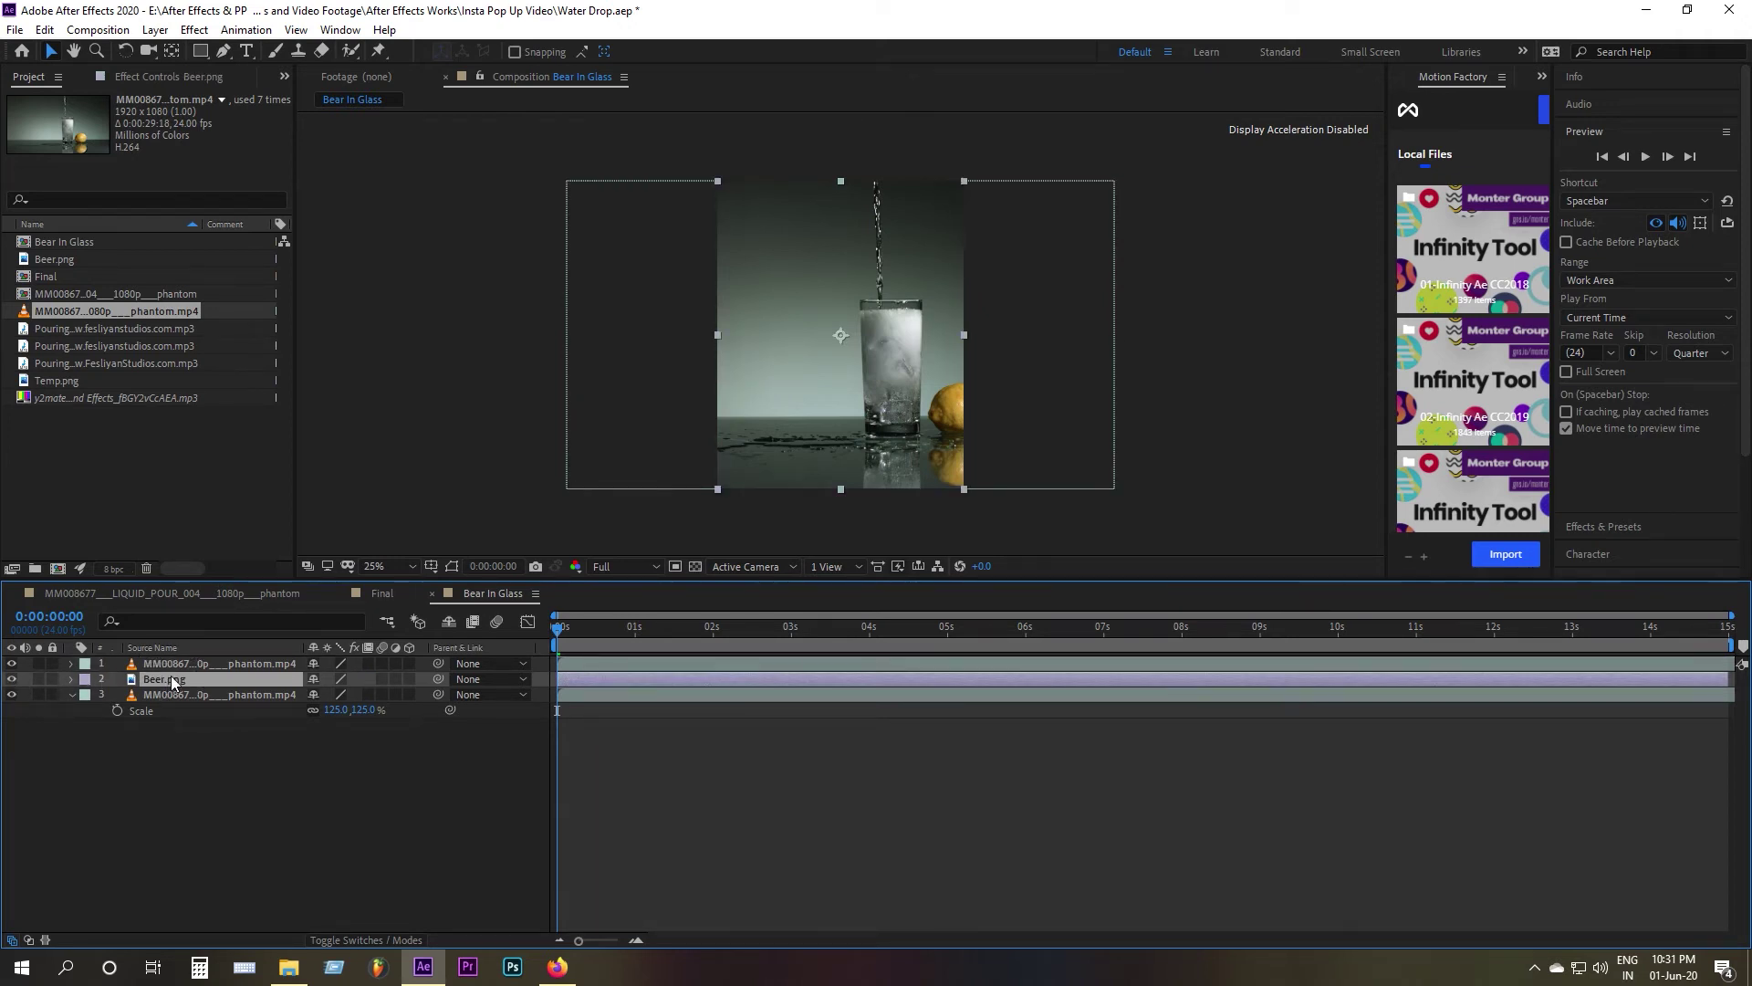
key(t)
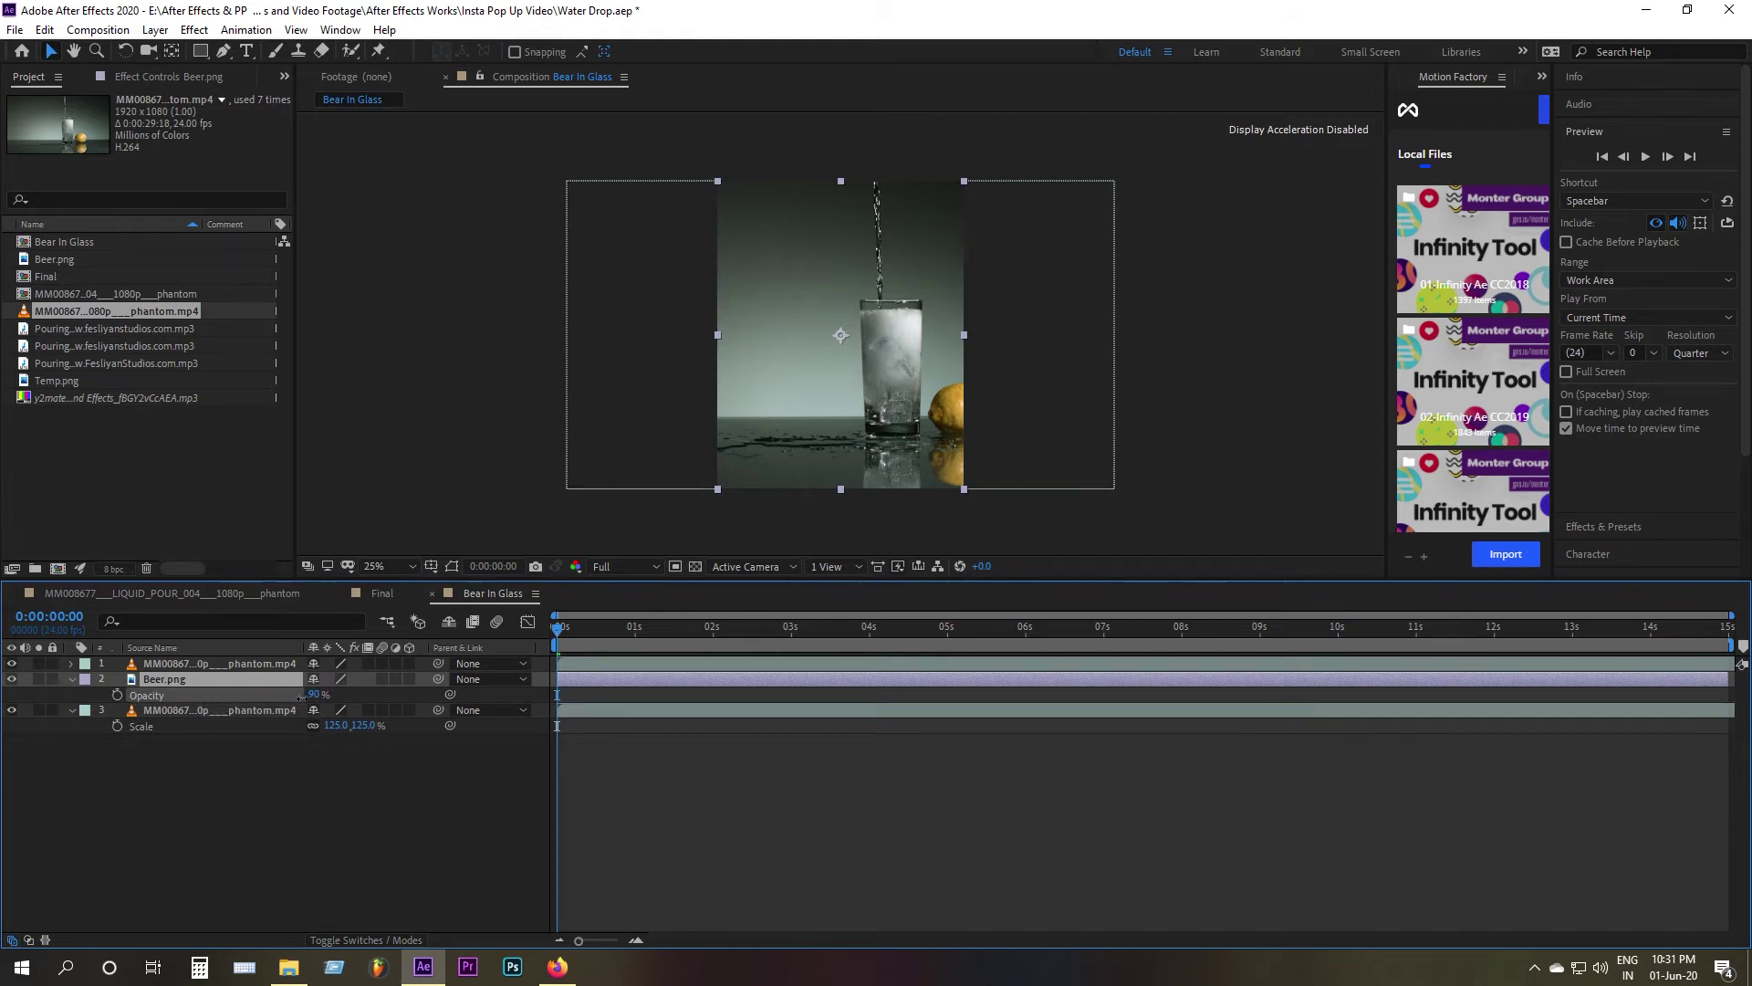
drag(266, 698, 200, 656)
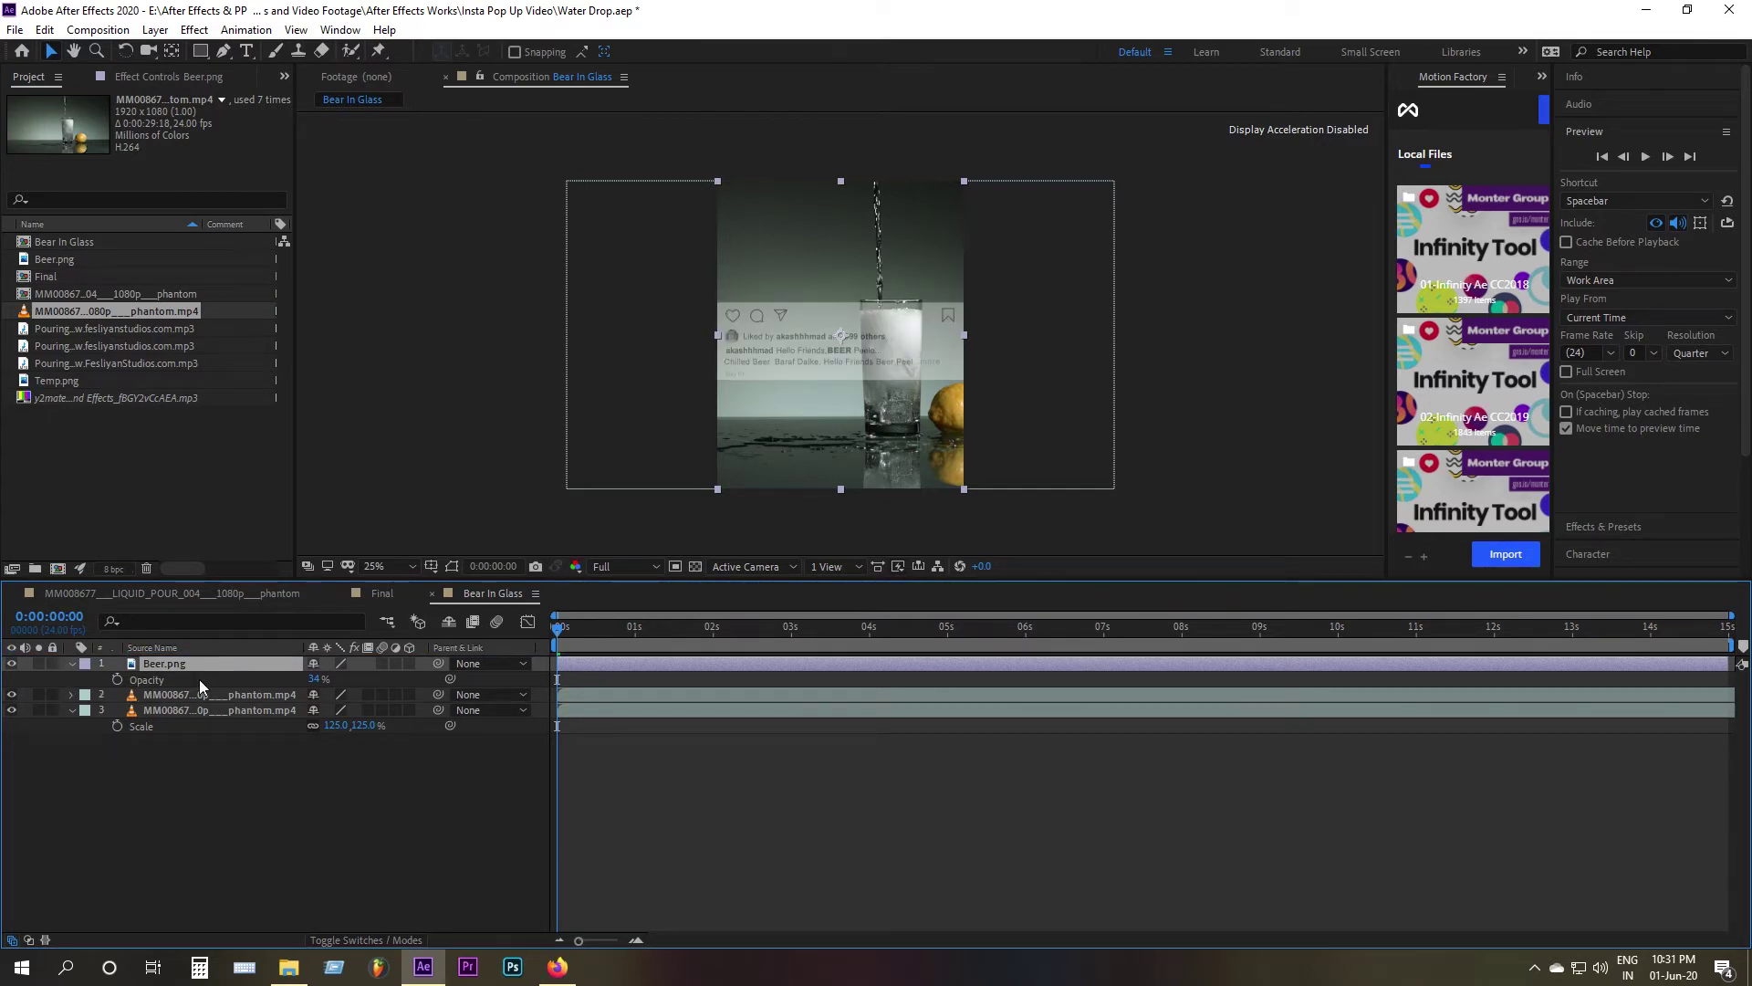
Step: Draw a closed four-point Pen mask on the upper footage layer around the glass, from its rim to just below the white overlay strip
click(217, 694)
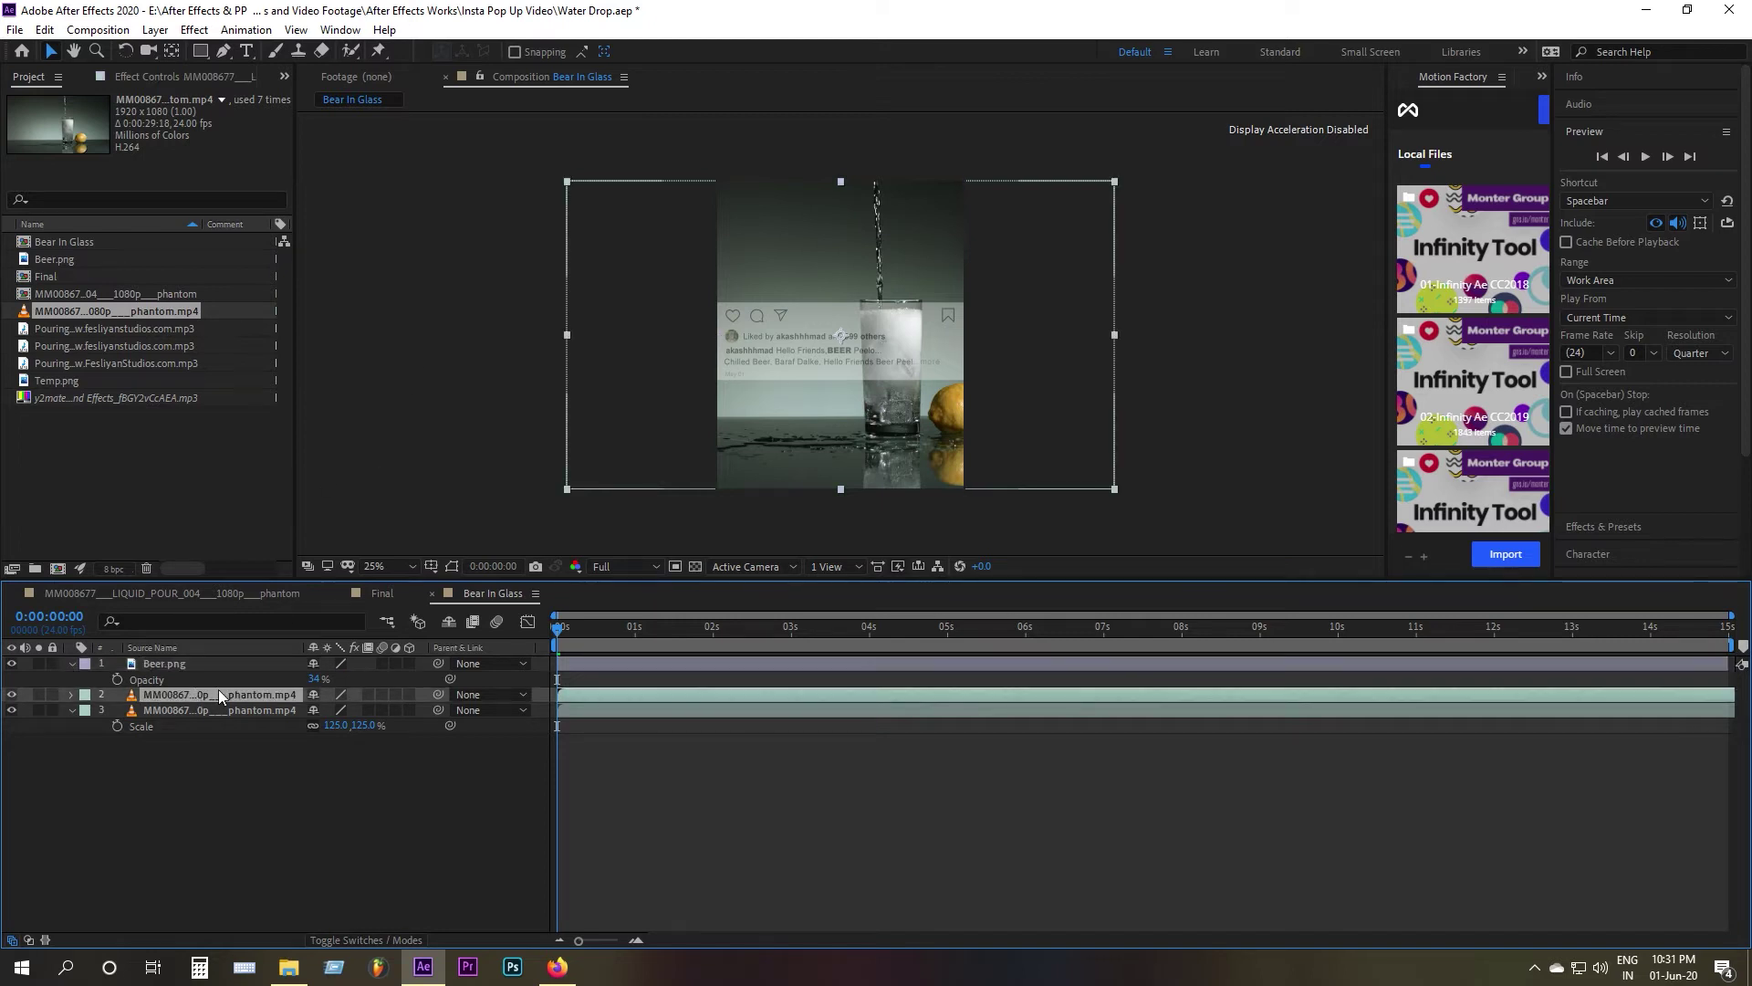
click(223, 51)
scroll(892, 393, up, 6)
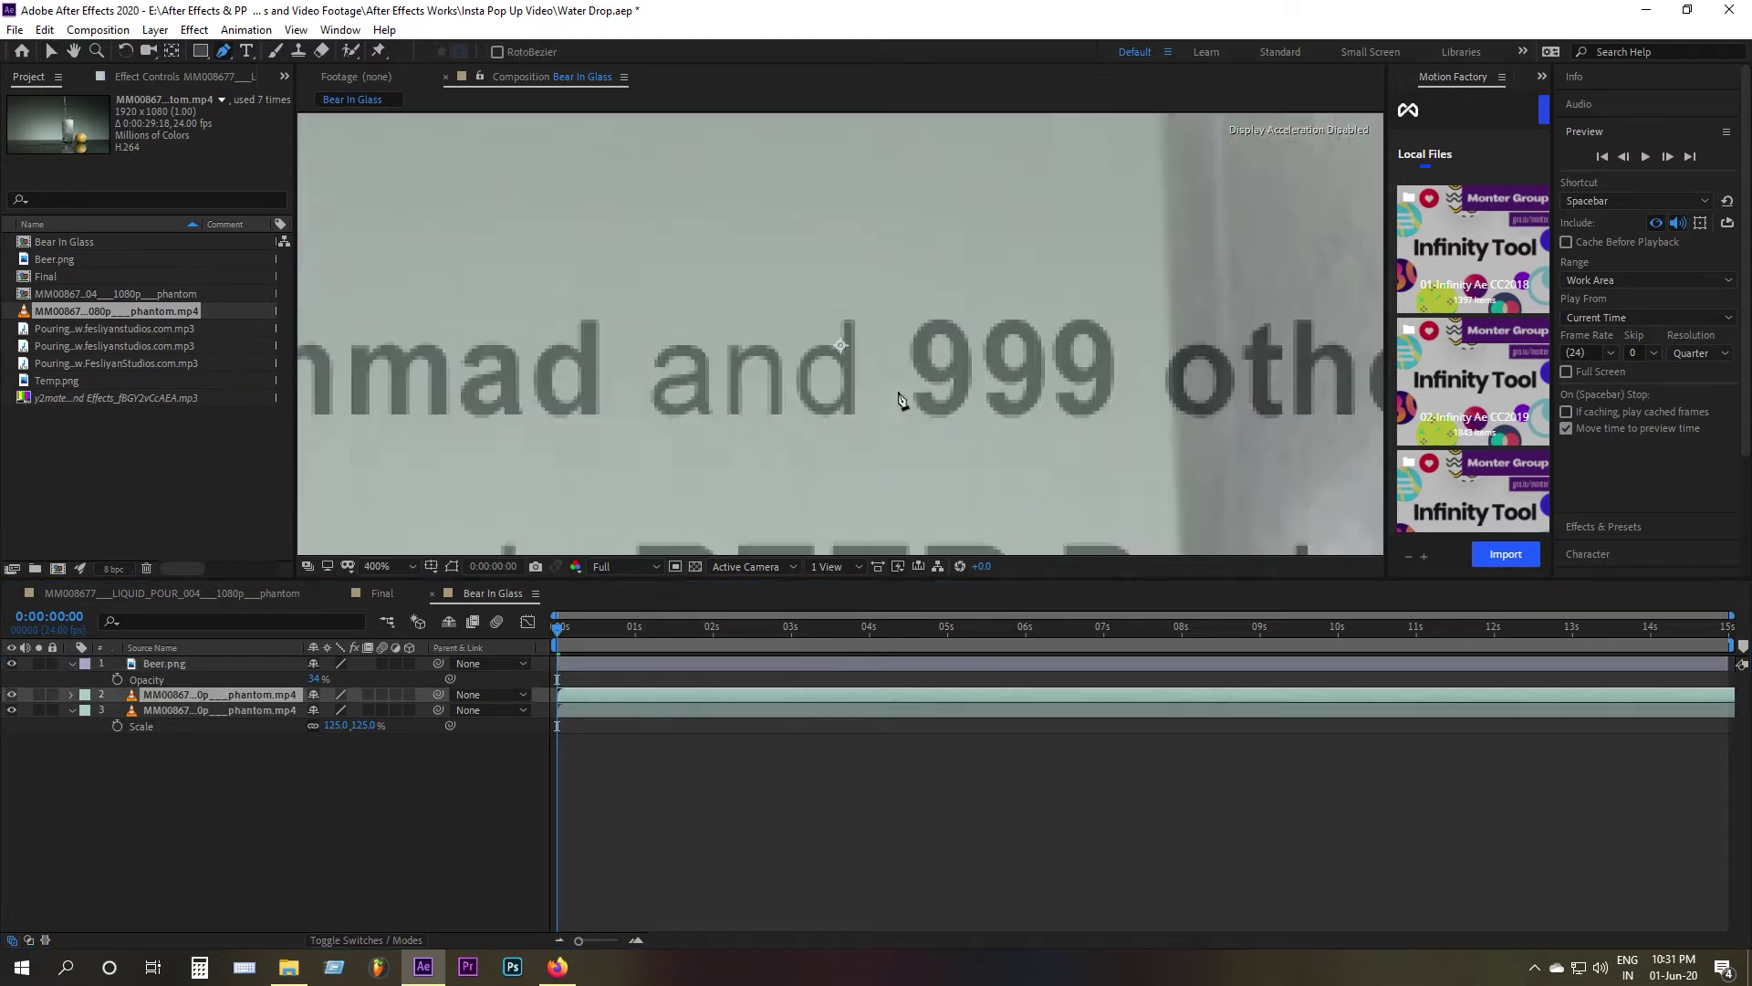
scroll(1089, 357, down, 2)
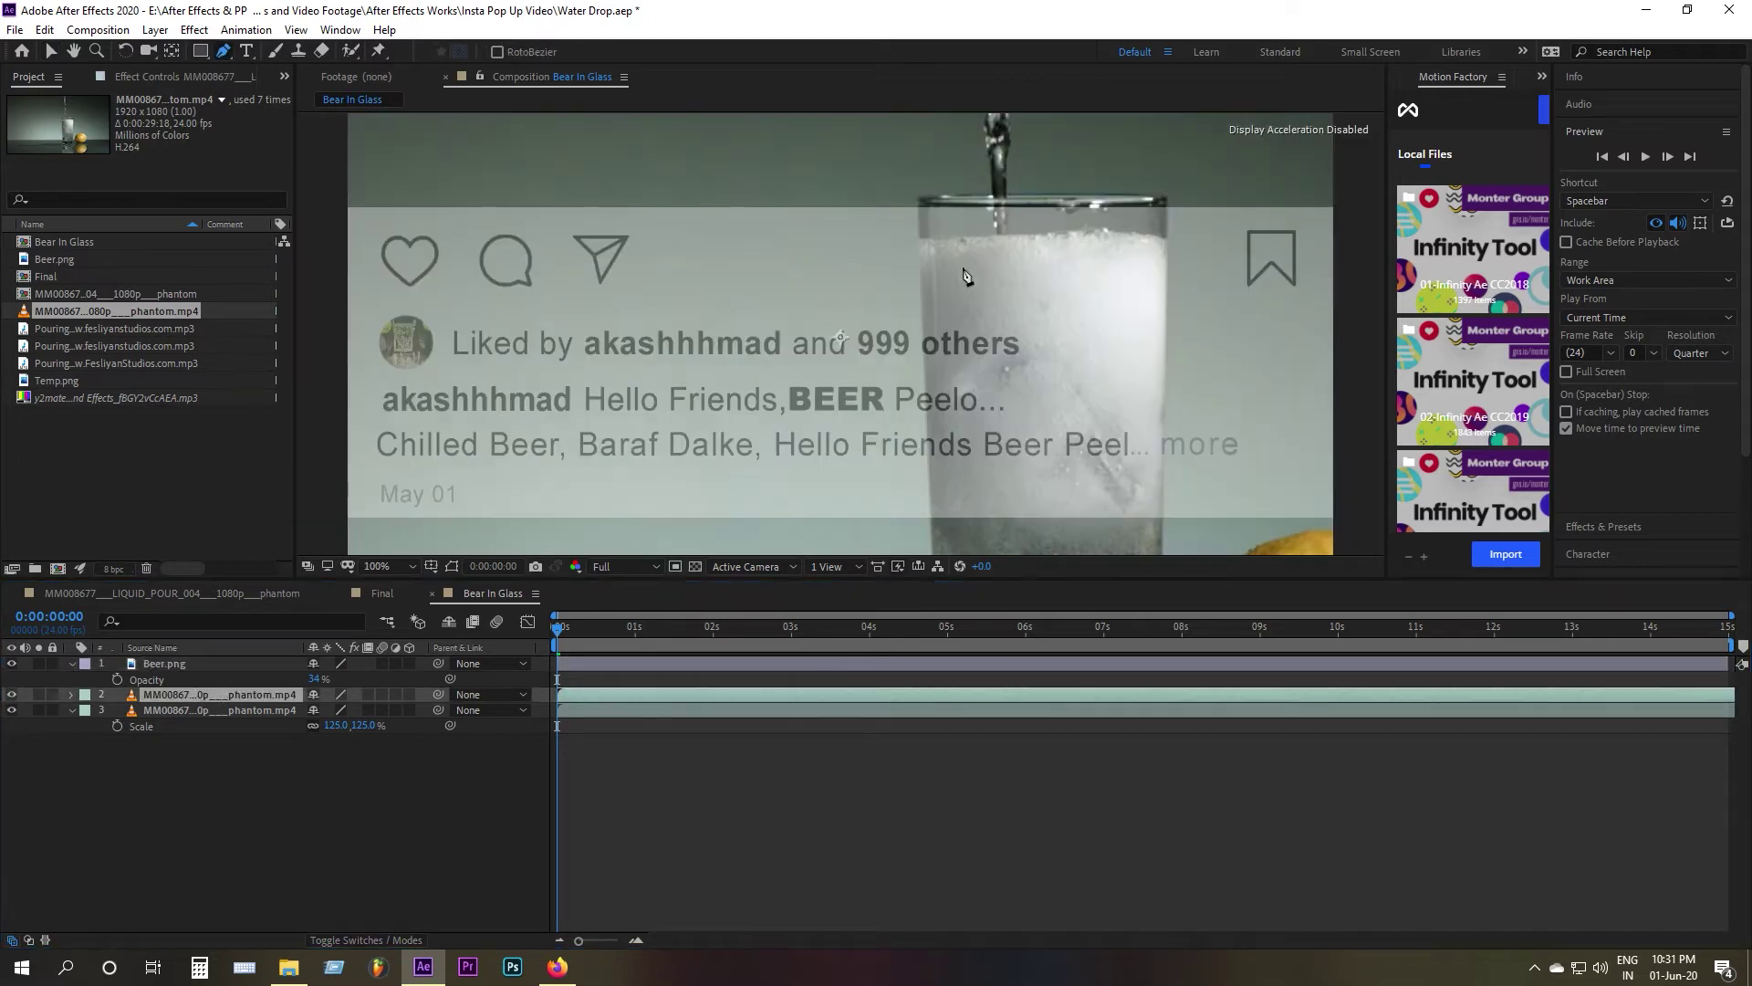
click(917, 209)
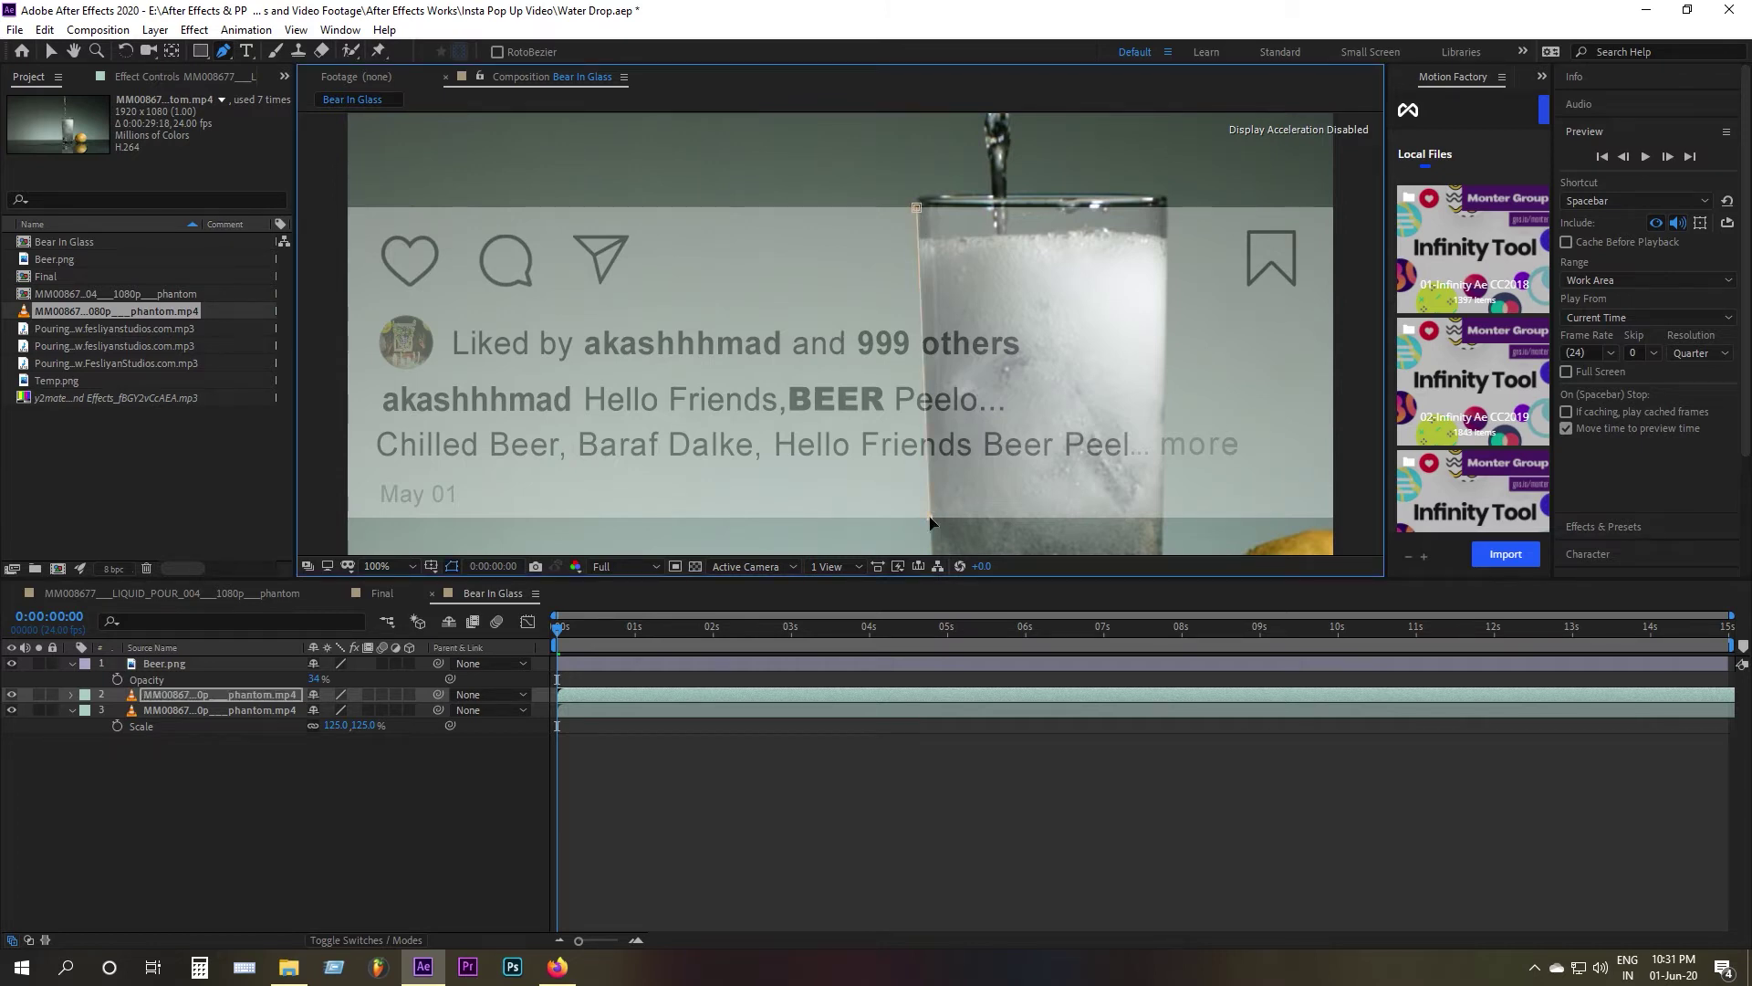
click(929, 541)
click(1172, 545)
click(1168, 207)
click(917, 209)
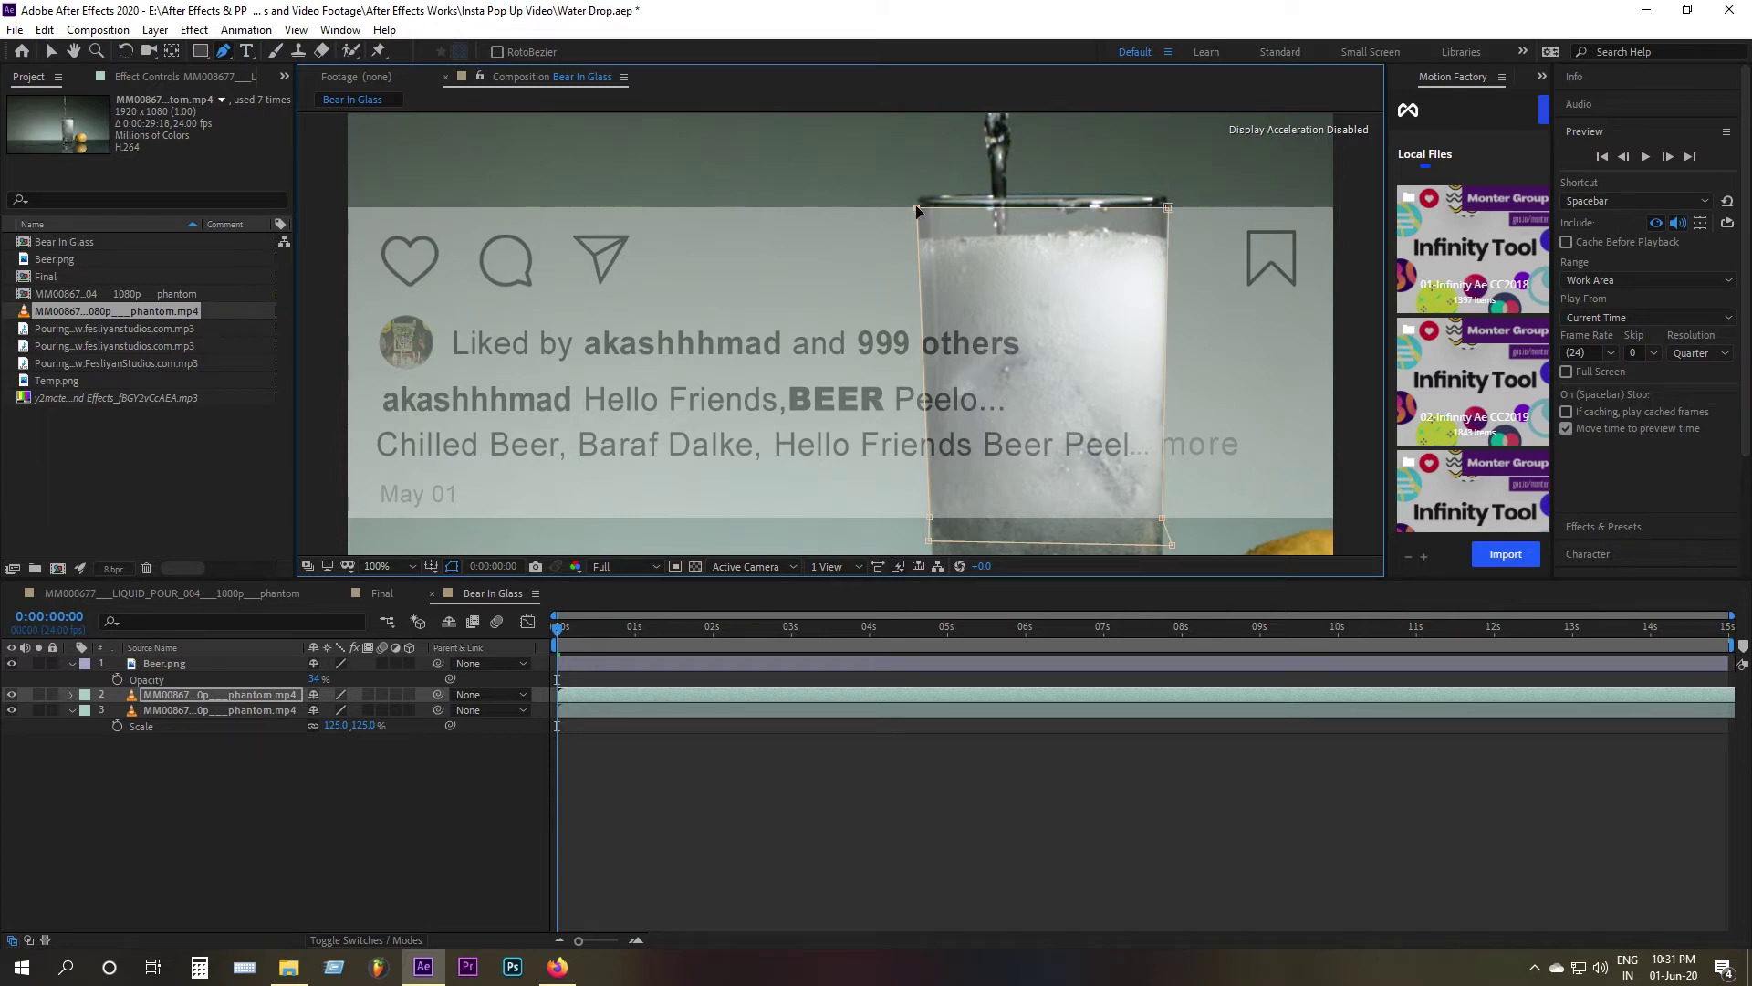
Step: Move the masked footage layer above Beer.png and deselect all layers
key(comma)
click(191, 665)
drag(194, 659, 194, 659)
click(184, 768)
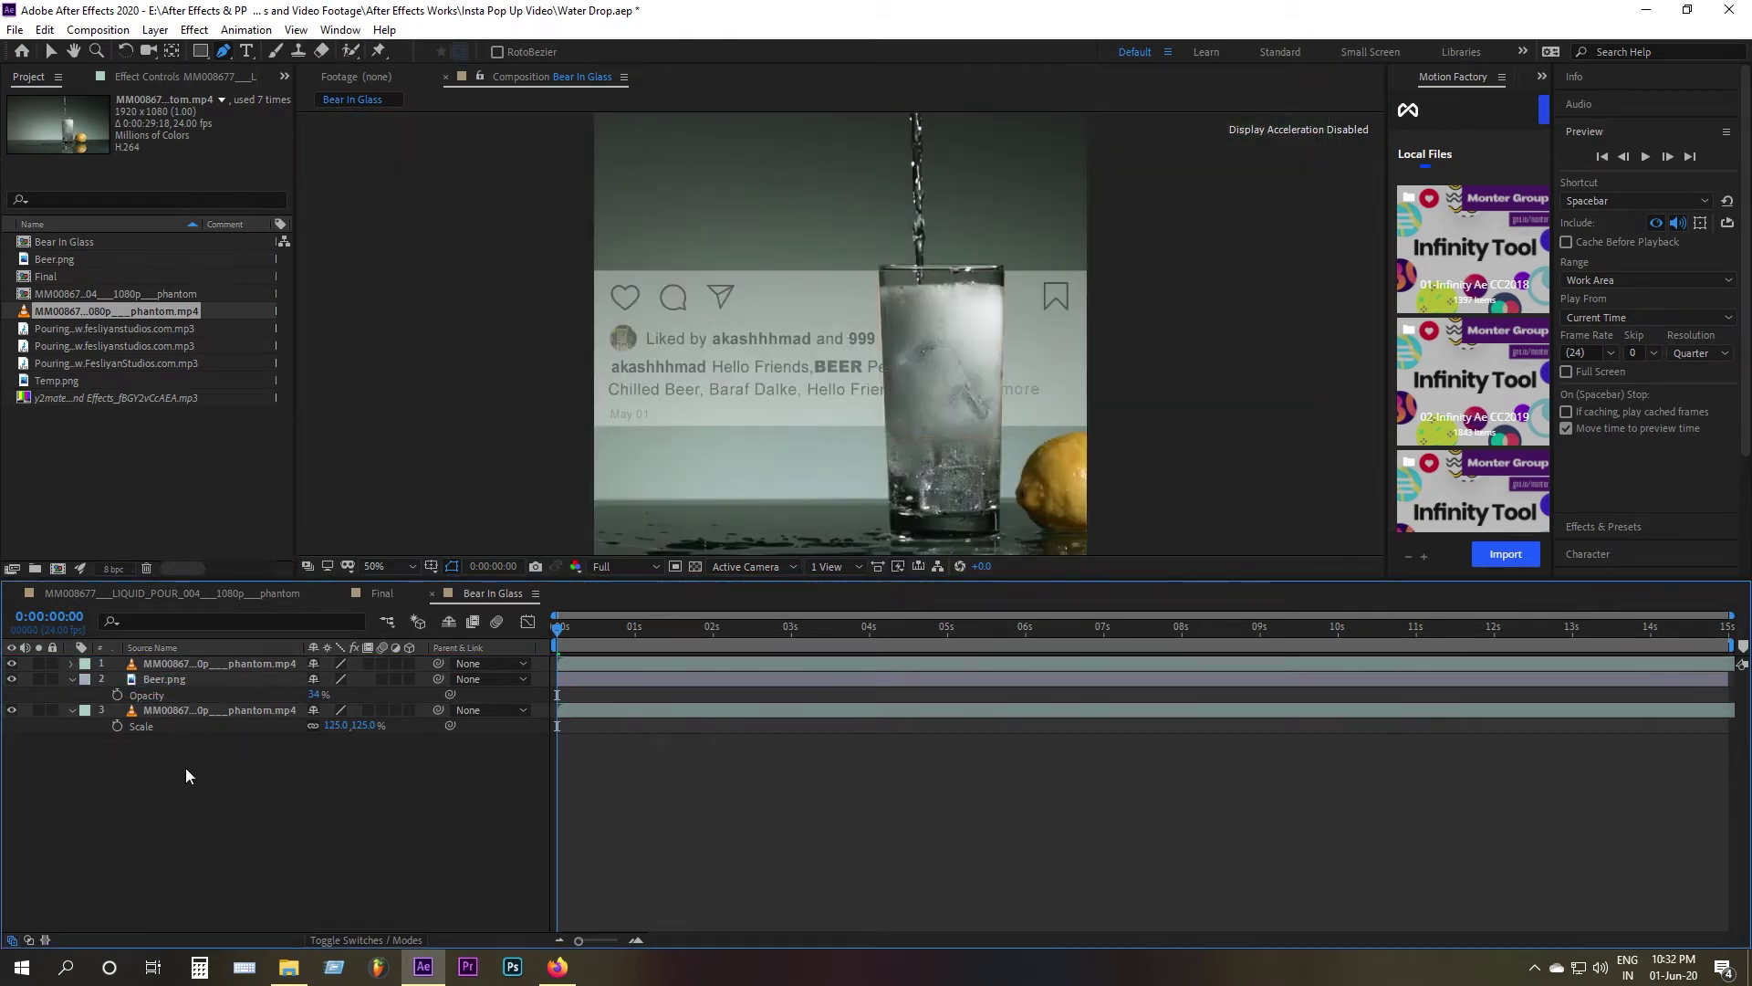
Step: Set the glass mask's feather to 1 pixel on the top footage layer and hide the mask outlines in the viewer
click(174, 666)
key(m)
click(105, 680)
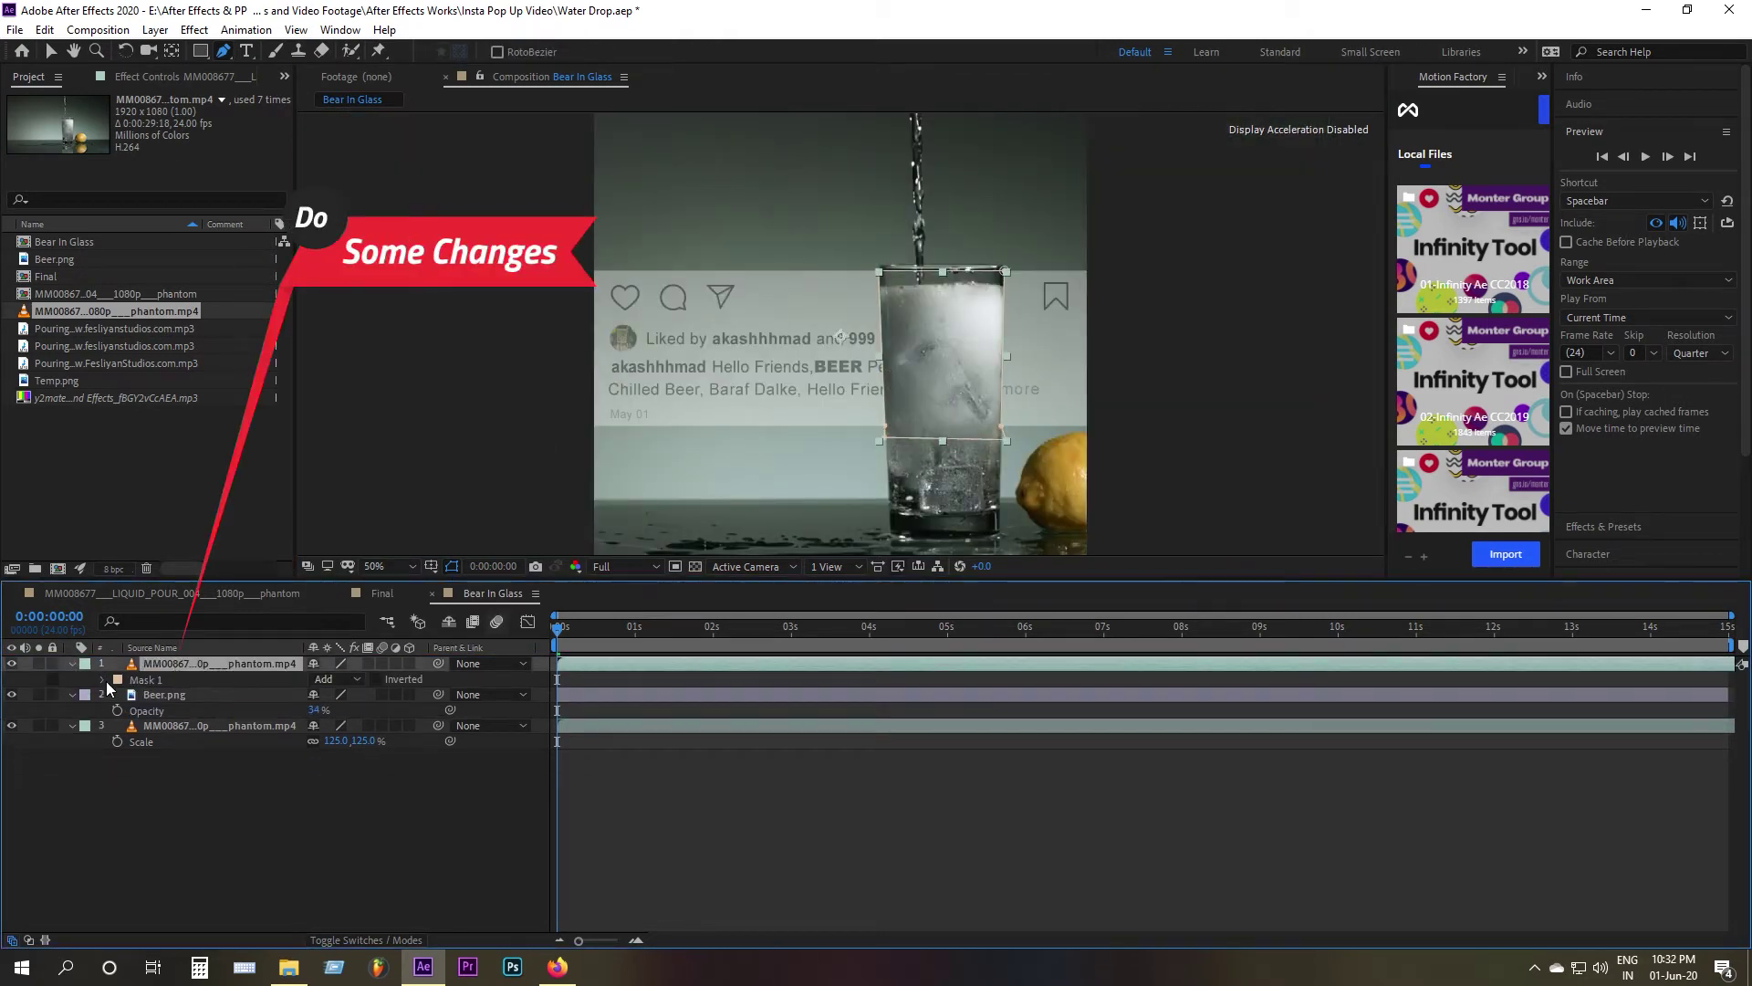
click(105, 680)
click(333, 710)
text(1)
key(Return)
click(452, 567)
scroll(963, 378, up, 1)
scroll(688, 420, down, 1)
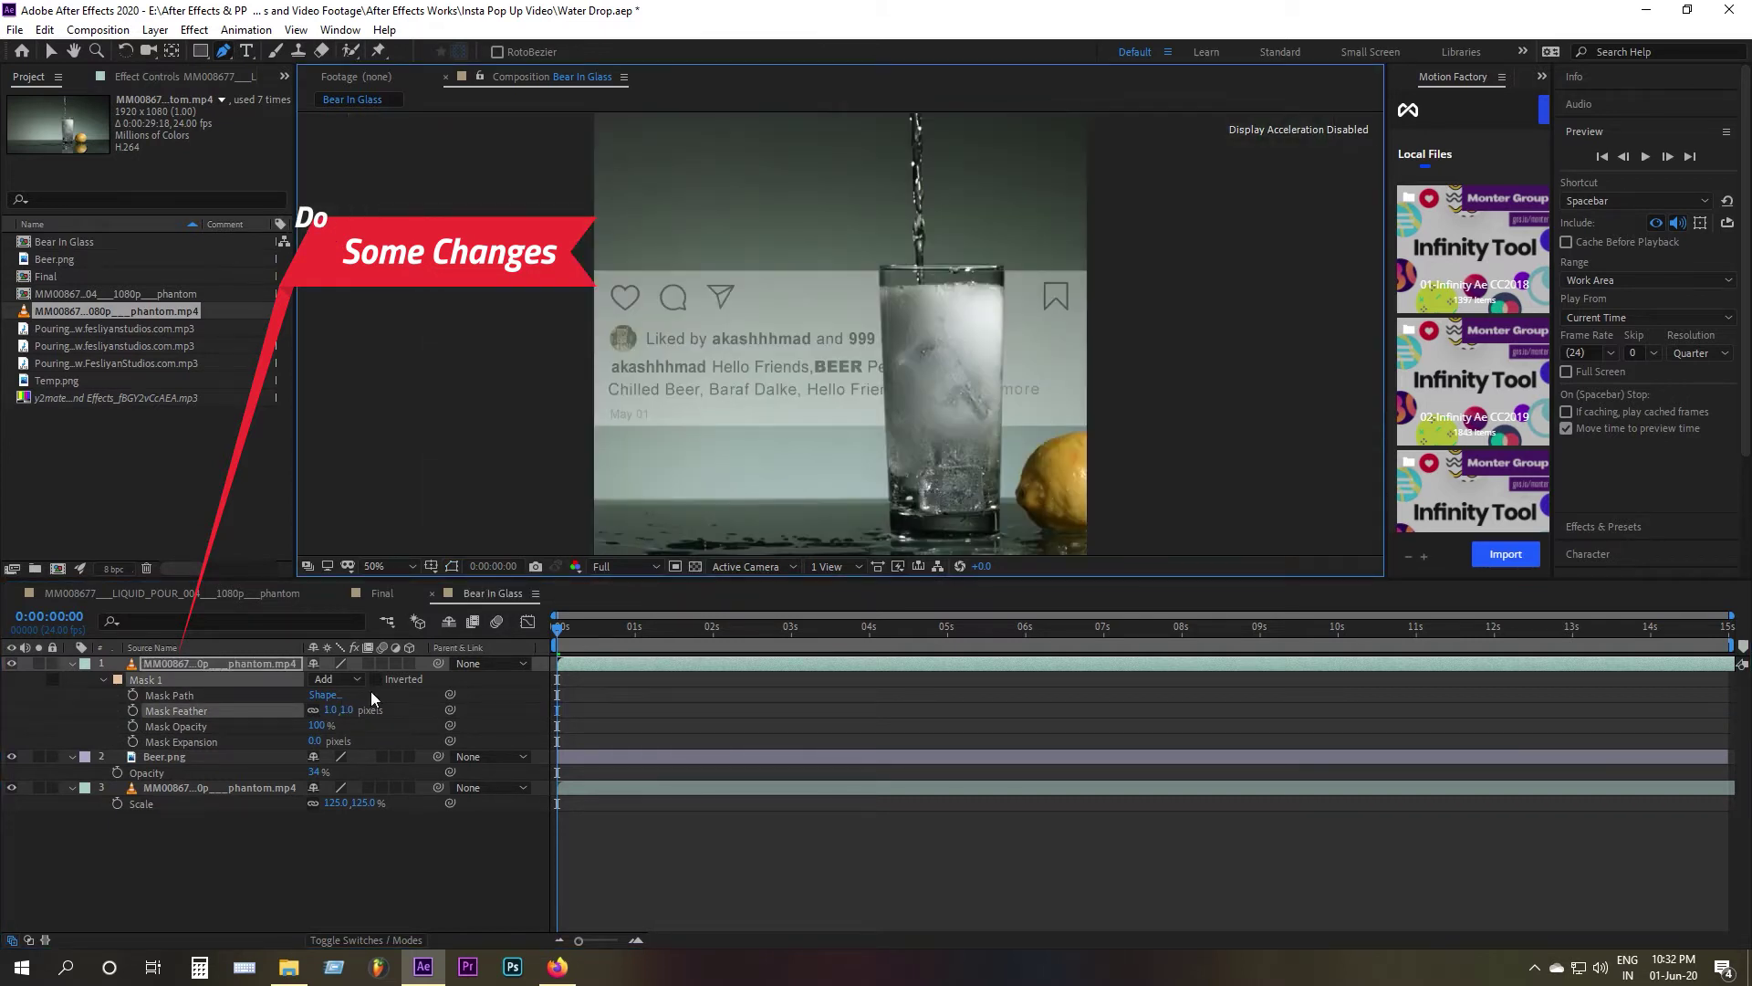
Step: Set the glass mask's feather to 0 pixels and inspect the glass edge against the overlay
click(329, 711)
text(0)
key(Return)
scroll(968, 297, up, 1)
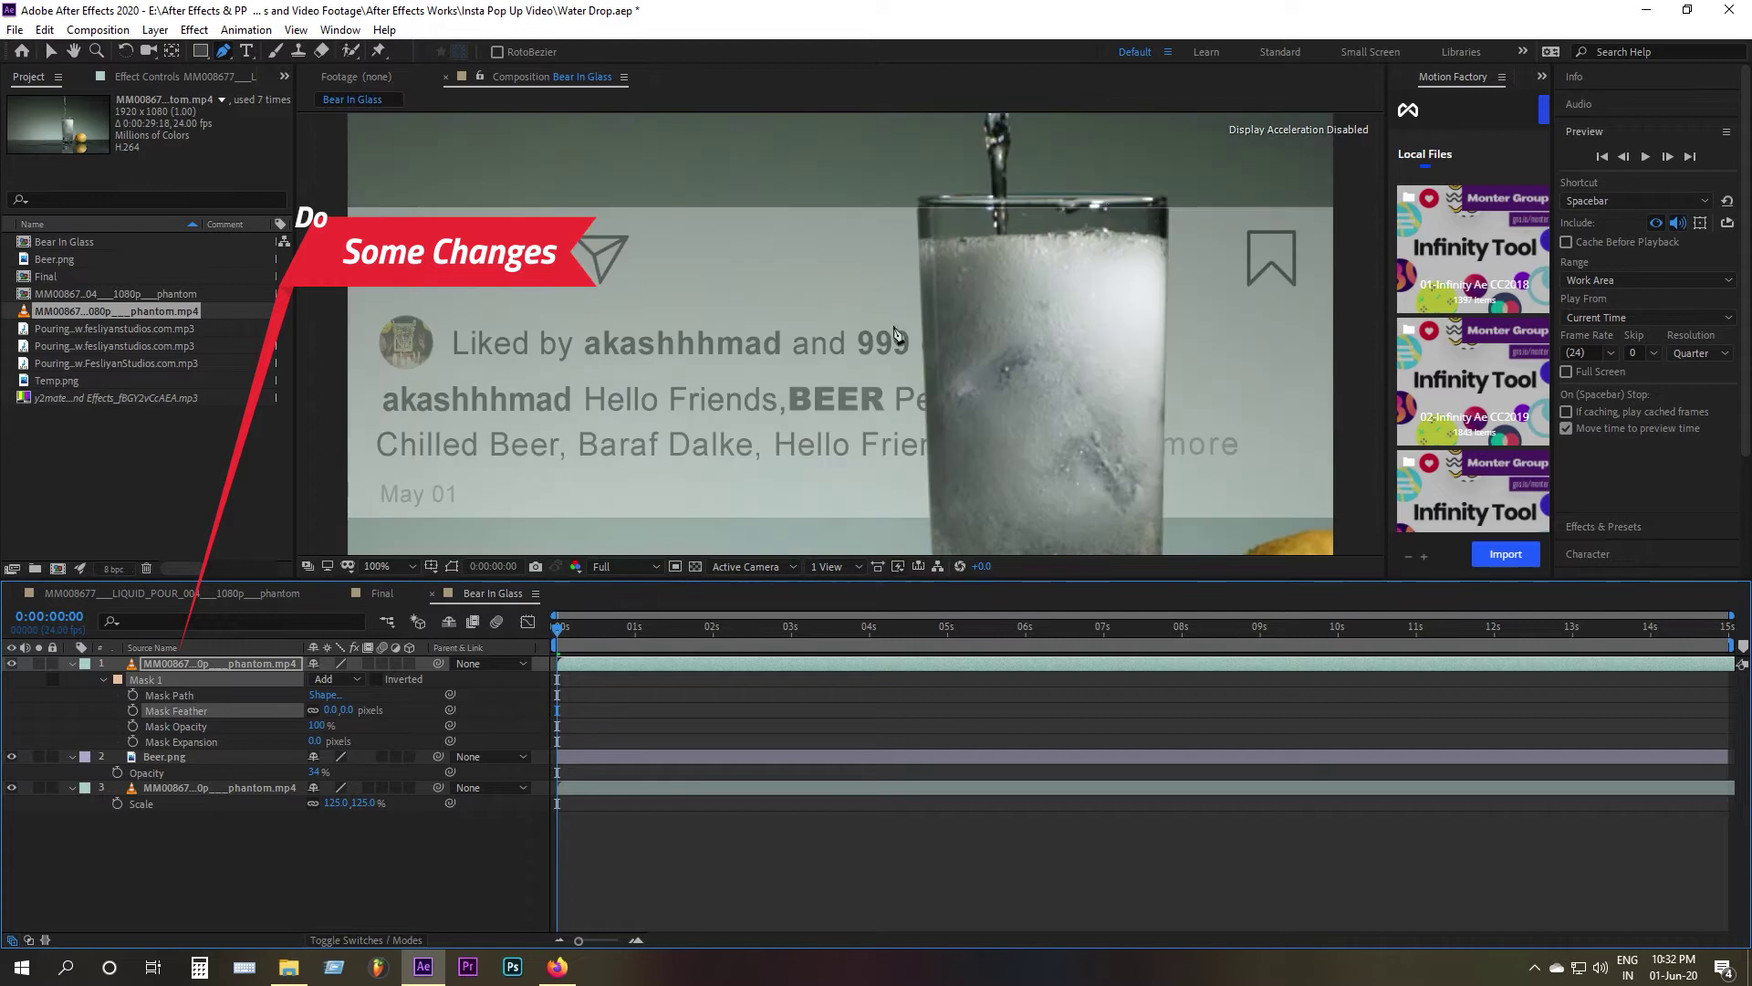
scroll(822, 388, down, 1)
key(v)
click(498, 370)
scroll(938, 255, up, 1)
scroll(1147, 223, down, 1)
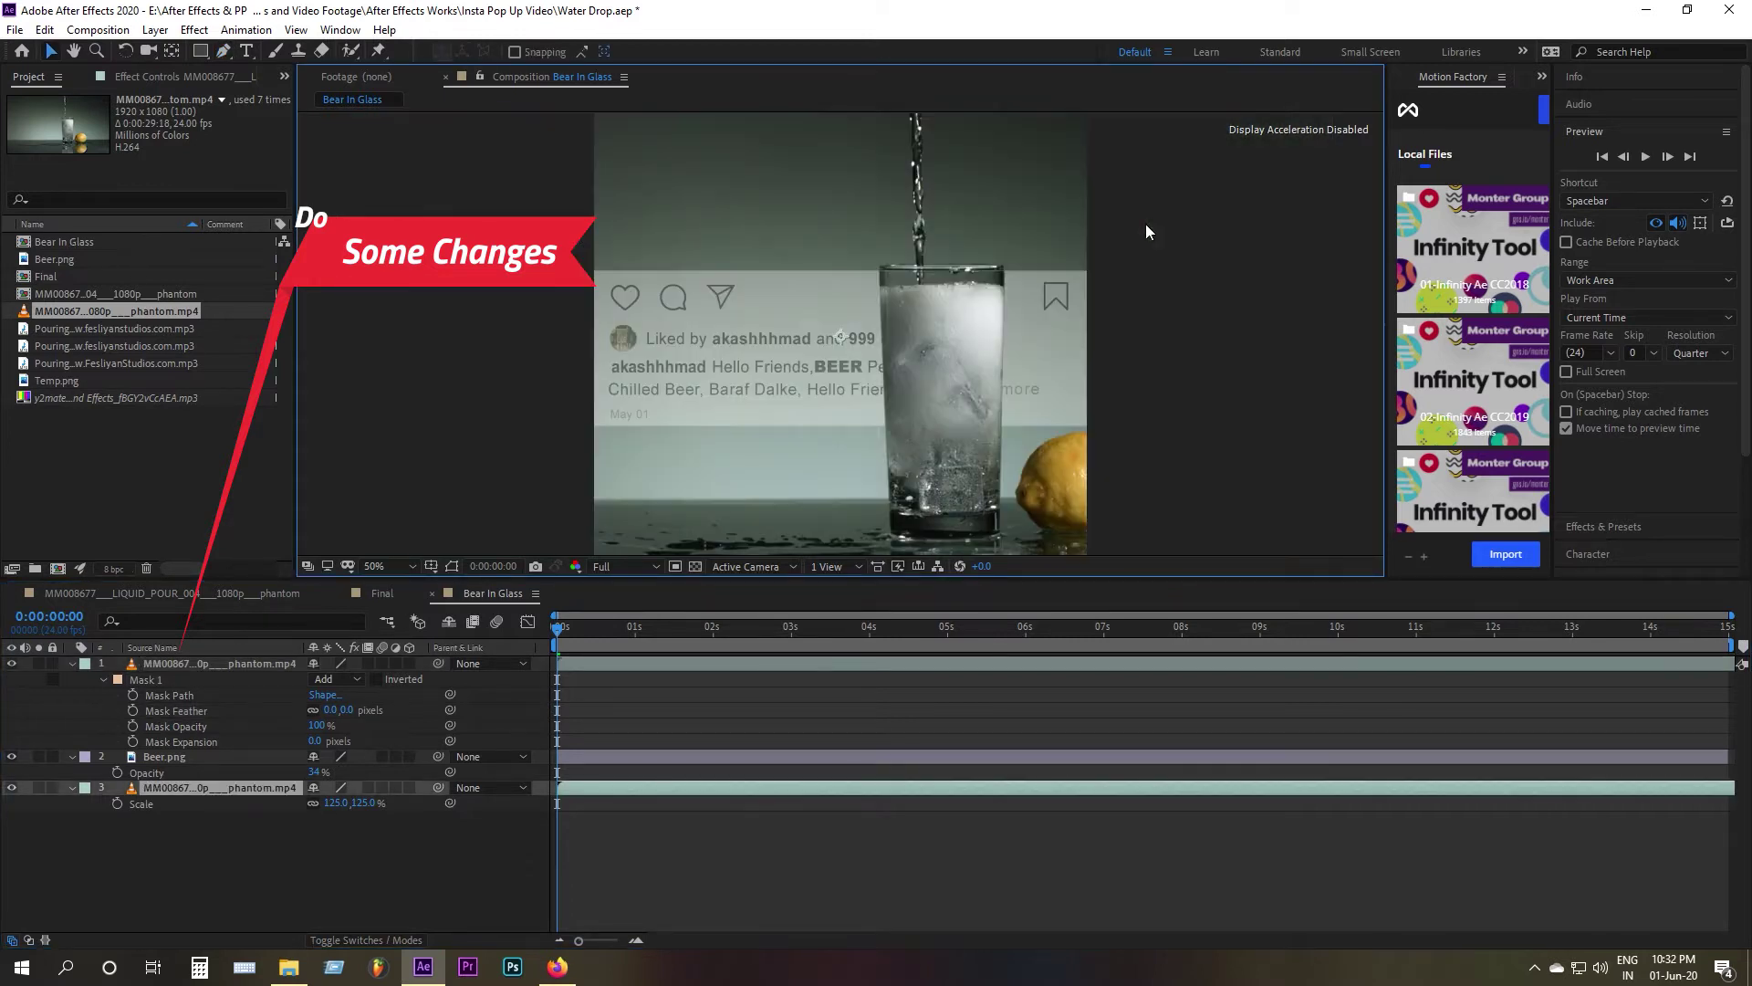
Step: Adjust the glass mask's upper-right and lower-right vertices to follow the rim and side of the glass
click(159, 681)
scroll(840, 338, up, 1)
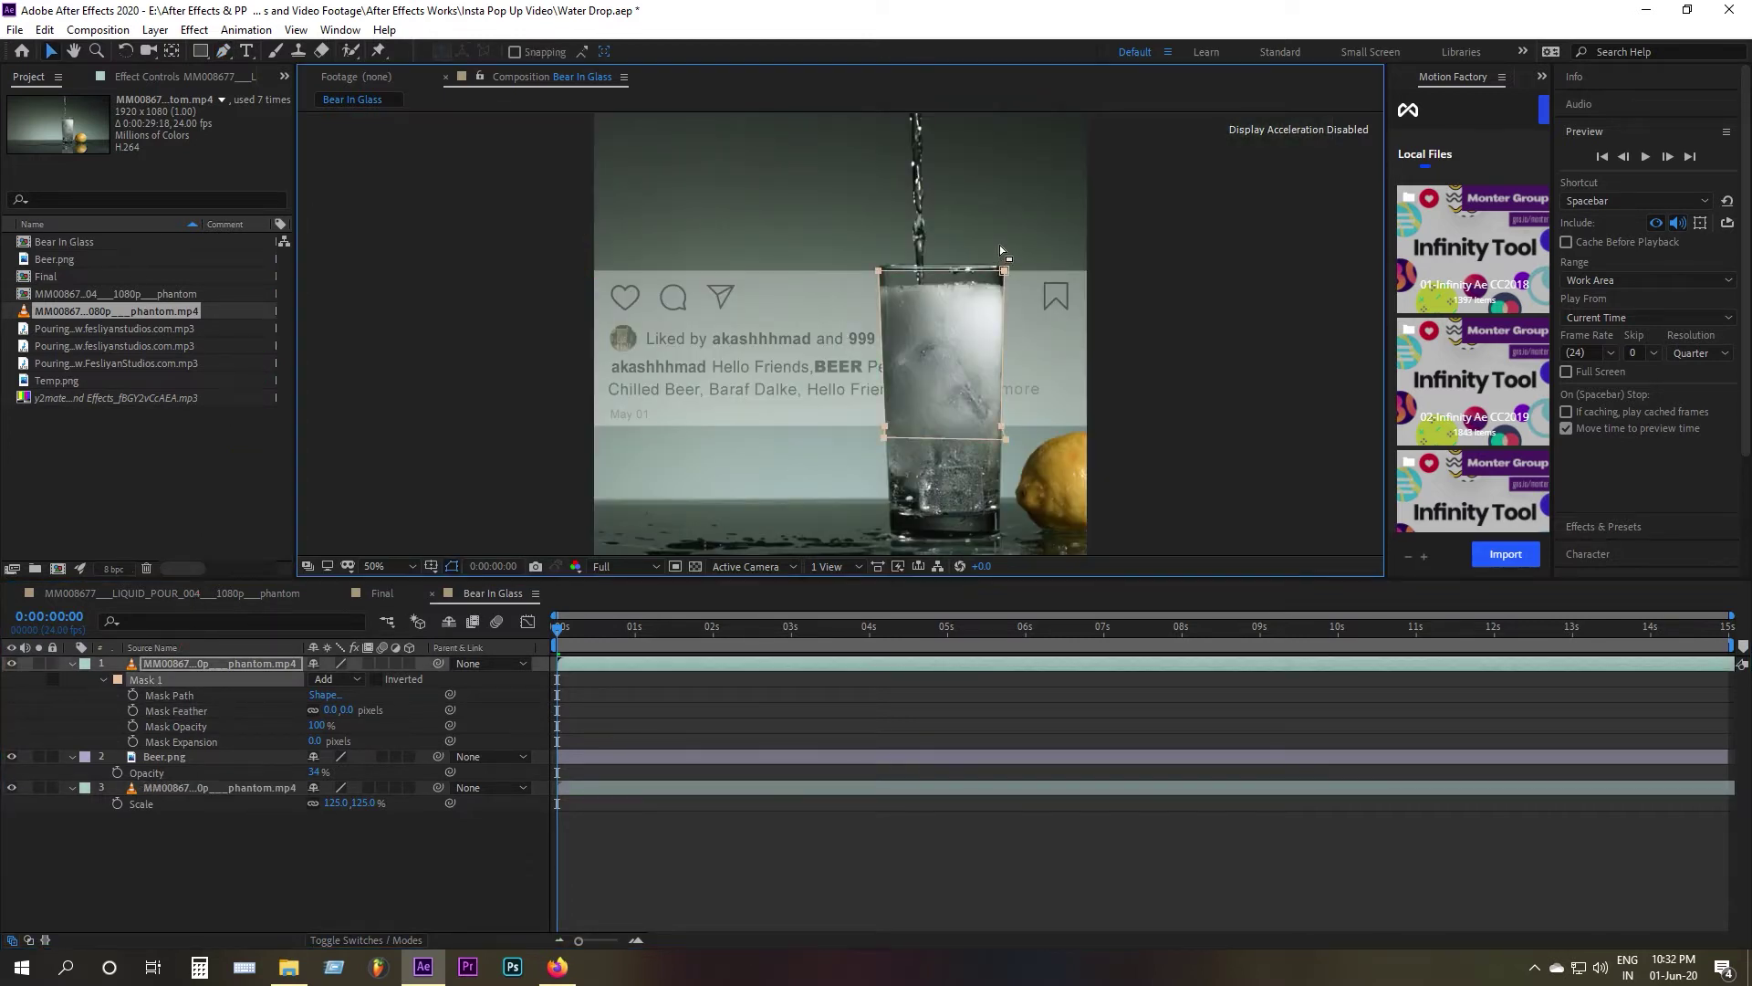
drag(1169, 208, 1169, 201)
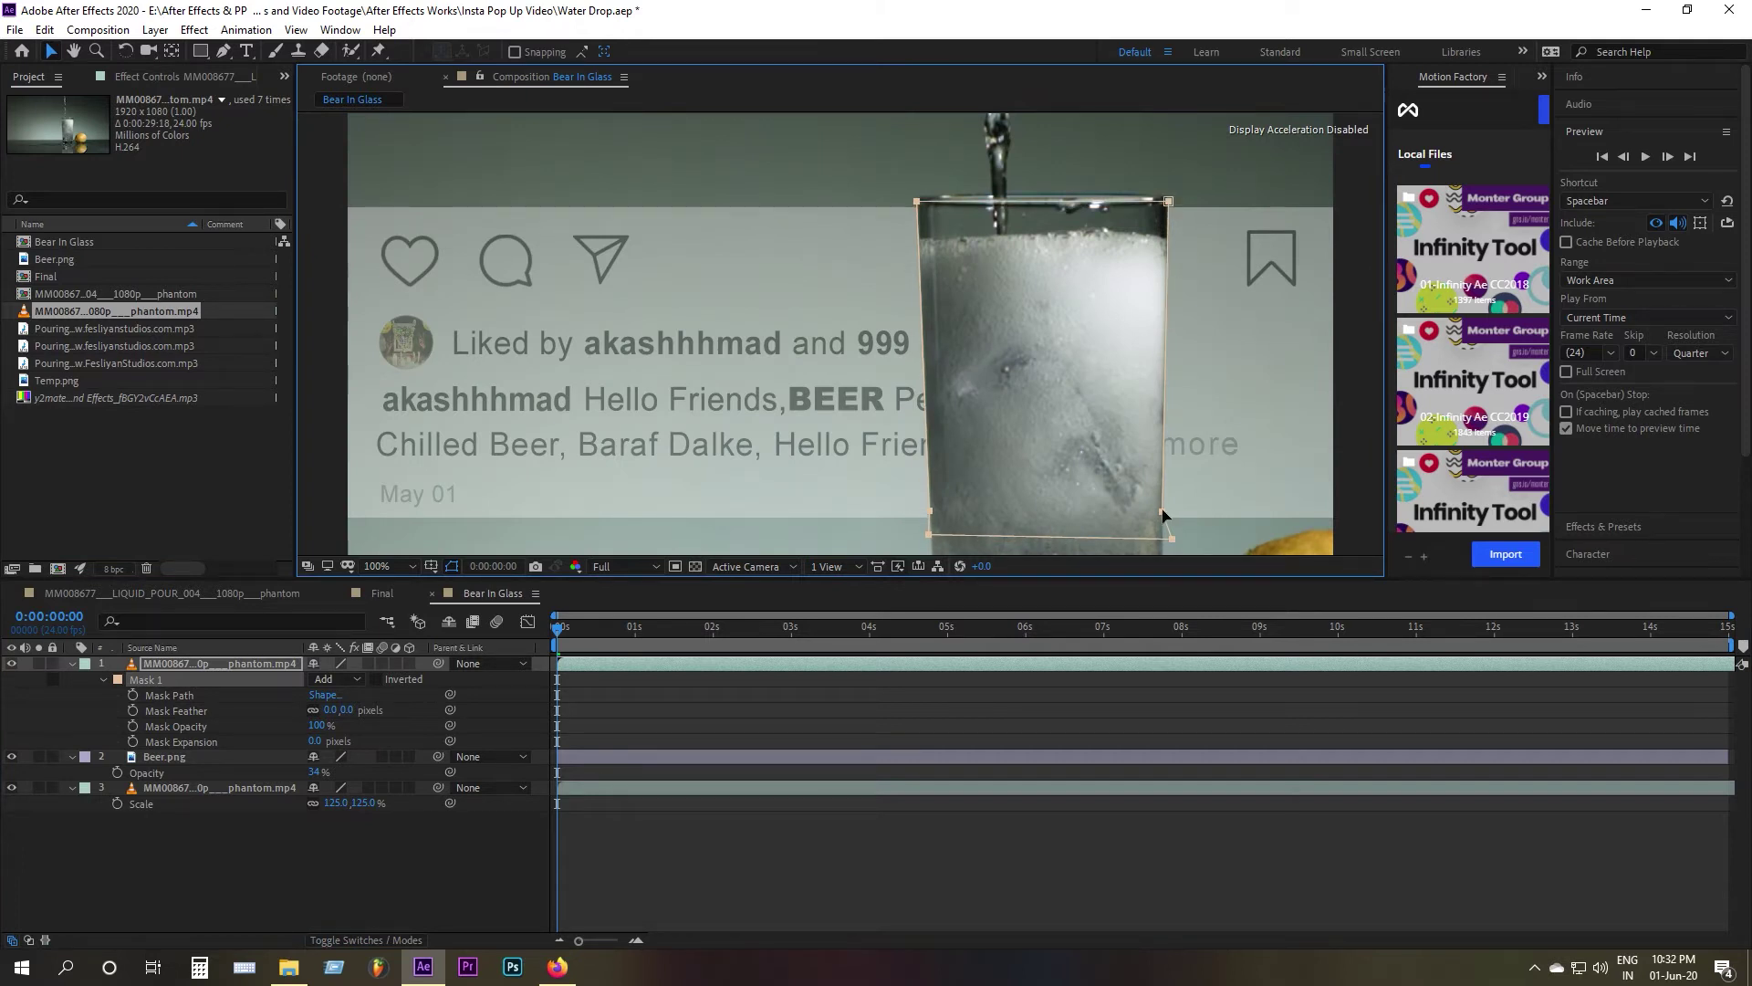
click(164, 693)
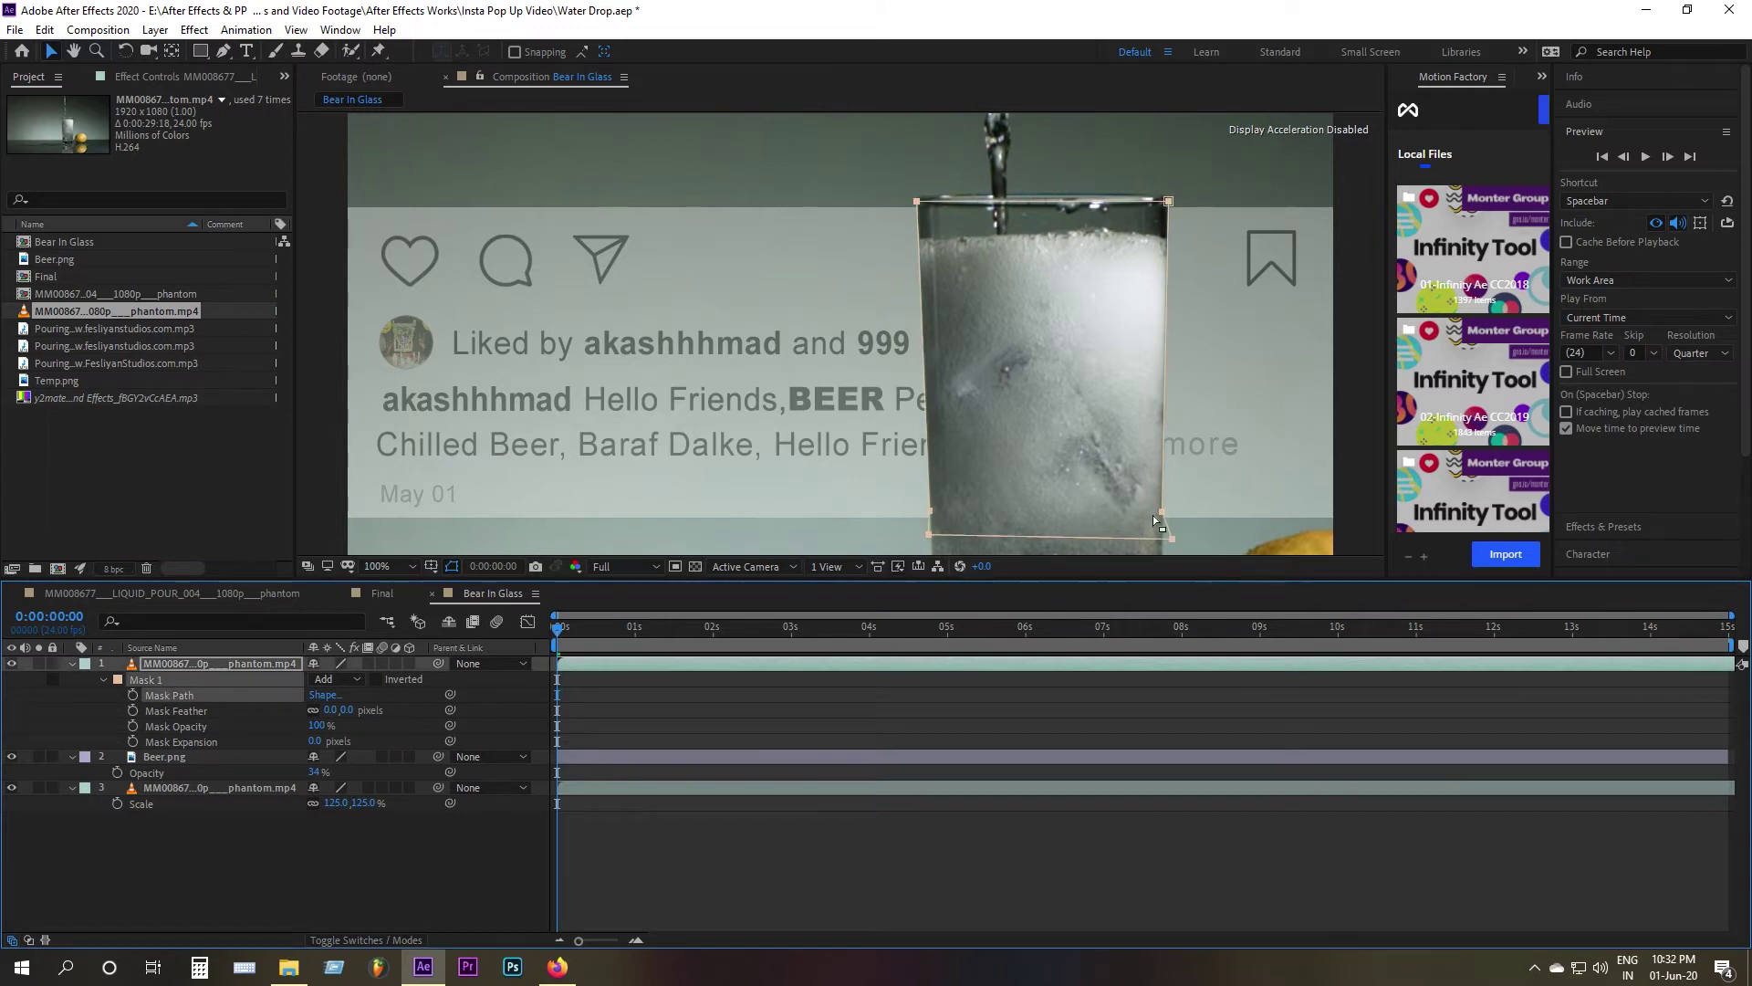
click(294, 702)
click(147, 680)
drag(1163, 510, 1162, 511)
key(g)
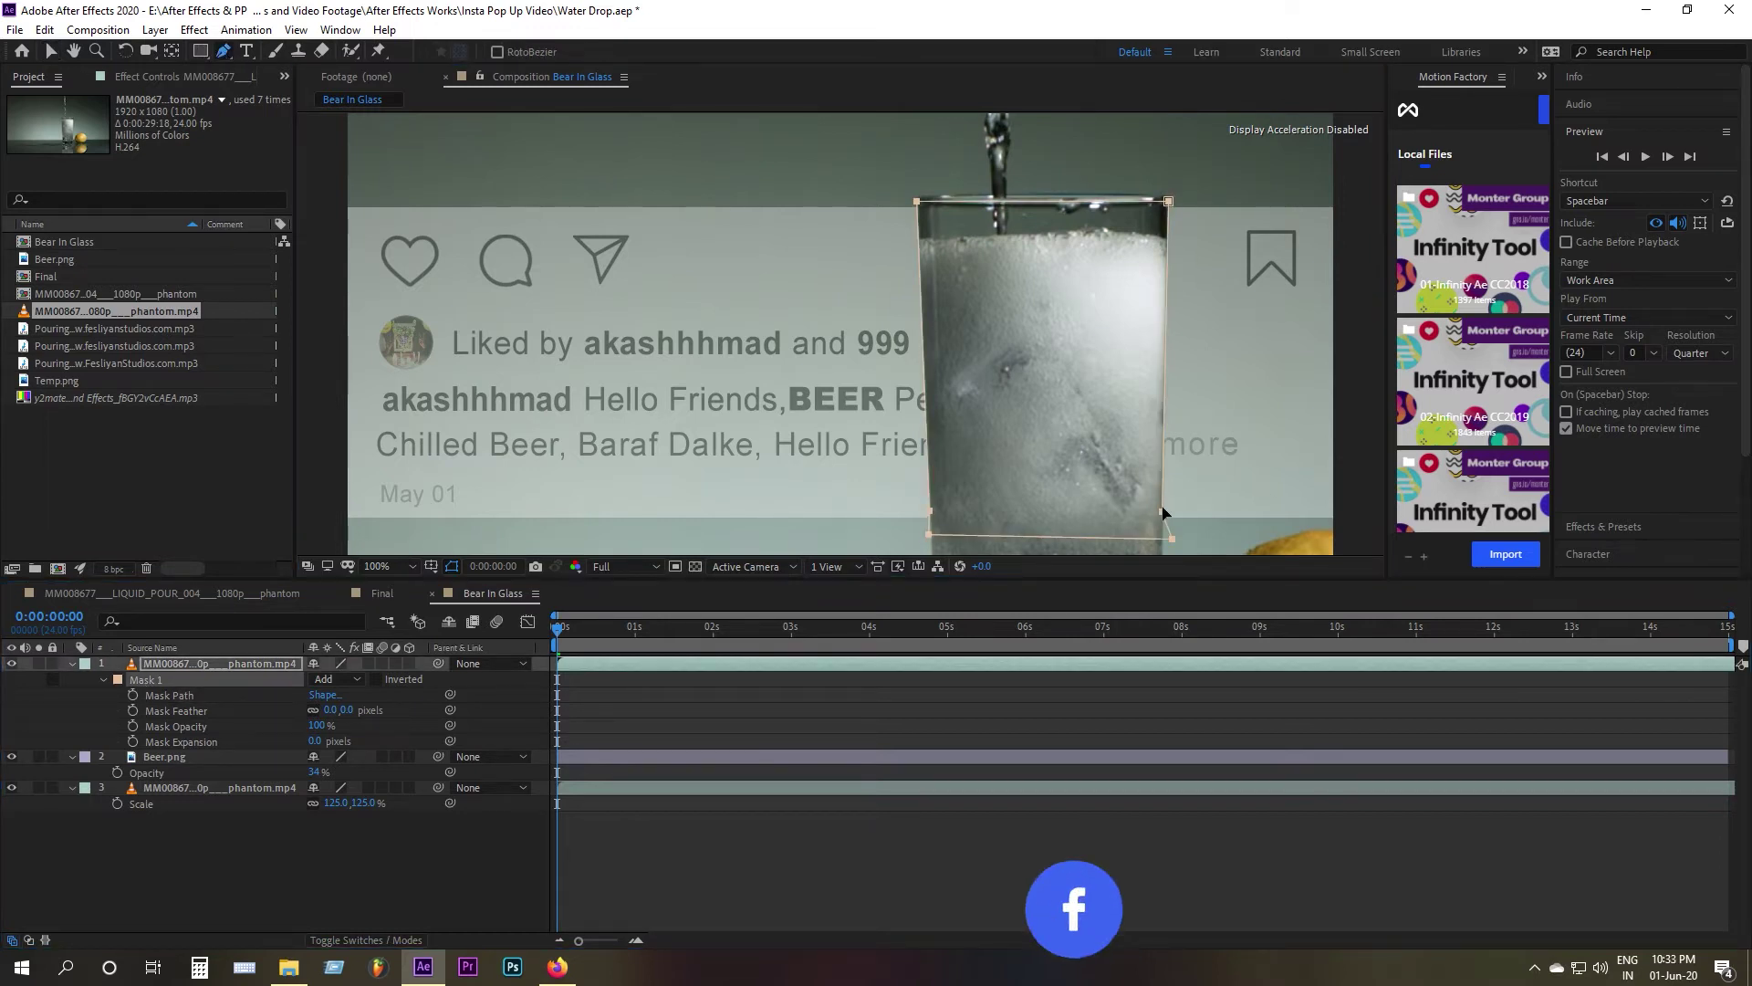
Step: Nudge the glass mask's lower-right vertex slightly down along the glass side and deselect the layer
click(251, 679)
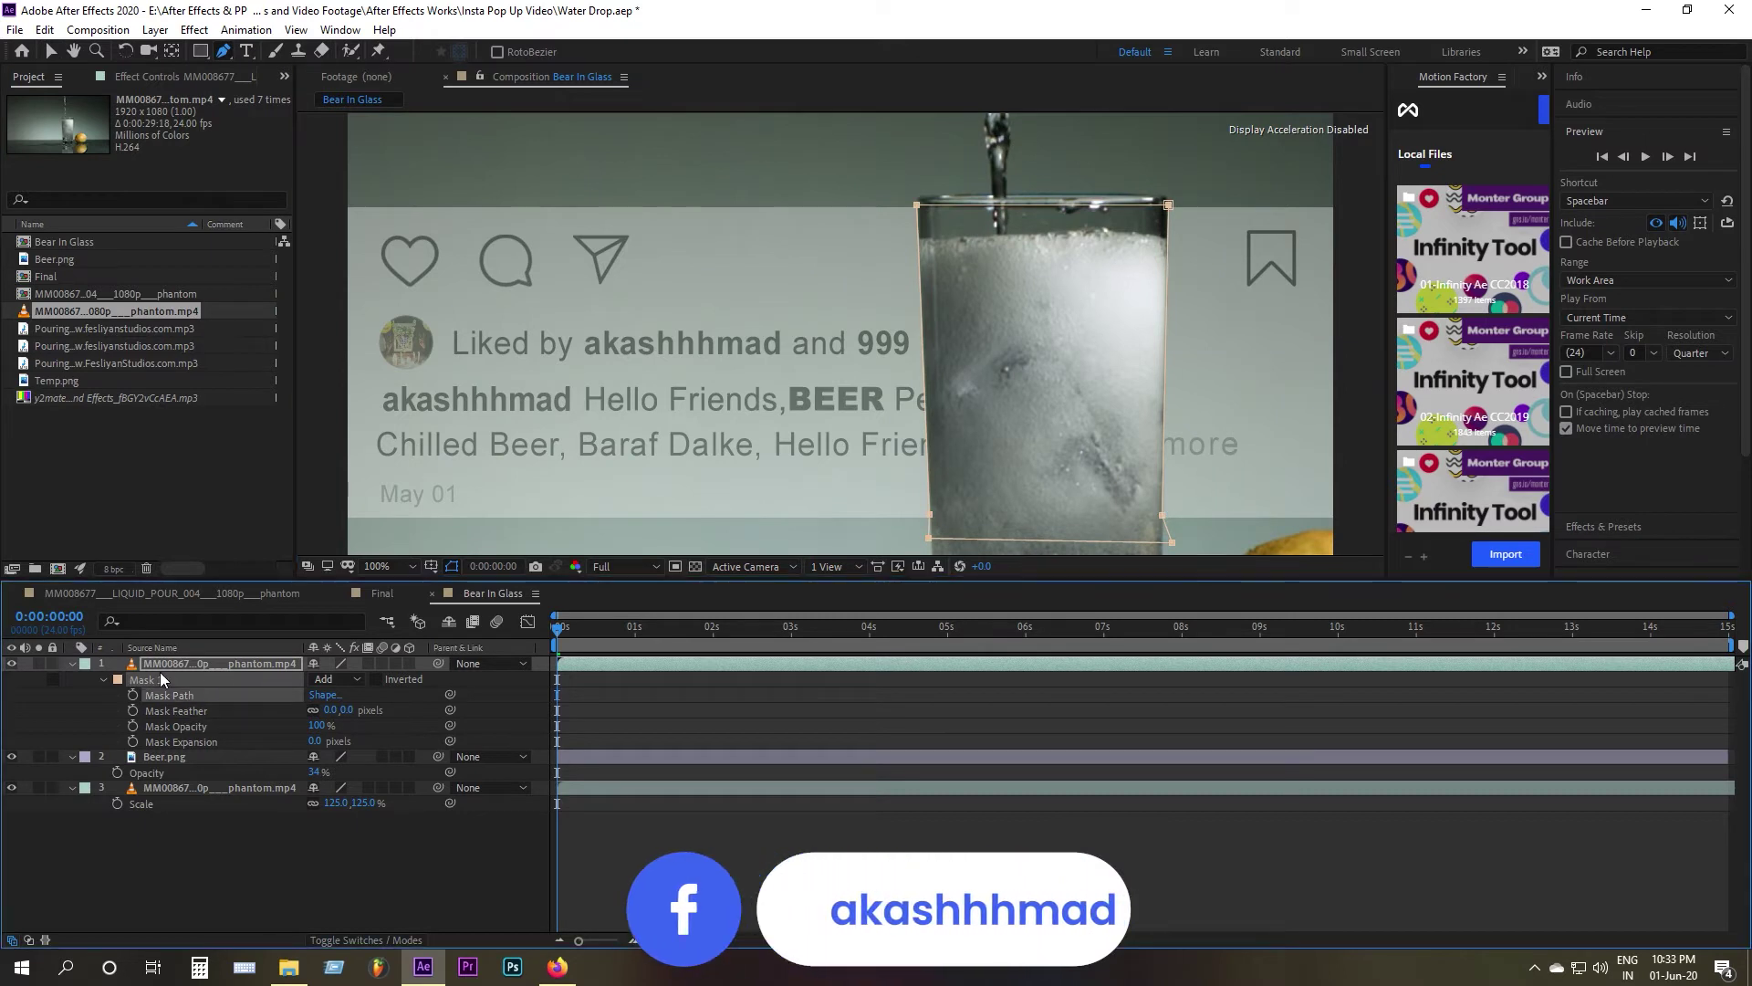
key(F2)
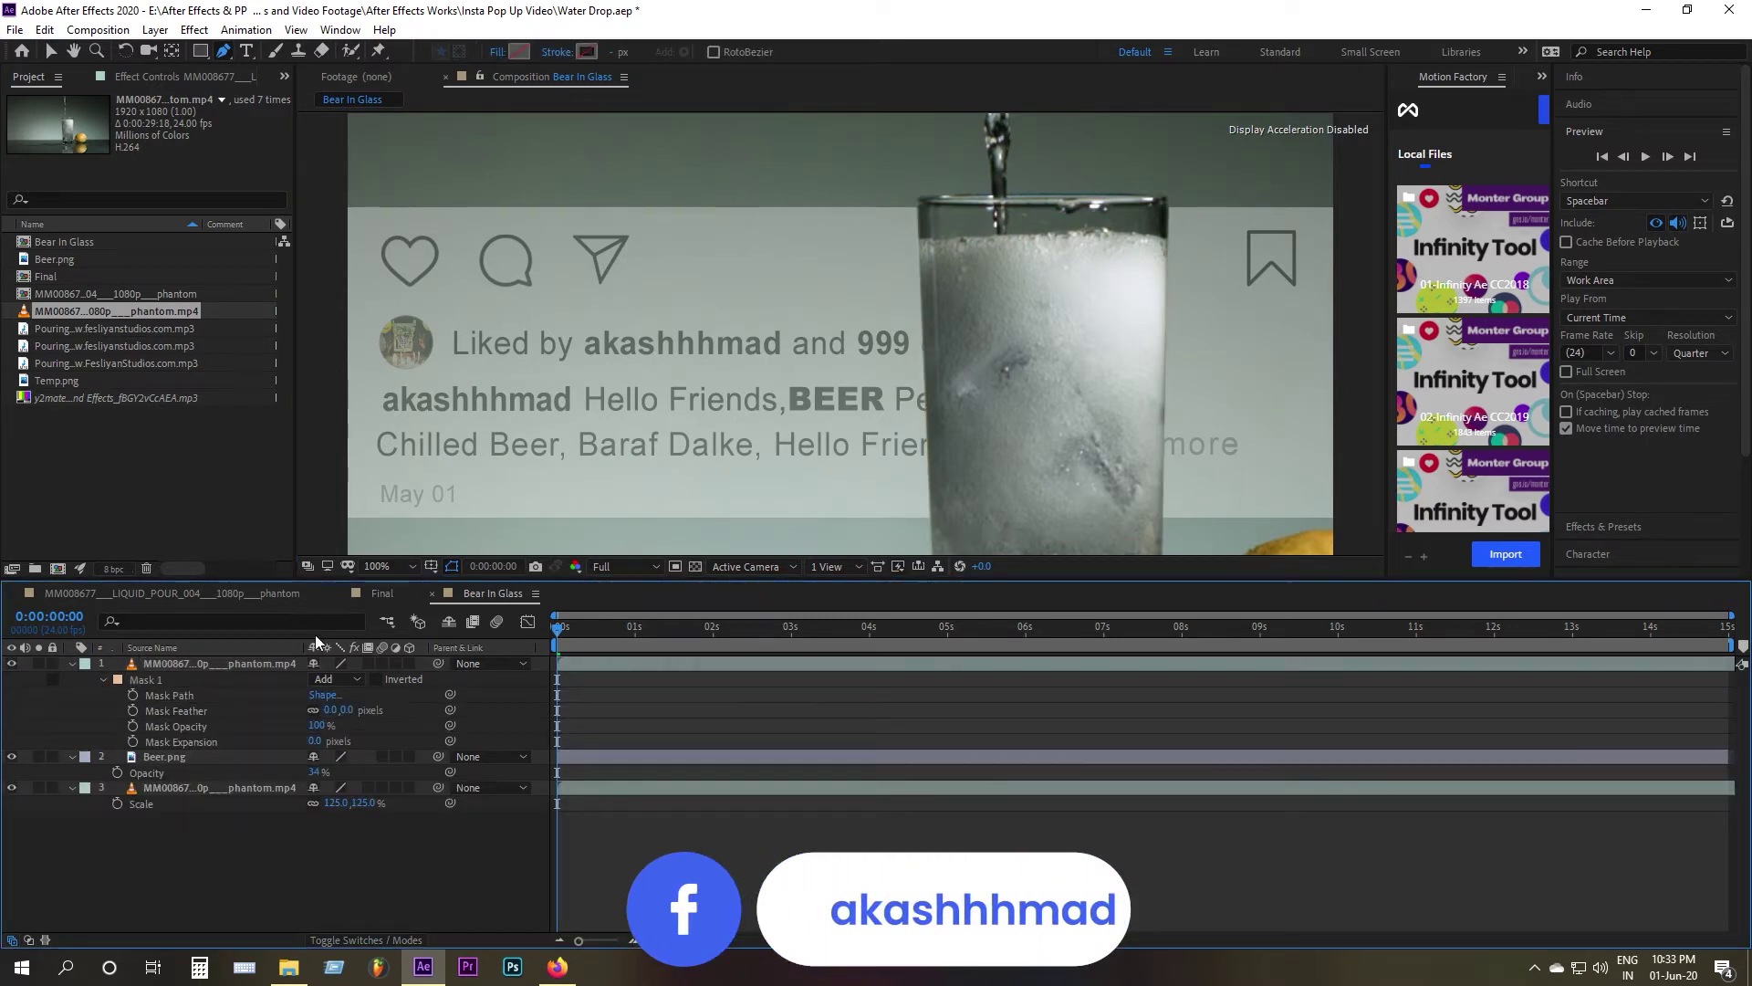
click(292, 663)
click(1164, 519)
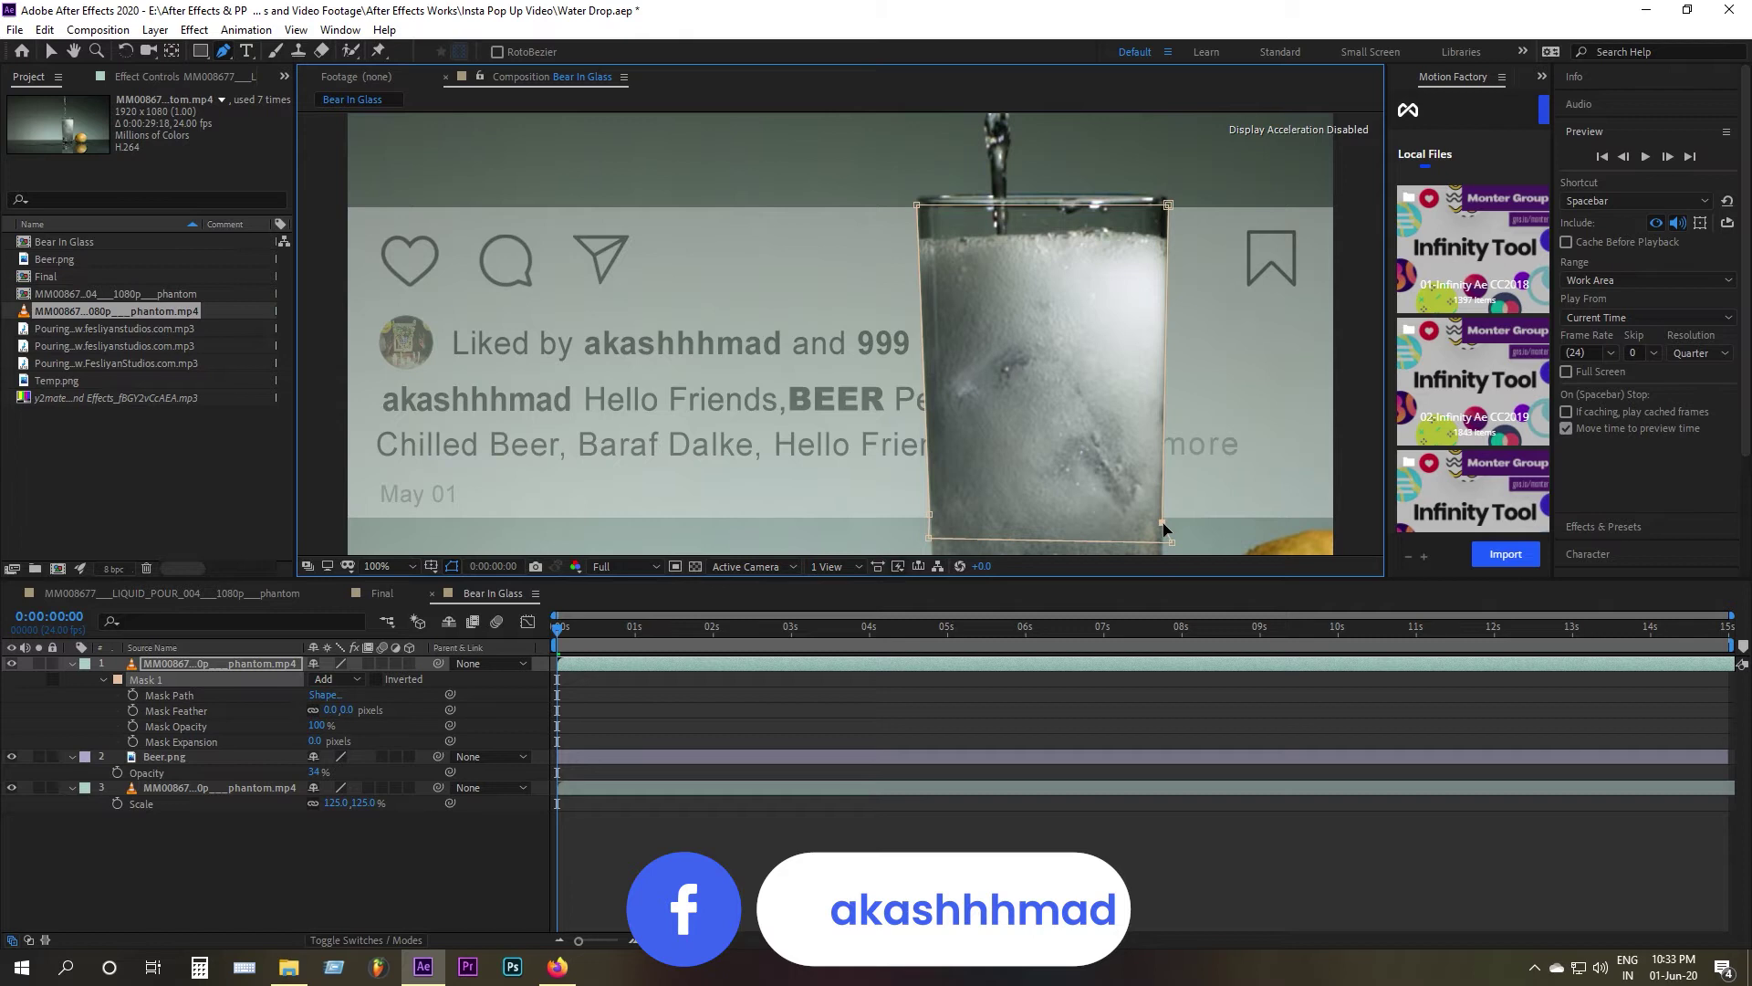
click(294, 819)
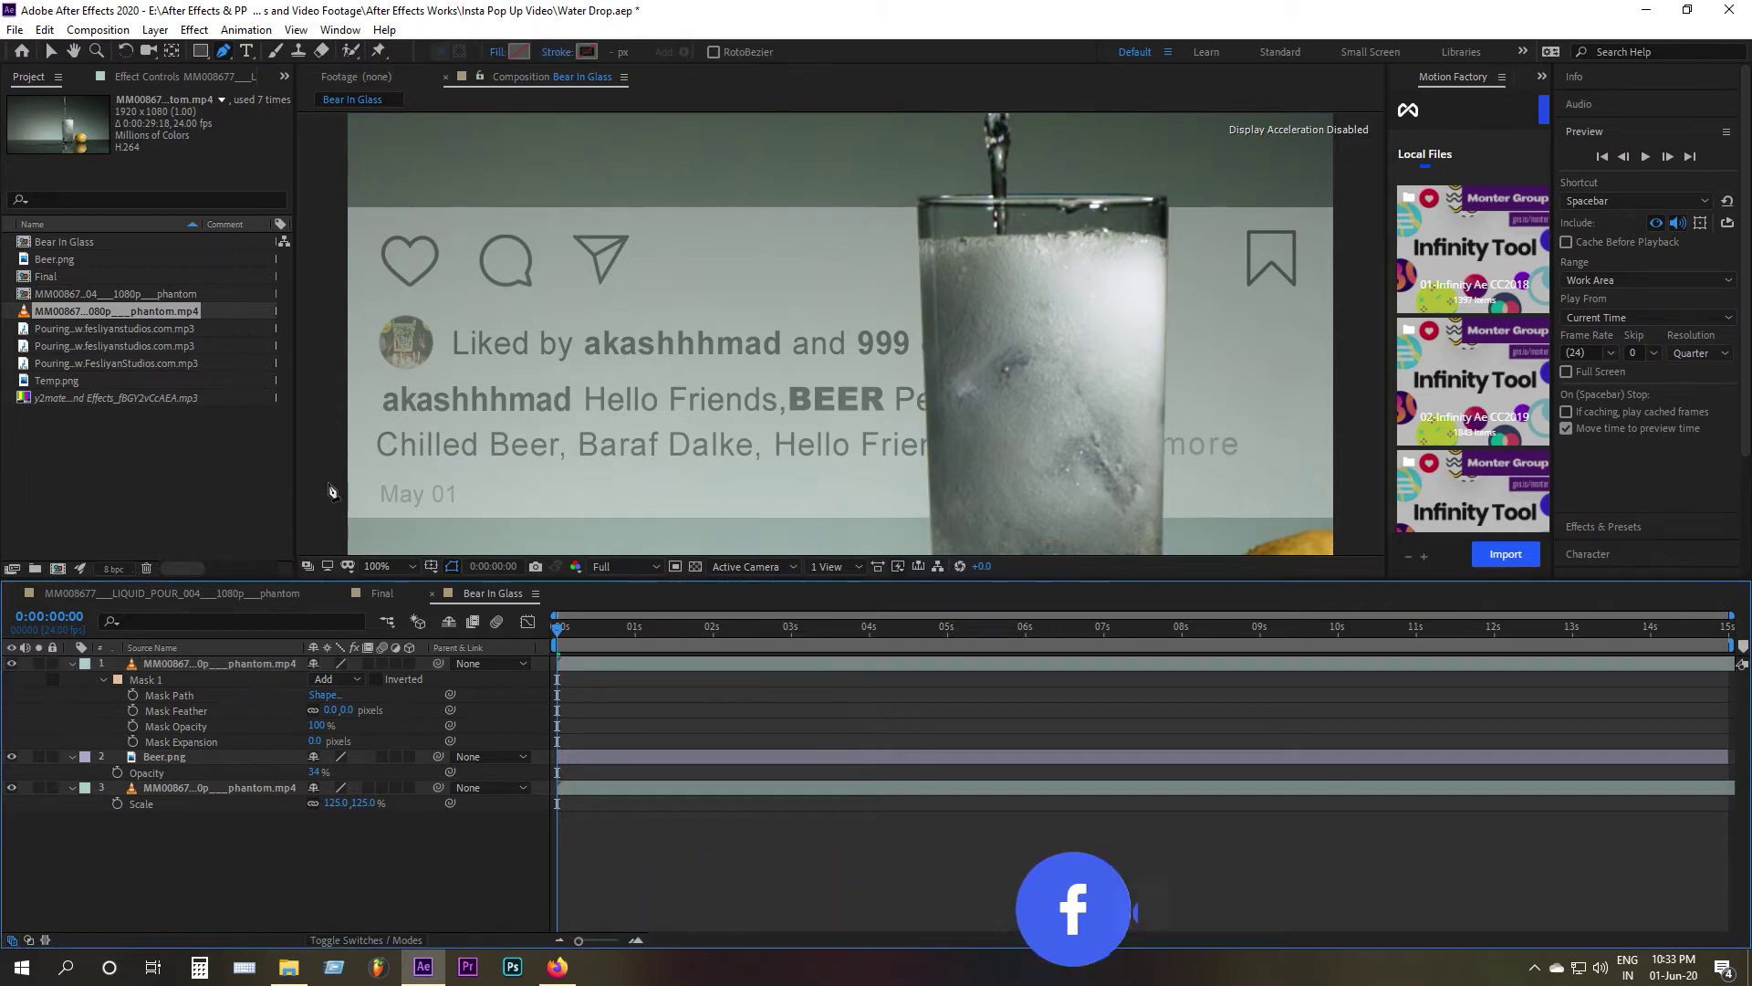
Step: Fine-tune the glass mask's upper-right vertex at the corner of the rim and deselect the mask
click(1107, 244)
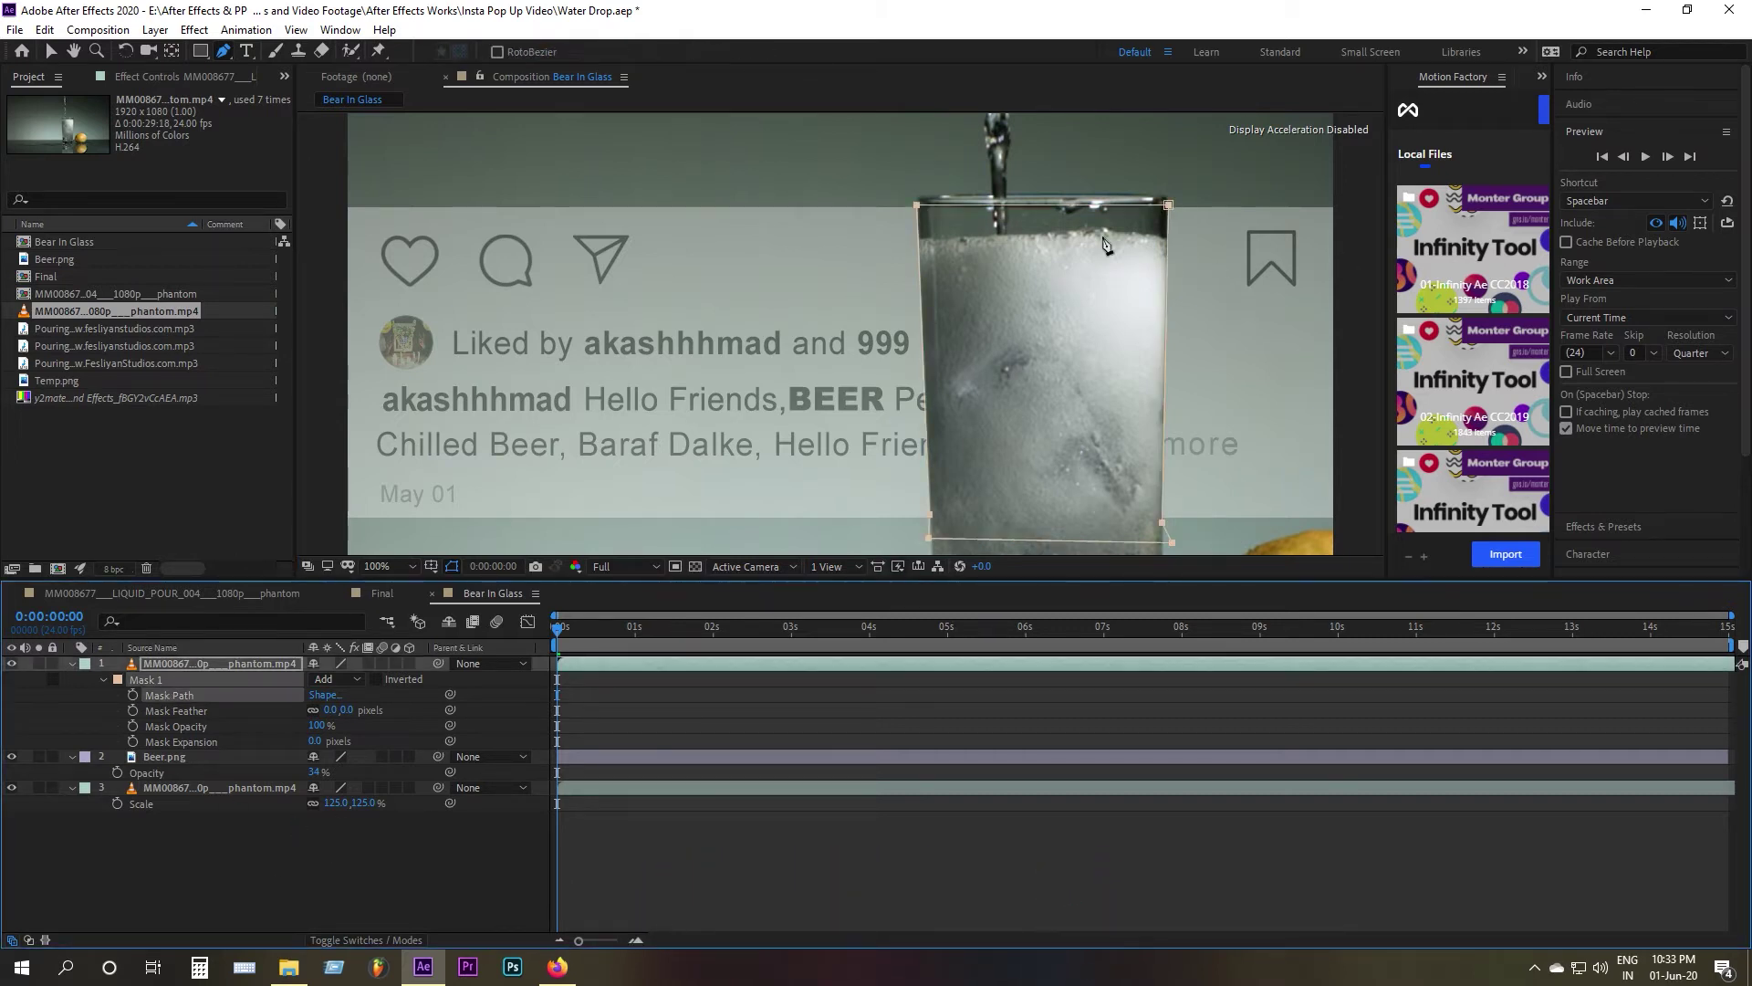
click(1170, 205)
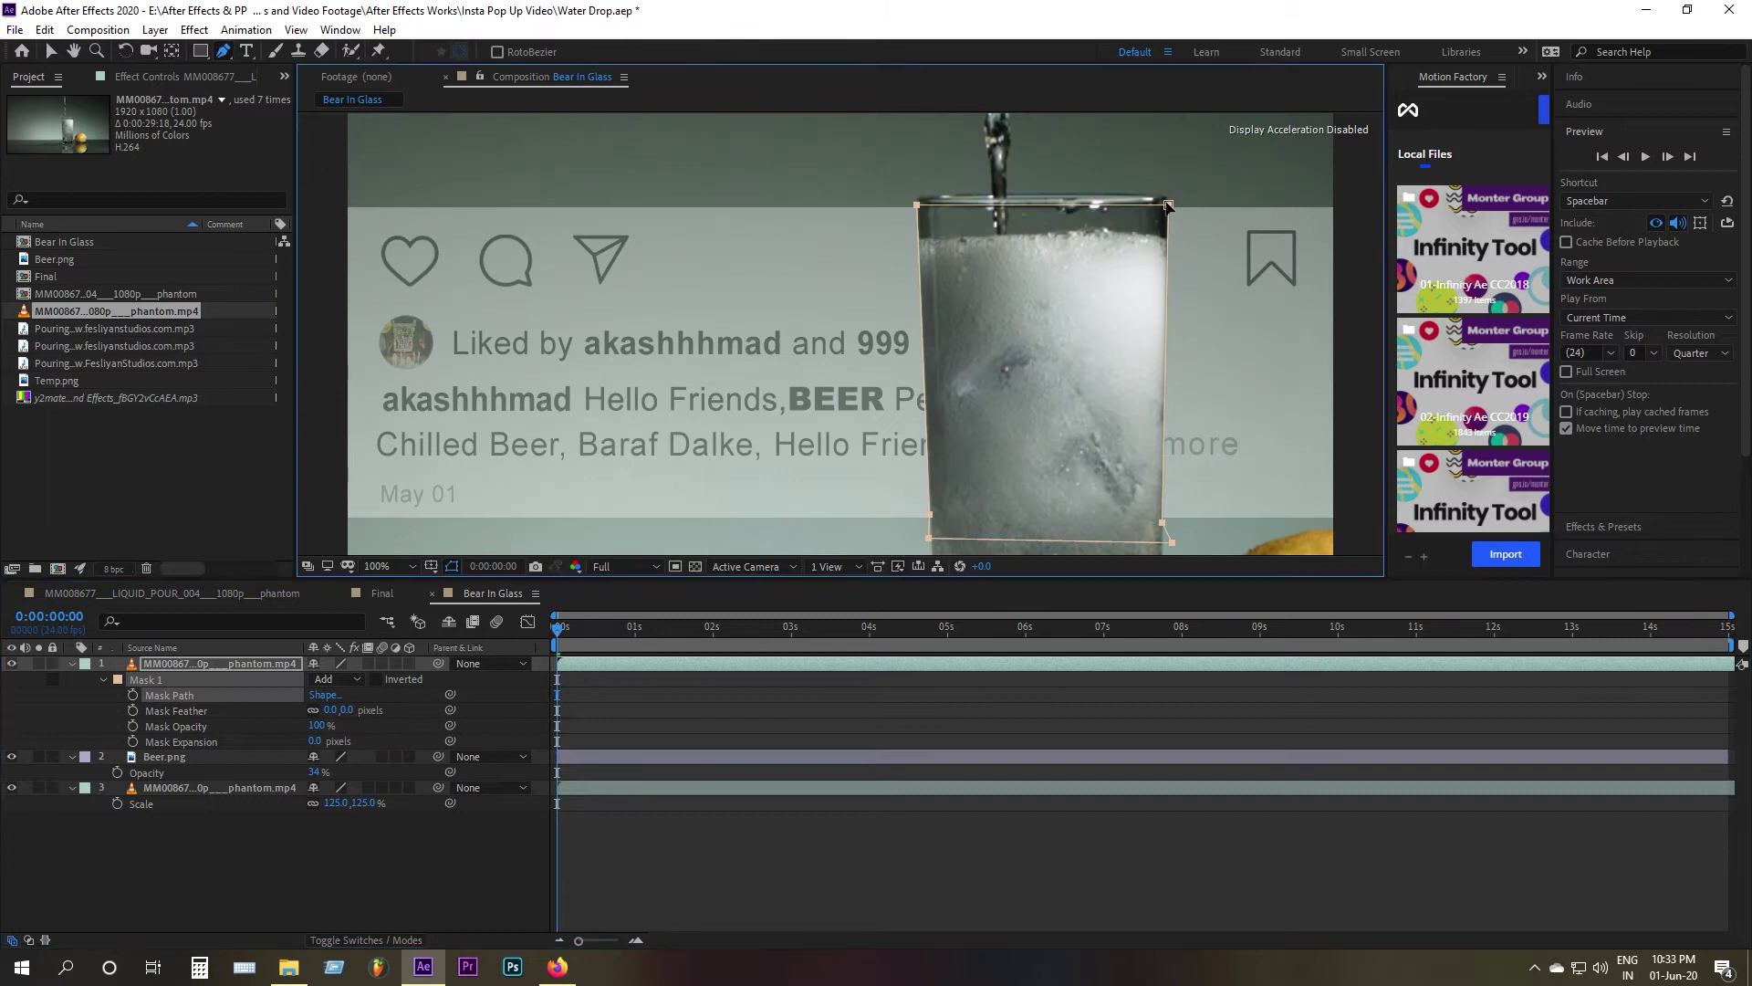
click(98, 690)
click(172, 666)
click(1169, 205)
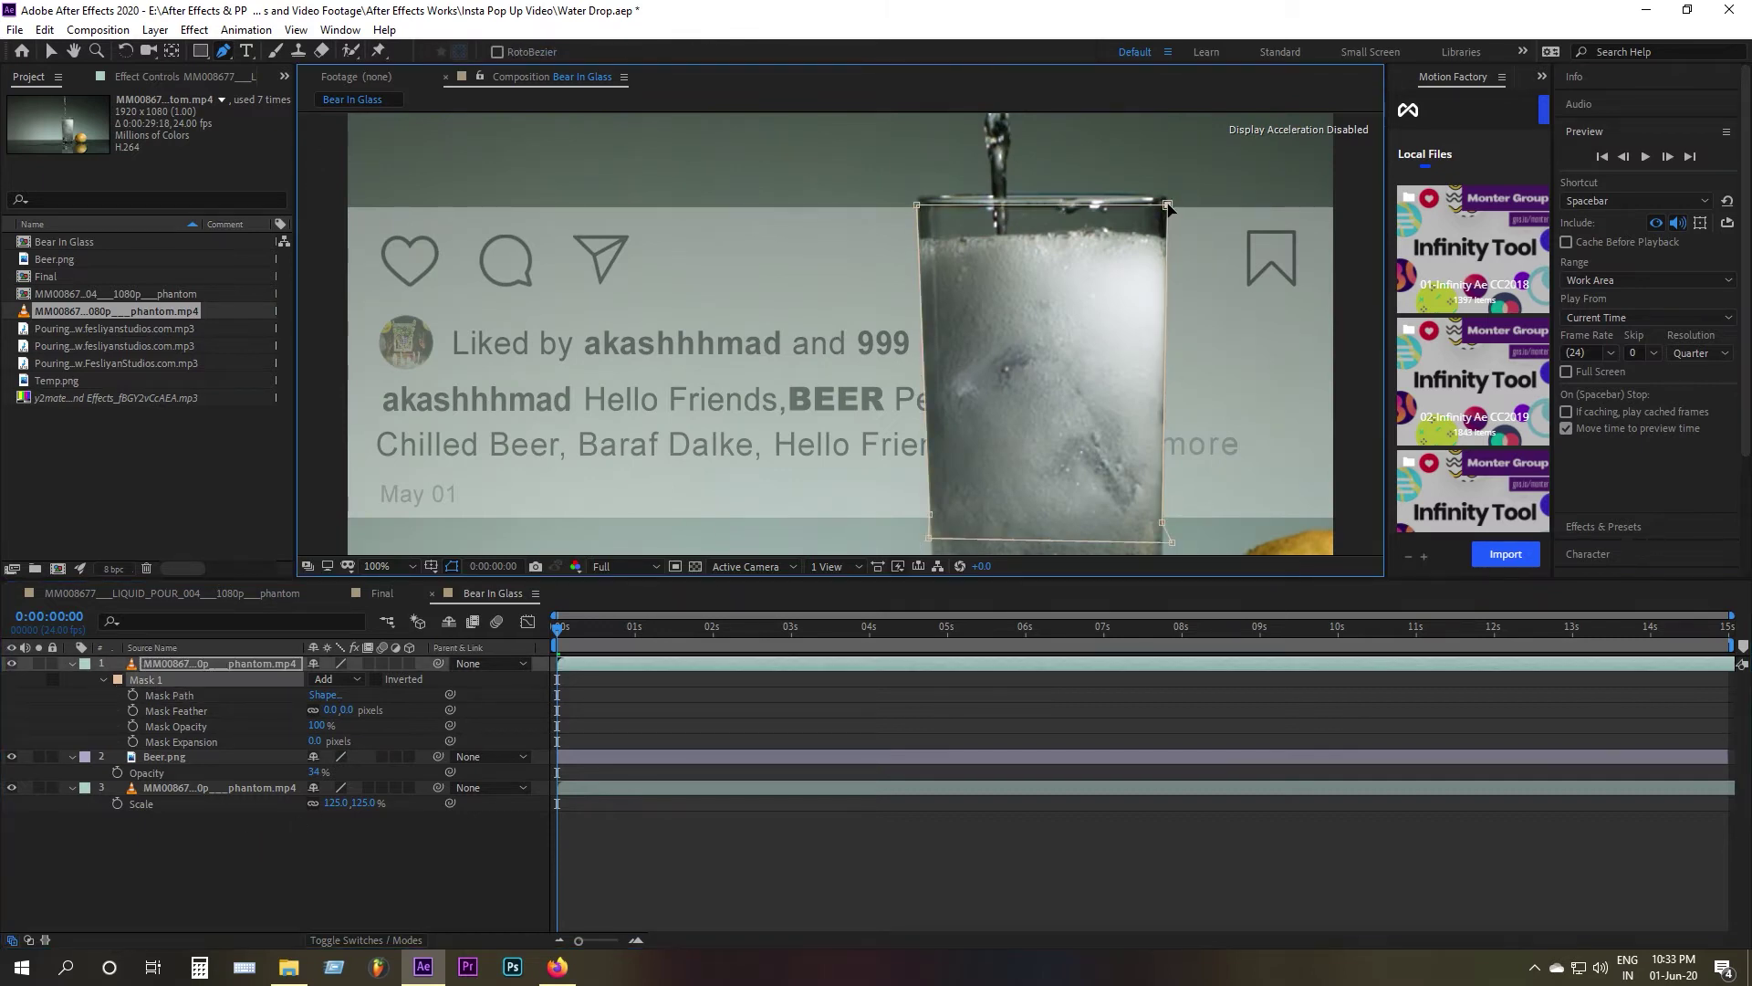
click(680, 858)
scroll(1182, 244, down, 1)
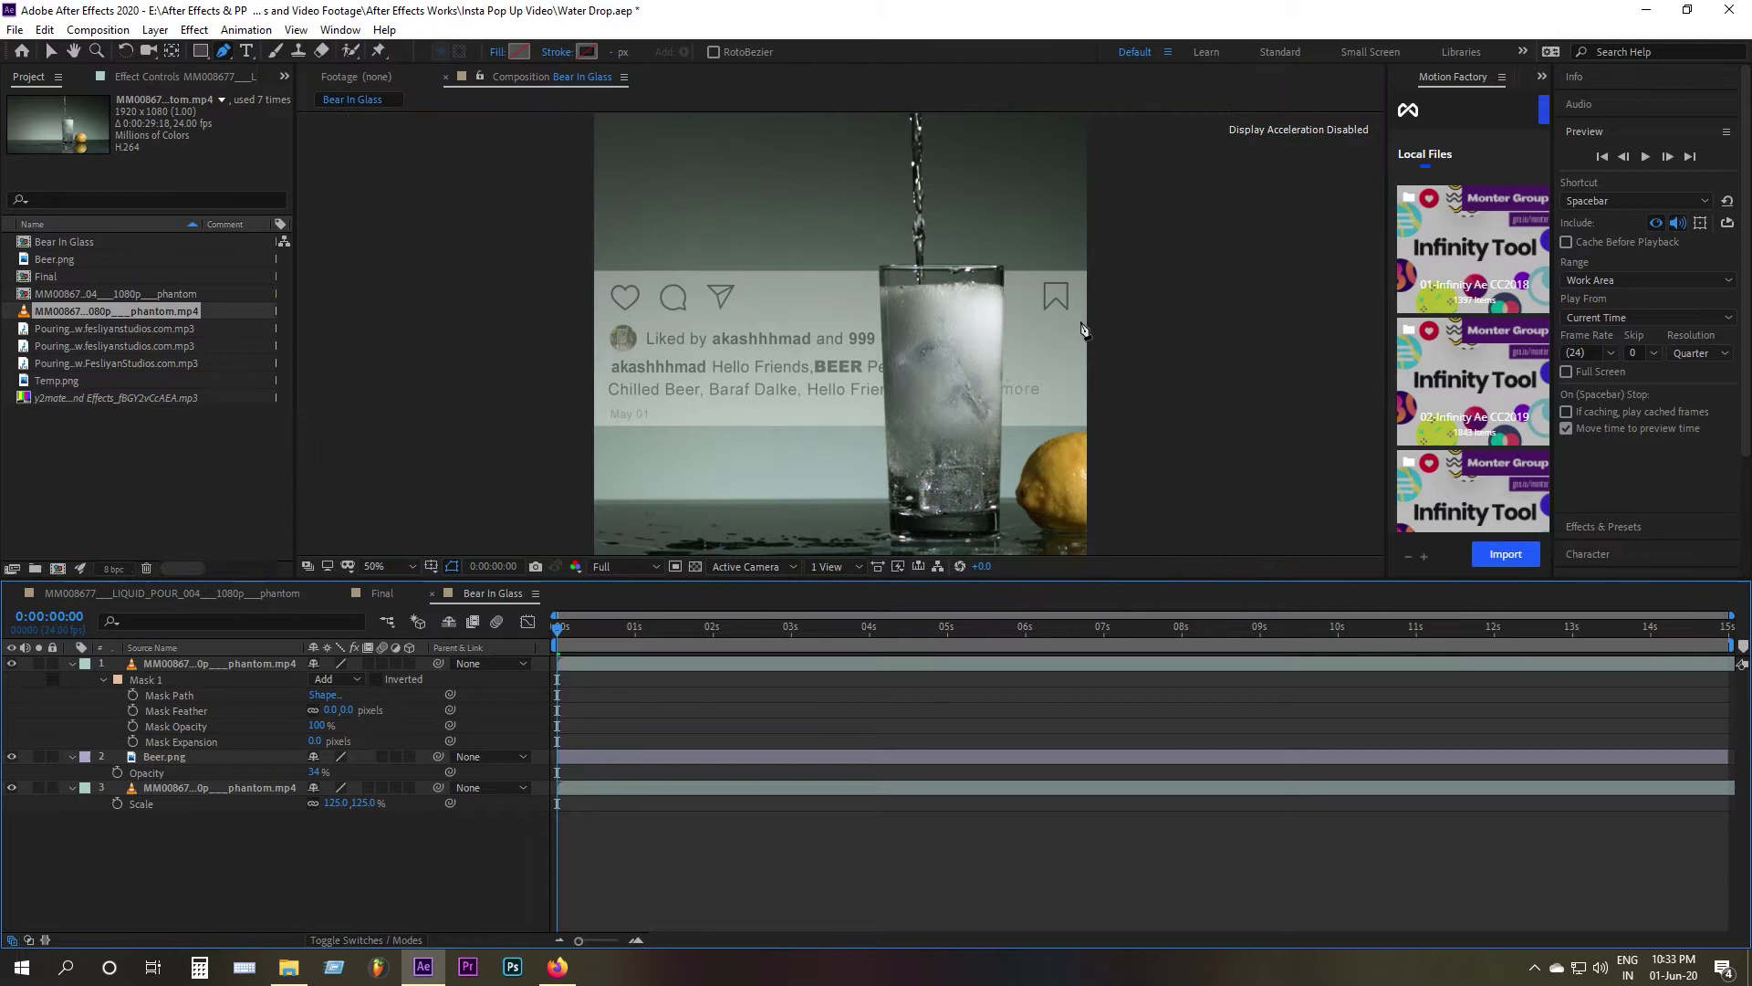
Step: Reopen the top footage layer's mask properties and set the mask feather to 1 pixel
click(102, 665)
click(73, 665)
click(64, 699)
click(162, 666)
key(m)
click(104, 680)
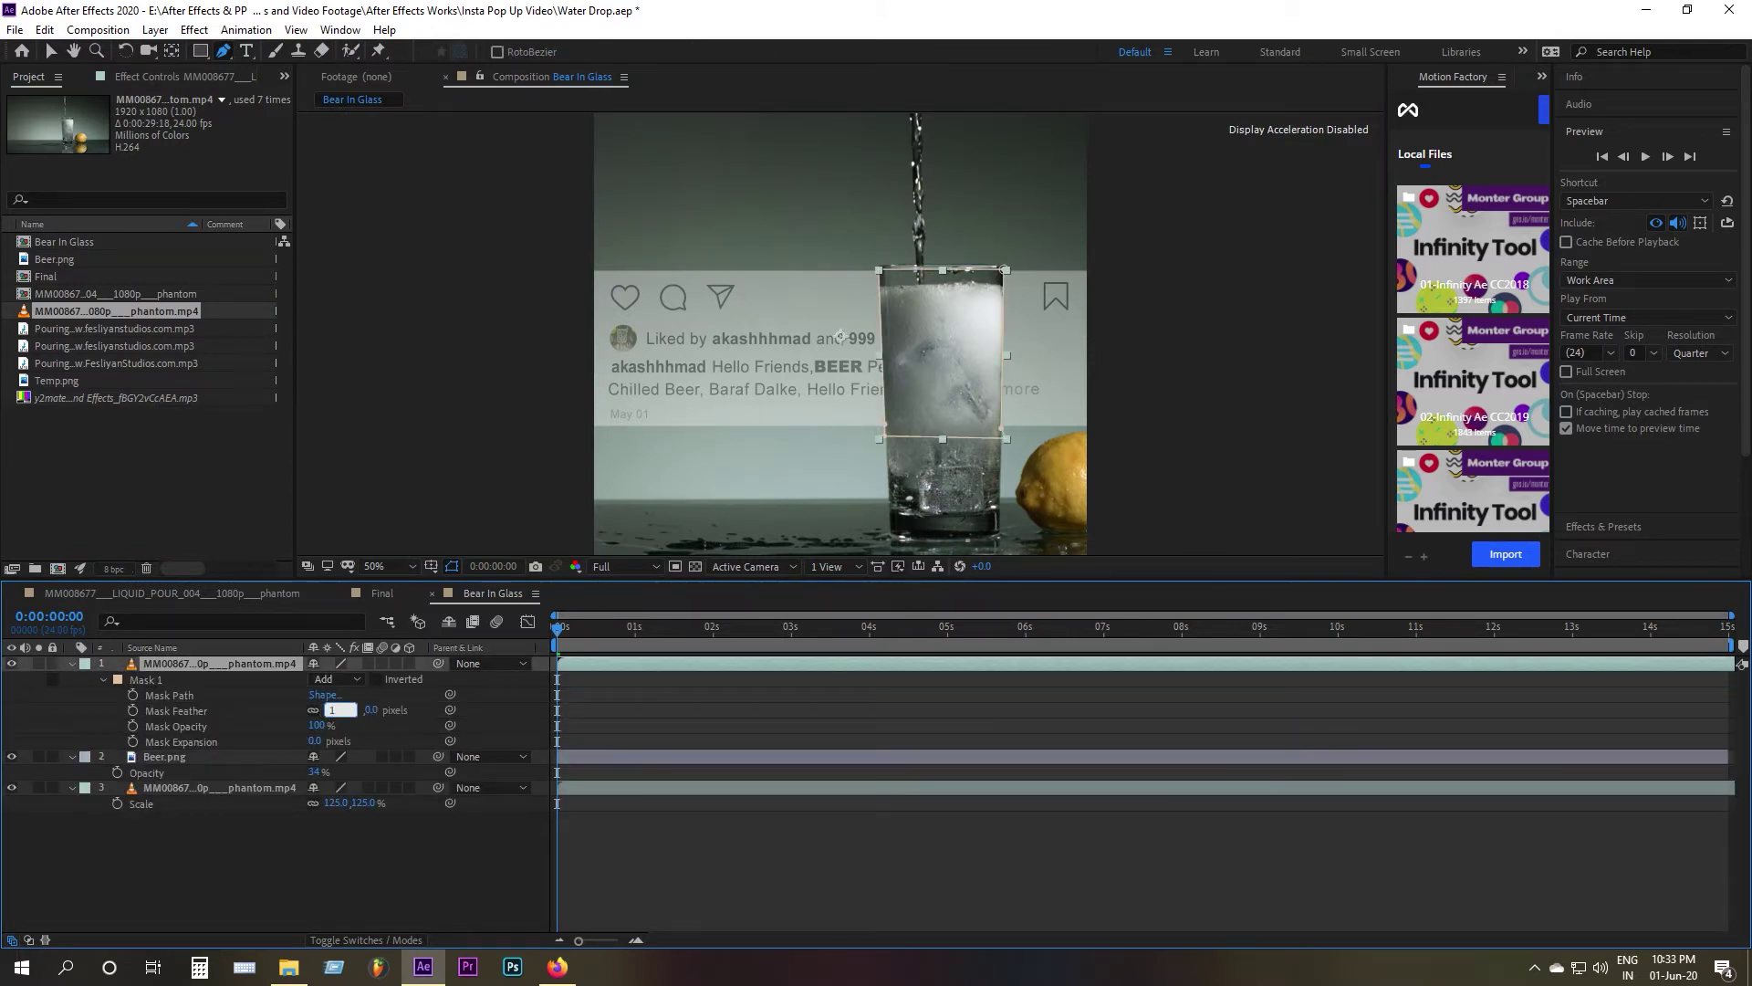
click(342, 838)
Step: Raise the Beer.png layer's opacity to 100% and collapse the top footage layer's properties
drag(315, 772, 1152, 732)
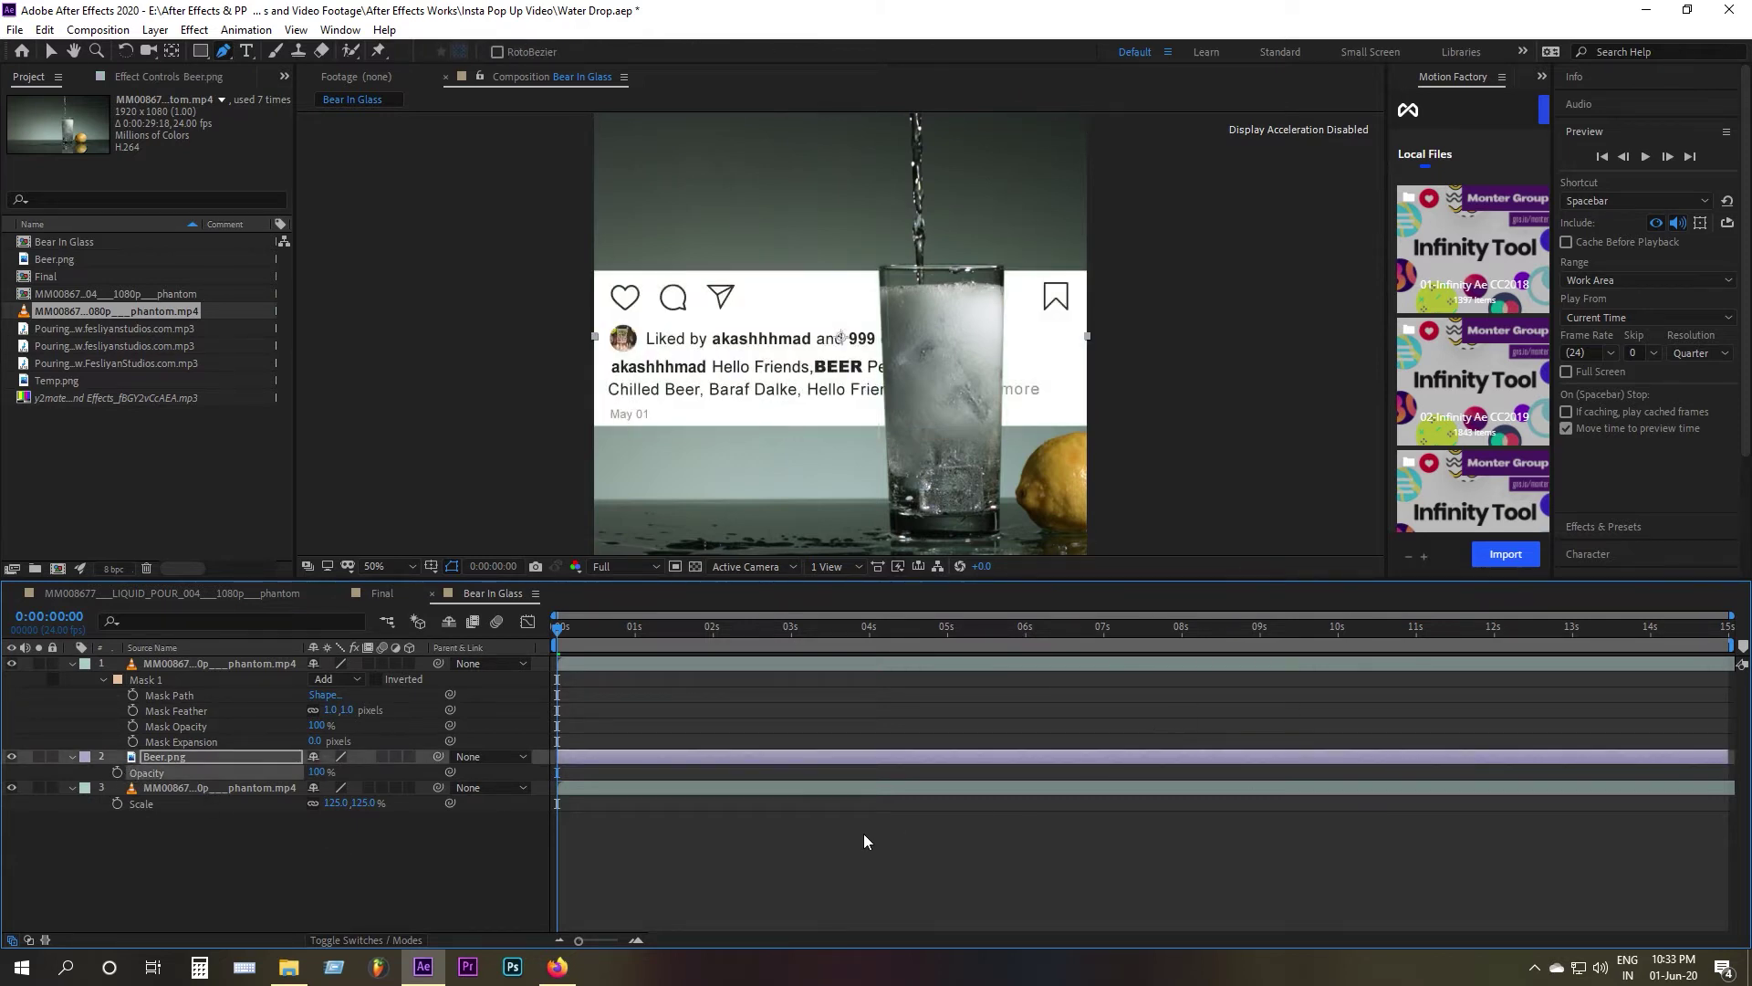
click(254, 813)
click(73, 663)
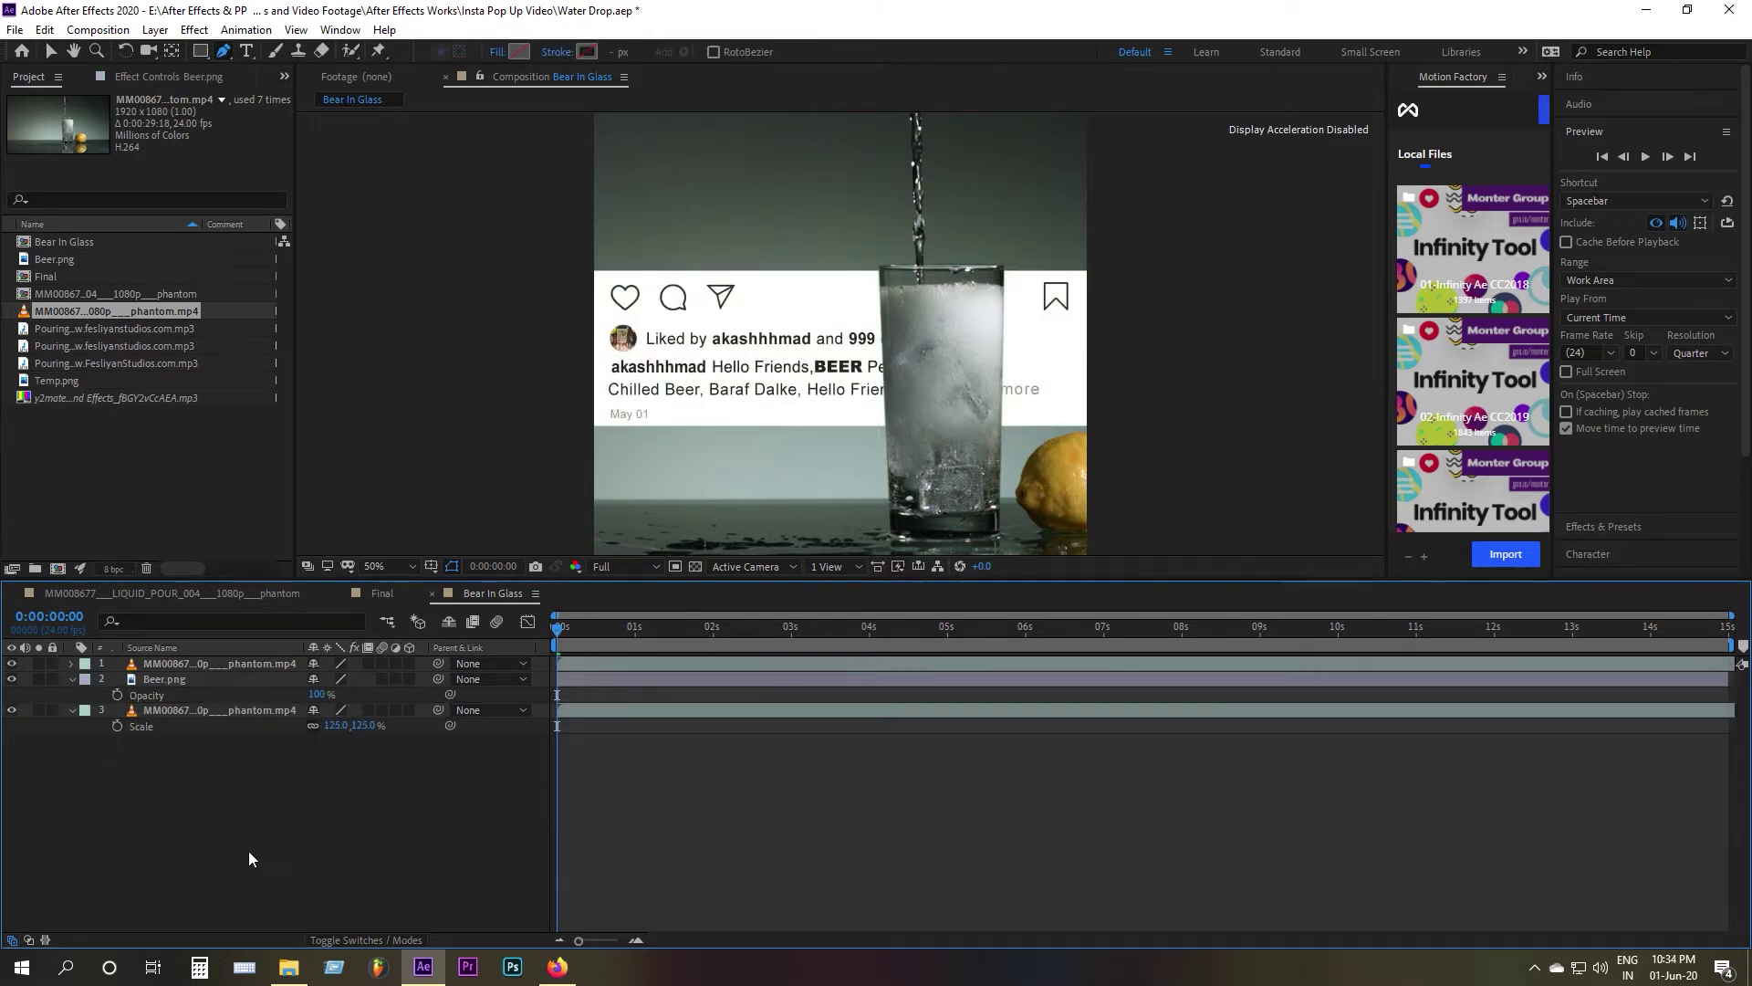
Step: Shift both footage layers down together to position 540, 717
click(210, 663)
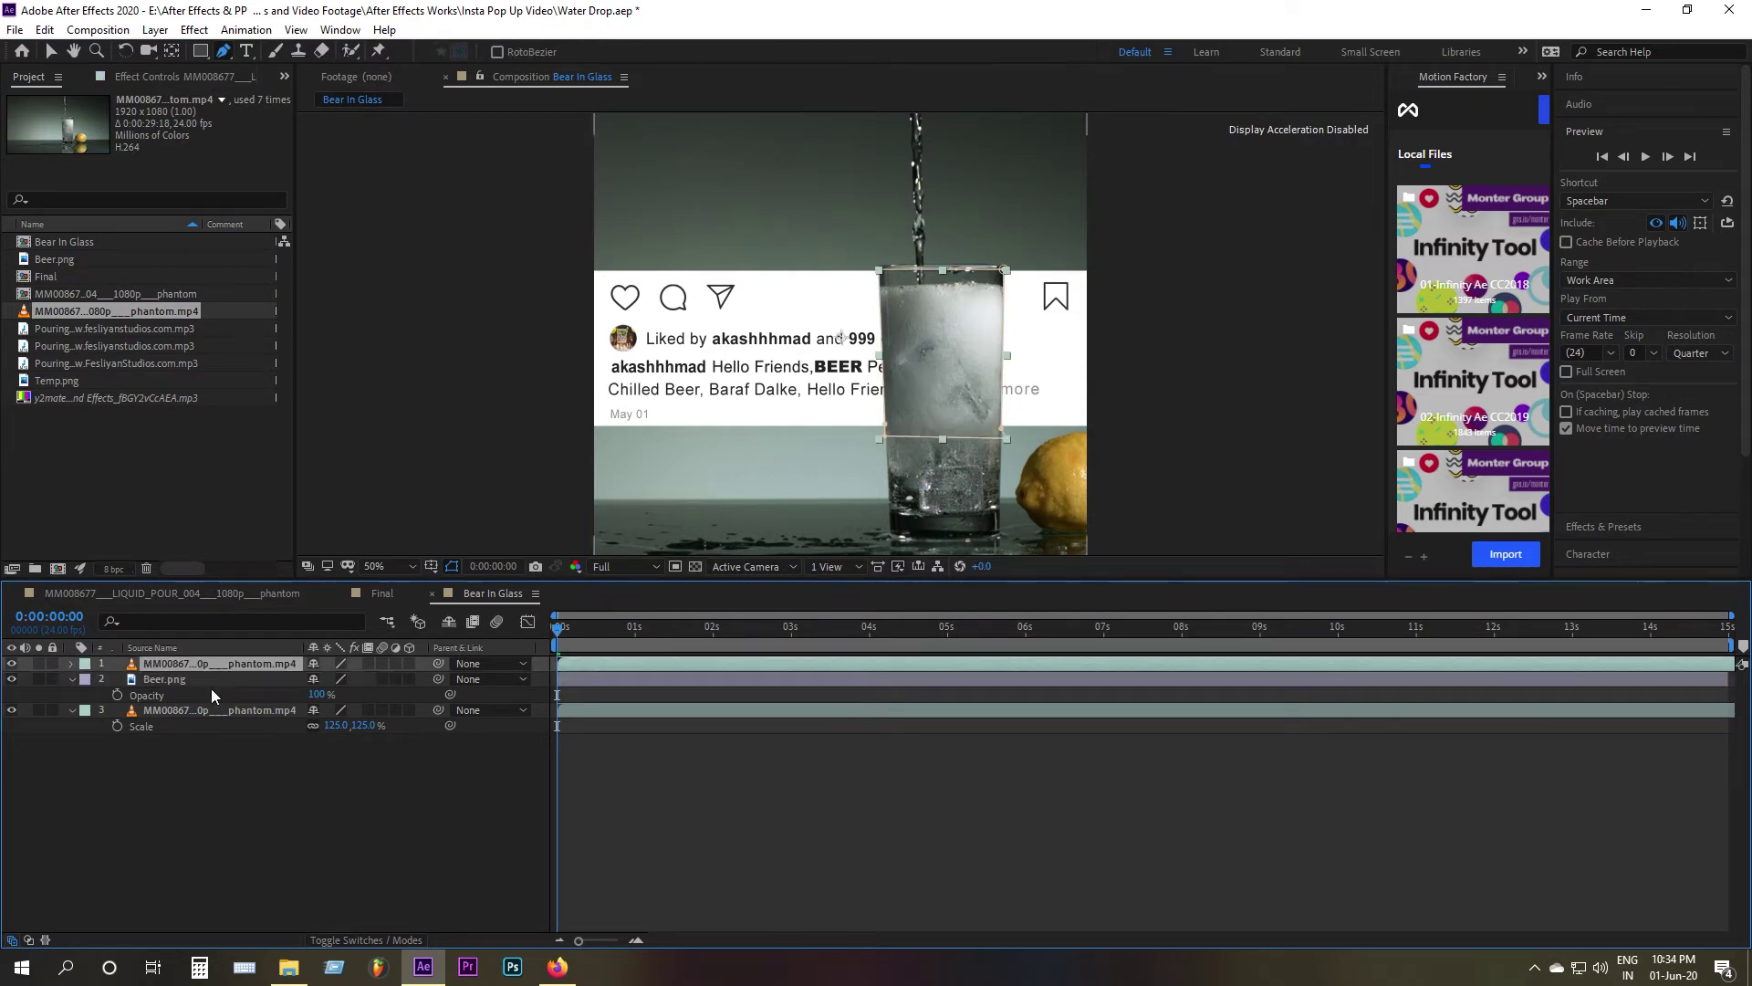
ctrl+click(233, 710)
key(p)
drag(345, 744, 367, 742)
scroll(714, 429, down, 2)
scroll(713, 429, up, 2)
drag(347, 741, 362, 745)
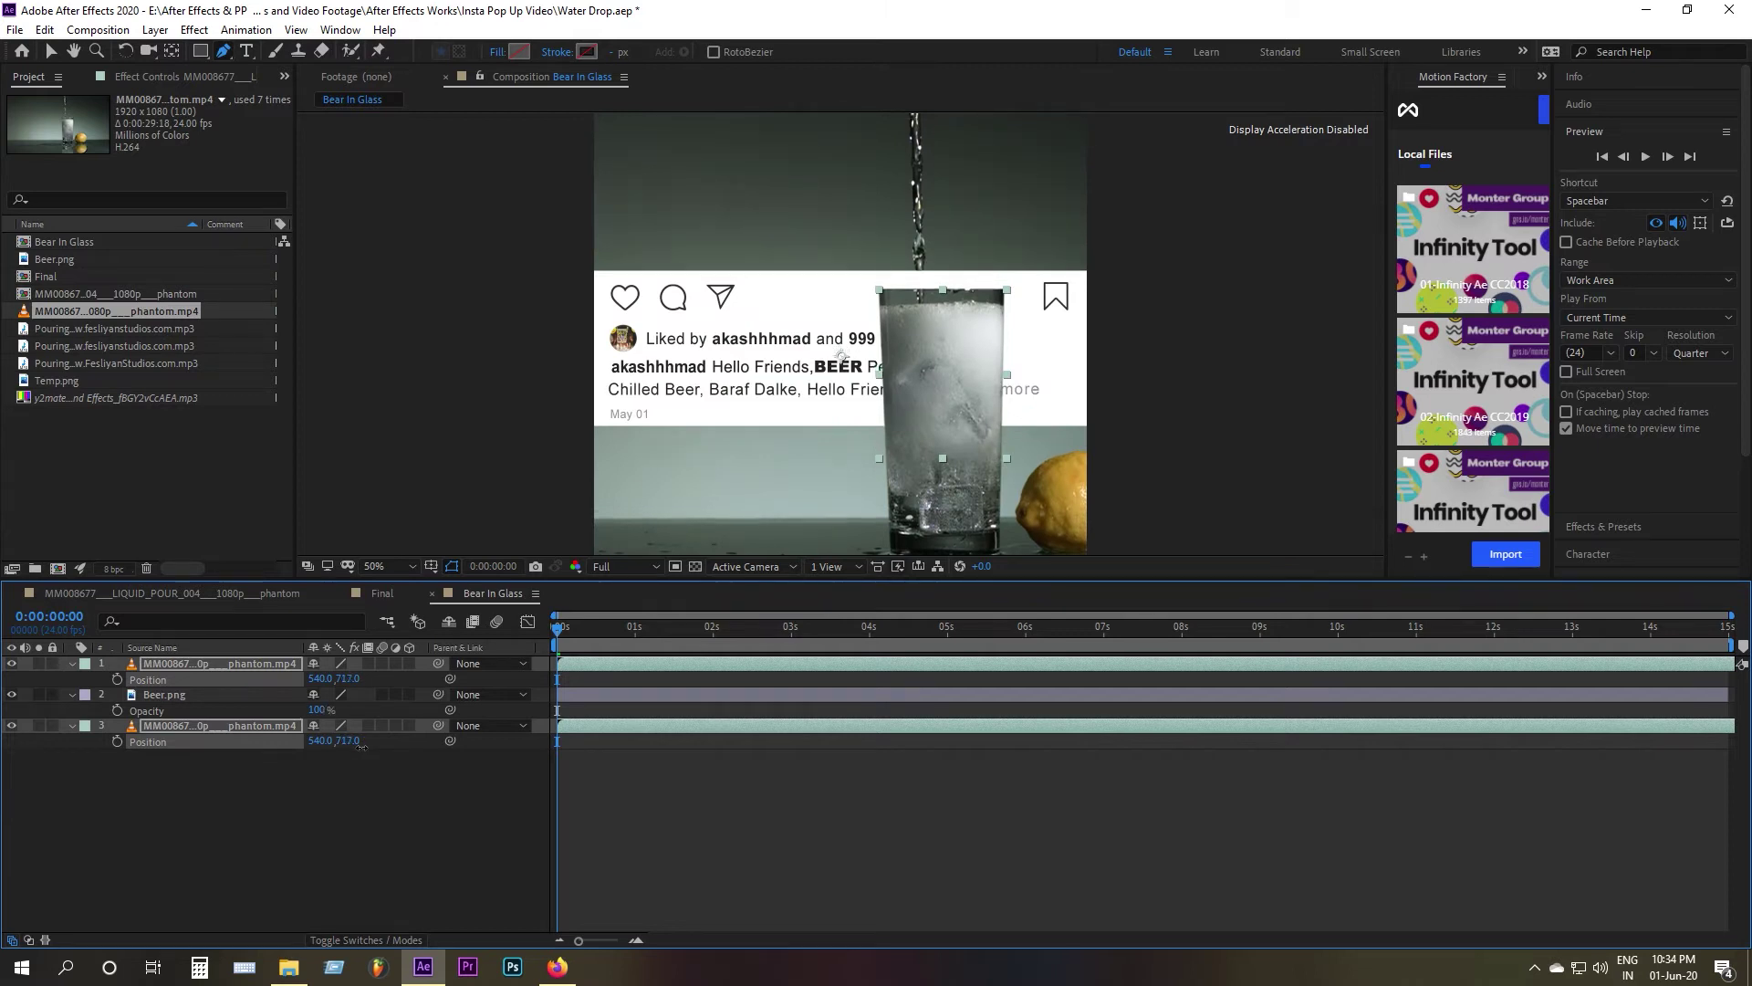
Step: Reveal the top footage layer's mask path and check the mask's upper-right corner at the glass rim
click(188, 662)
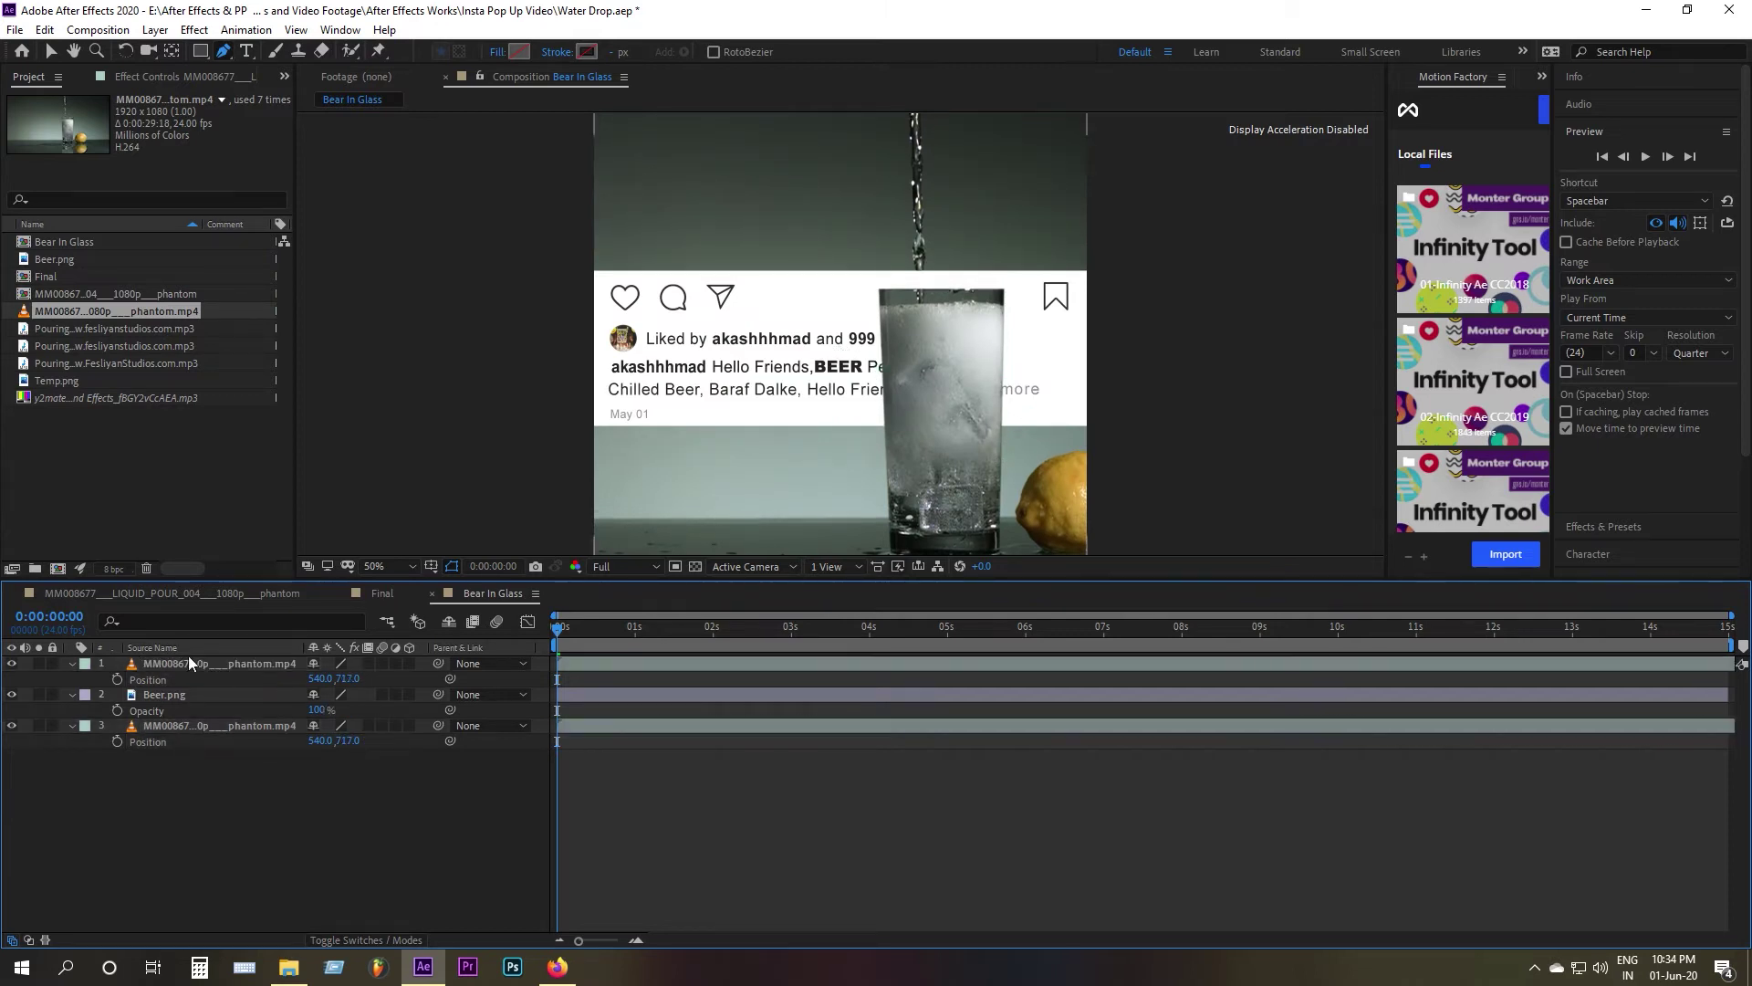
key(ctrl+shift+n)
key(slash)
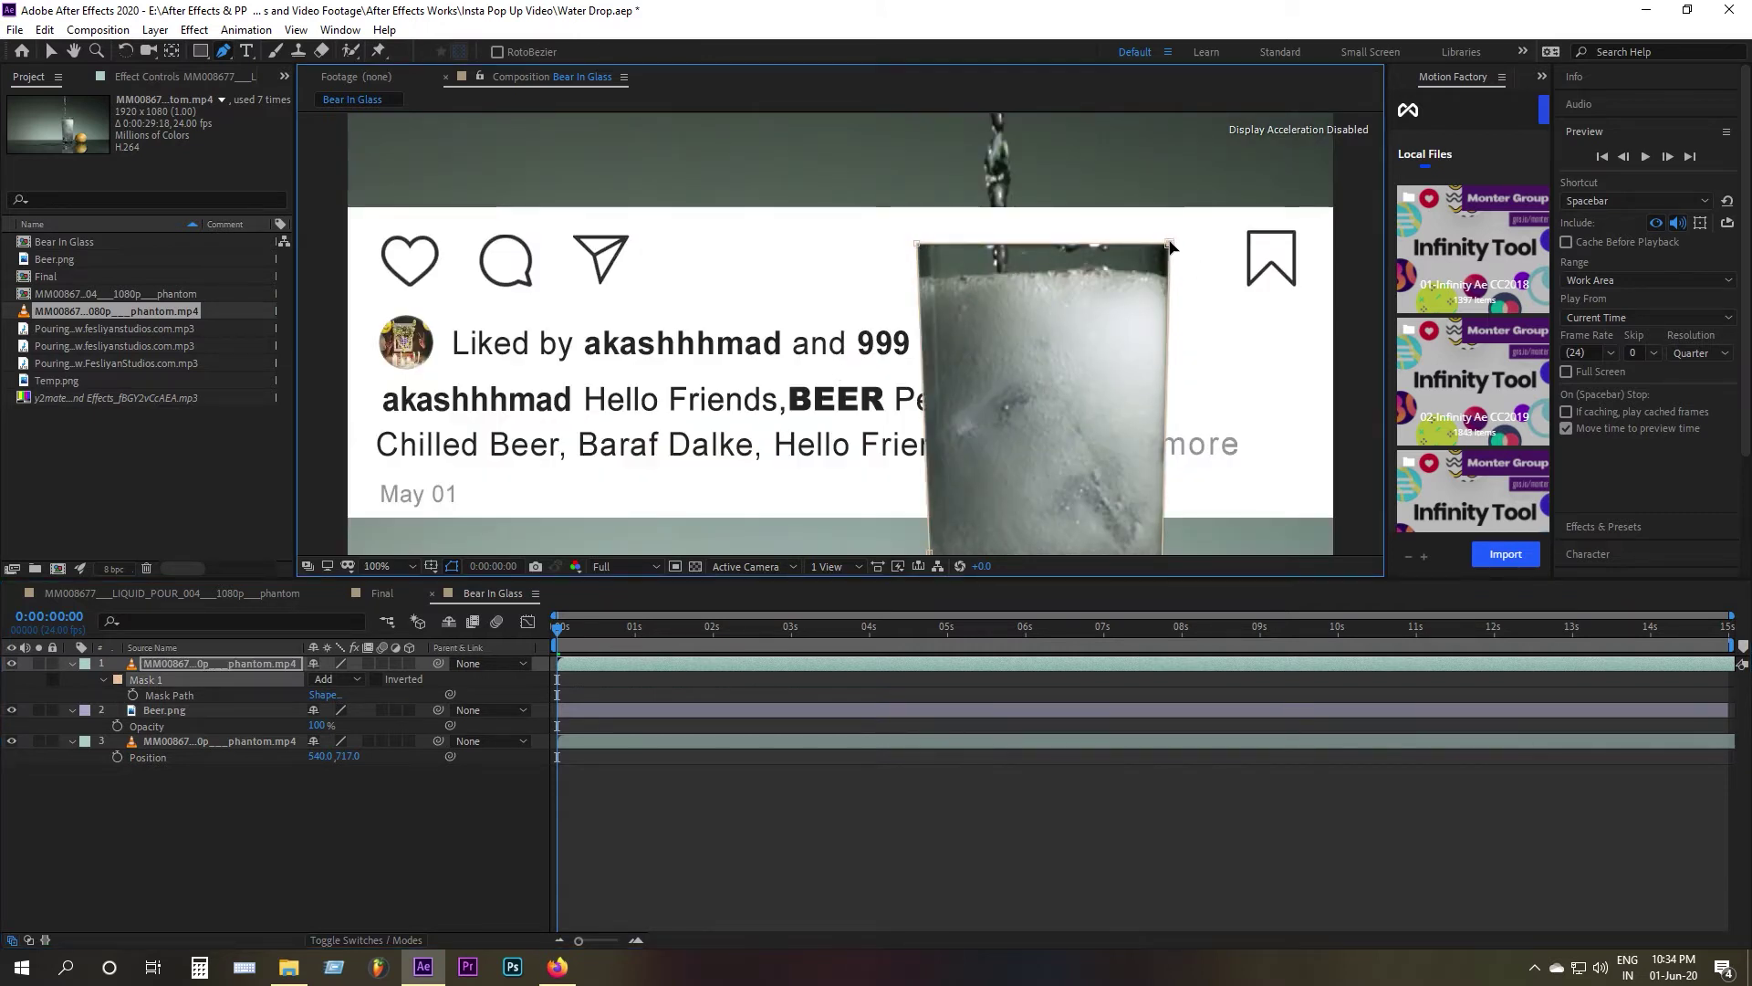
click(382, 835)
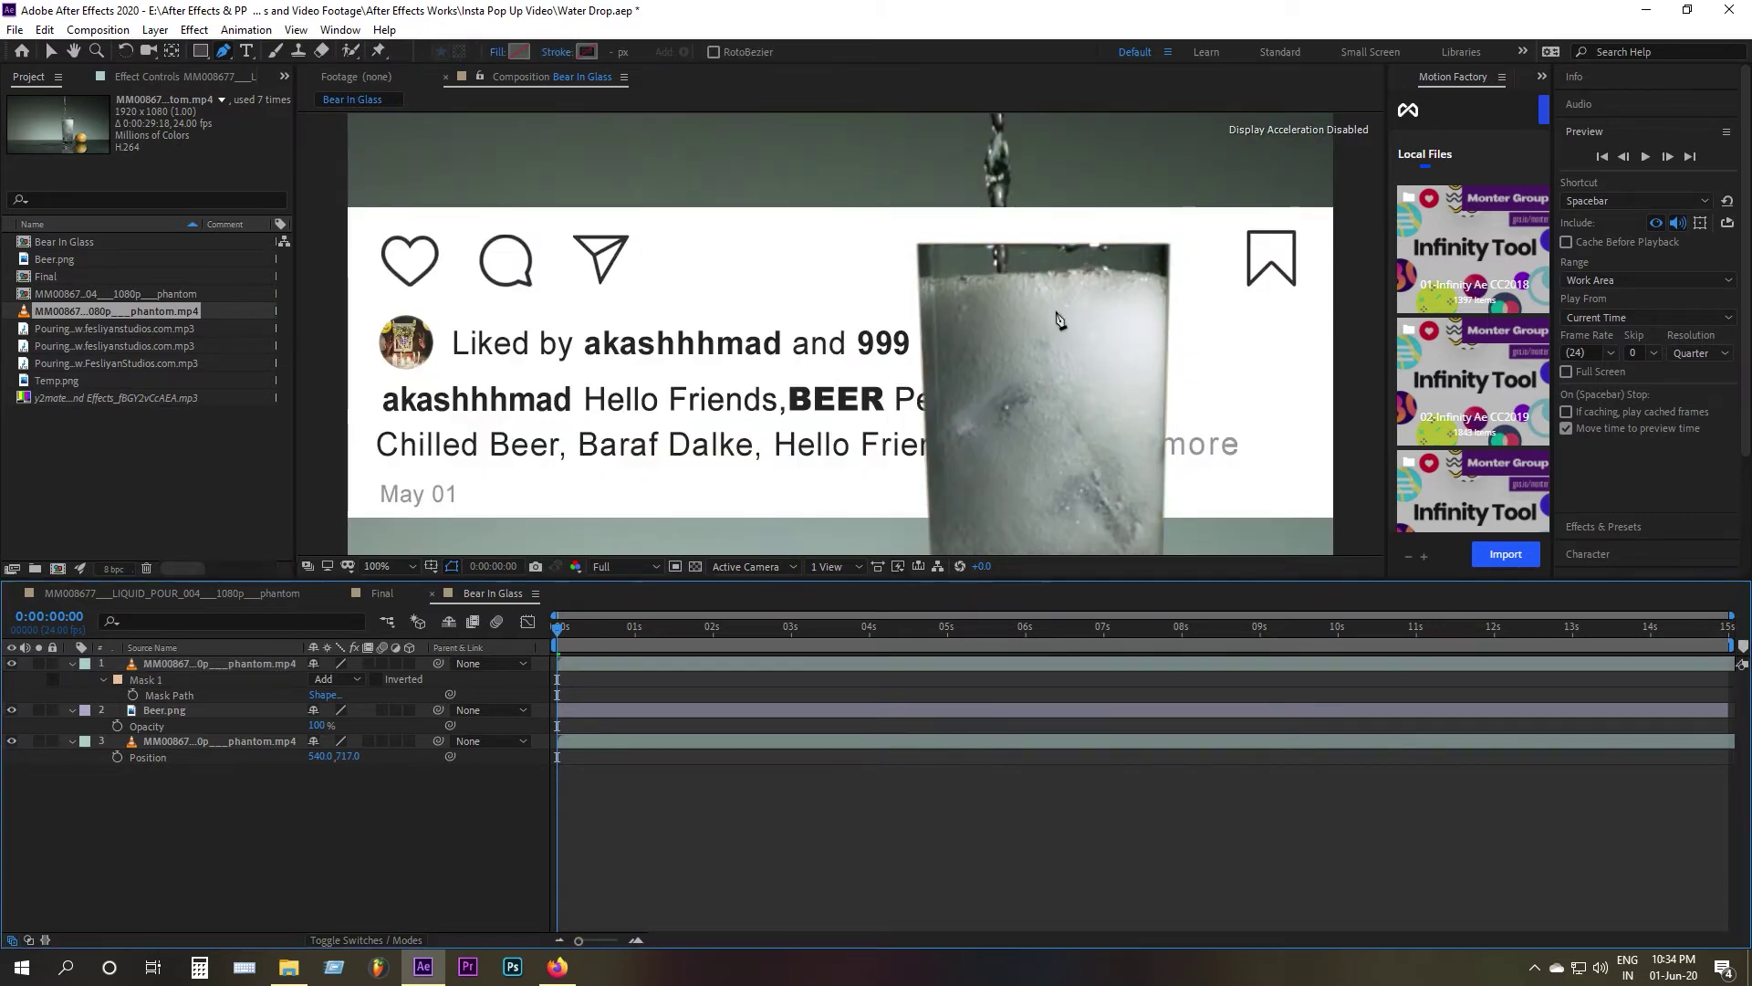
Step: Duplicate the unmasked bottom footage layer and rename the copy Water
click(190, 666)
key(ctrl+d)
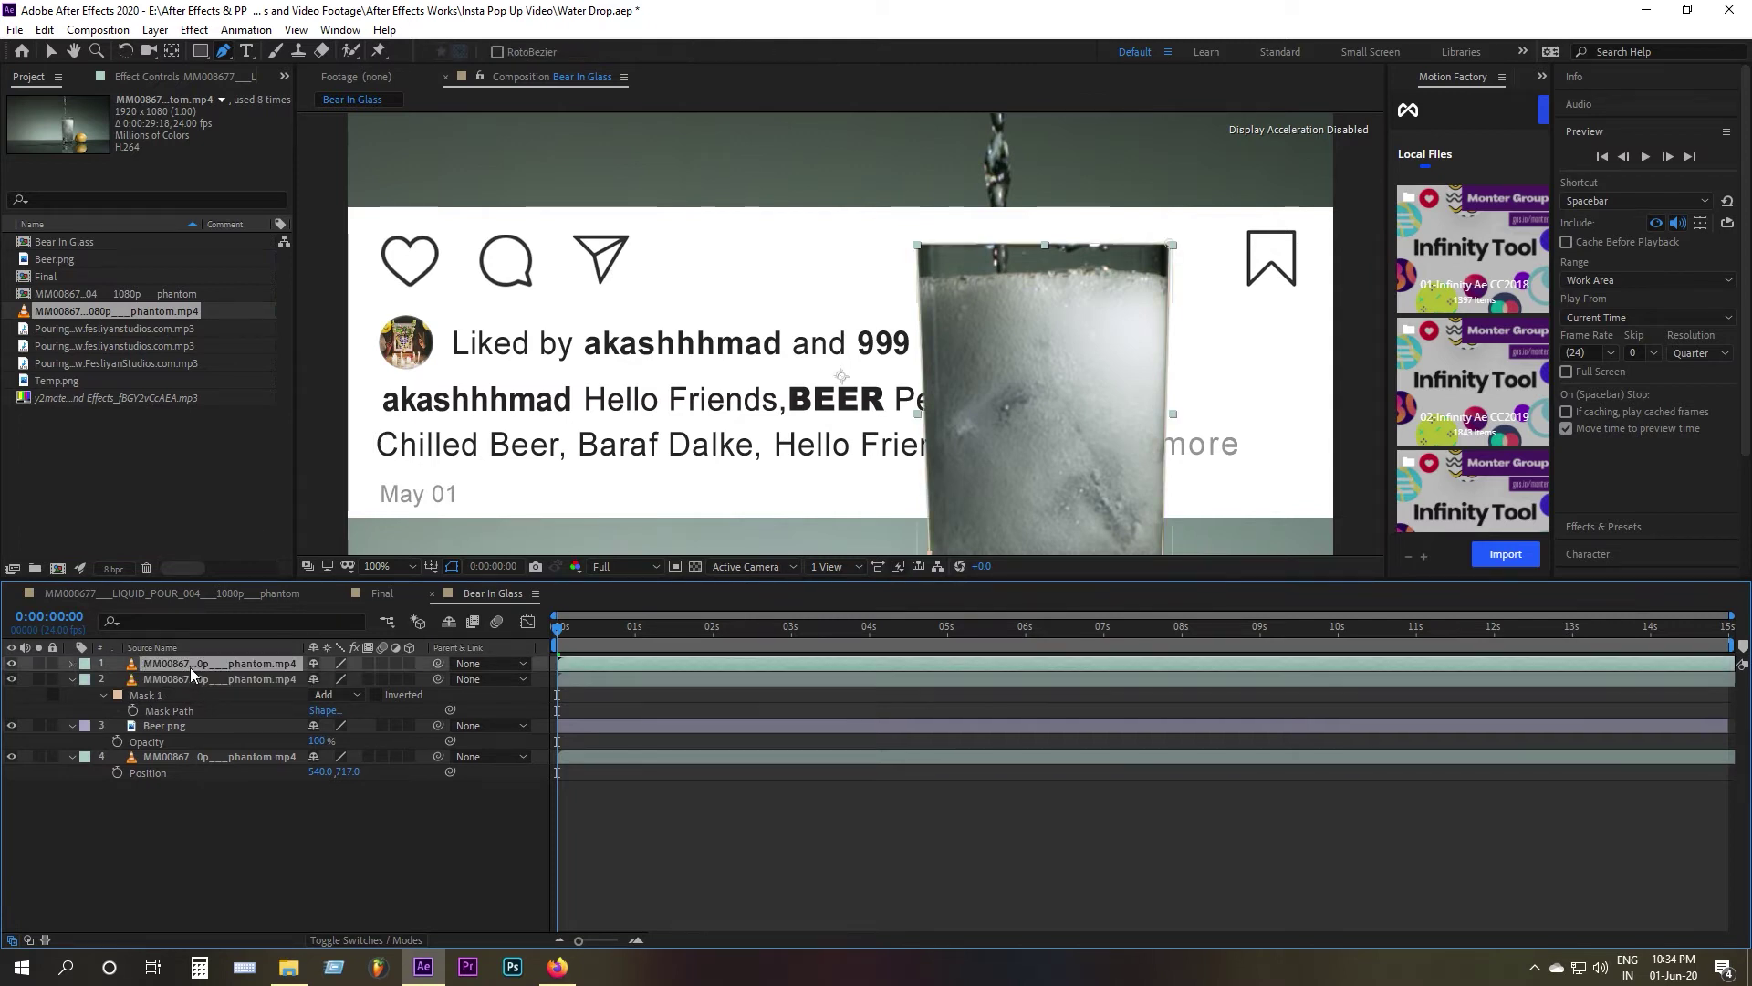
drag(176, 666, 212, 739)
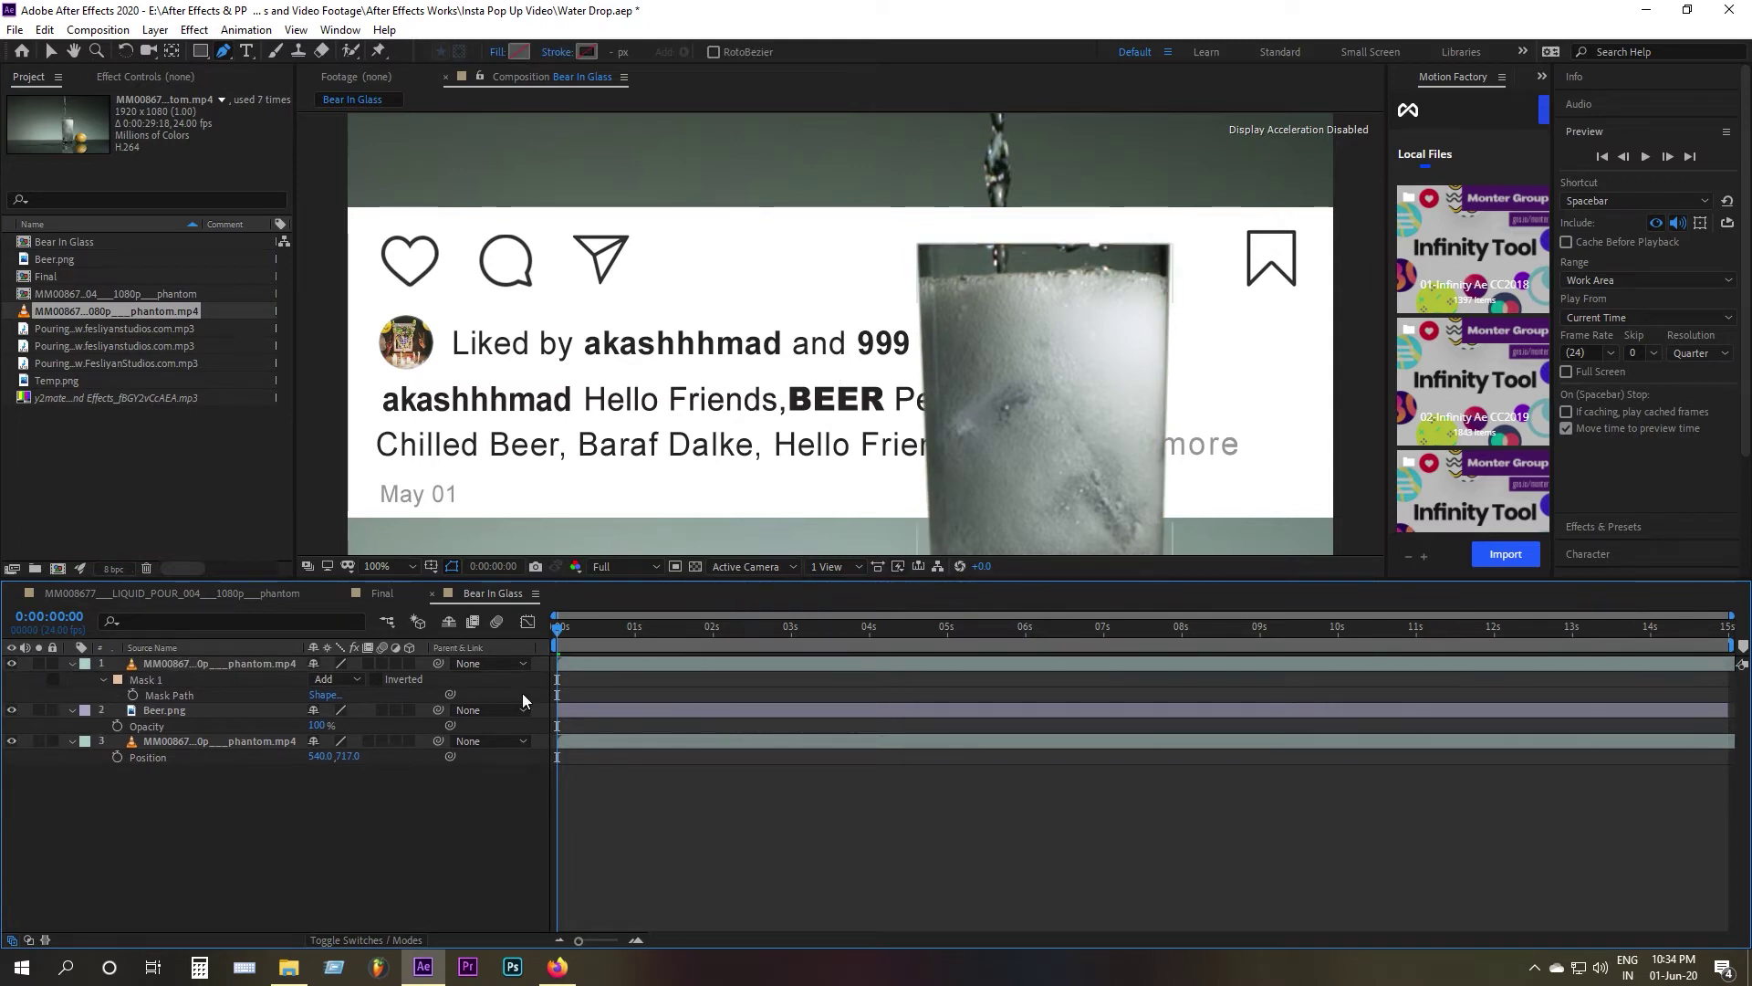
right_click(212, 739)
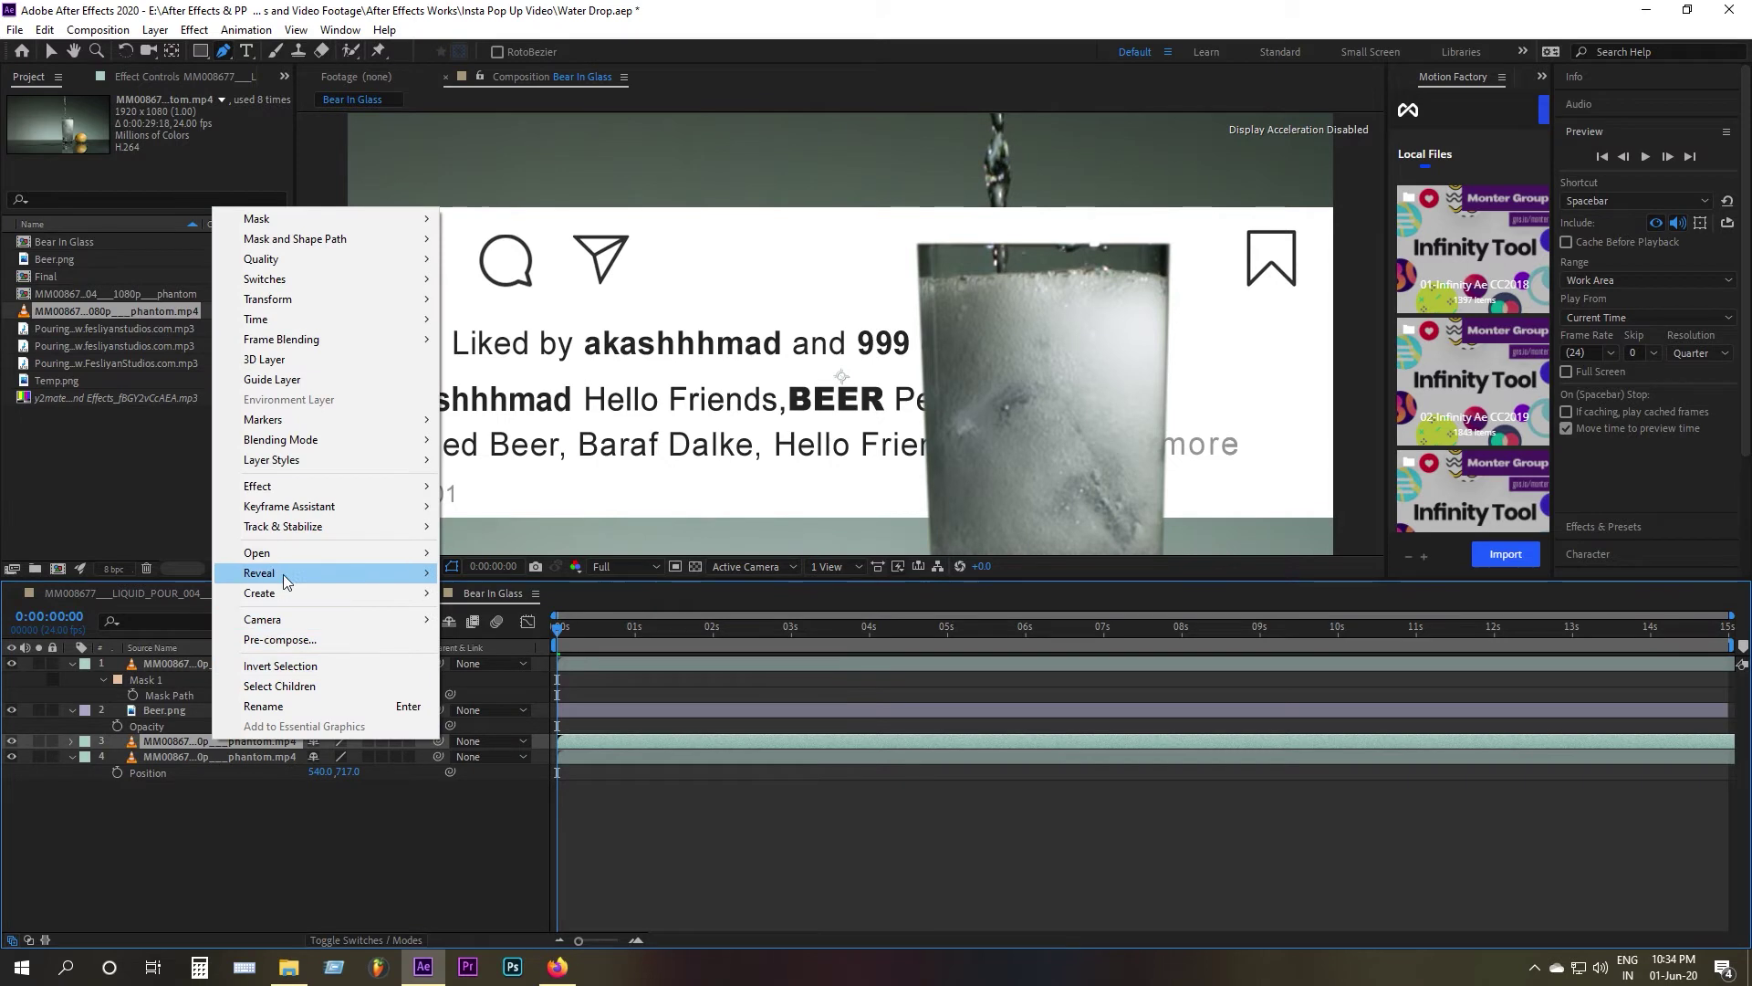
click(264, 706)
text(W)
key(Return)
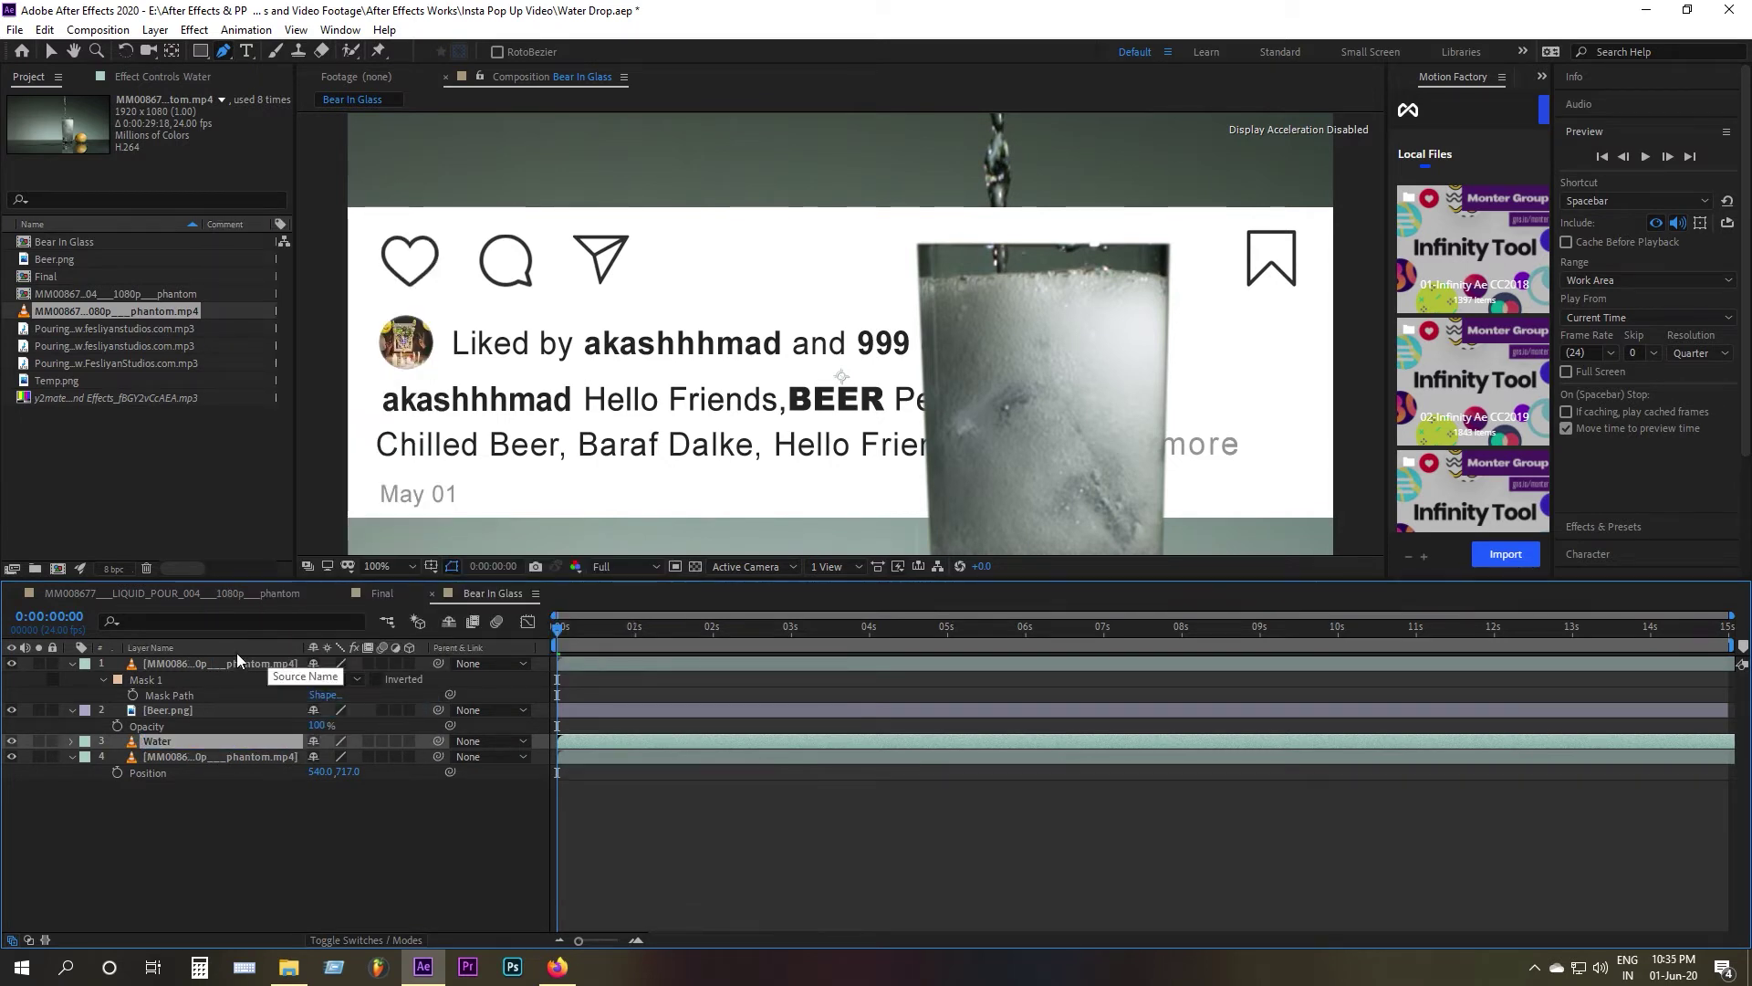
Step: Rename the masked top footage layer Glass and deselect it
click(236, 664)
right_click(236, 665)
click(264, 647)
text(Glass)
key(Return)
click(149, 827)
Step: Move the Water layer above Glass, place Beer.png on top of it and lower Beer.png's opacity to 16%
drag(157, 741, 158, 666)
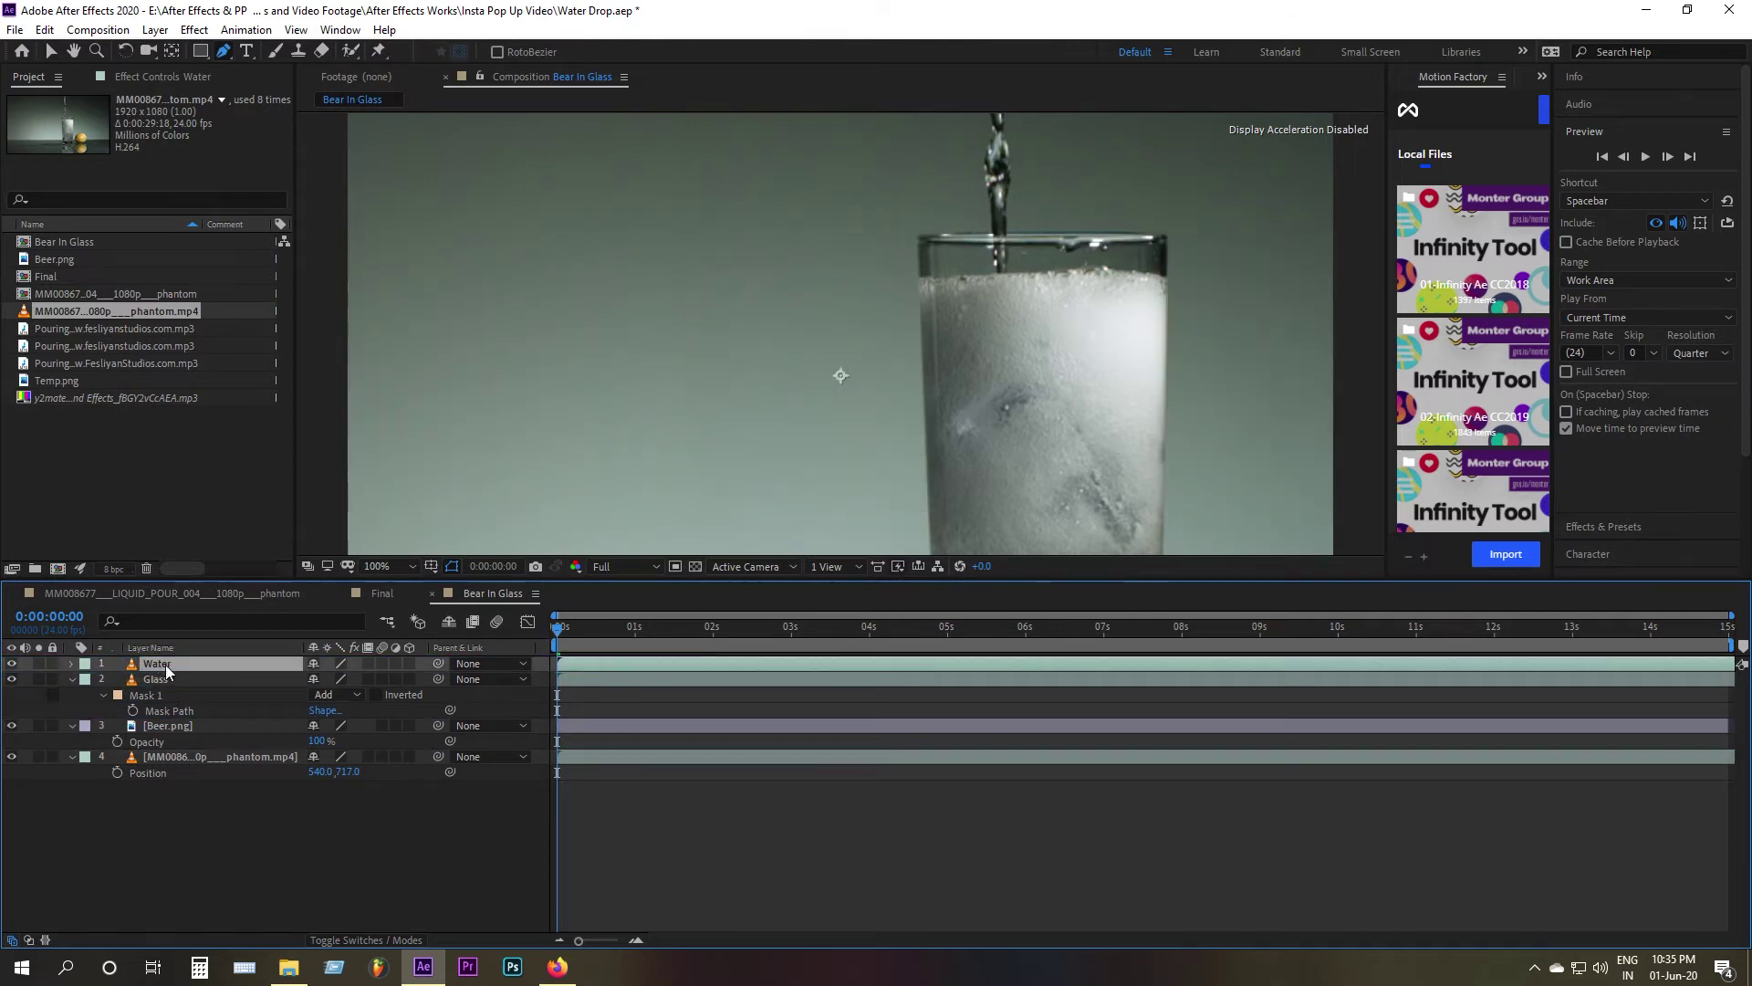
drag(181, 725, 194, 662)
drag(316, 679, 223, 680)
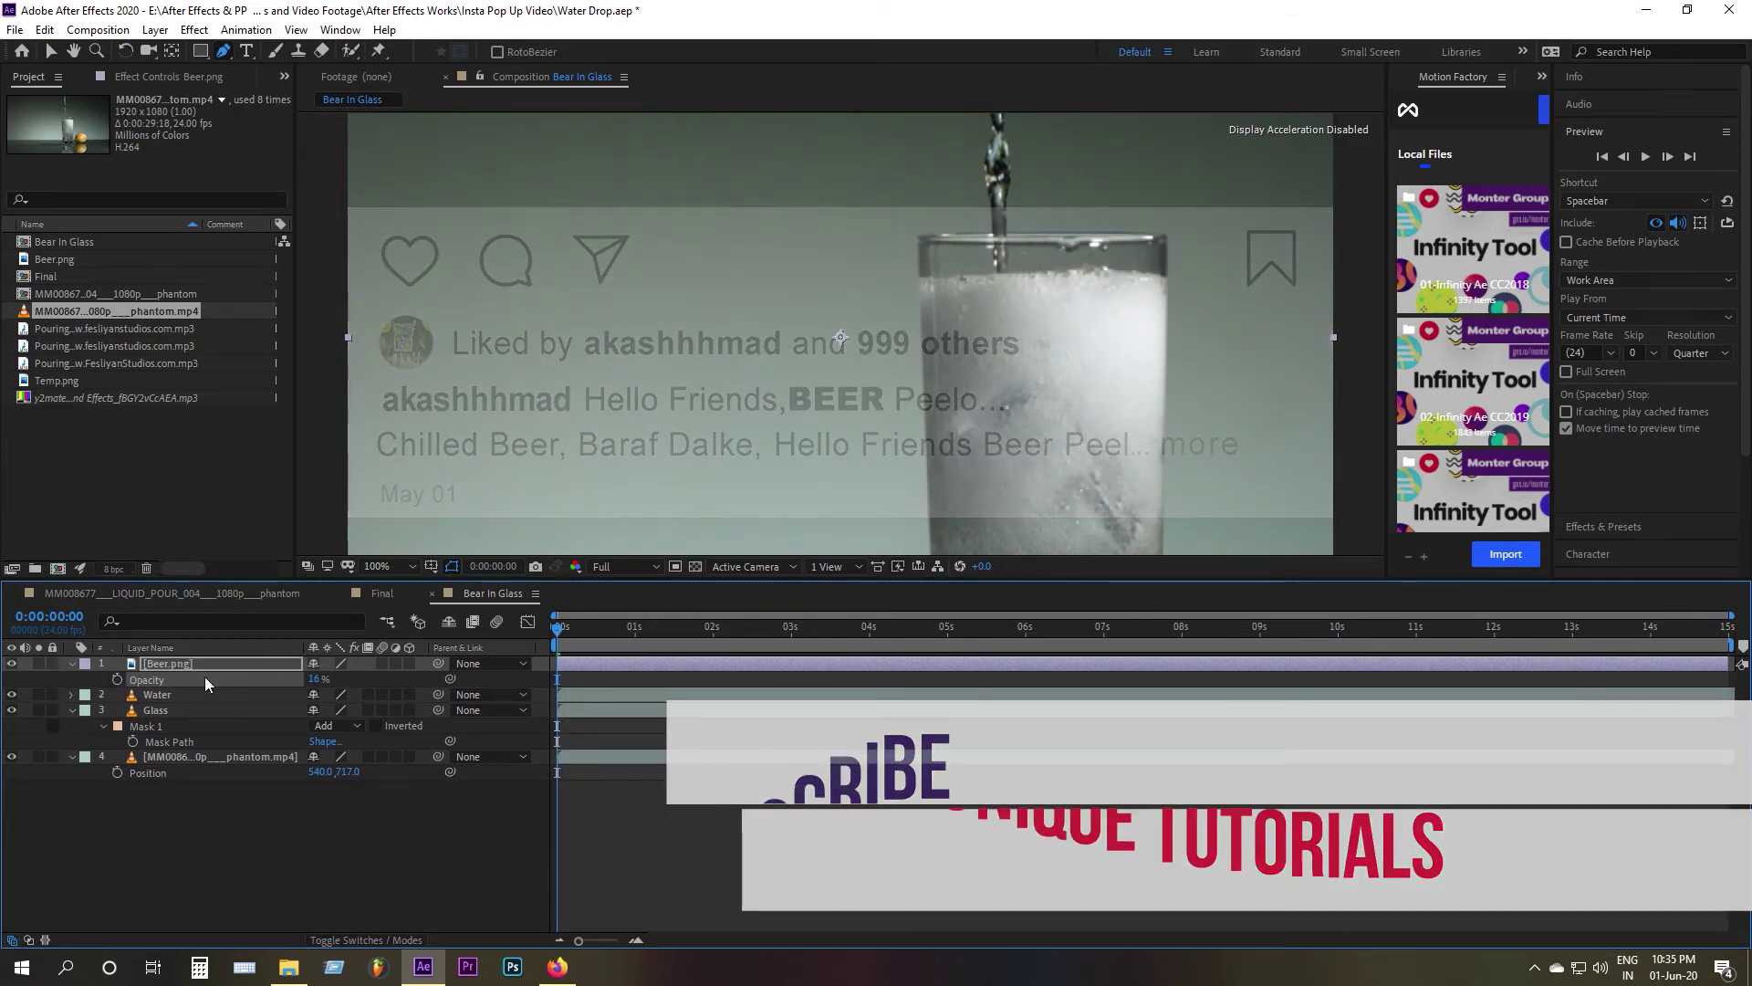
Step: Draw a Pen mask on the Water layer around the pouring stream, from the overlay's top edge down into the glass
click(179, 694)
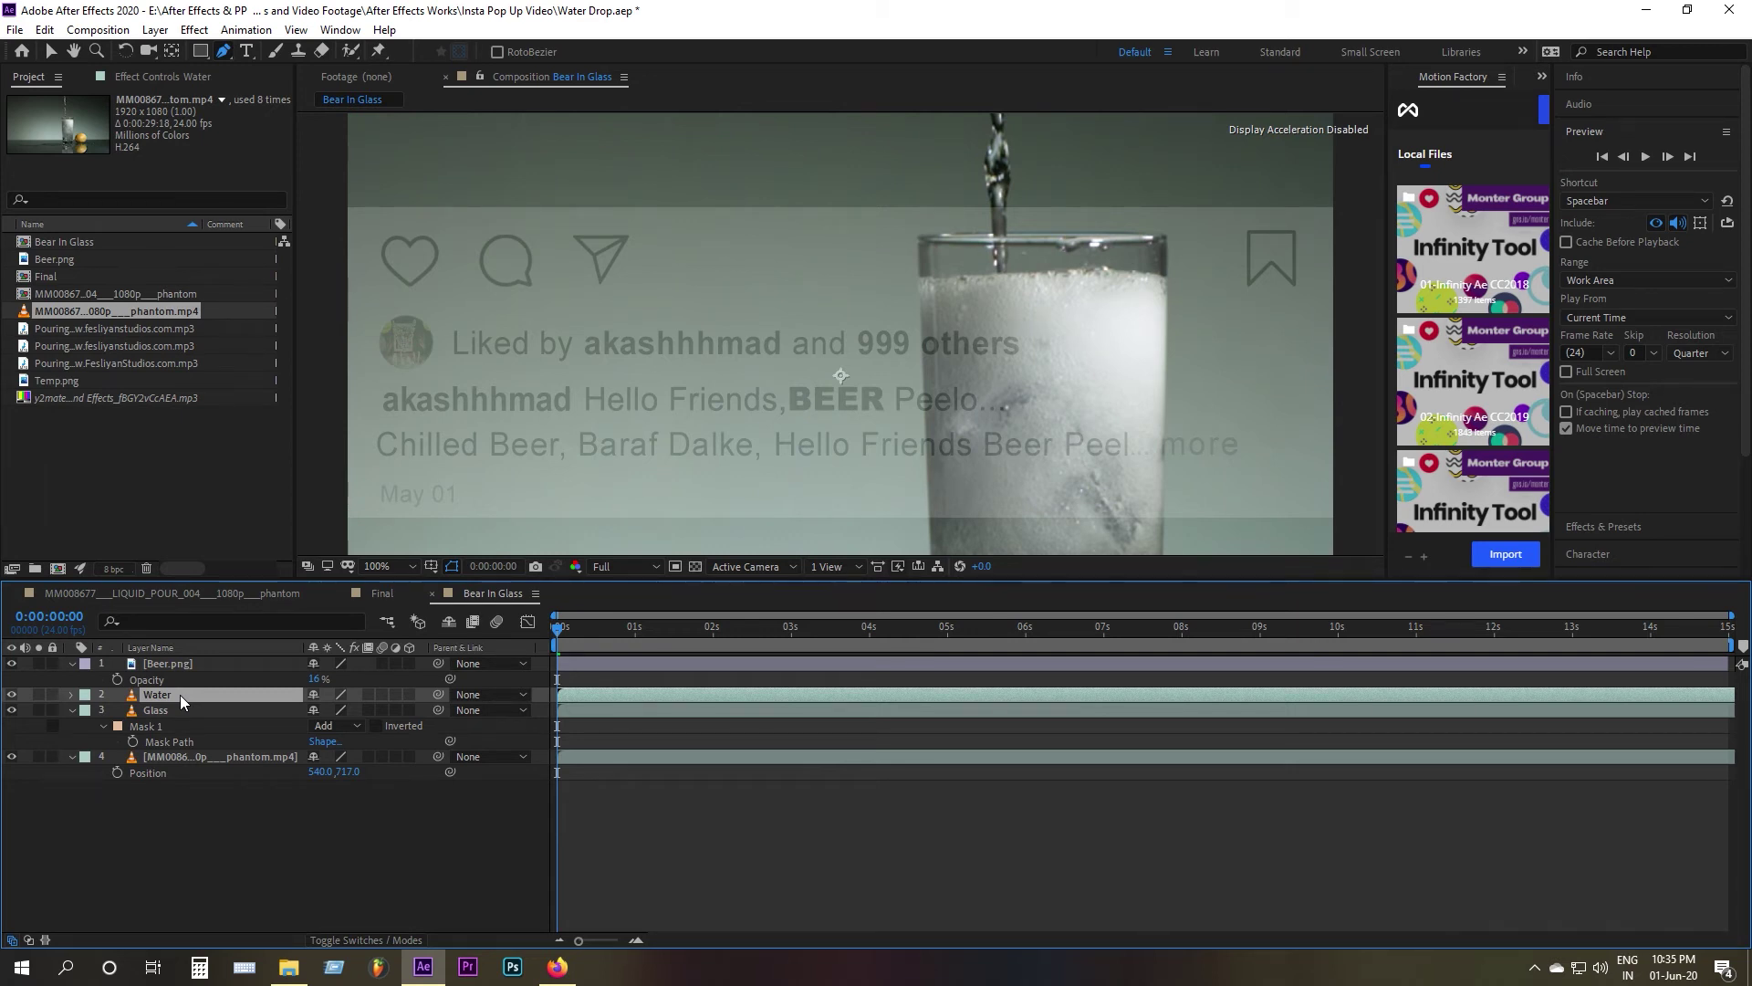
key(period)
drag(1202, 218, 1097, 462)
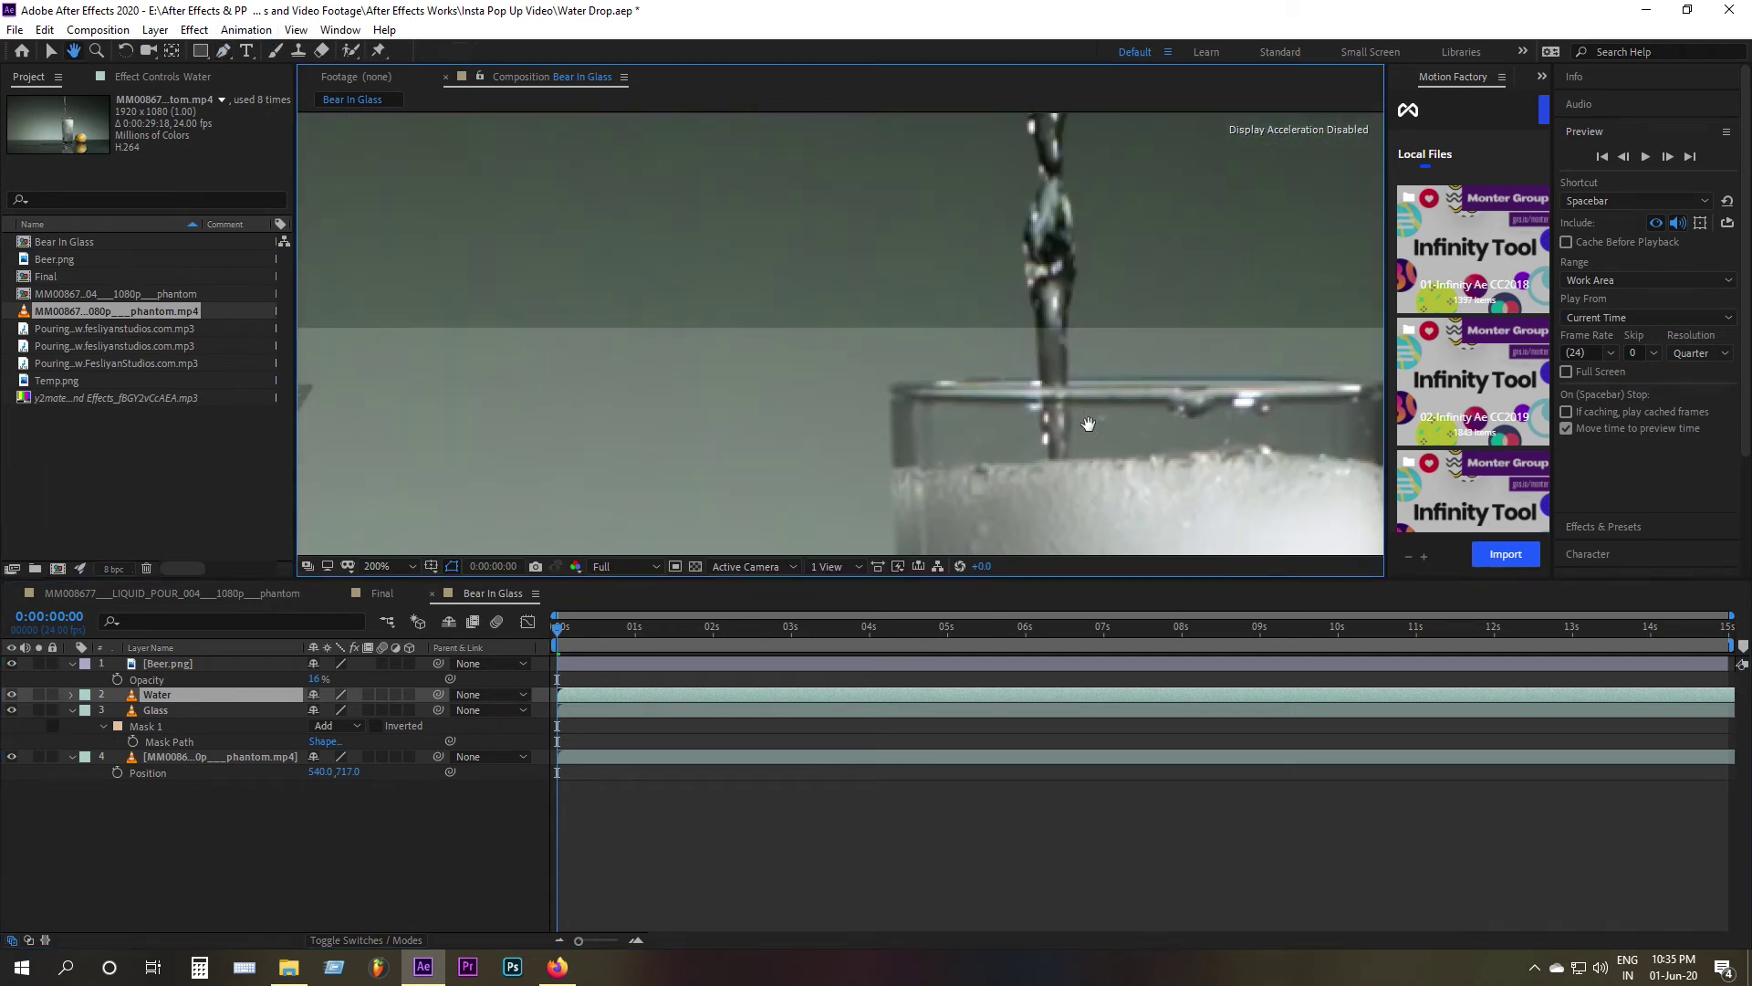
click(1035, 327)
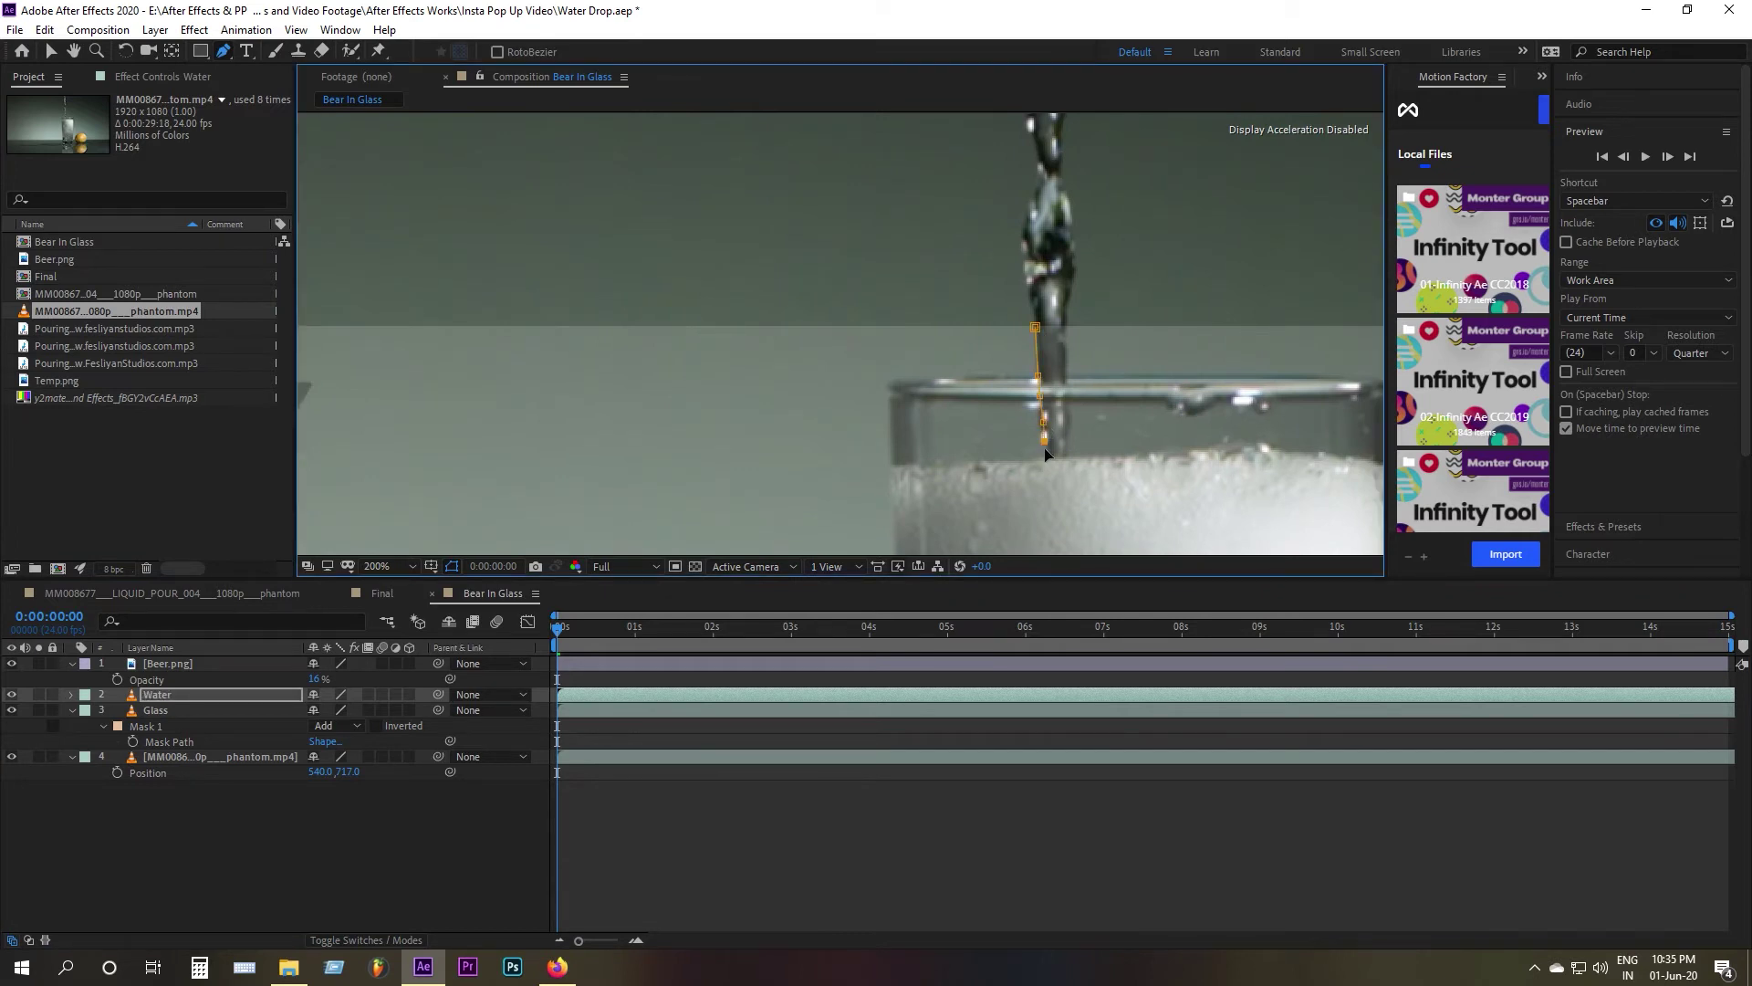
Step: Move Beer.png between Glass and the bottom footage layer and set its opacity to 100%
drag(168, 664, 210, 748)
scroll(561, 357, down, 5)
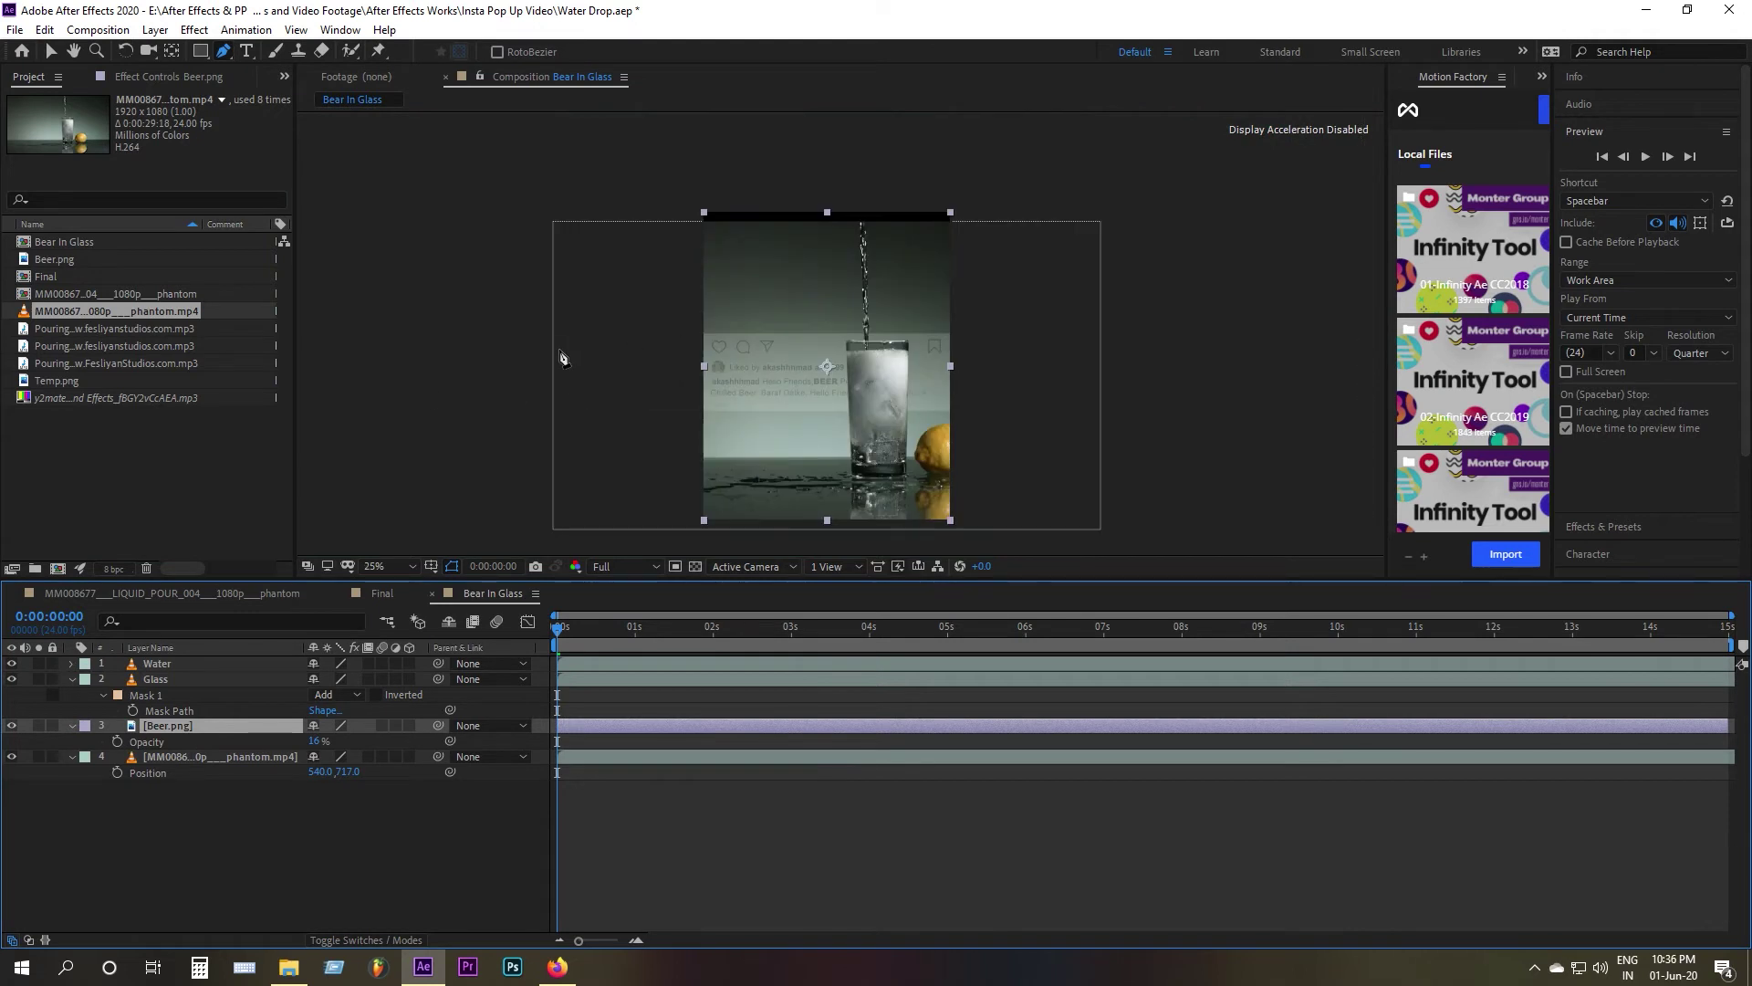
click(161, 831)
click(168, 726)
drag(314, 742, 616, 748)
click(621, 822)
scroll(748, 440, up, 2)
scroll(749, 439, down, 2)
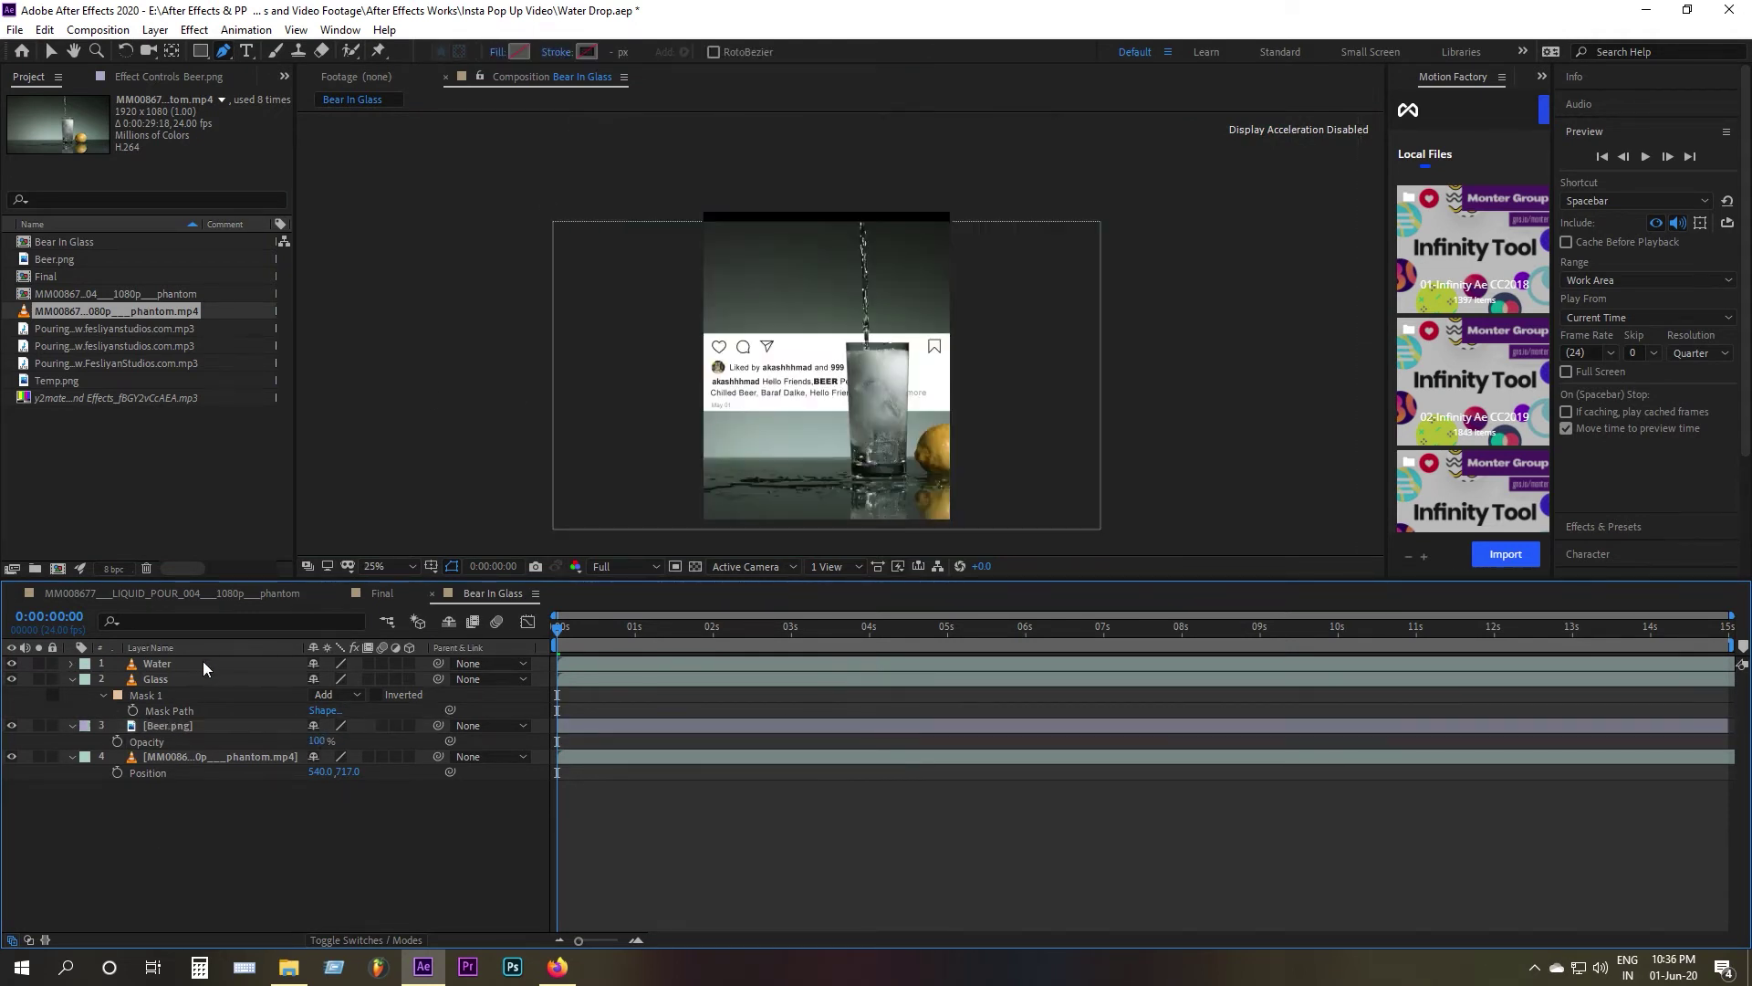
Step: Move the Water, Glass and bottom footage layers up together to position 540, 673
click(203, 665)
ctrl+click(201, 679)
ctrl+click(184, 758)
key(p)
drag(354, 679, 316, 665)
click(230, 818)
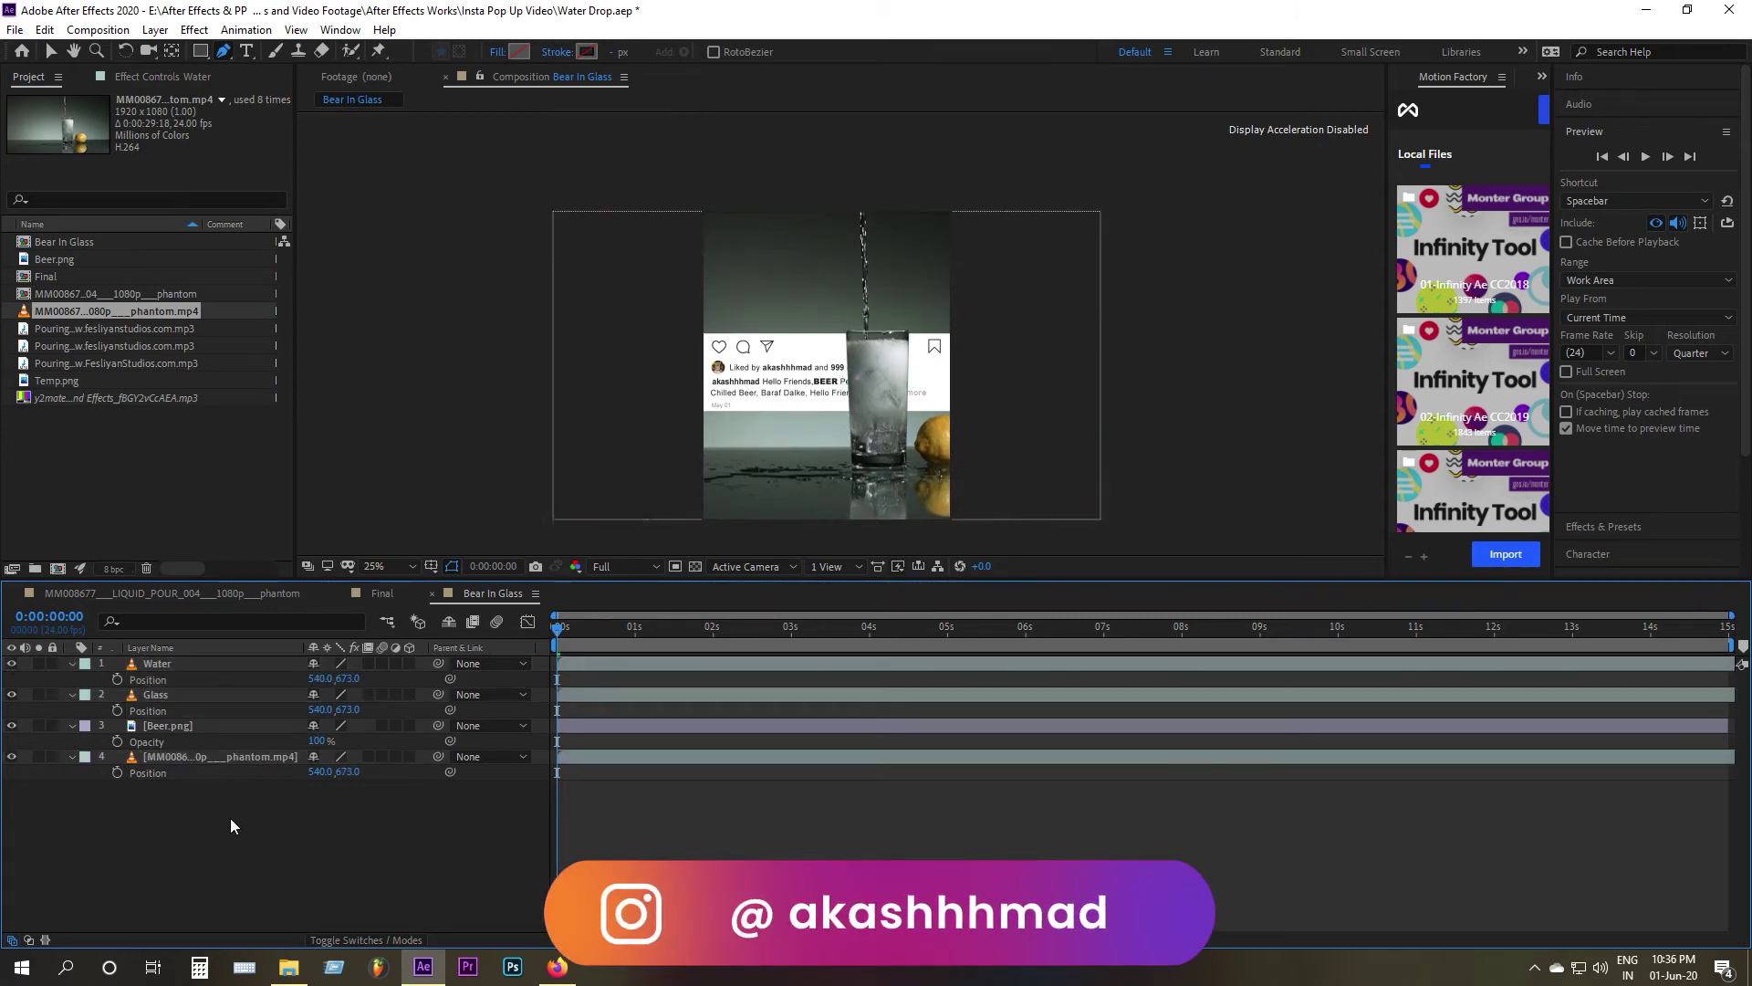
Step: Move the Beer.png overlay up to position 540, 626
click(168, 727)
key(v)
key(p)
drag(348, 741, 299, 741)
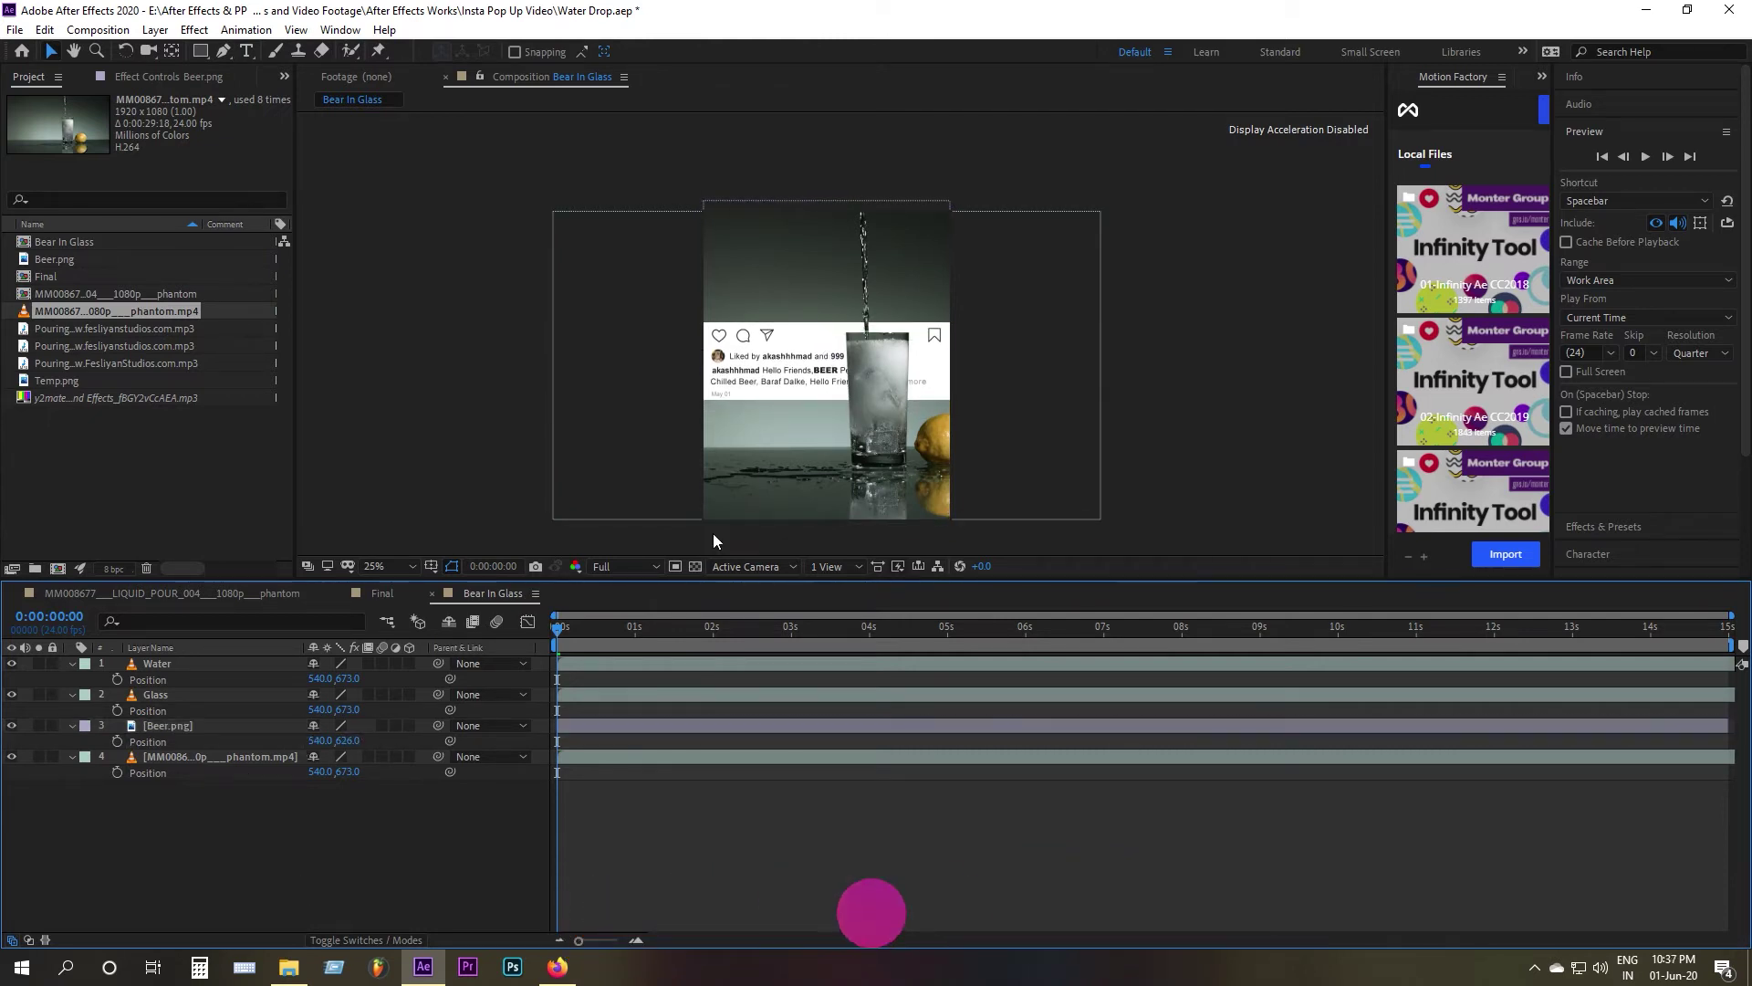
Step: Move Beer.png above the Glass layer and lower its opacity to 21%
scroll(934, 369, up, 4)
drag(167, 727, 174, 689)
key(t)
drag(316, 711, 243, 711)
Step: Refine the Glass layer's mask points with the Pen tool so the mask's upper edge follows the glass rim
click(165, 728)
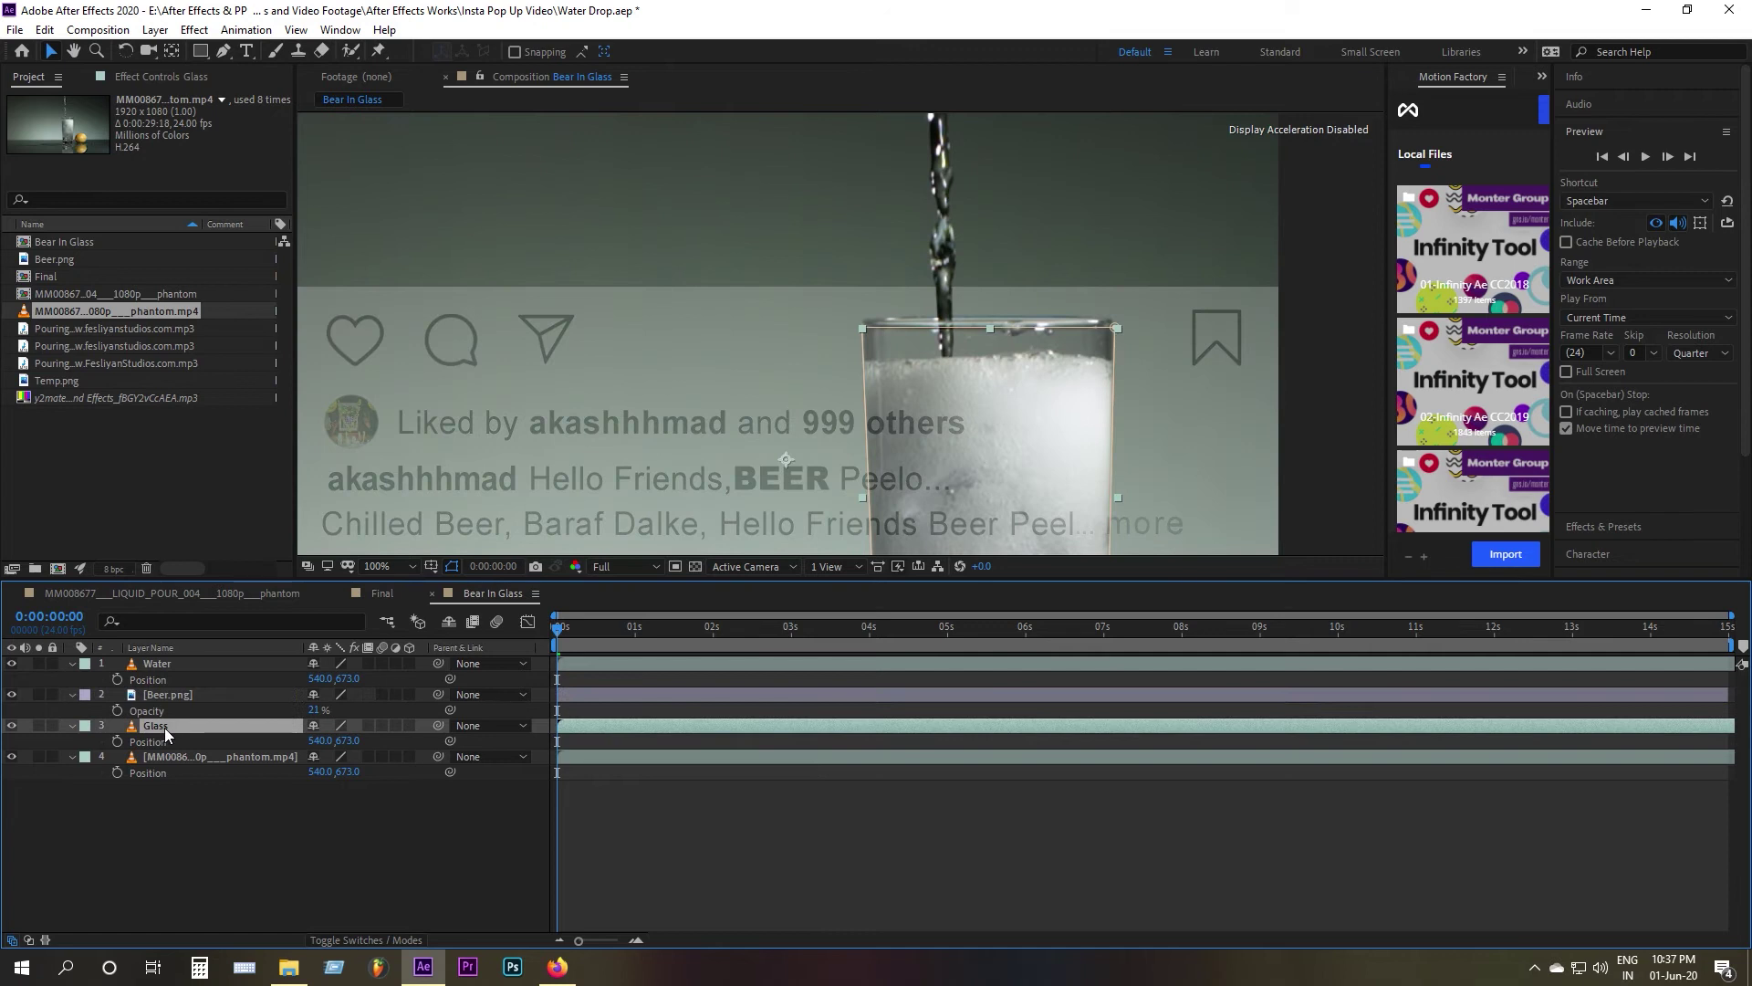
key(g)
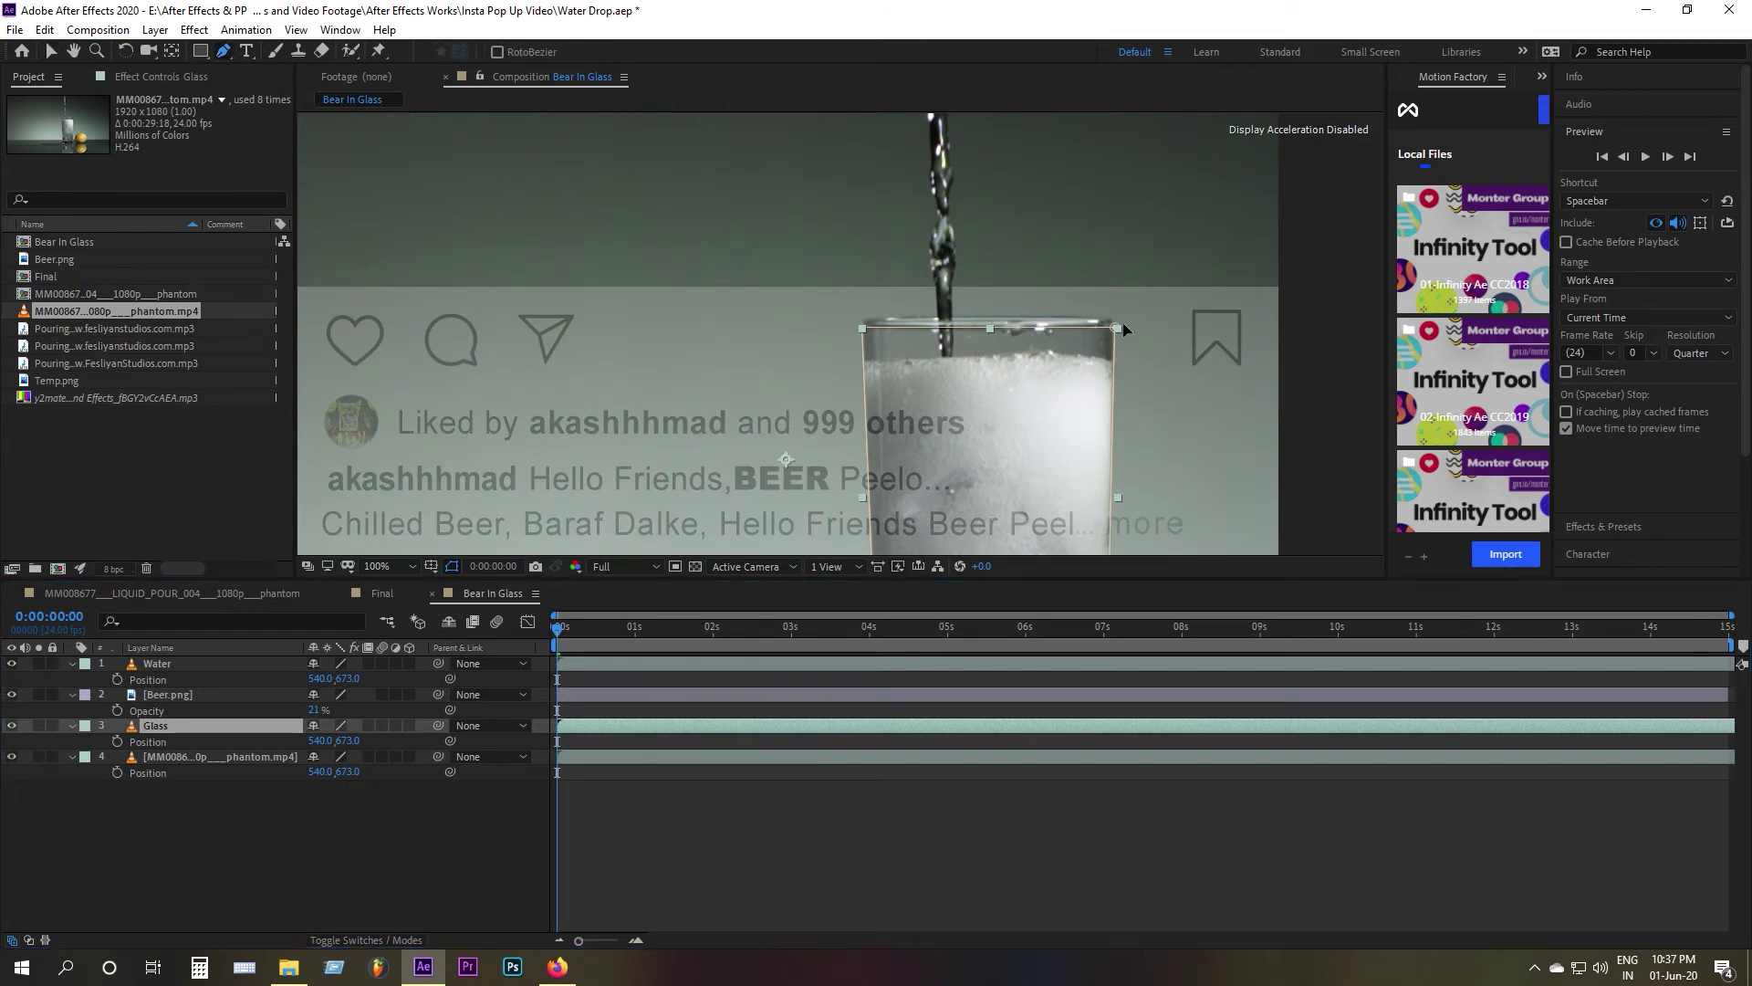
drag(1117, 329, 1116, 317)
drag(863, 324, 863, 318)
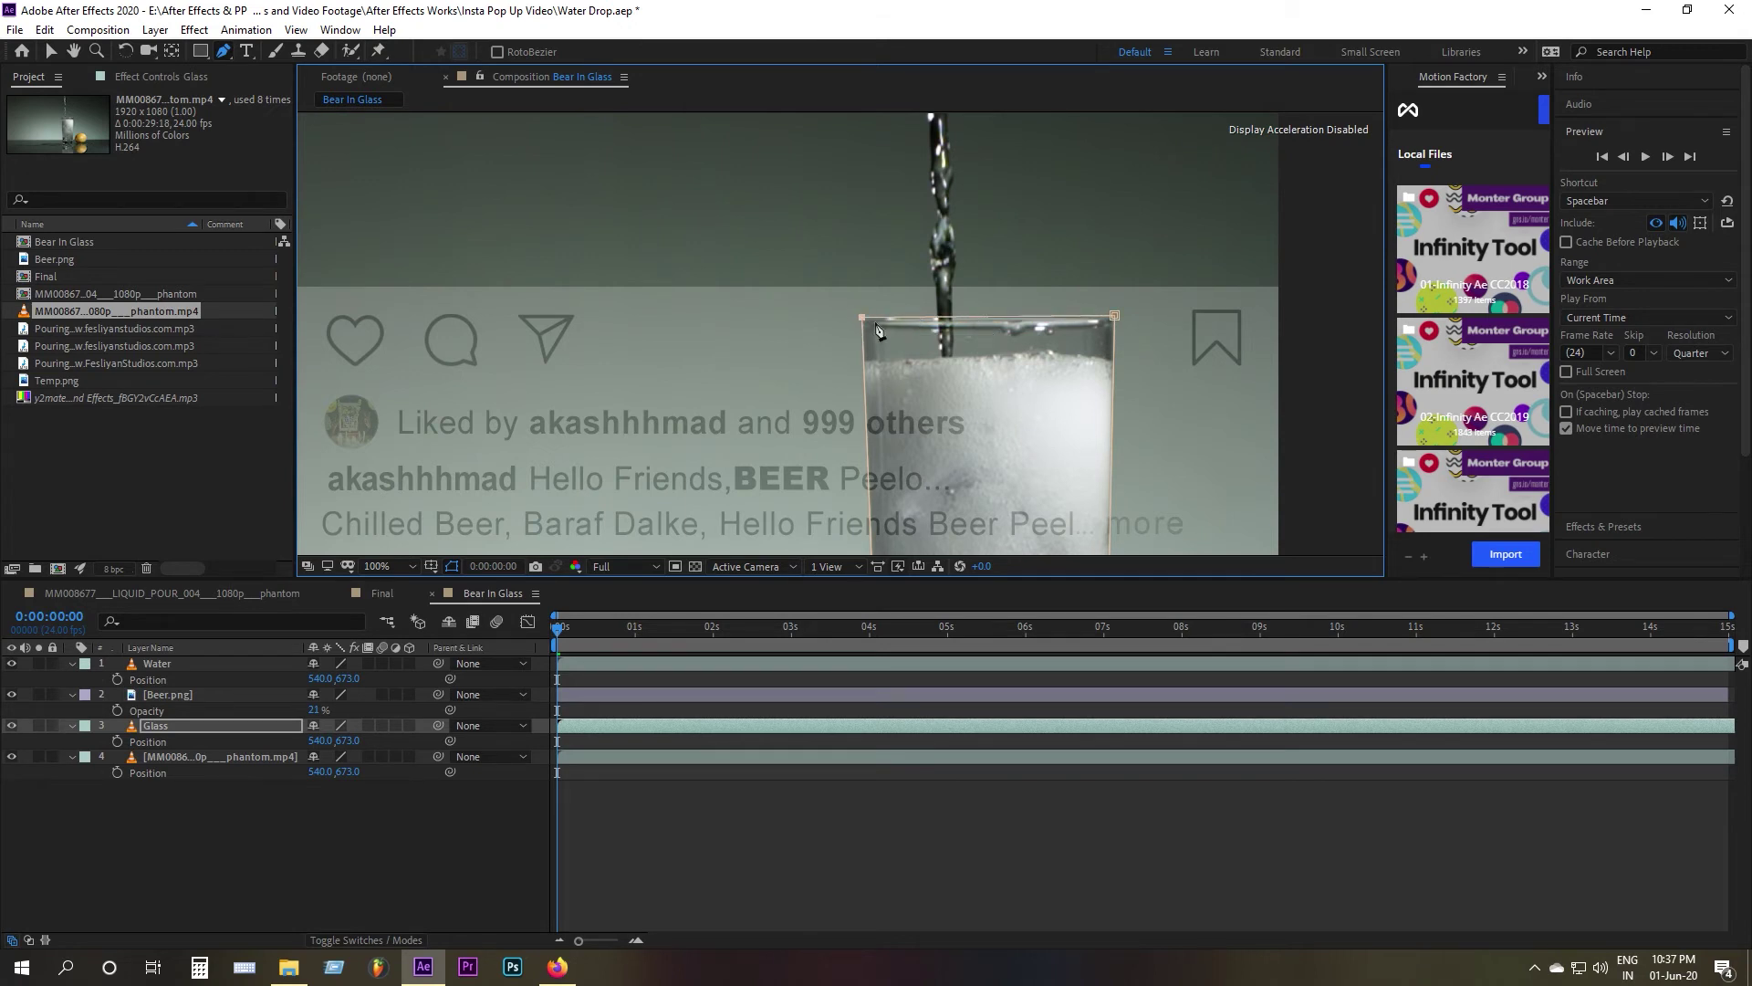
drag(865, 320, 865, 323)
drag(993, 319, 982, 319)
click(1094, 320)
drag(897, 318, 898, 315)
click(360, 846)
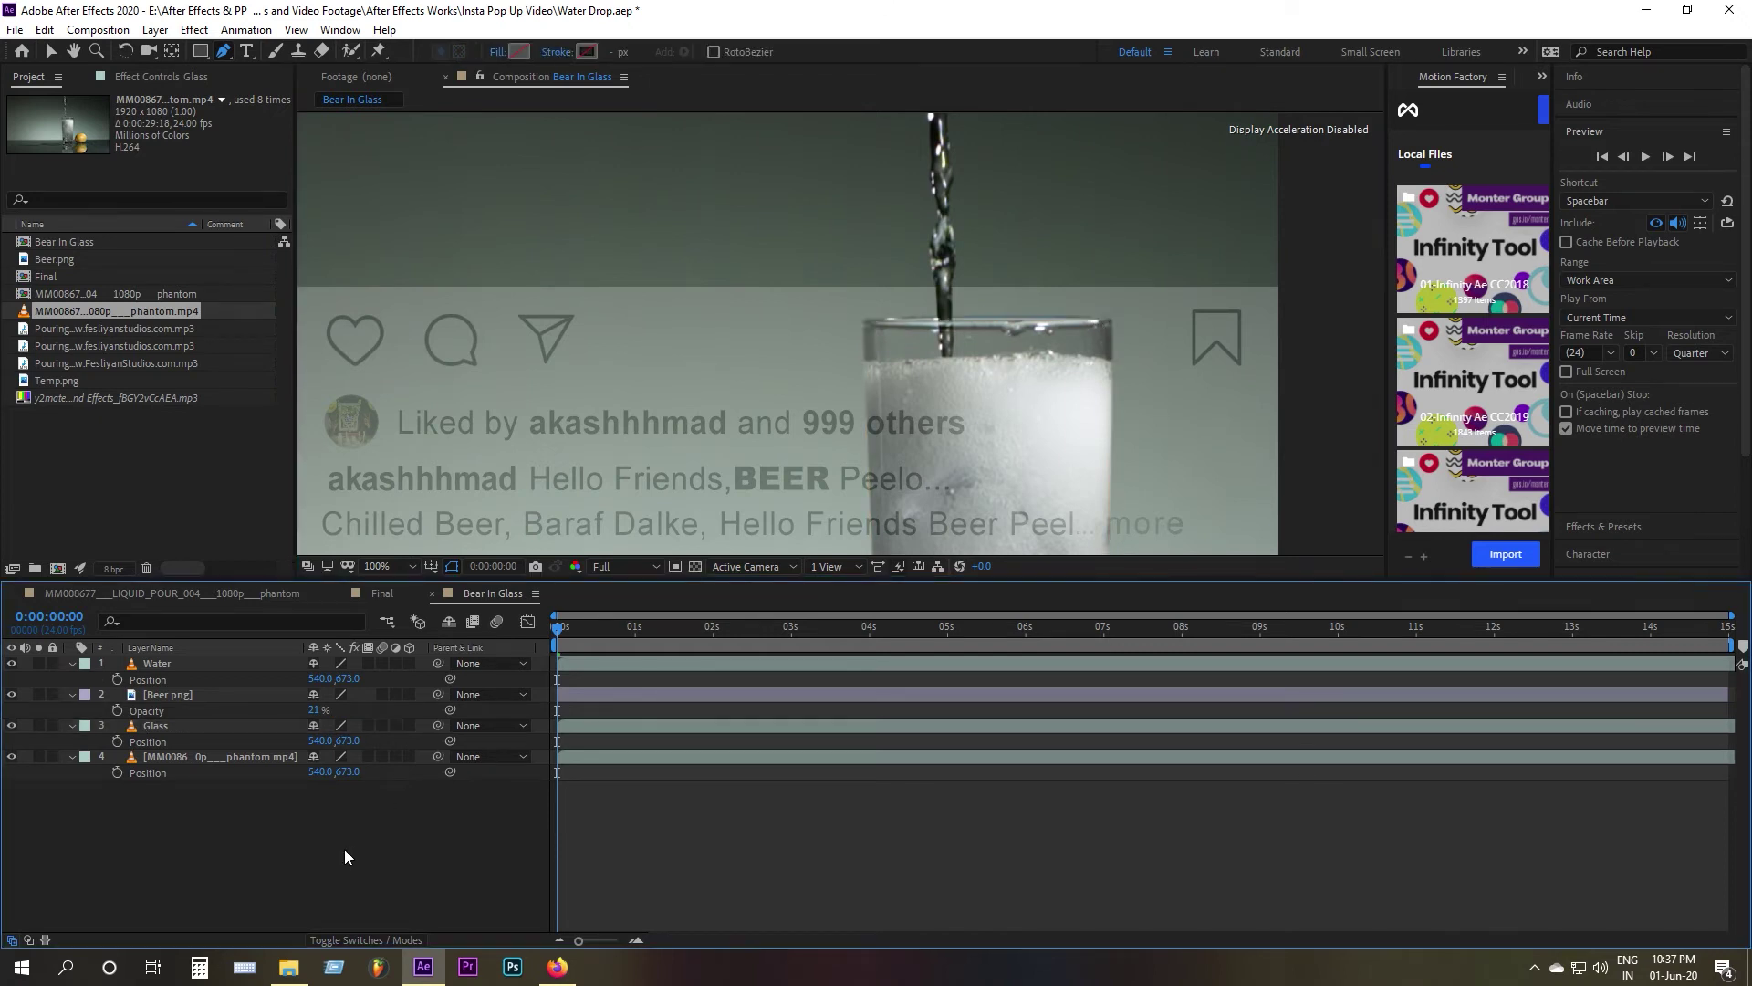
Step: Move Beer.png back below the Glass layer and restore its opacity to 100%
key(comma)
drag(146, 698, 287, 747)
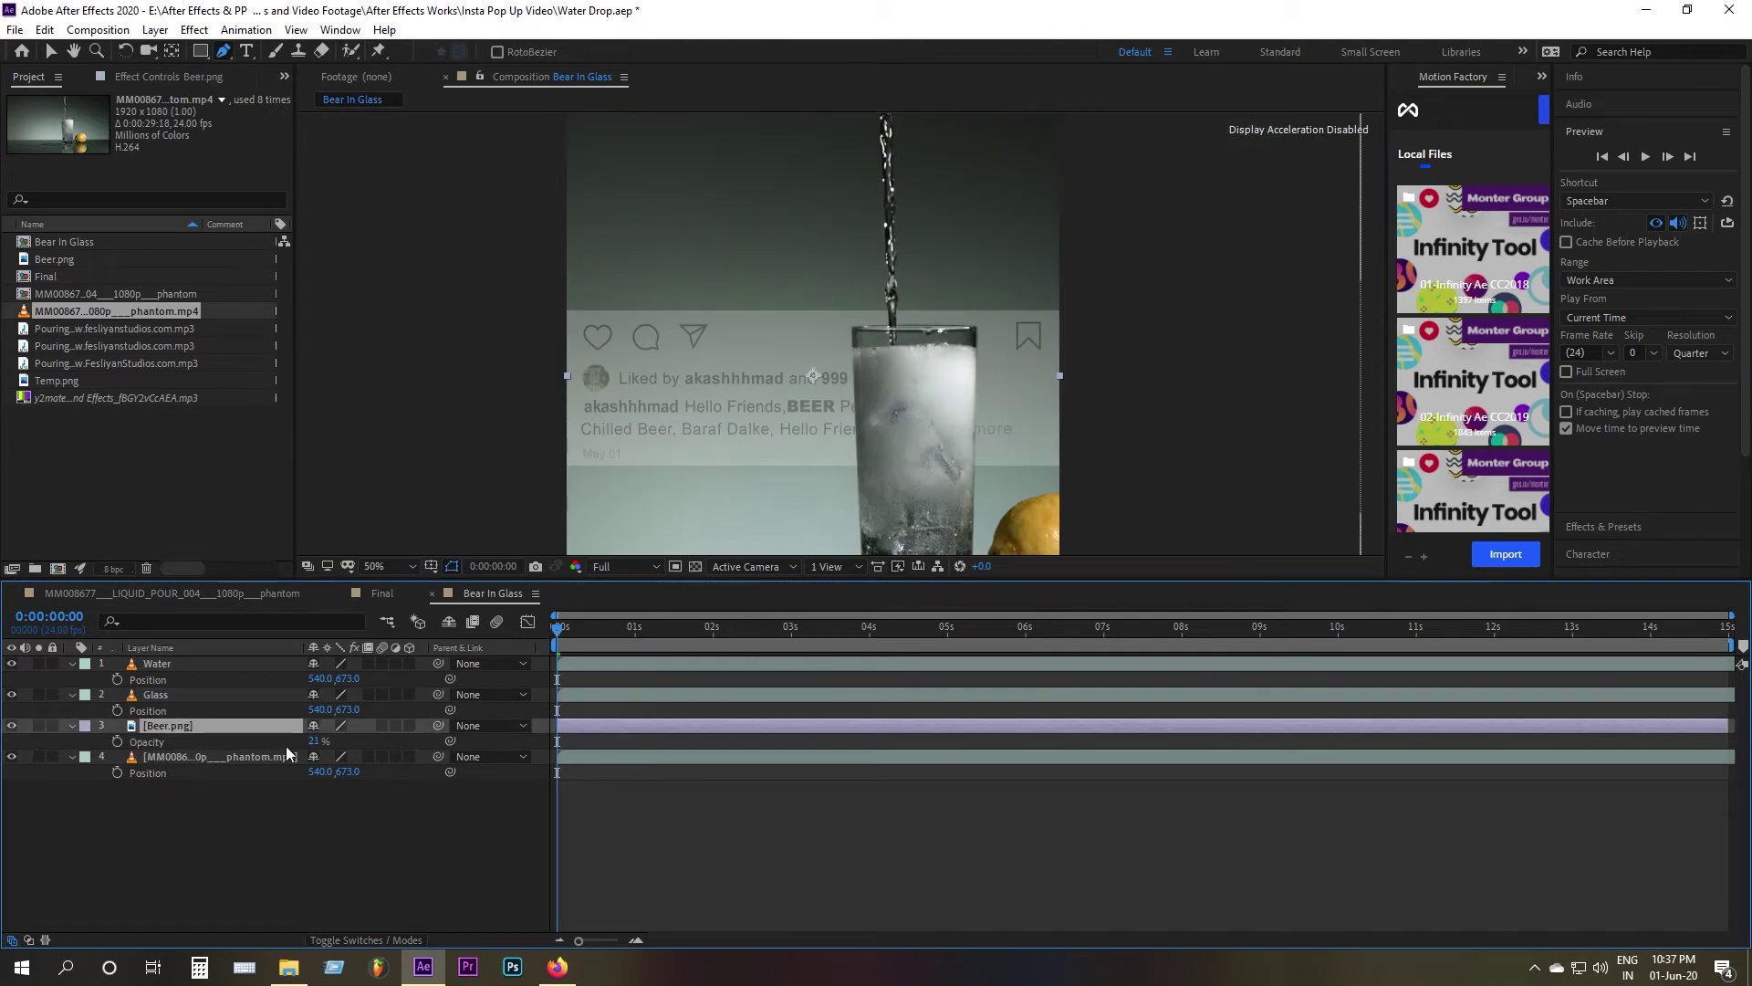
click(382, 850)
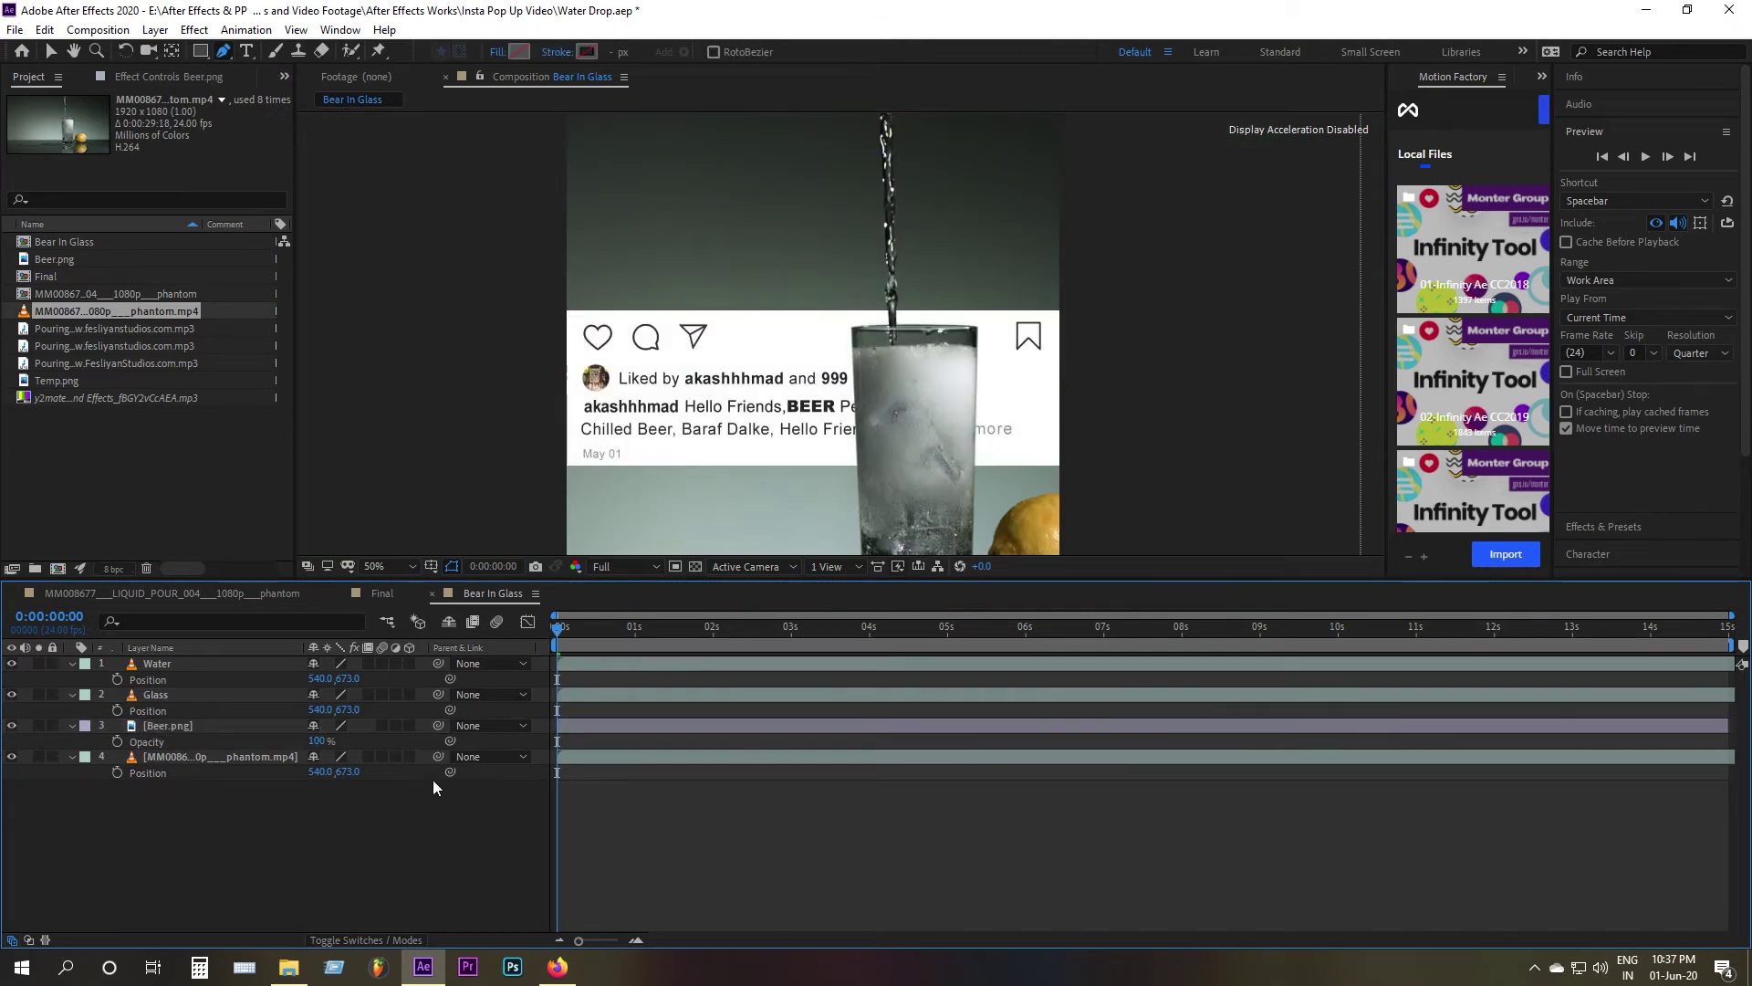
click(160, 664)
click(341, 867)
scroll(767, 265, down, 2)
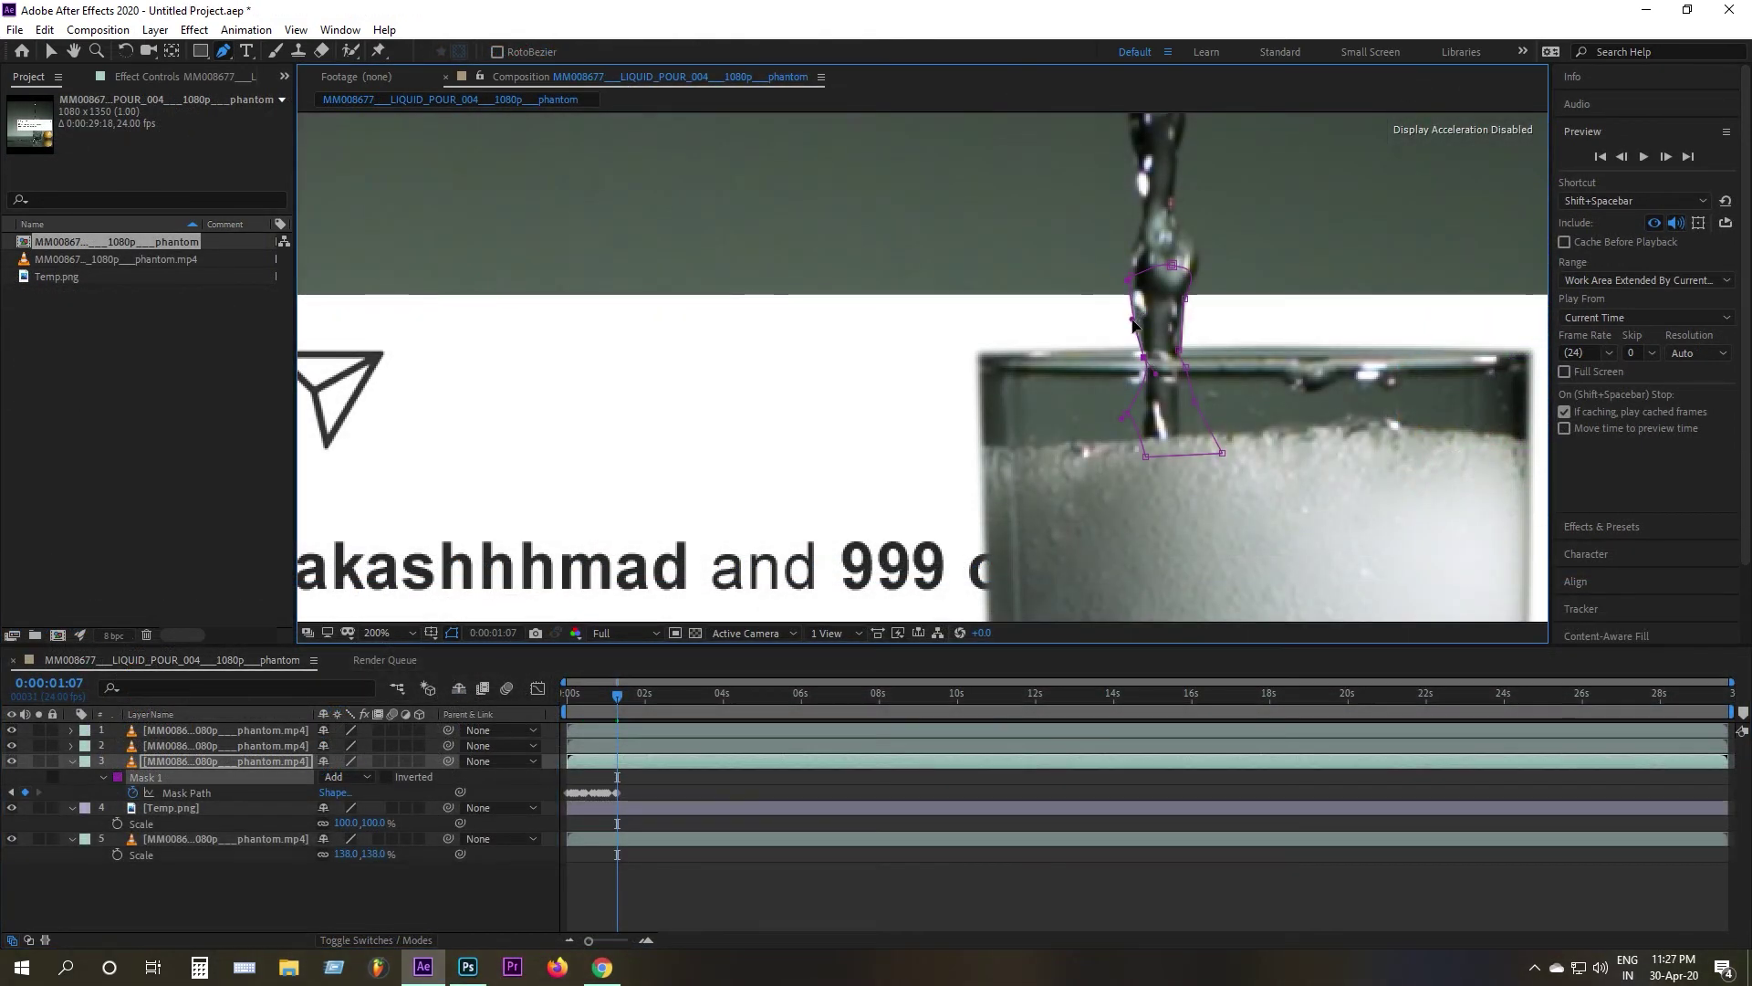
Step: Reshape Mask 1 on the third footage layer around the pouring stream at frames 0:00:01:07 and 0:00:01:08
drag(1133, 319, 1117, 278)
drag(1145, 357, 1141, 357)
click(1186, 298)
click(1666, 157)
drag(1187, 298, 1192, 295)
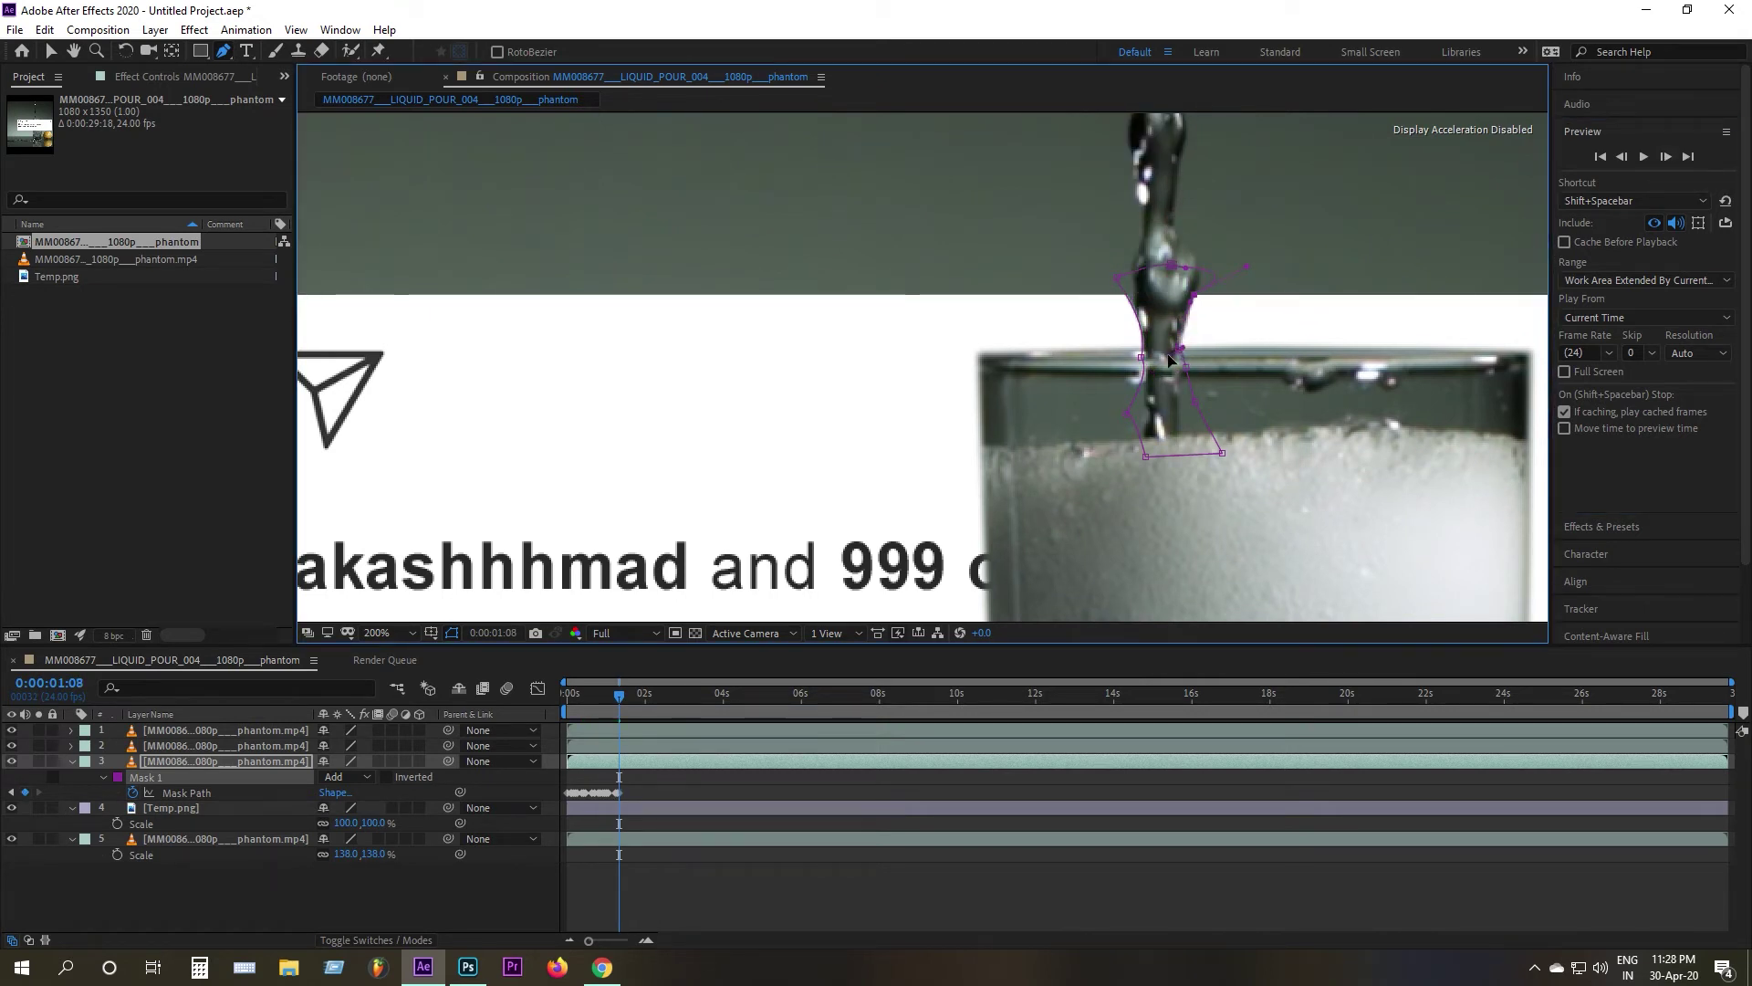
drag(1140, 357, 1140, 363)
drag(1117, 278, 1119, 271)
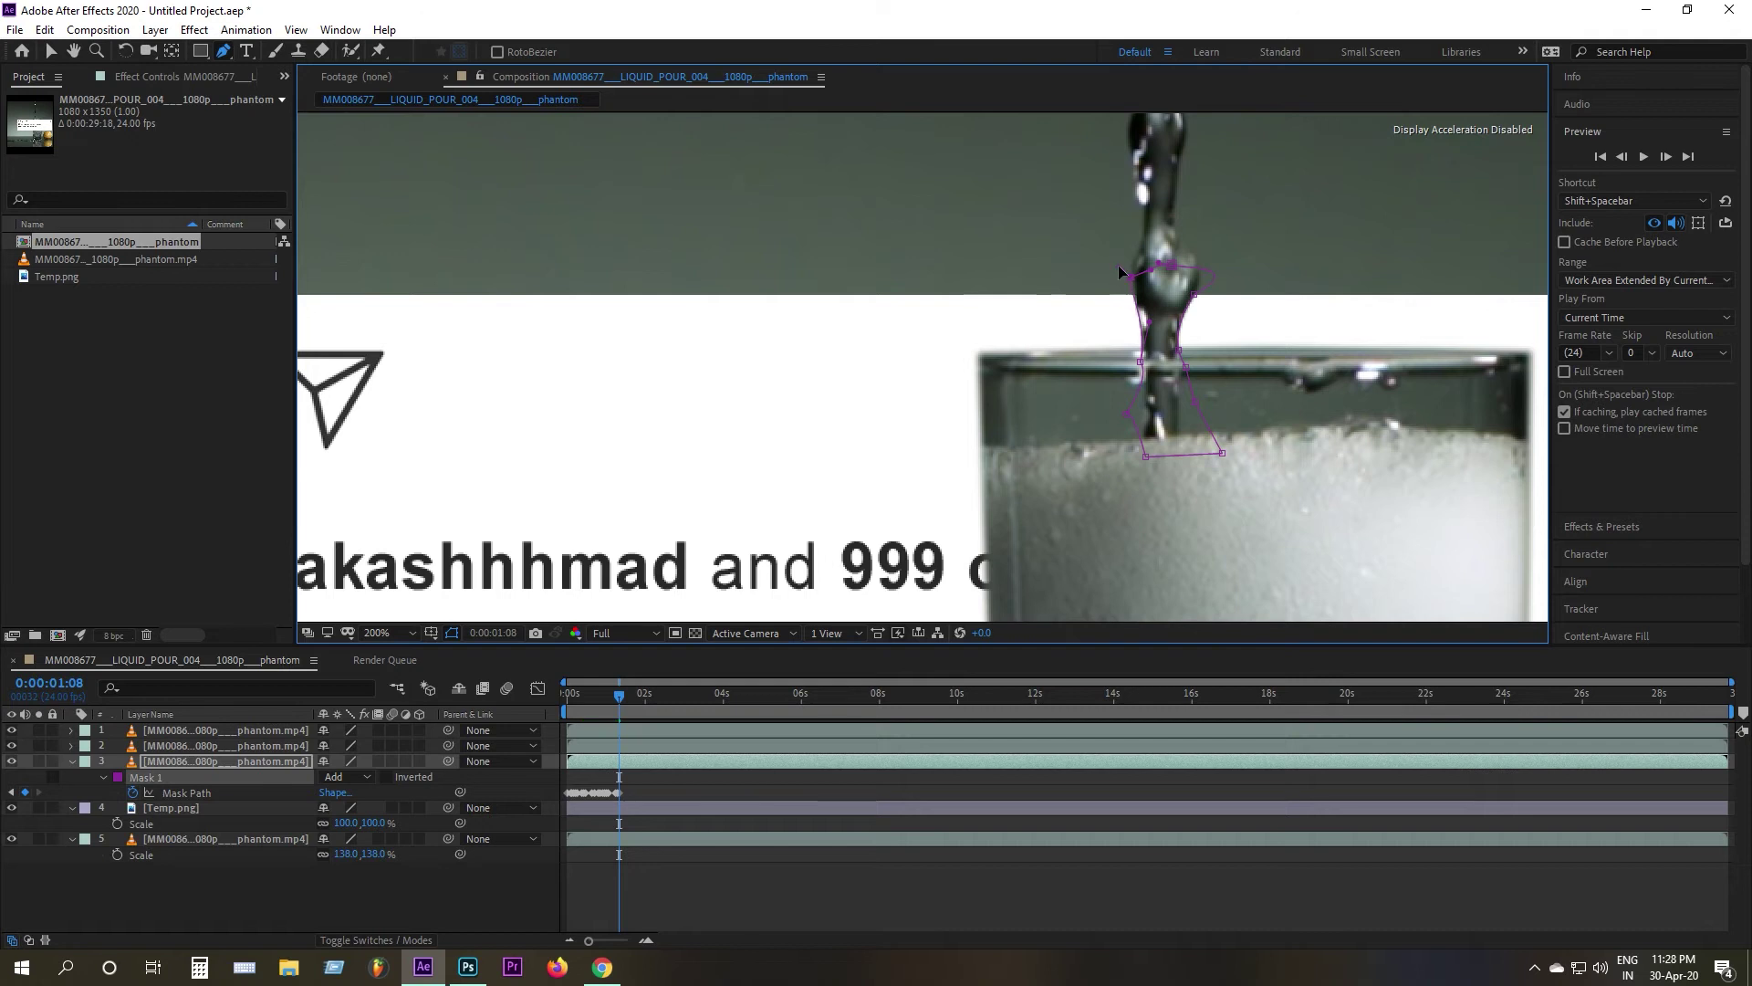
Step: Keyframe the stream's mask path frame by frame up to 0:00:01:15, fitting its edges around the falling water bulge
click(1665, 157)
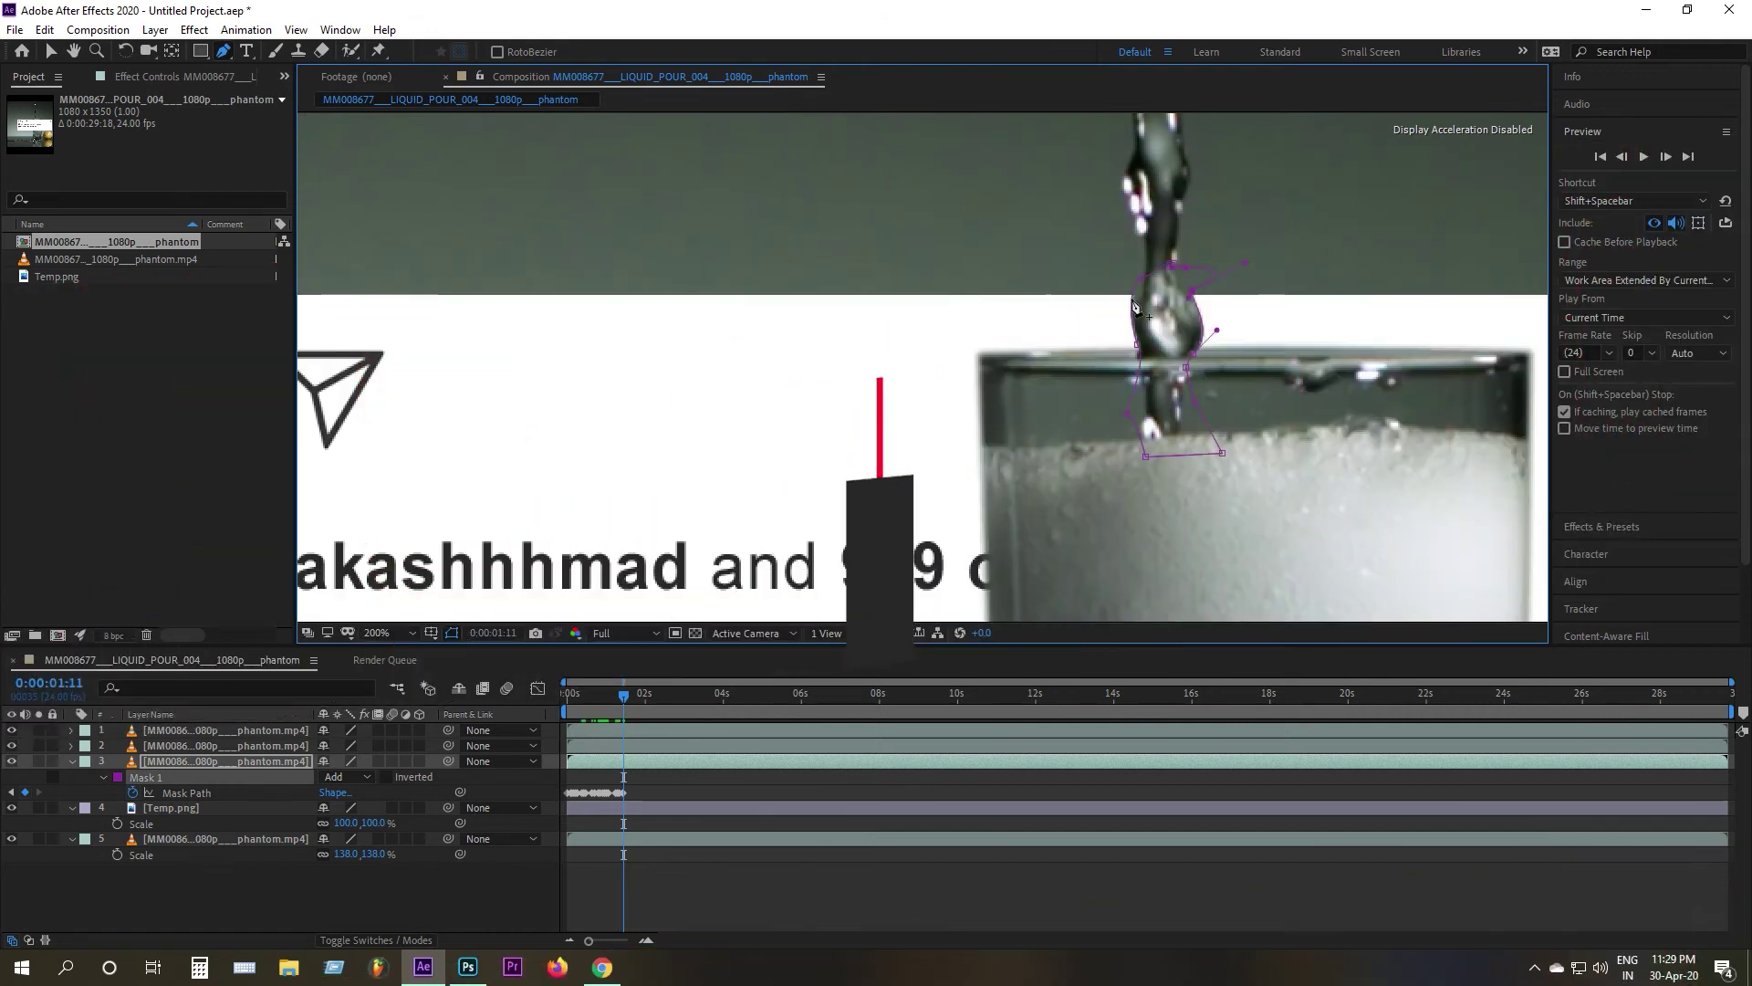
key(Page_Down)
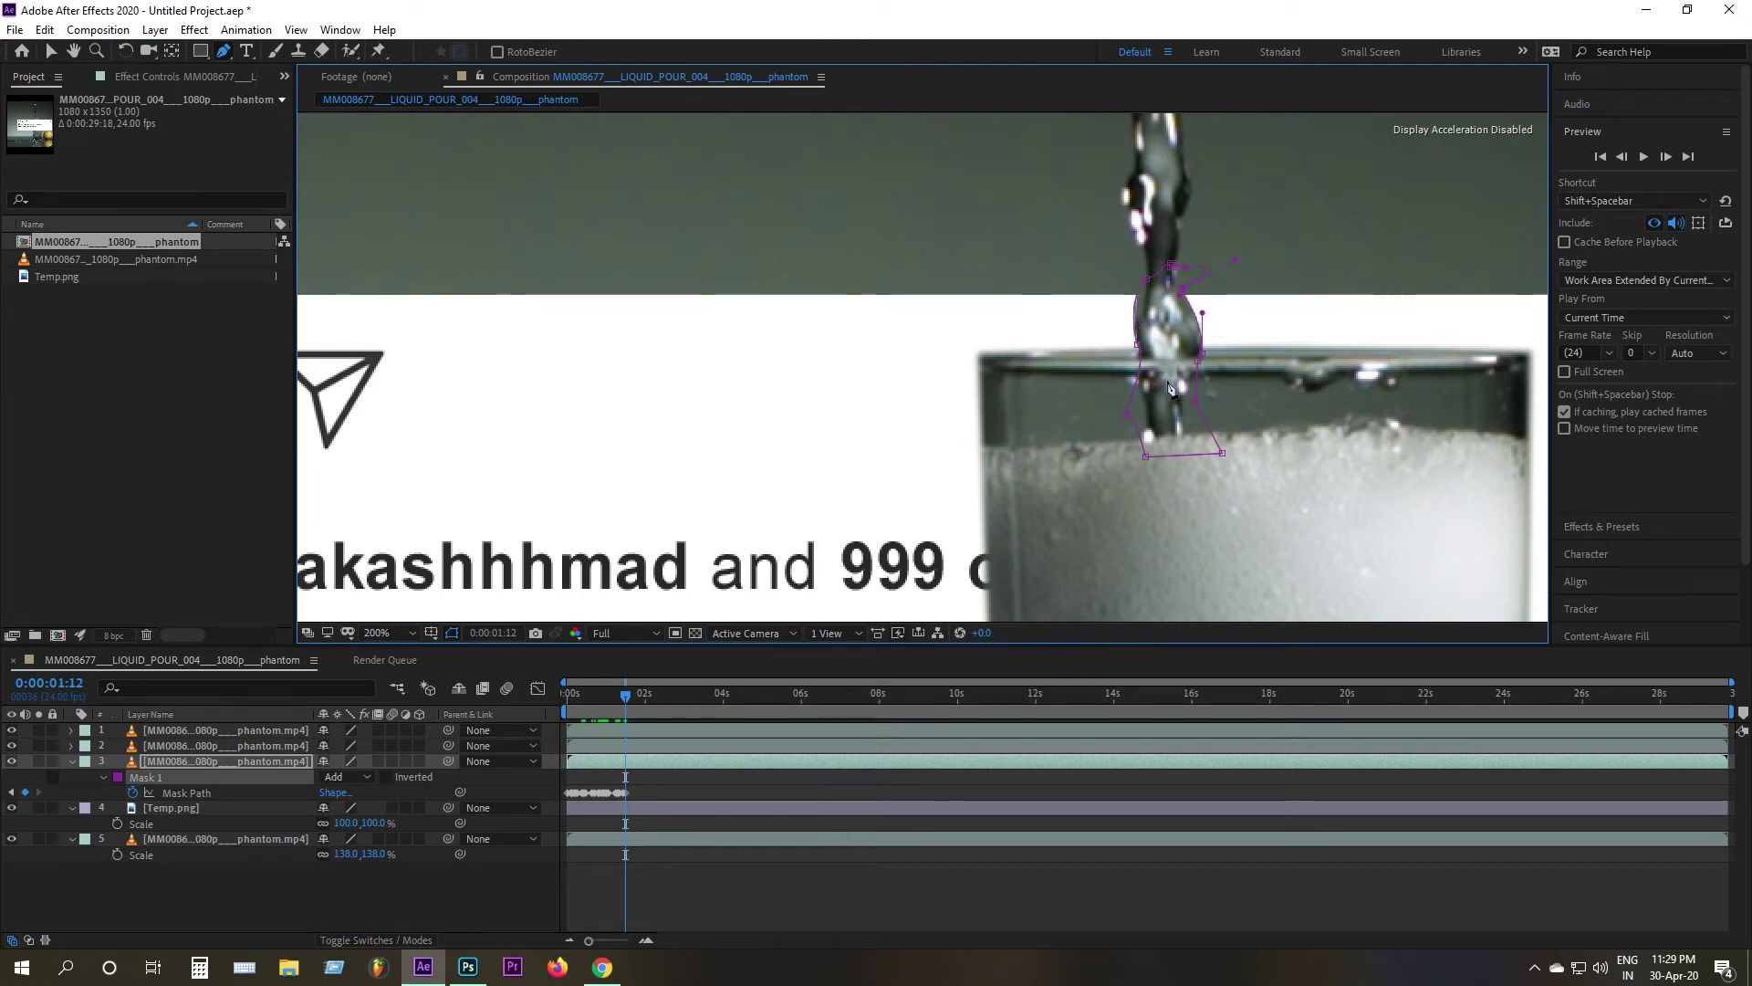
key(Page_Down)
mouse_move(1182, 289)
mouse_down()
mouse_move(1188, 326)
mouse_move(1144, 345)
mouse_move(1161, 275)
mouse_up()
drag(1144, 345, 1128, 352)
drag(1145, 281, 1178, 278)
key(Page_Down)
key(Page_Down)
key(Page_Down)
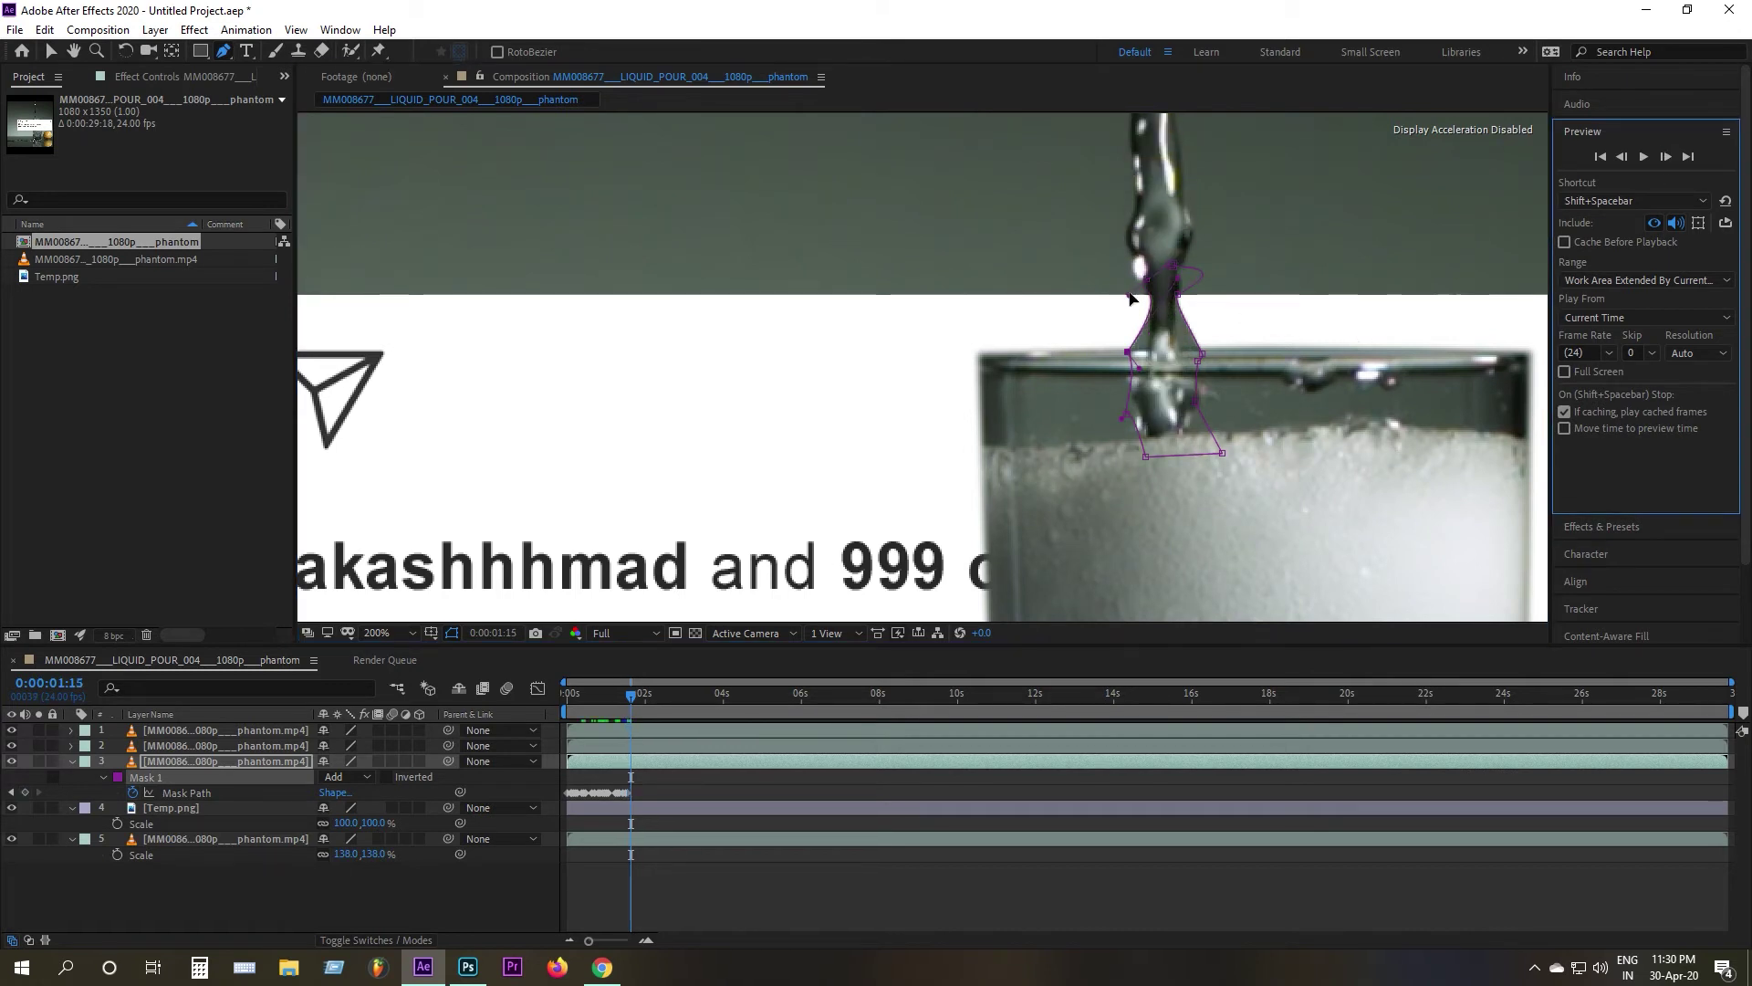
drag(1201, 301, 1147, 353)
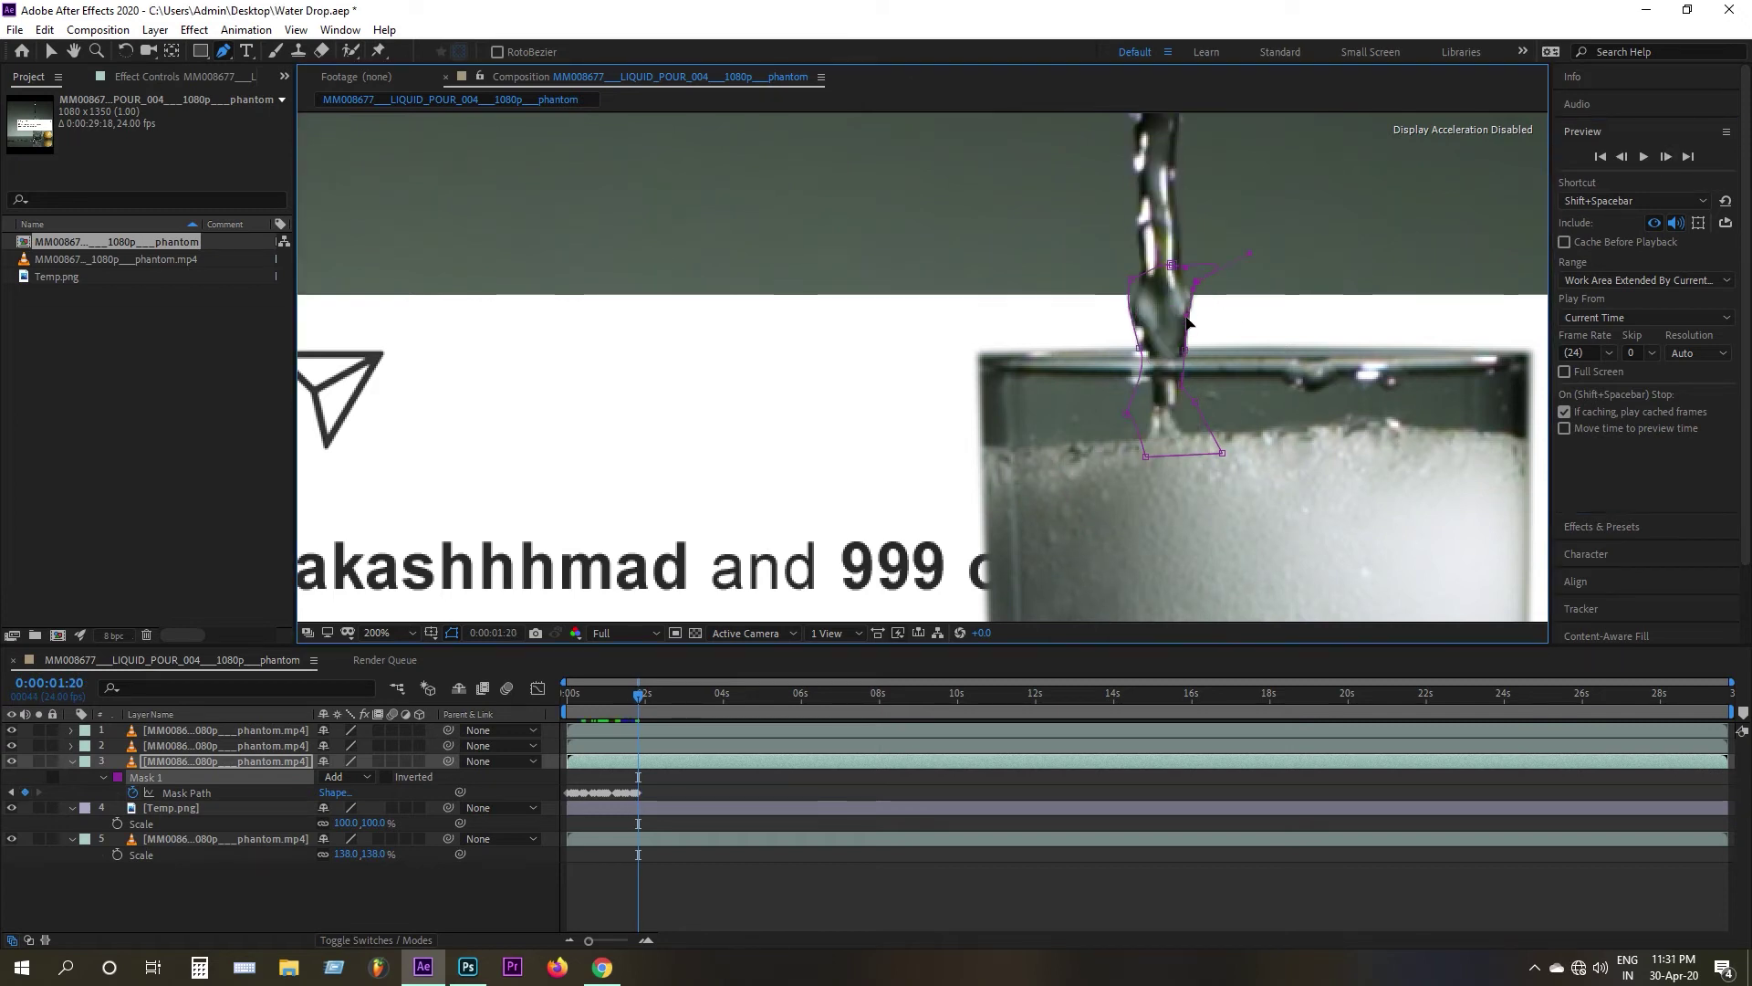
Step: Fit the stream's mask path to the water outline above the glass rim from 0:00:01:20 to 0:00:01:23
mouse_move(1189, 322)
mouse_down()
mouse_move(1205, 306)
mouse_move(1182, 353)
mouse_up()
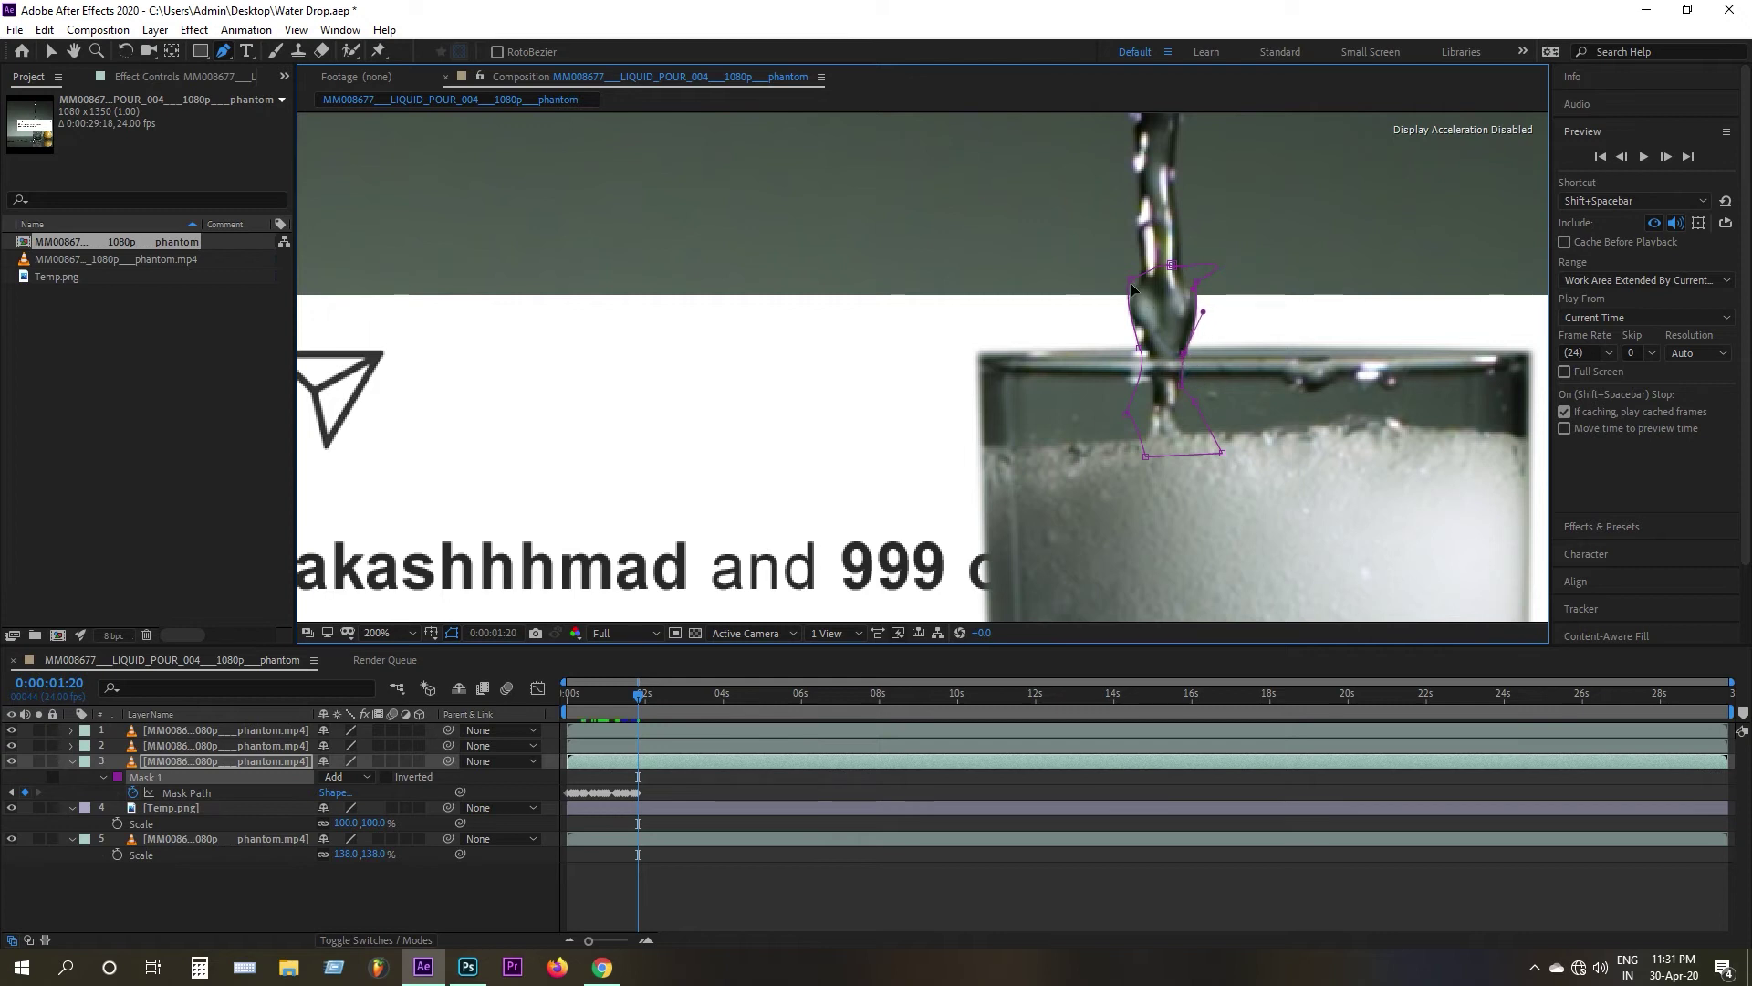
key(Page_Down)
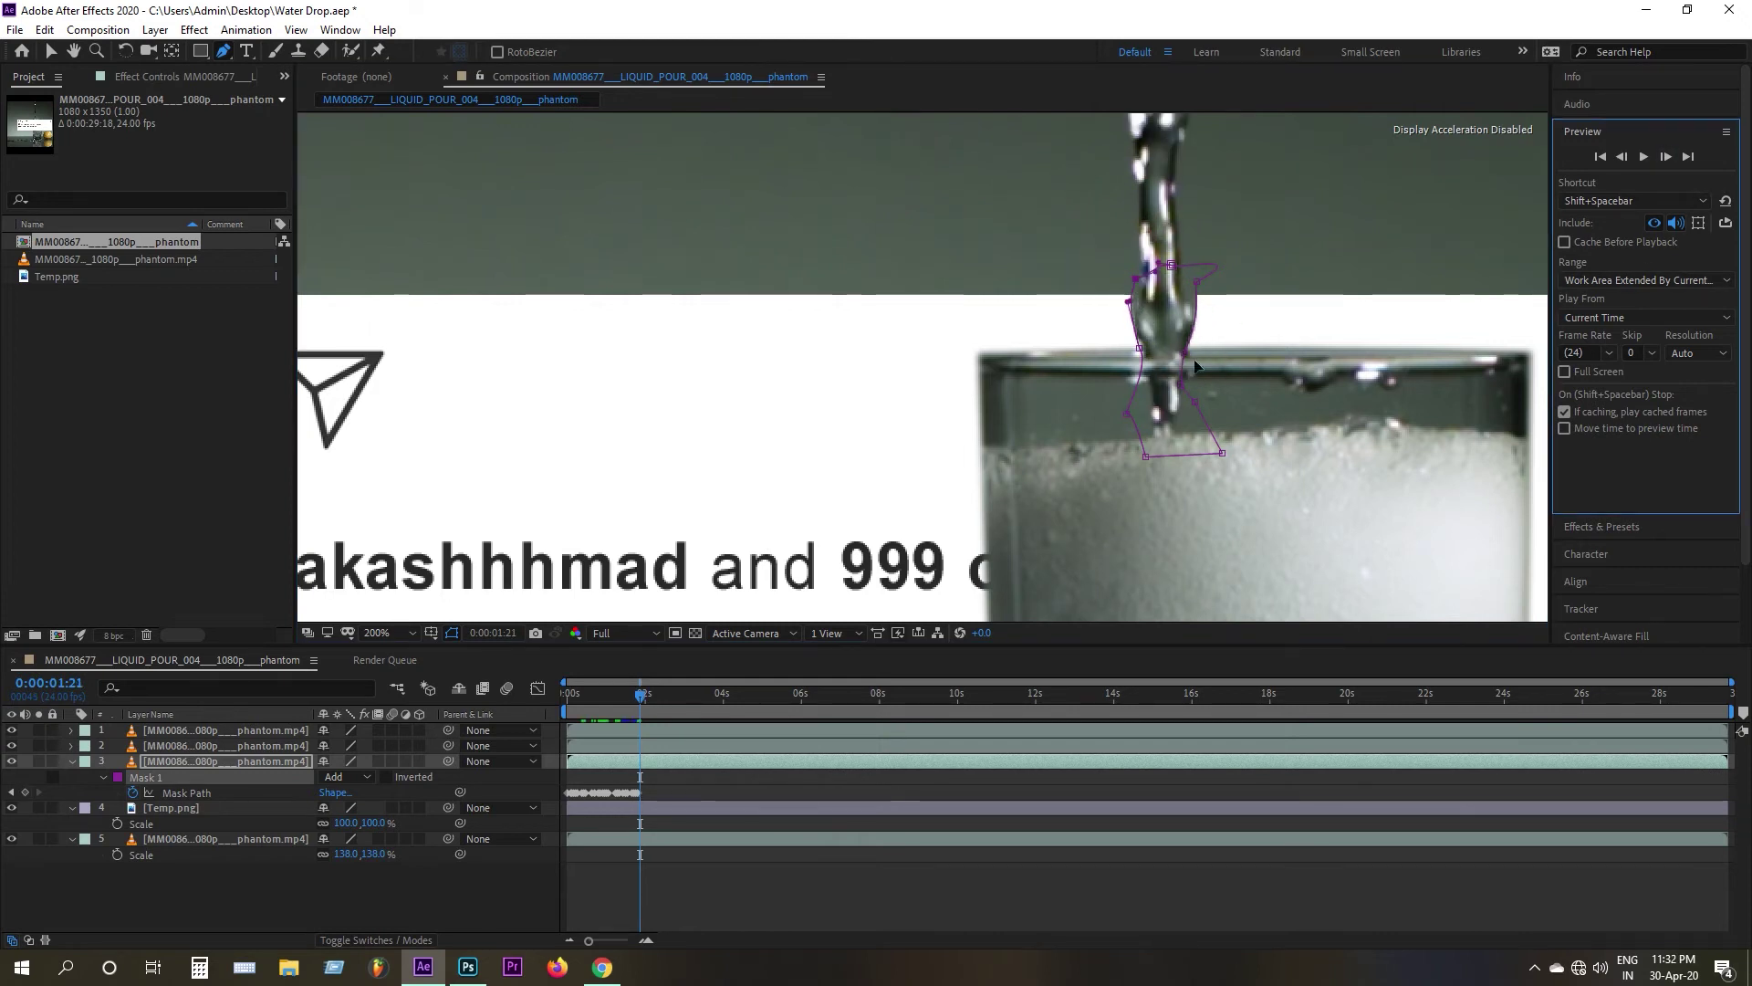
drag(1207, 316, 1185, 286)
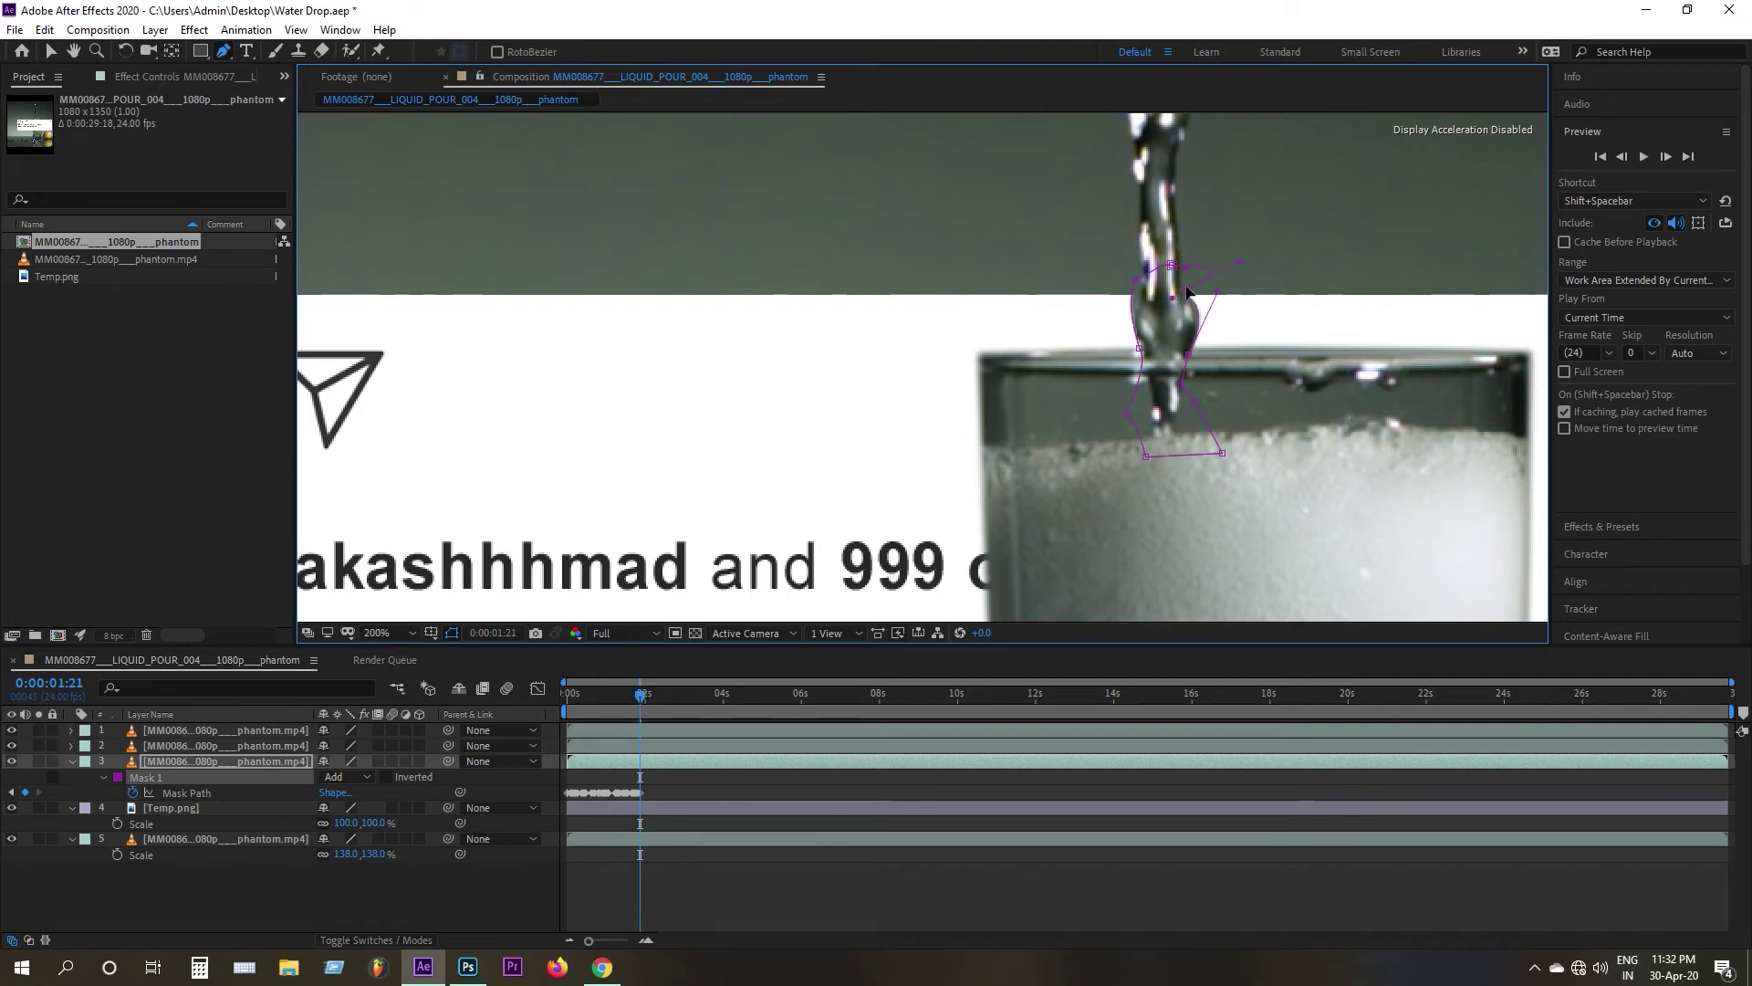
drag(1140, 347, 1164, 294)
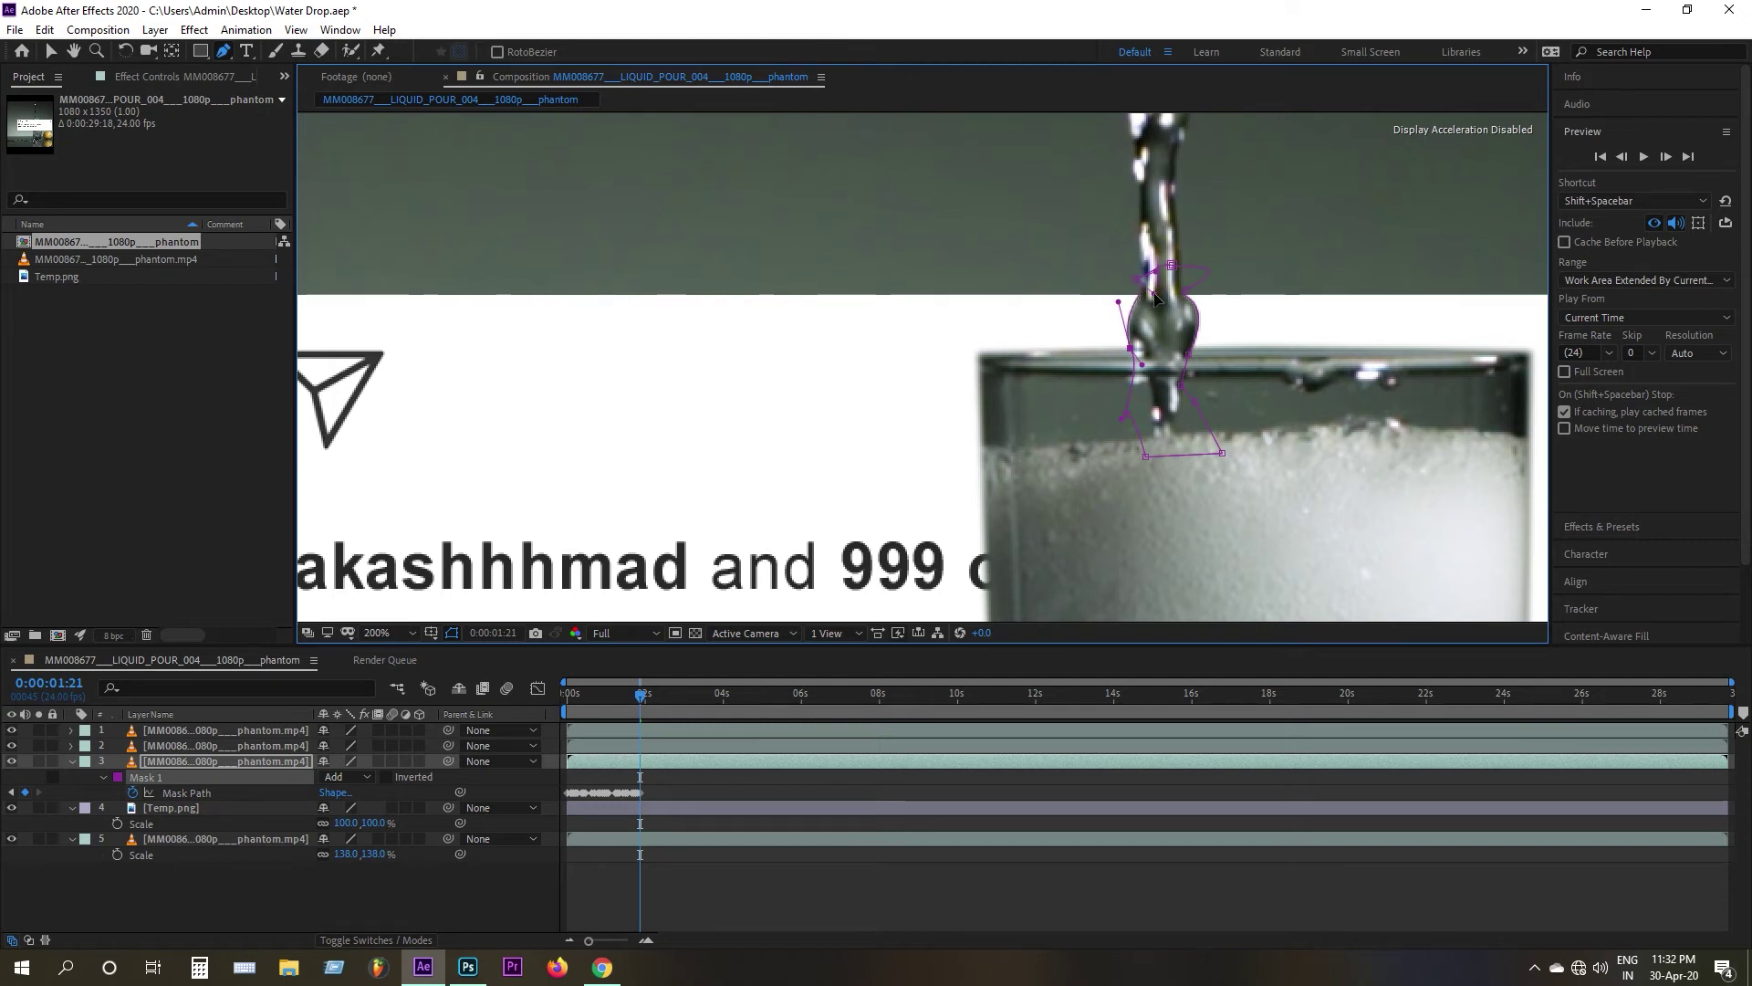
key(Page_Down)
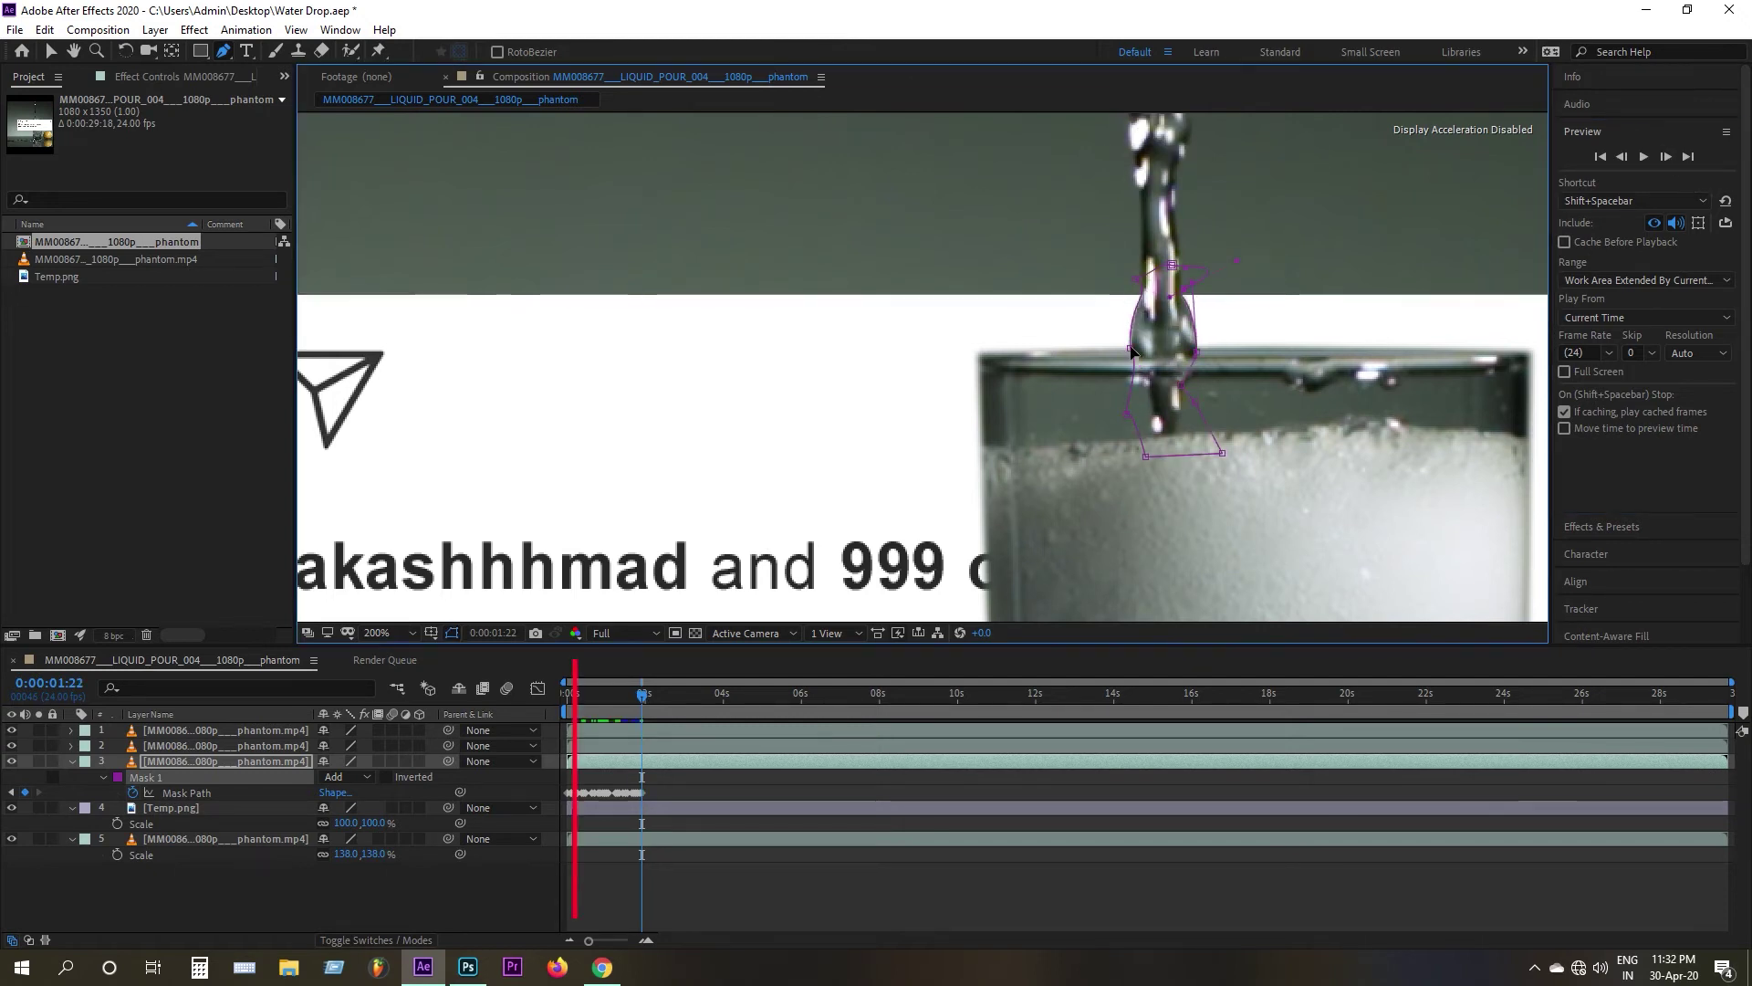
key(Page_Down)
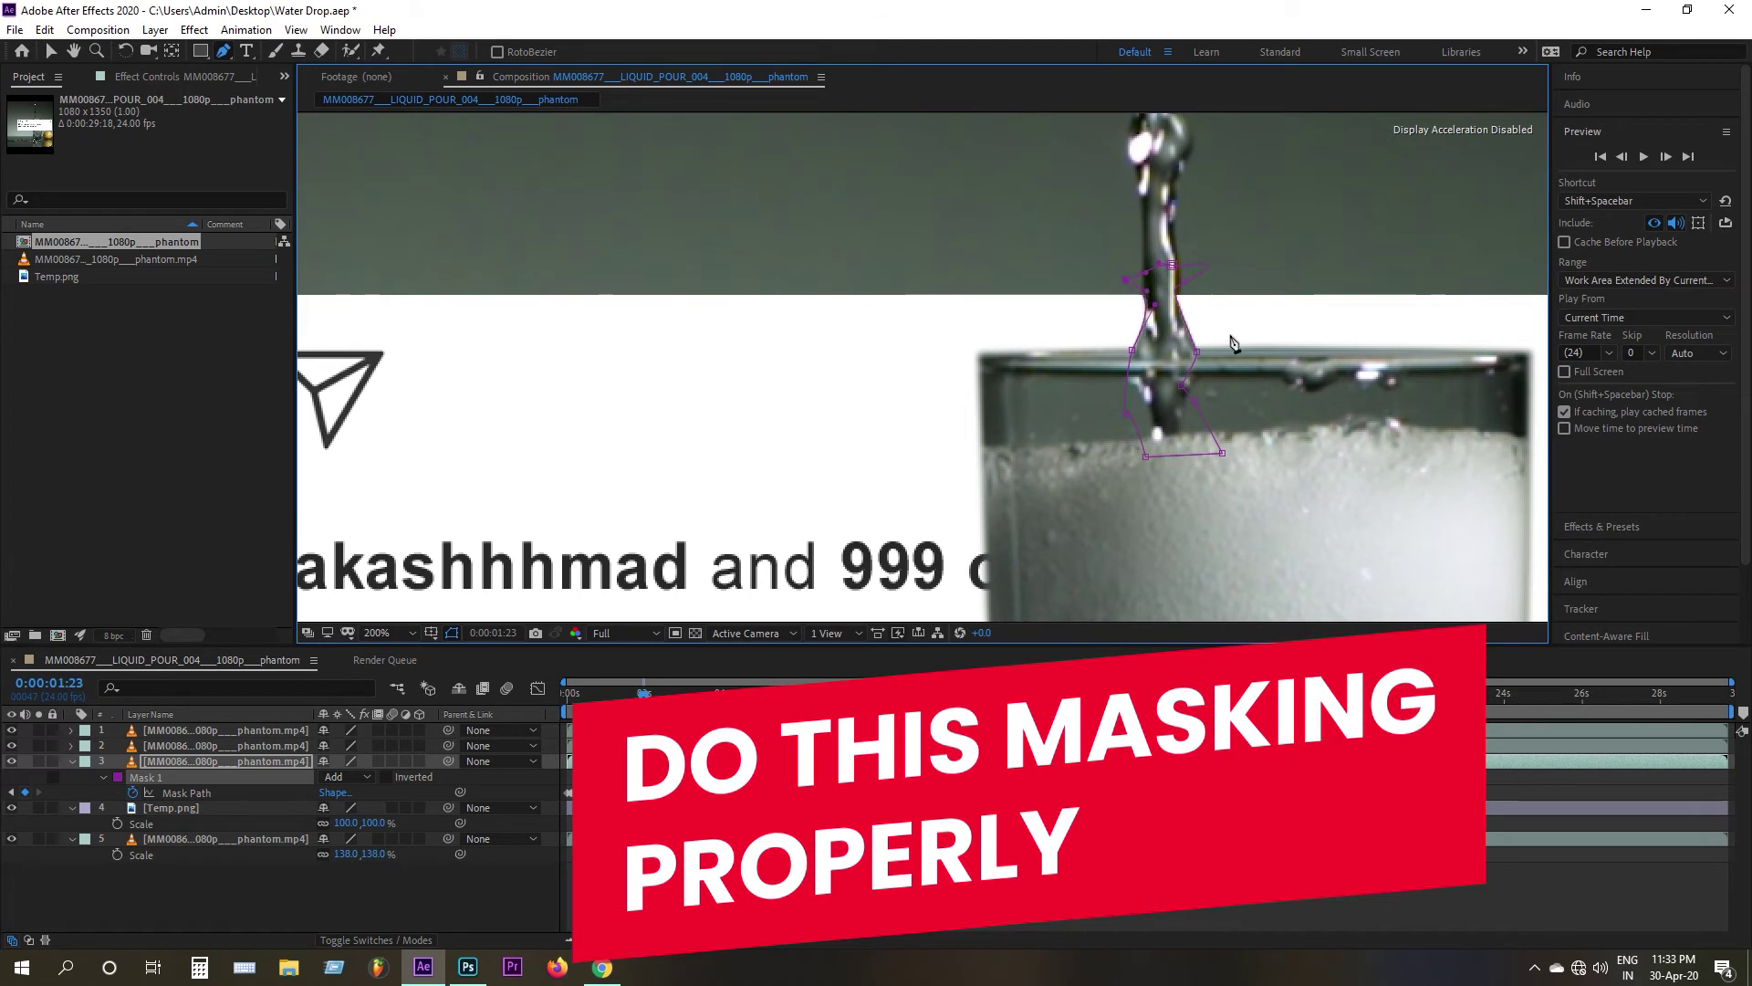
Step: Continue keyframing the stream's mask path frame by frame from 0:00:01:23 to 0:00:02:07
key(Page_Down)
key(Page_Down)
key(Page_Down)
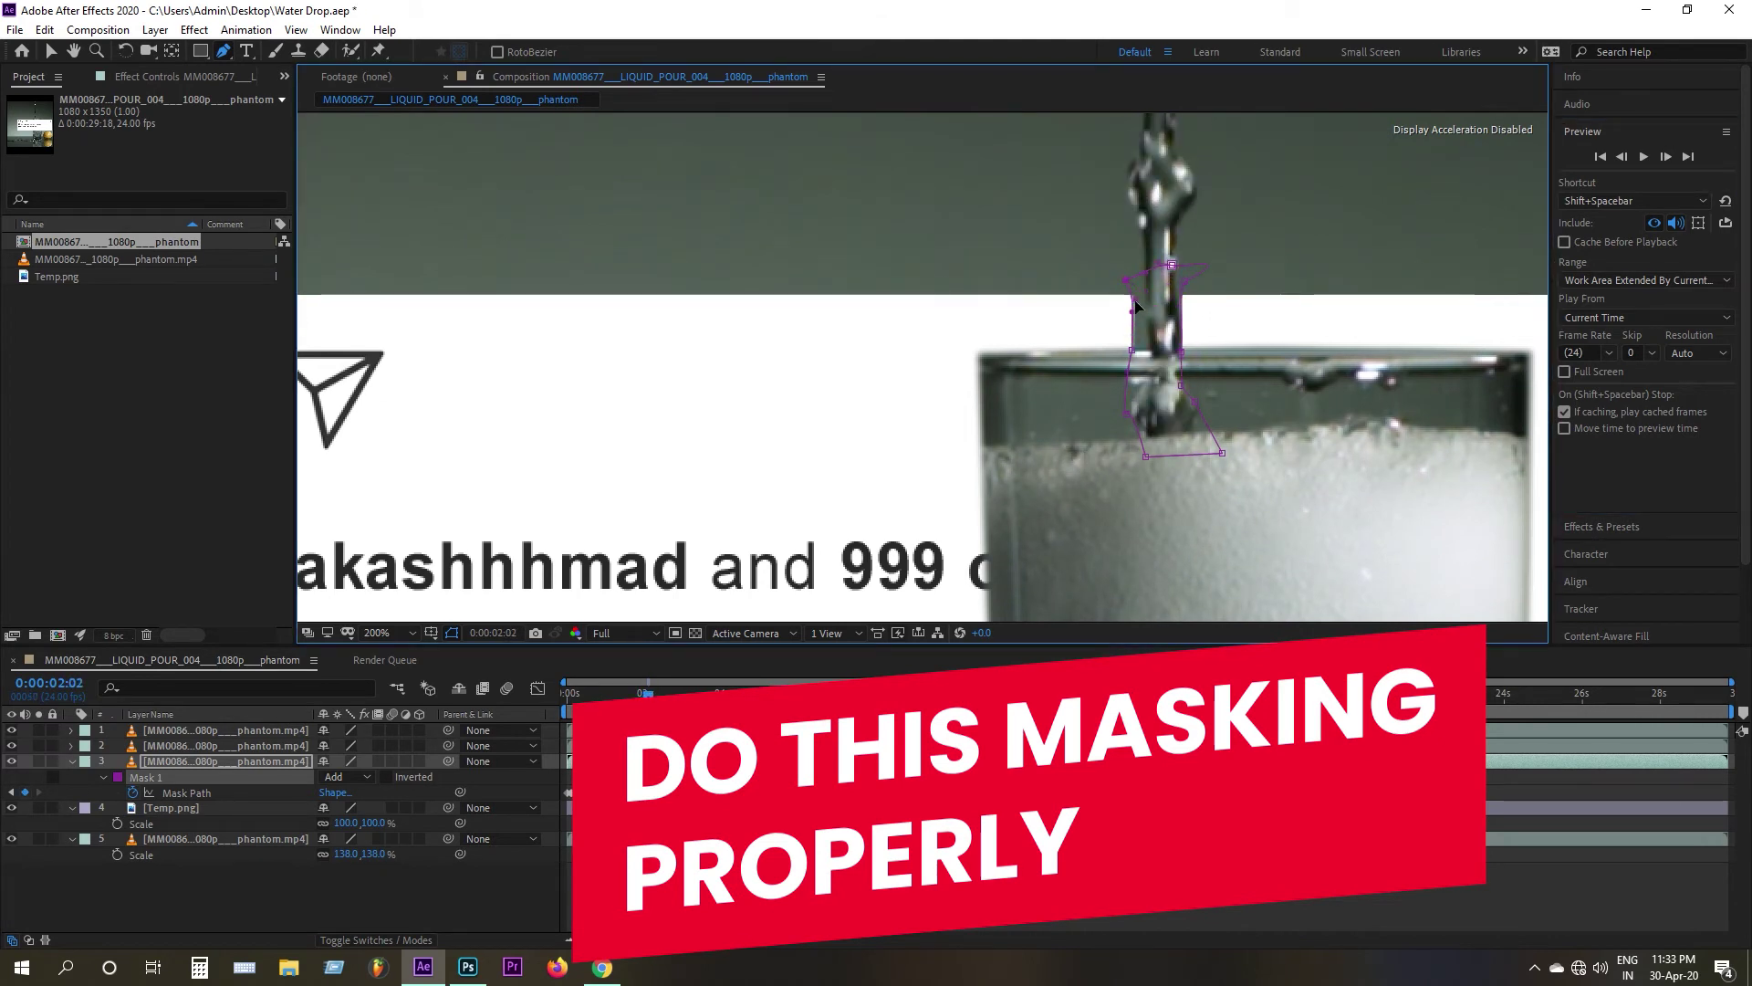
key(Page_Down)
key(Page_Down)
key(Page_Down)
key(Page_Down)
key(Page_Down)
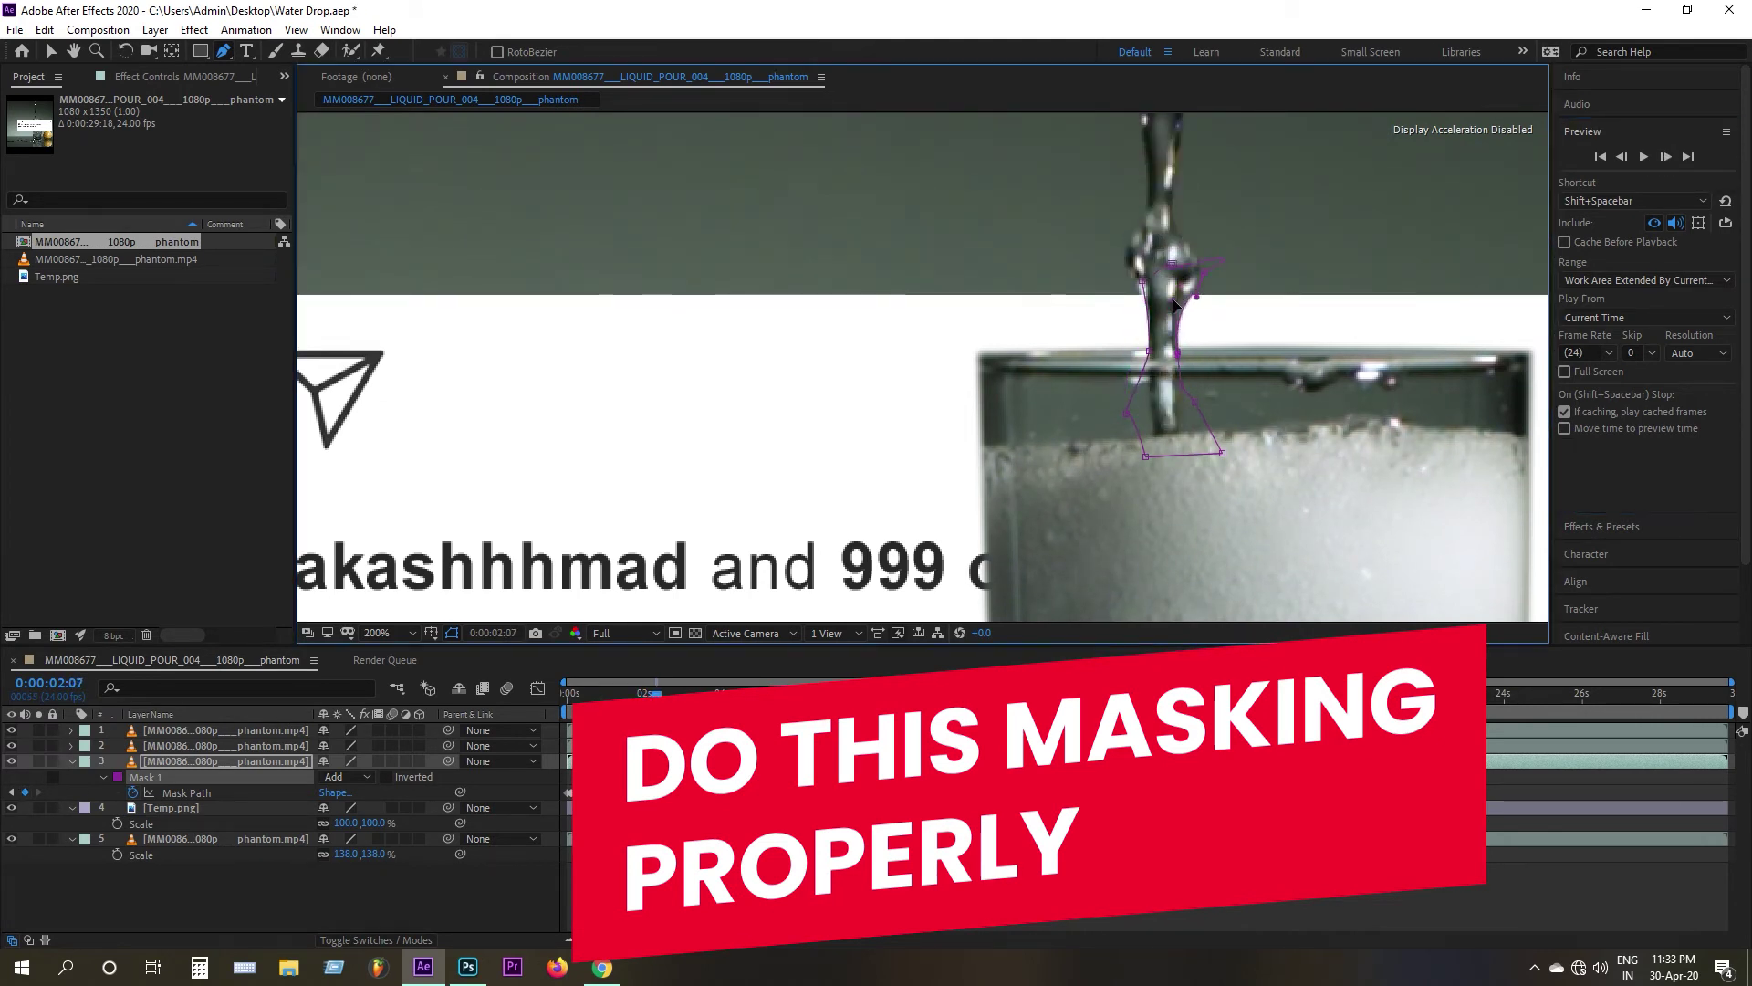
Step: Save the project and adjust the stream's mask path around the water through 0:00:02:10
key(Page_Down)
key(ctrl+s)
key(Page_Down)
drag(1201, 299, 1209, 333)
key(Page_Down)
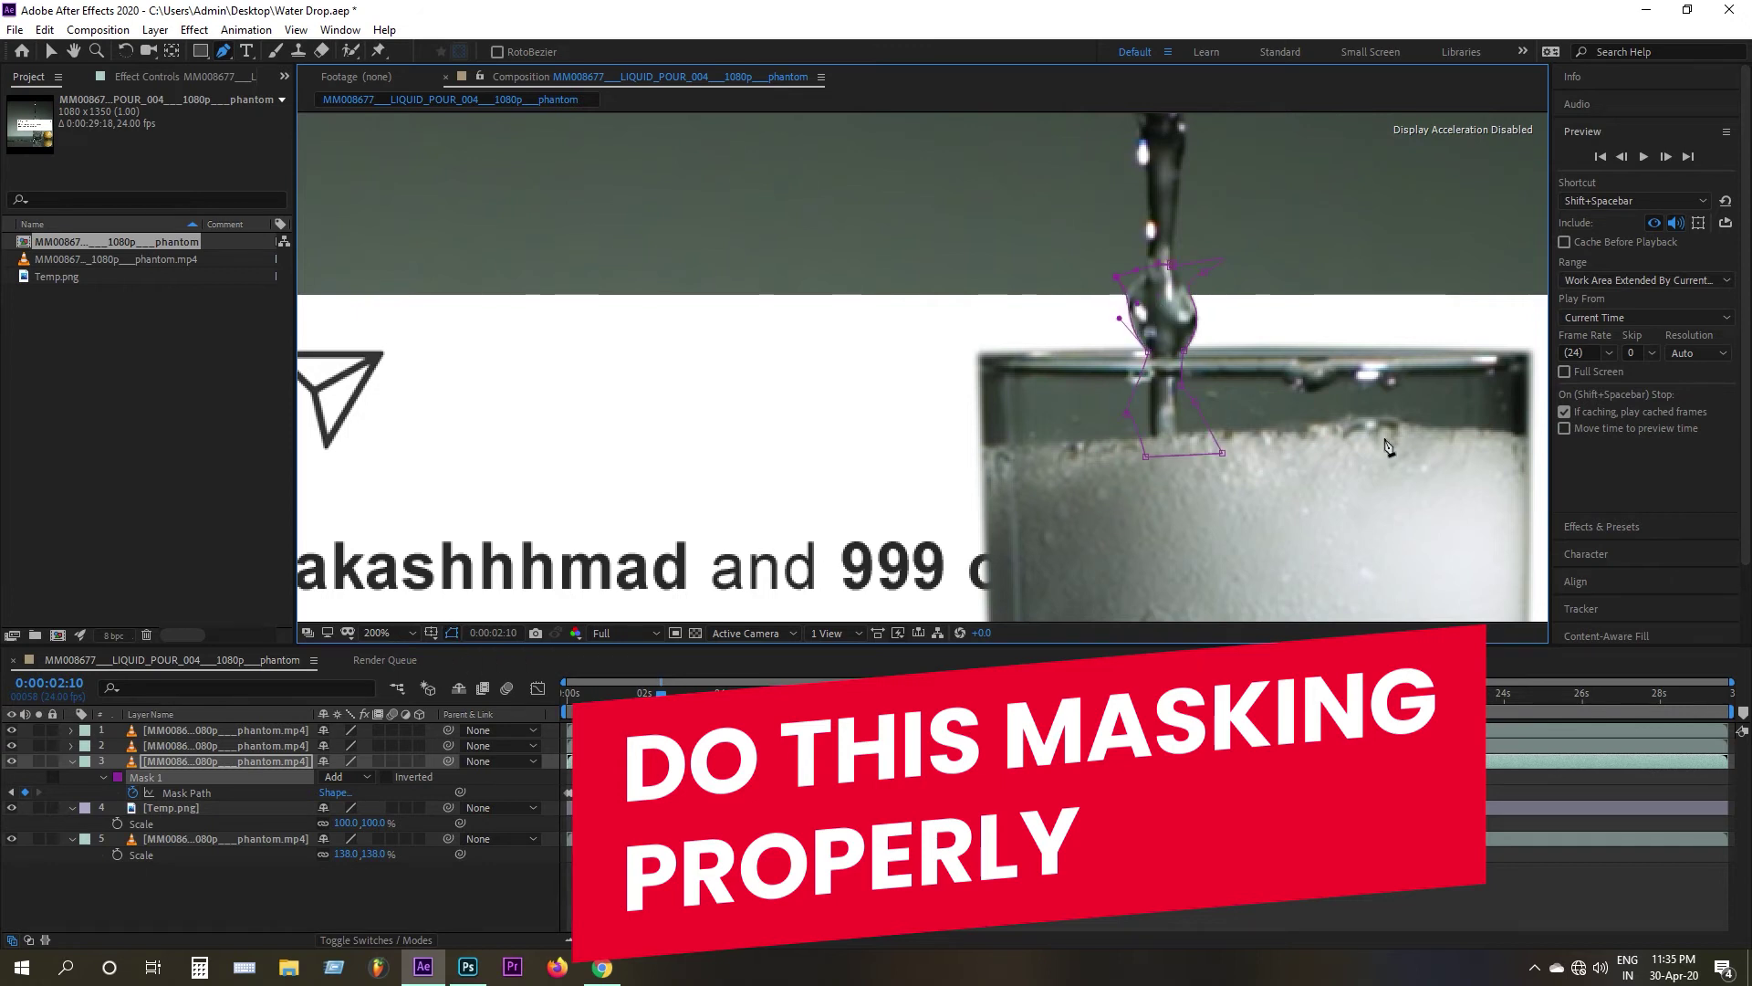
Step: Adjust the mask path's points to the narrowing stream from 0:00:02:12 to 0:00:02:15
double_click(1666, 157)
click(1205, 273)
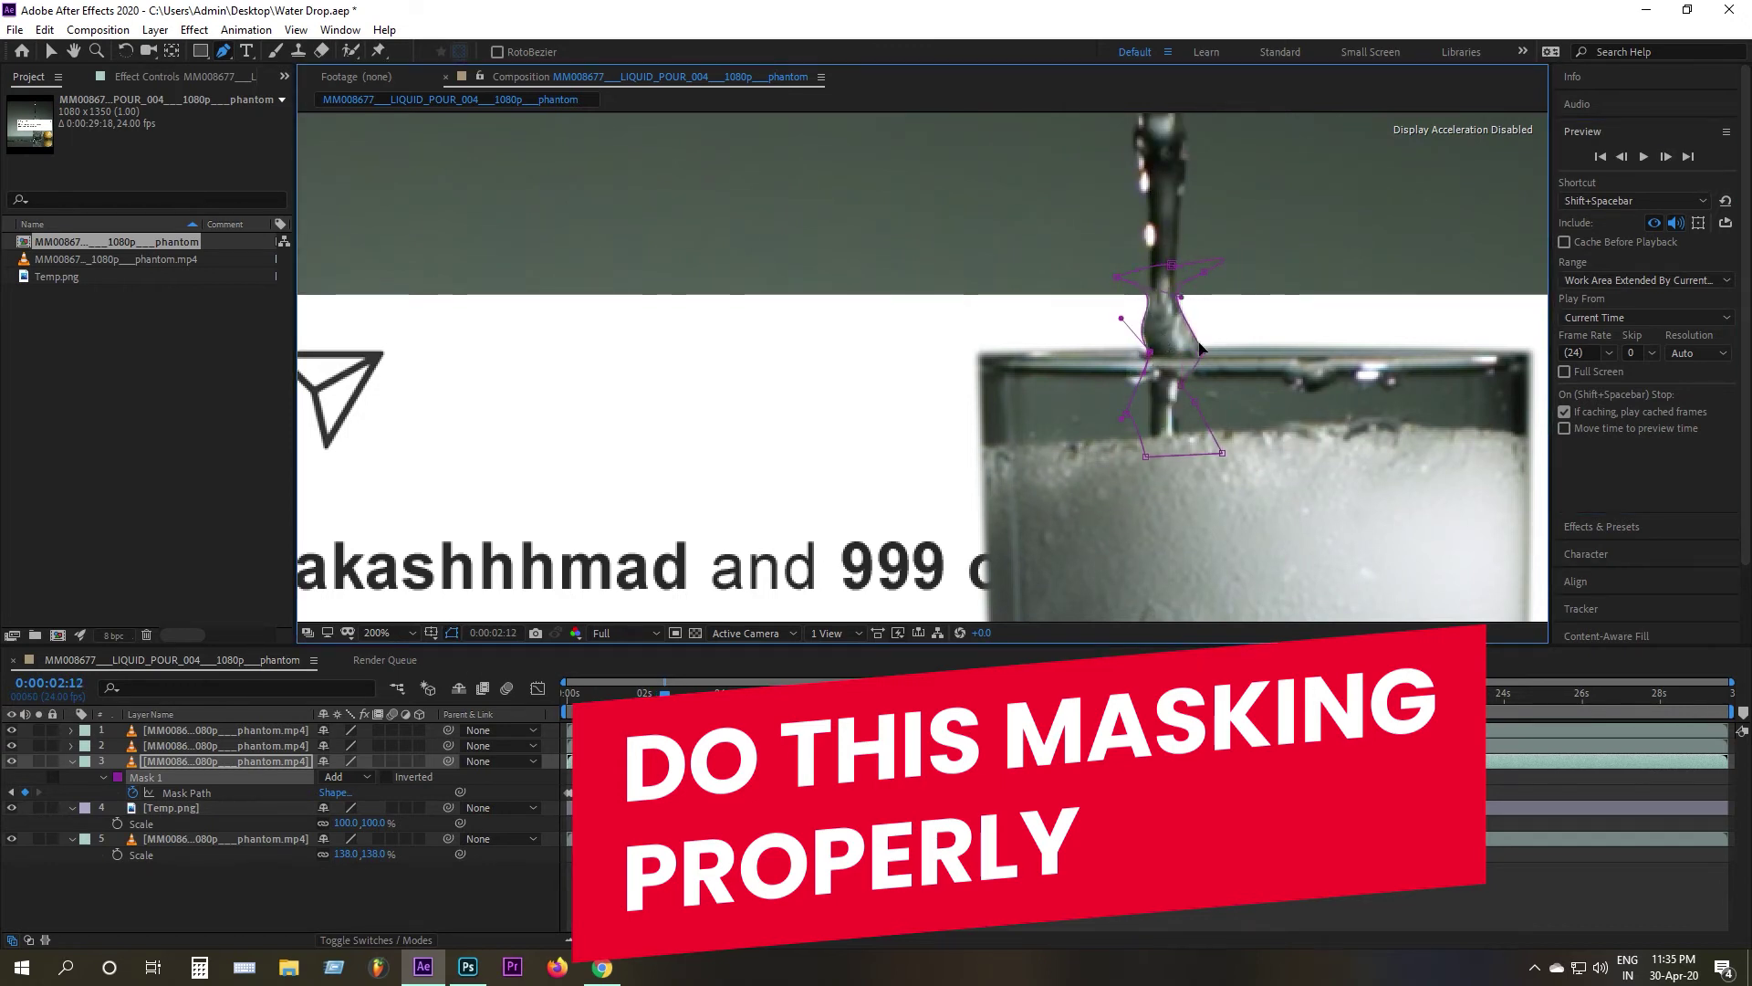
click(1665, 157)
mouse_move(1150, 353)
mouse_down()
mouse_move(1132, 350)
mouse_move(1194, 344)
mouse_move(1188, 386)
mouse_move(1147, 353)
mouse_up()
double_click(1665, 157)
drag(1115, 274, 1143, 269)
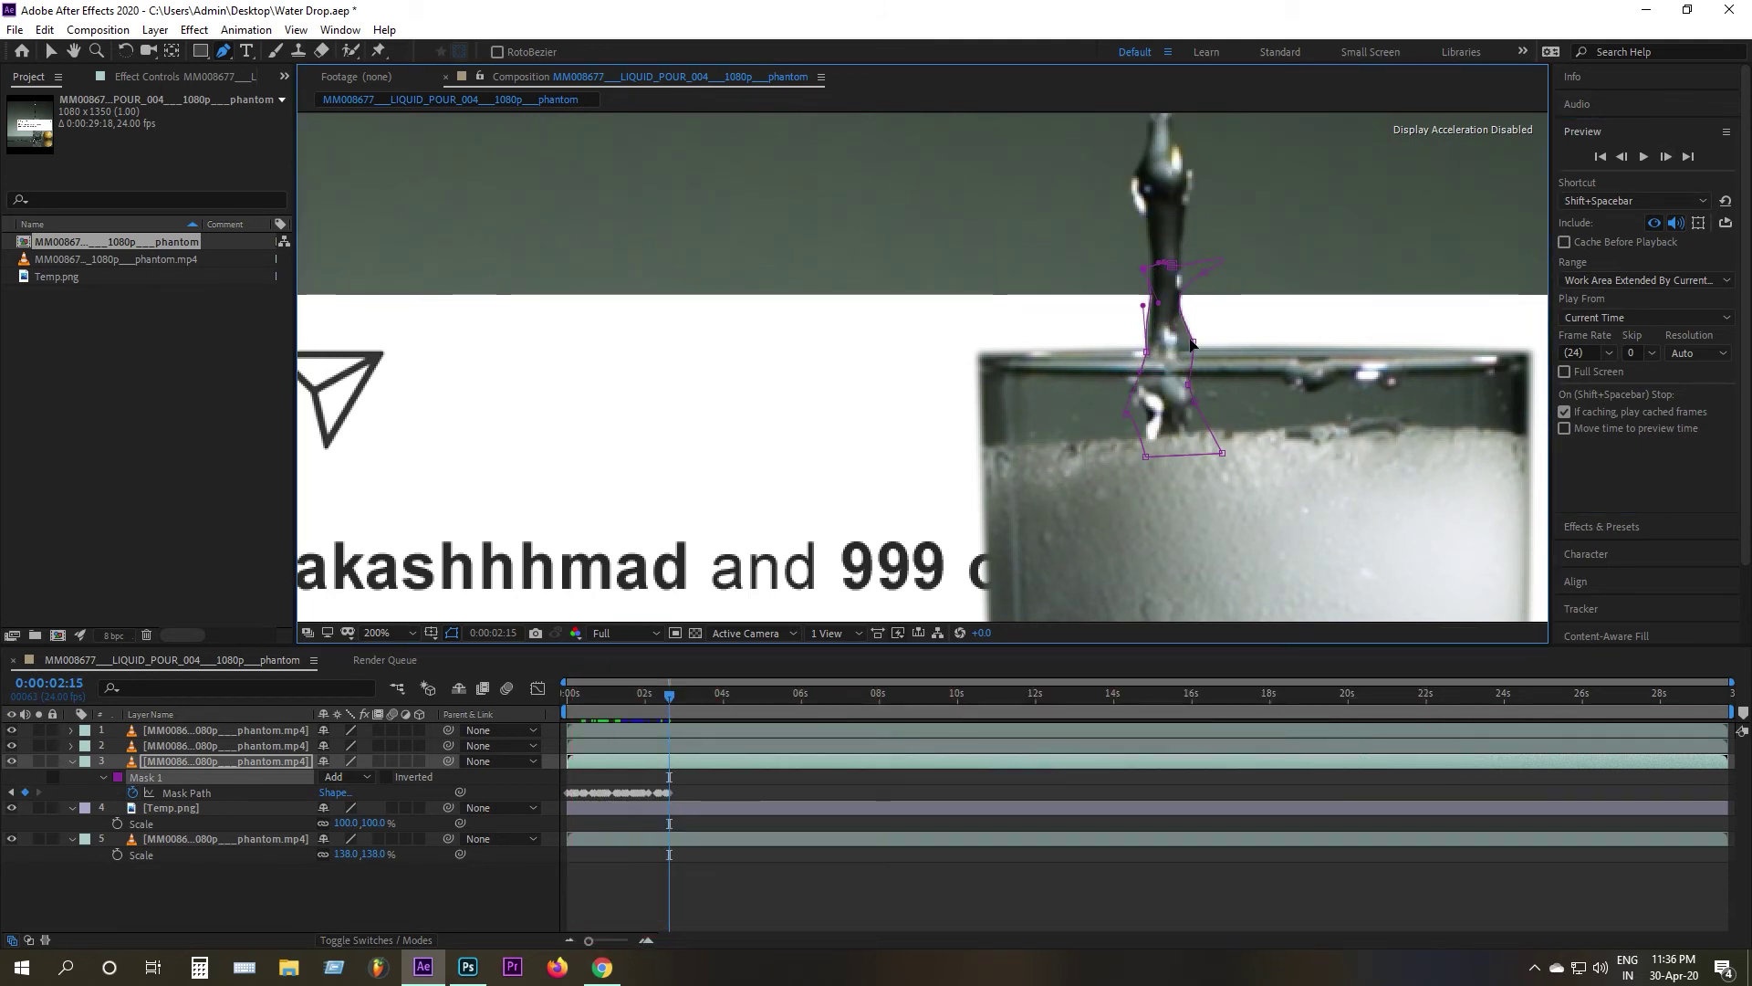
Step: Check the stream's edge without mask outlines and keyframe the mask path onward to 0:00:02:21
click(452, 633)
click(451, 633)
triple_click(1666, 157)
double_click(1666, 157)
drag(1182, 348, 1186, 348)
drag(1179, 282, 1195, 275)
key(Page_Down)
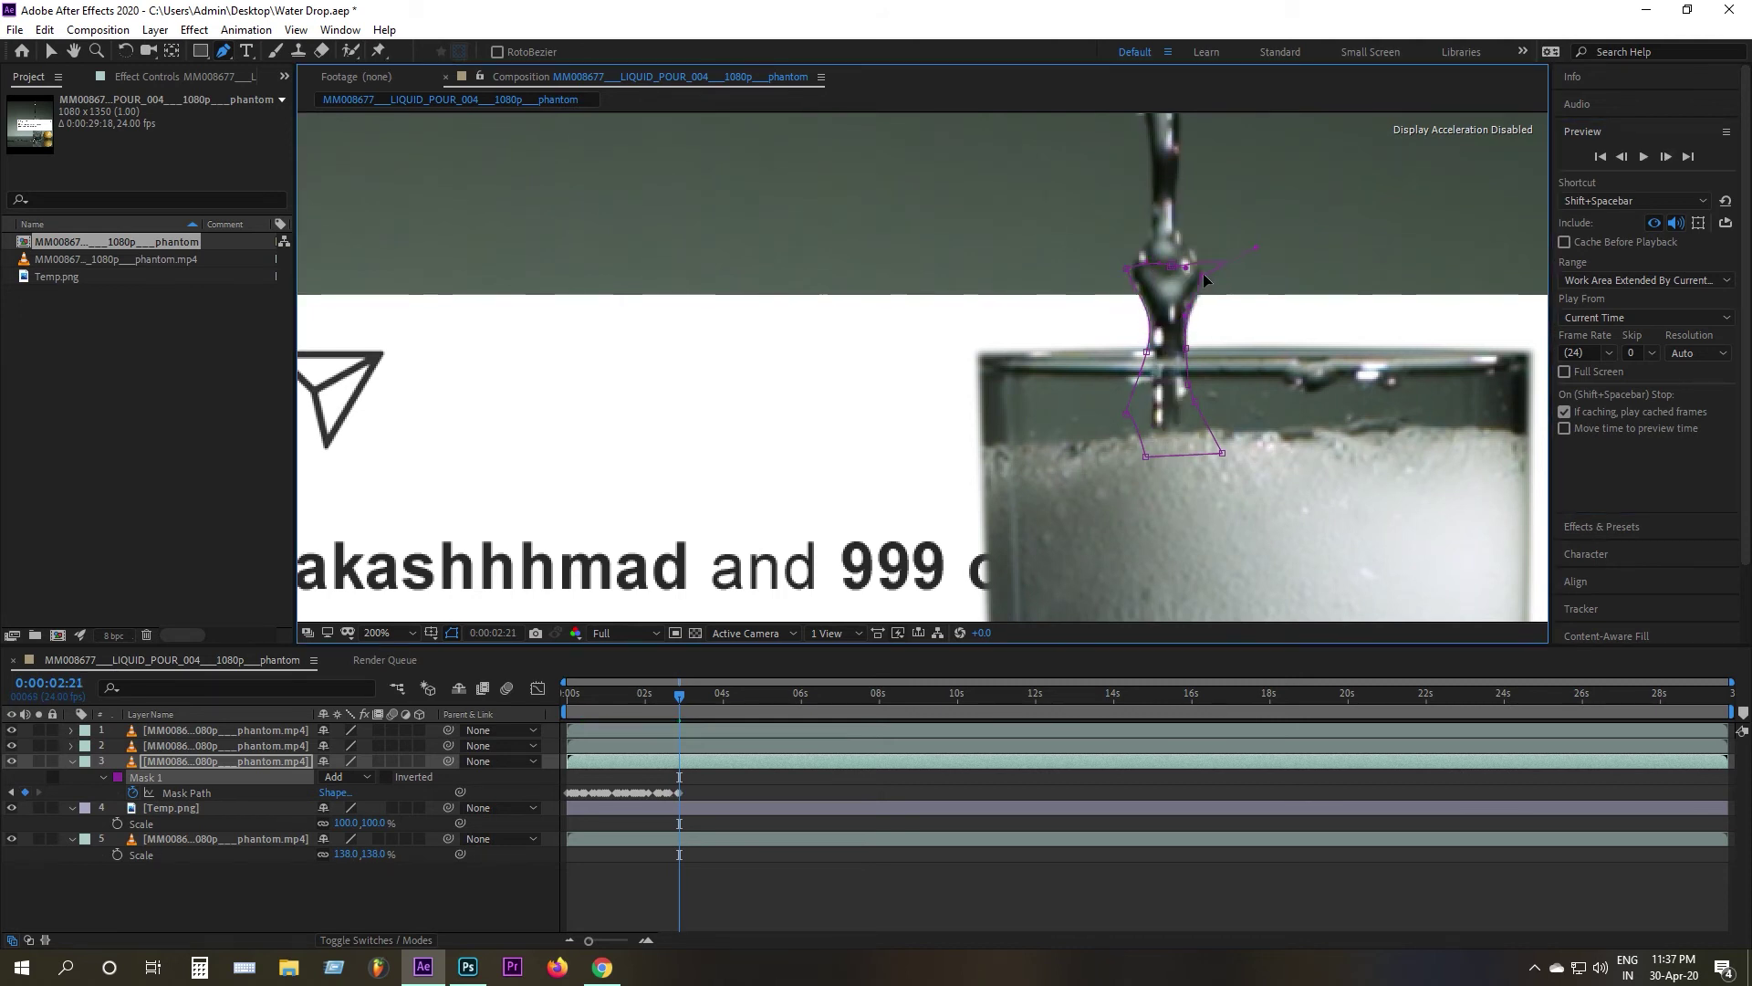
Step: Widen and curve the stream's mask path around the water bulge from 0:00:02:22 to 0:00:03:00
key(Page_Down)
drag(1205, 265, 1243, 305)
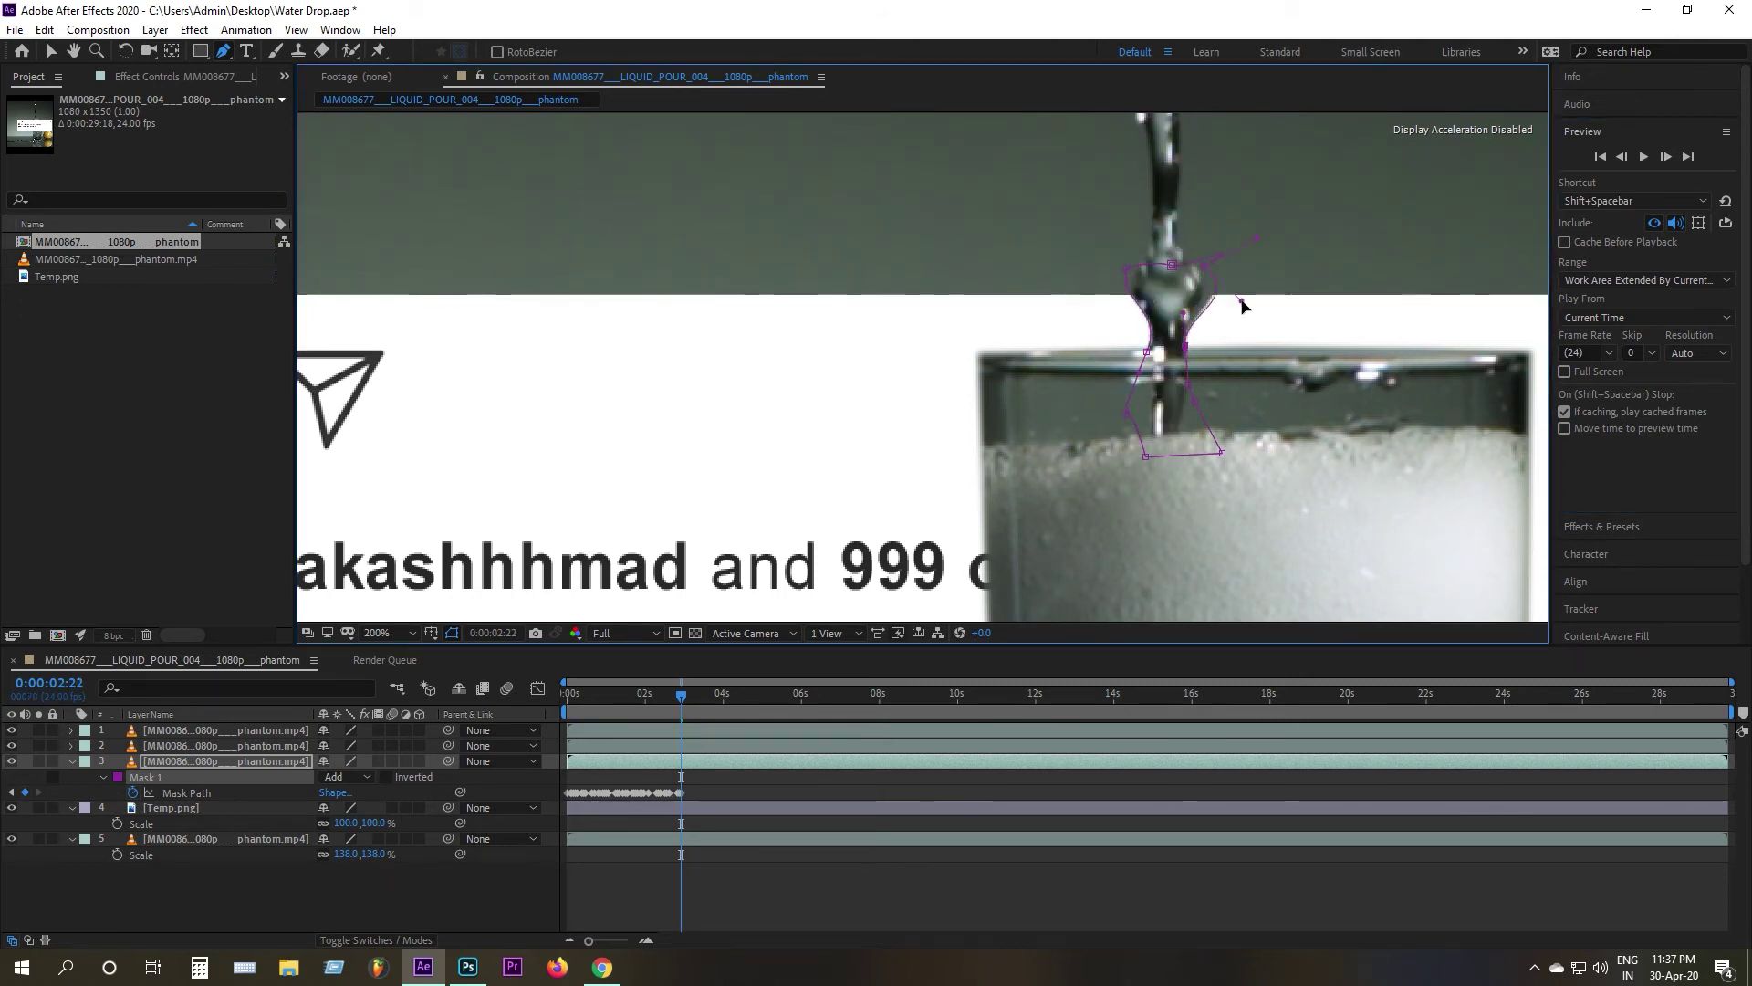
key(Page_Down)
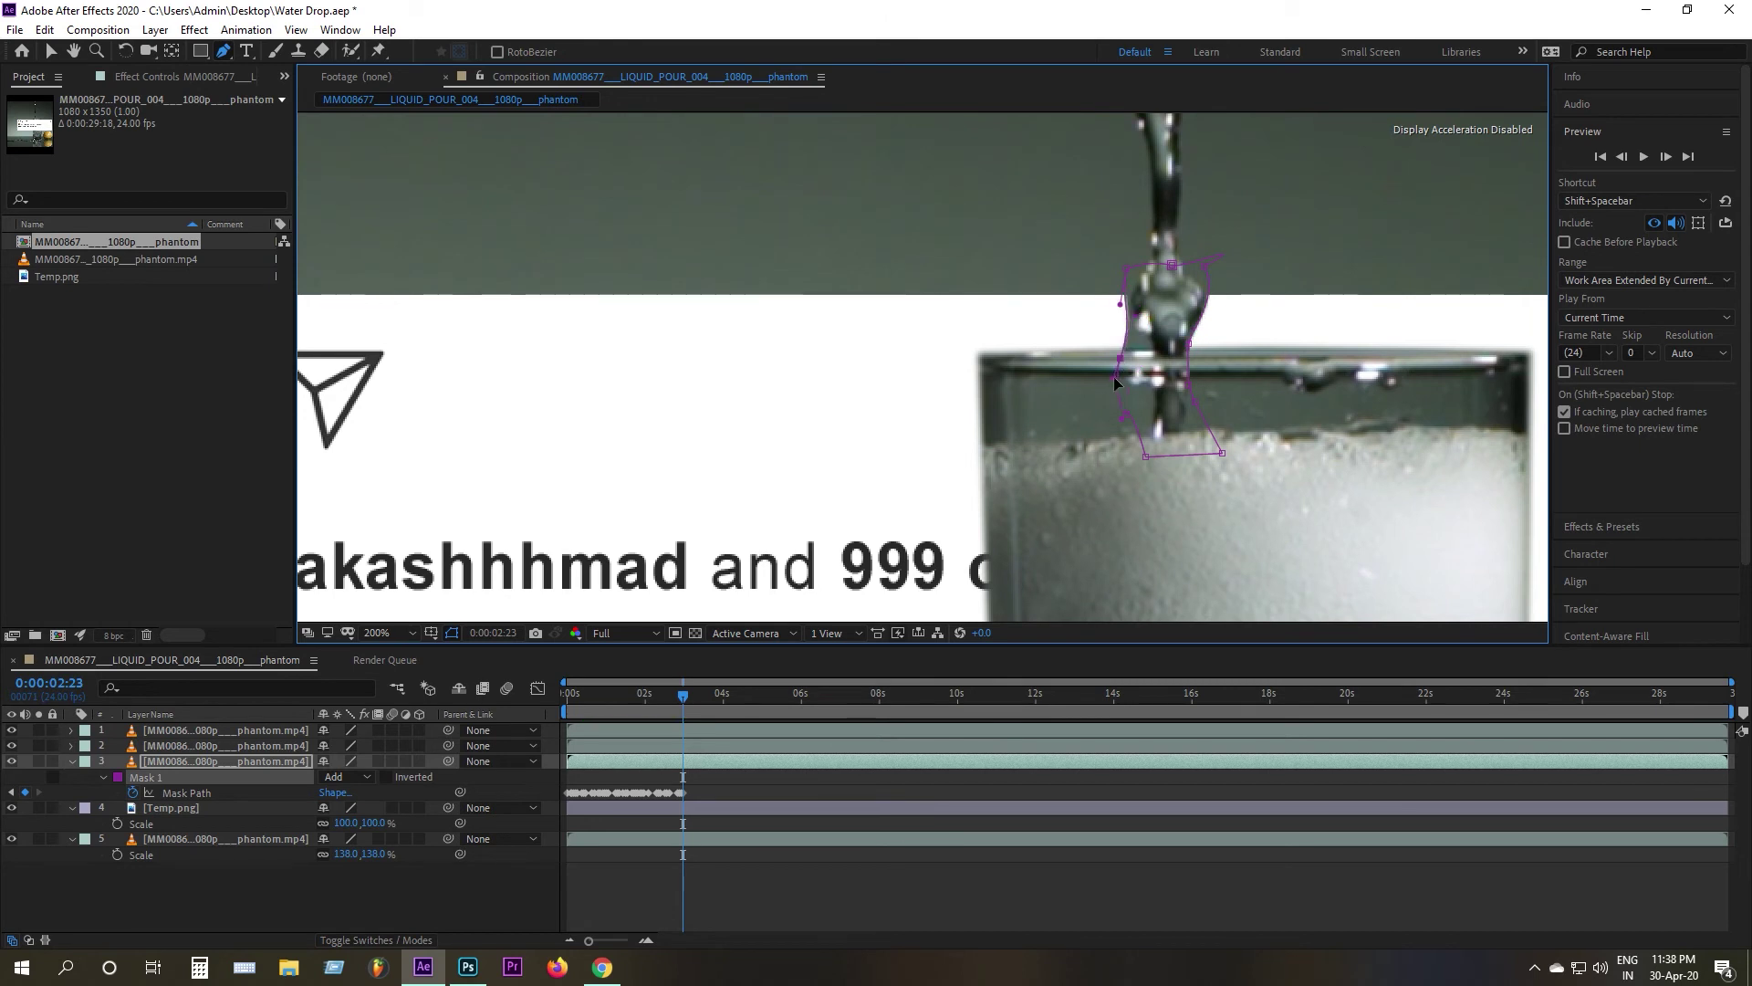
key(Page_Down)
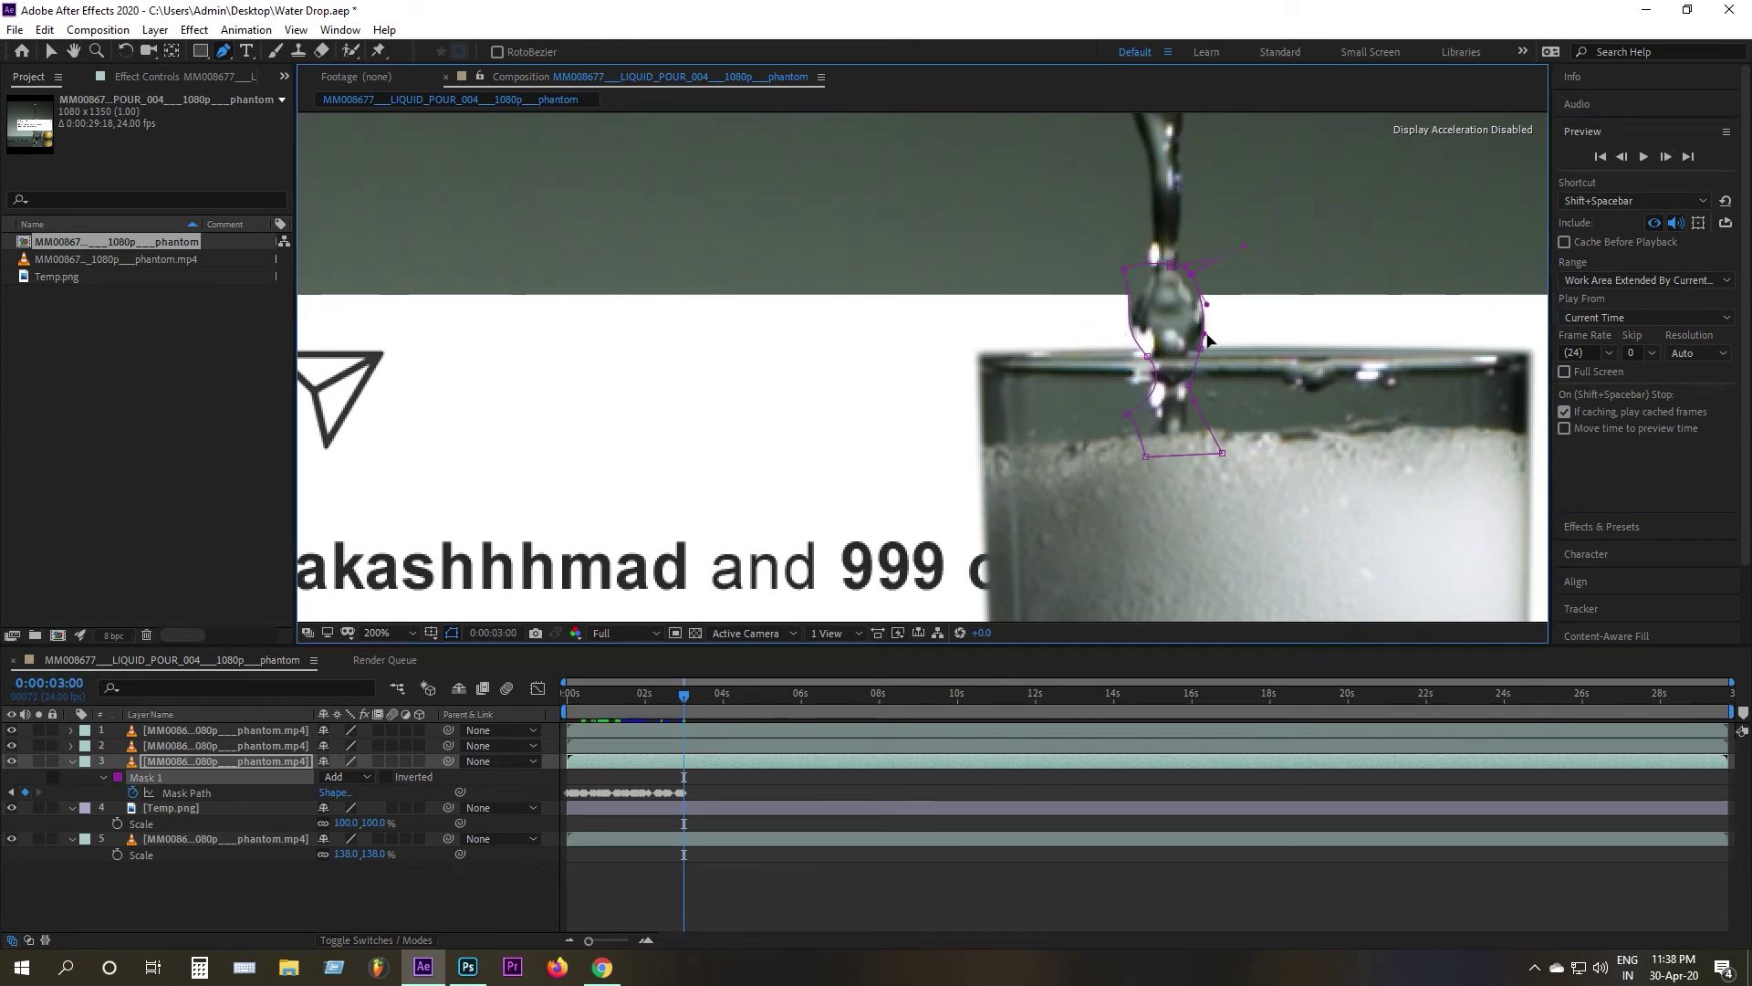
Step: Reshape the mask path around the descending water bulge from 0:00:03:01 to 0:00:03:03
key(Page_Down)
click(1183, 271)
drag(1164, 309, 1137, 359)
key(Page_Down)
key(Page_Down)
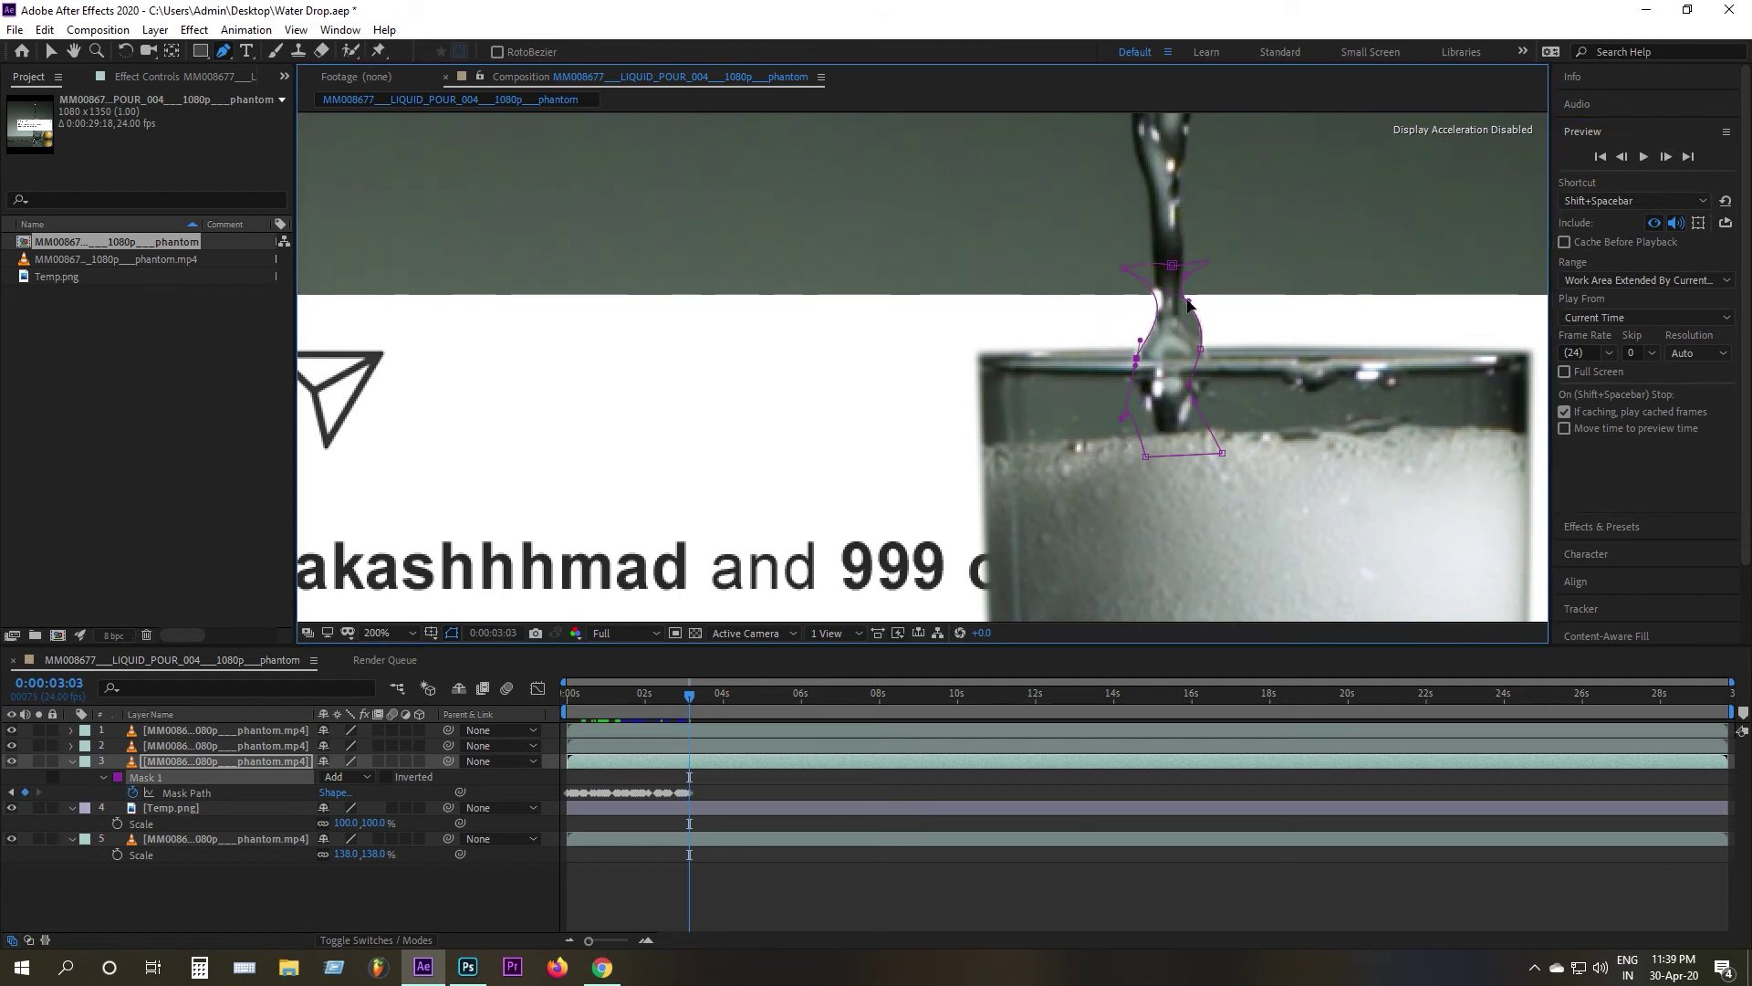
Step: Check the mask edge without outlines and refit the stream mask's points on the frames following 0:00:03:03
click(452, 632)
click(452, 632)
key(Page_Down)
key(Page_Down)
key(Page_Down)
drag(1186, 275, 1190, 313)
drag(1187, 352, 1190, 353)
Step: Recheck the mask edge without outlines and adjust the stream's mask path through 0:00:03:12
click(452, 633)
click(452, 633)
triple_click(1666, 156)
drag(1157, 361, 1153, 362)
click(1665, 156)
drag(1187, 277, 1183, 284)
key(Page_Down)
key(Page_Down)
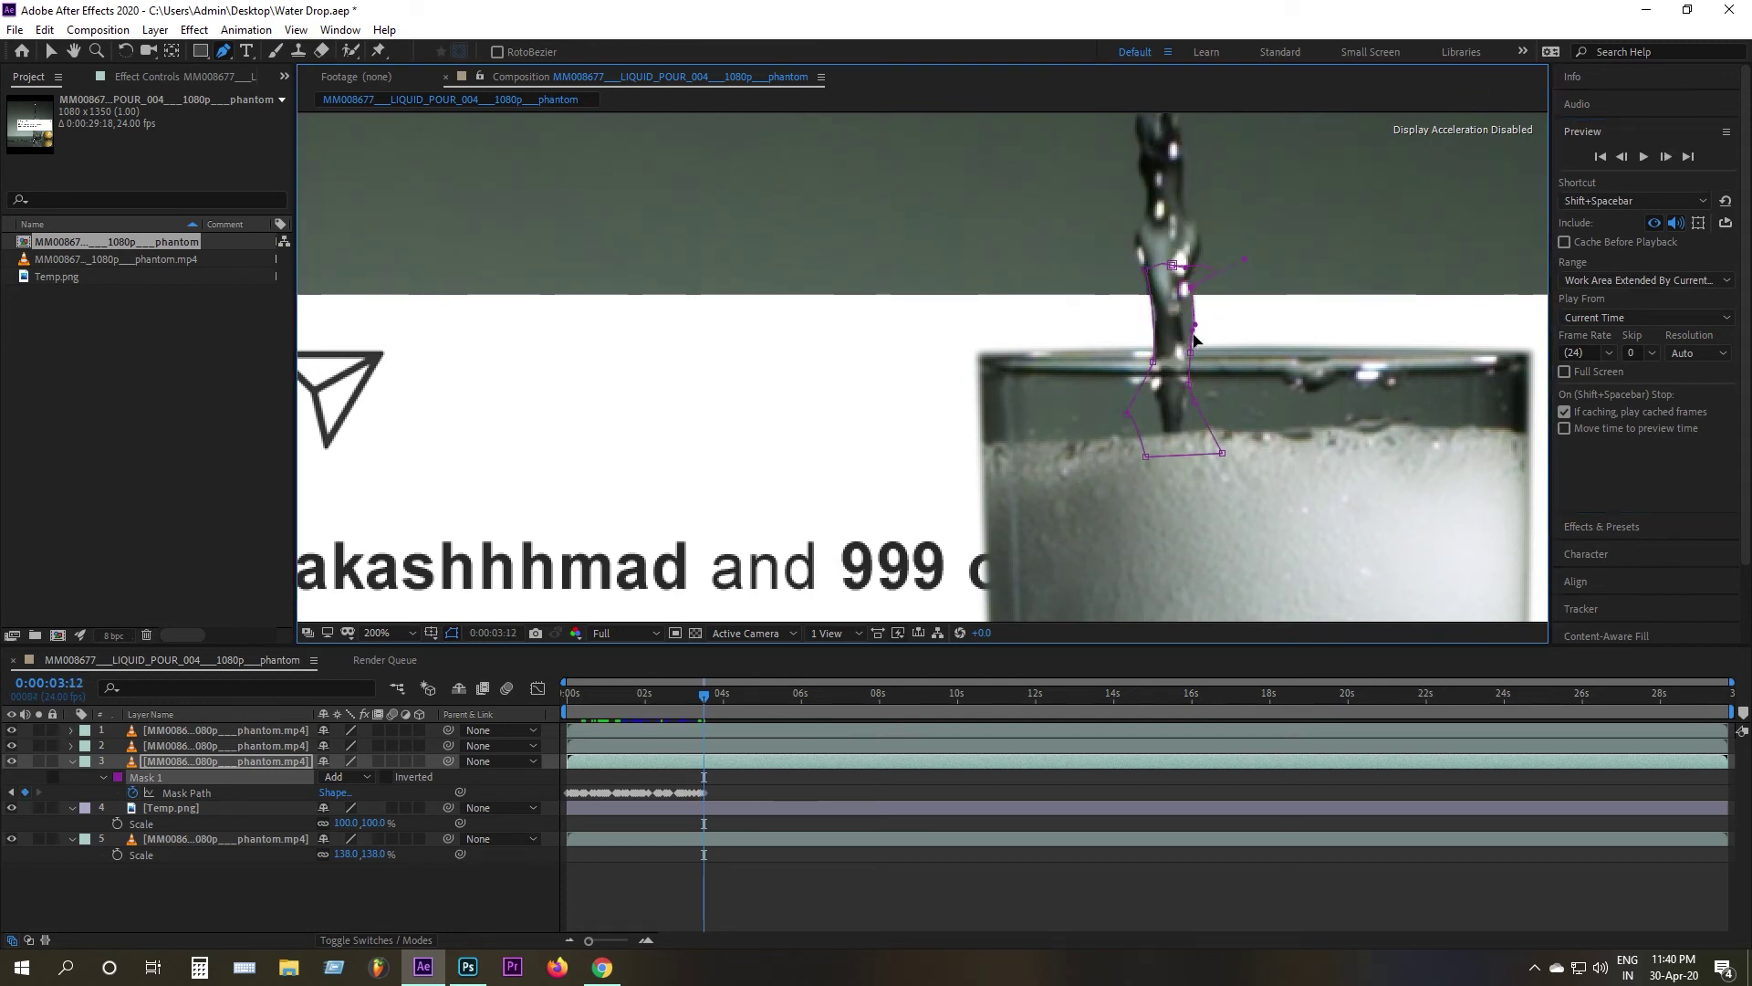
Step: Keyframe the stream's mask path around the flared water from 0:00:03:13 to 0:00:03:17
key(Page_Down)
key(Page_Down)
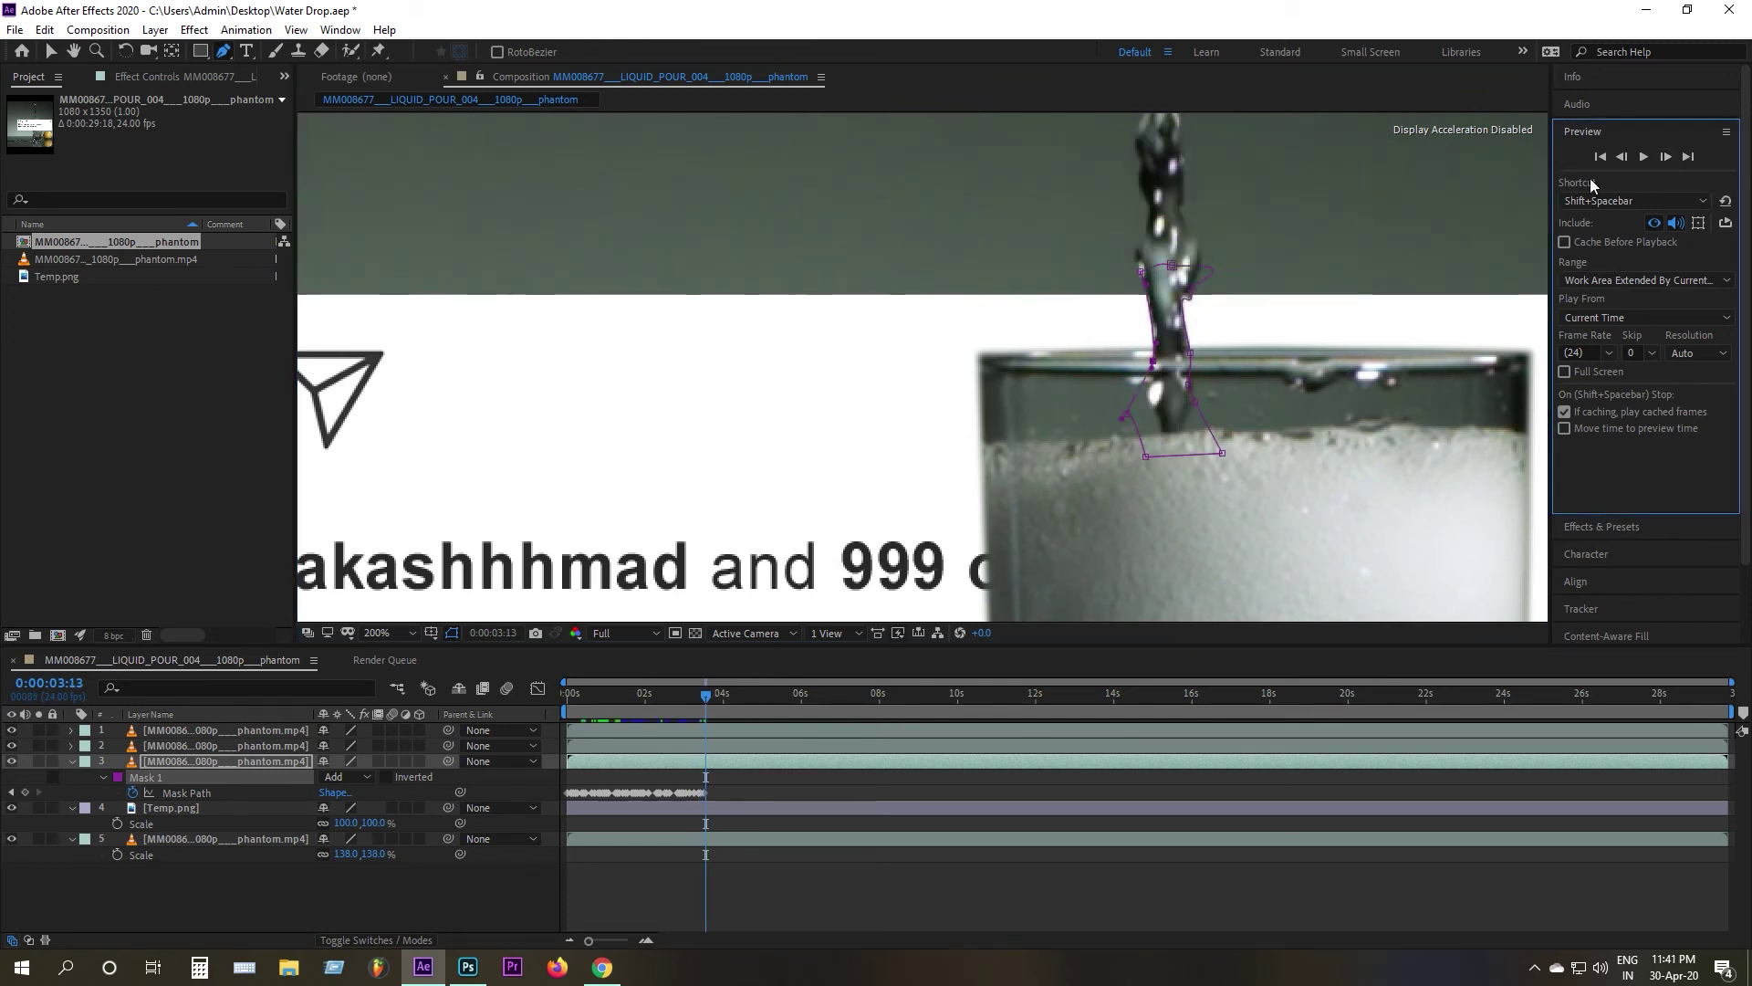
key(Page_Down)
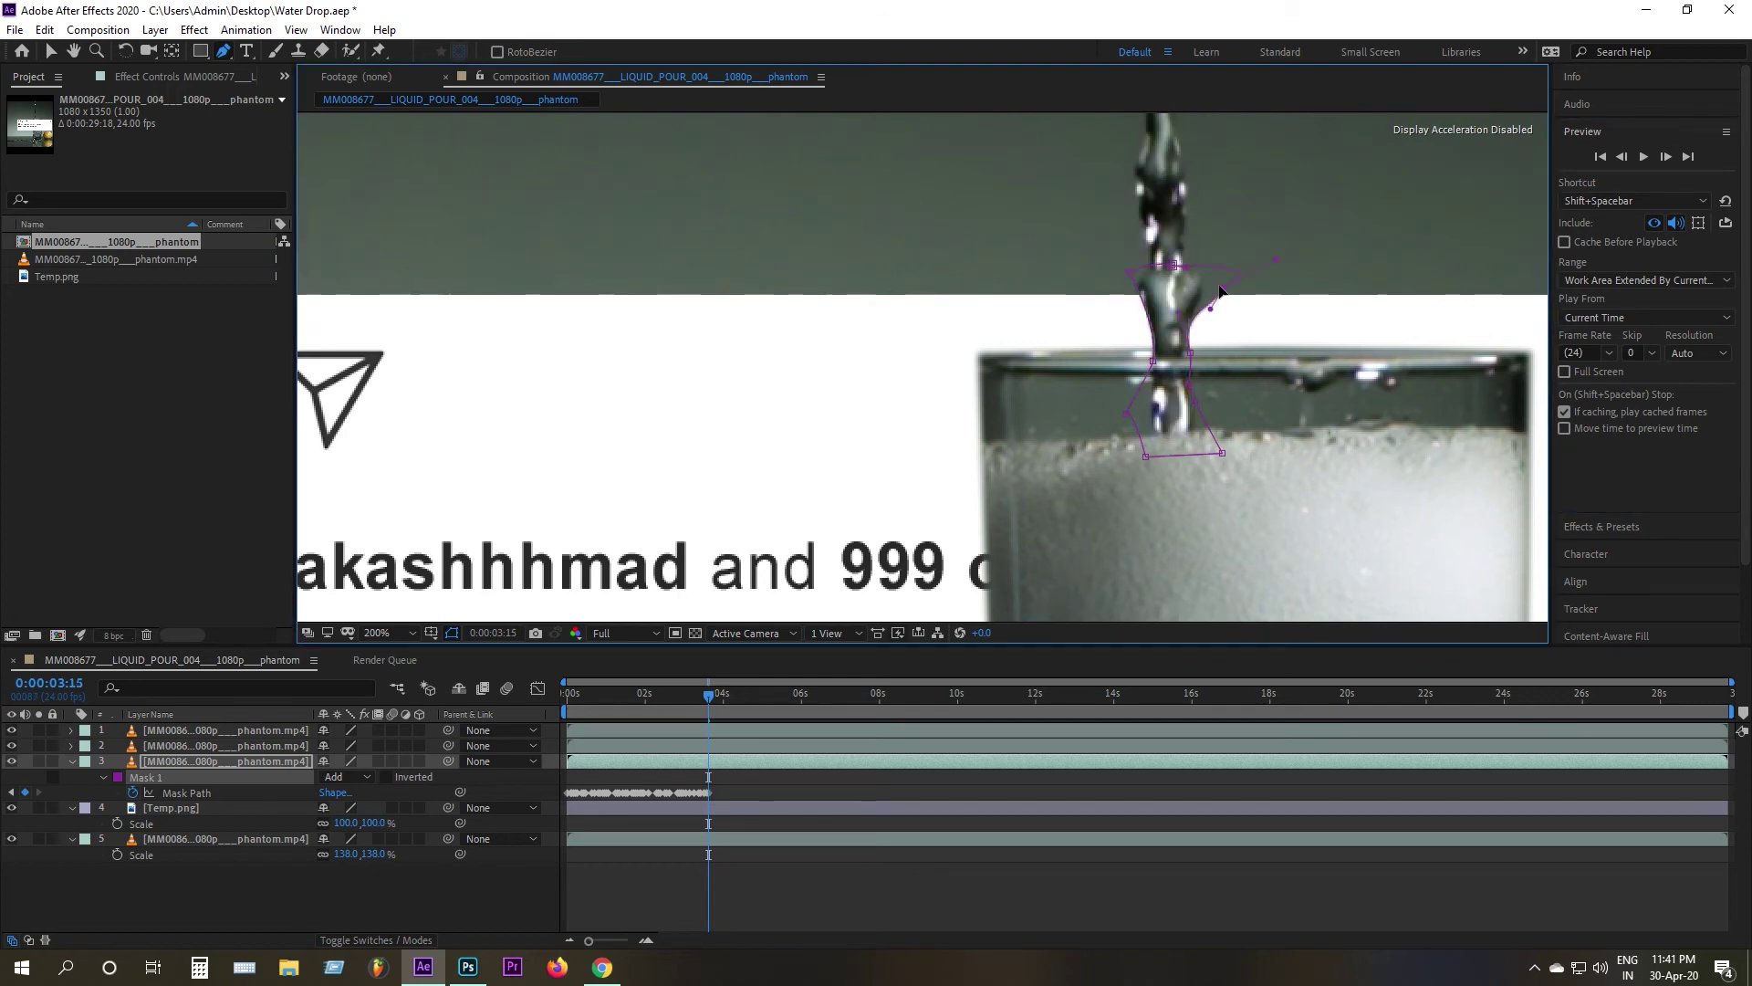
key(Page_Down)
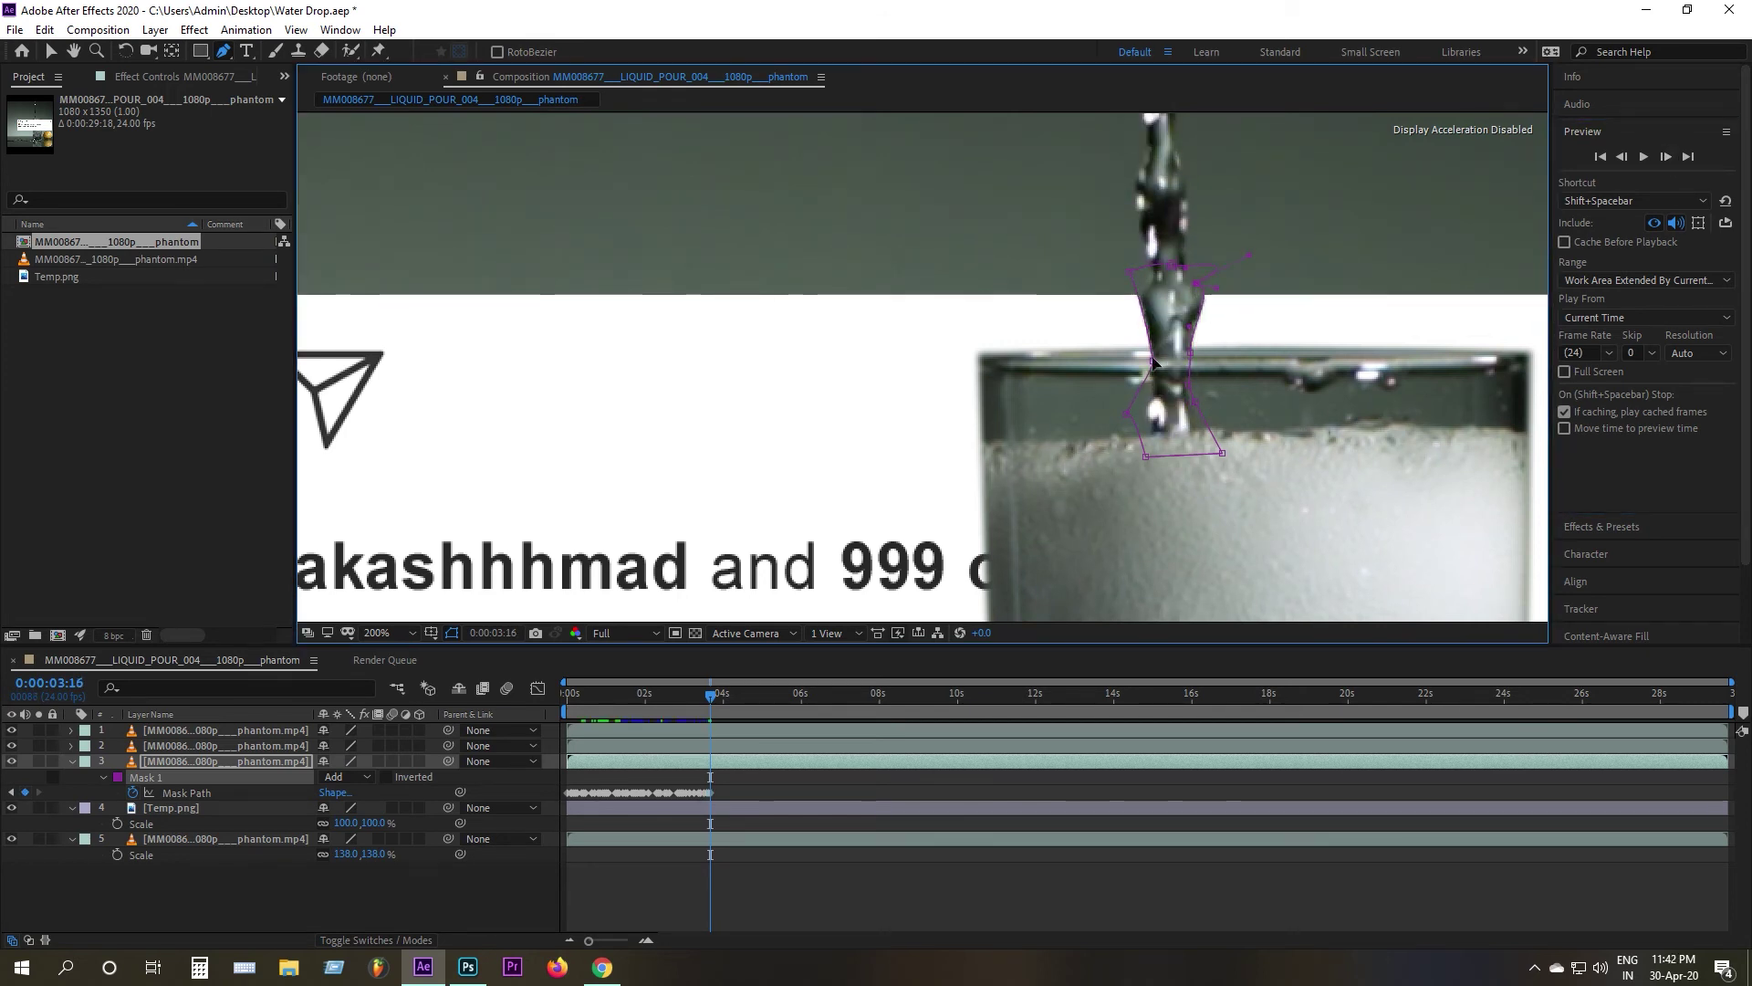
key(Page_Down)
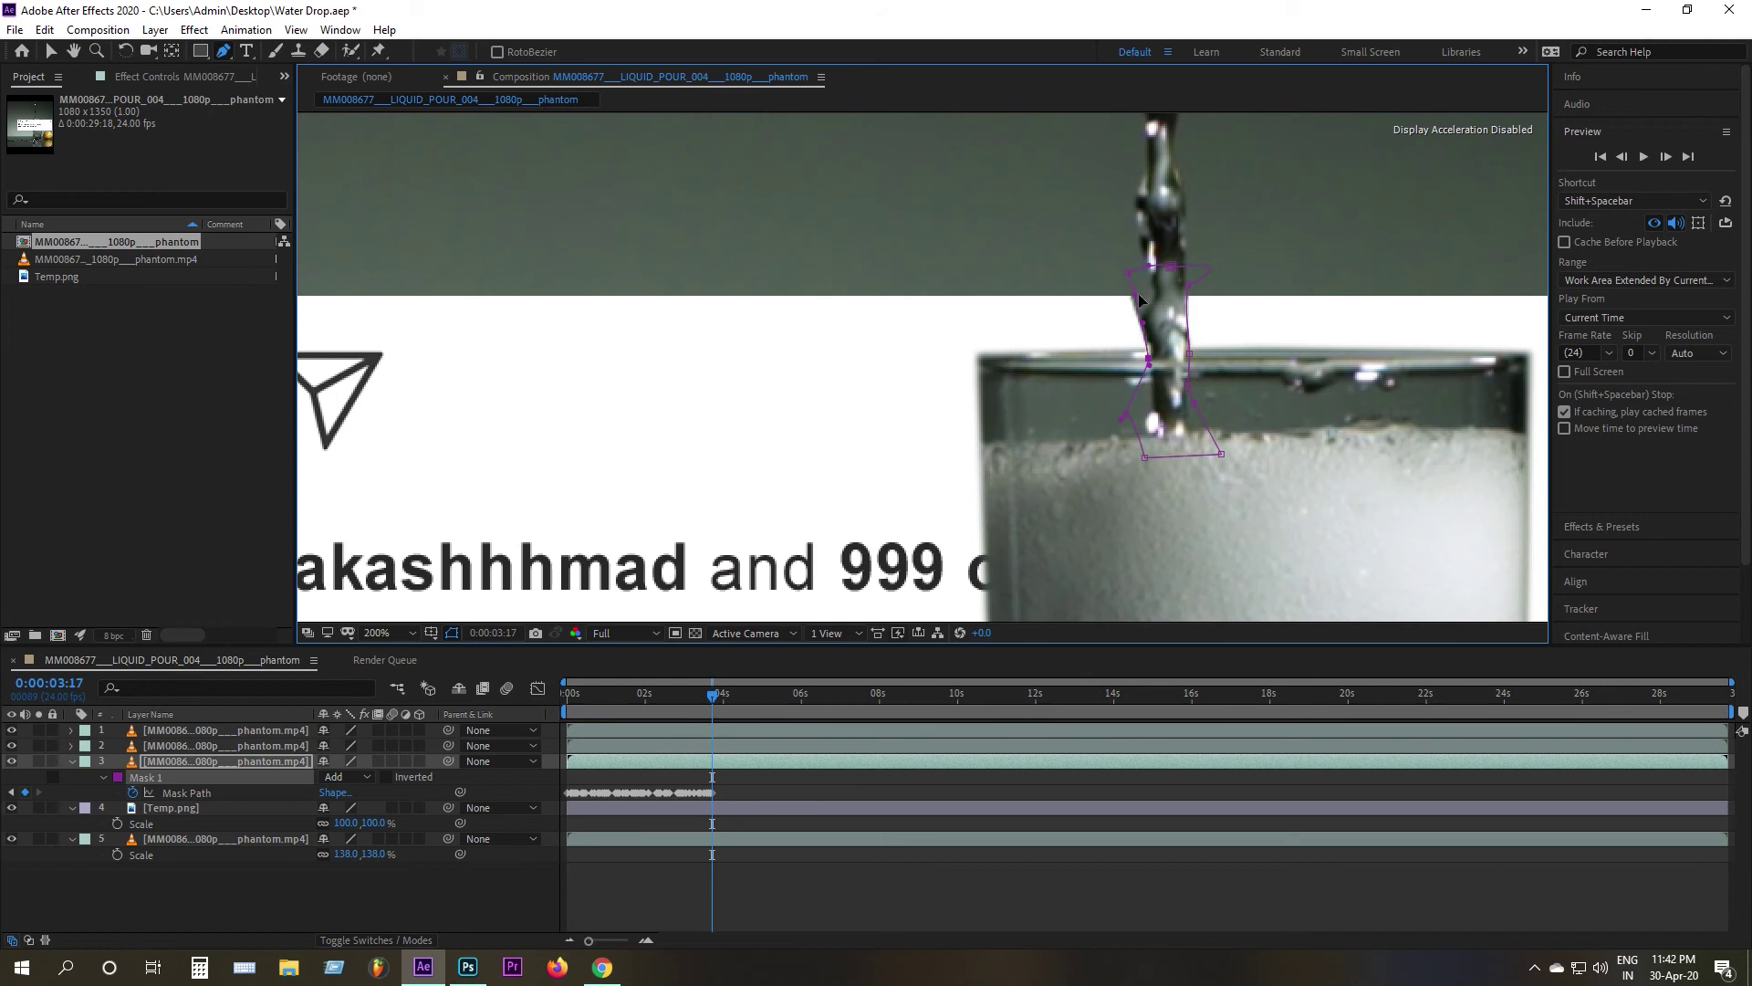
Step: Reshape the mask path's side points to match the moving stream on the frames following 0:00:03:17
drag(1098, 359, 1175, 290)
click(1666, 157)
click(1666, 157)
click(1666, 157)
click(1665, 157)
drag(1145, 273, 1125, 279)
drag(1141, 344, 1166, 333)
click(1666, 157)
mouse_move(1124, 278)
mouse_down()
mouse_move(1115, 299)
mouse_move(1152, 296)
mouse_move(1141, 338)
mouse_move(1208, 351)
mouse_move(1150, 347)
mouse_move(1208, 354)
mouse_move(1161, 330)
mouse_move(1144, 354)
mouse_move(1215, 339)
mouse_move(1148, 319)
mouse_move(1130, 293)
mouse_up()
Step: Continue keyframing the stream's mask path frame by frame up to 0:00:04:19
click(1666, 157)
click(1665, 157)
click(1665, 157)
click(1666, 157)
click(1666, 157)
click(1665, 157)
click(1666, 157)
click(1666, 157)
key(Page_Down)
key(Page_Down)
key(Page_Down)
key(Page_Down)
key(Page_Down)
click(1666, 157)
click(1666, 157)
click(1666, 157)
click(1666, 157)
click(1666, 157)
click(1666, 157)
click(1666, 157)
drag(1153, 350, 1149, 353)
key(Page_Down)
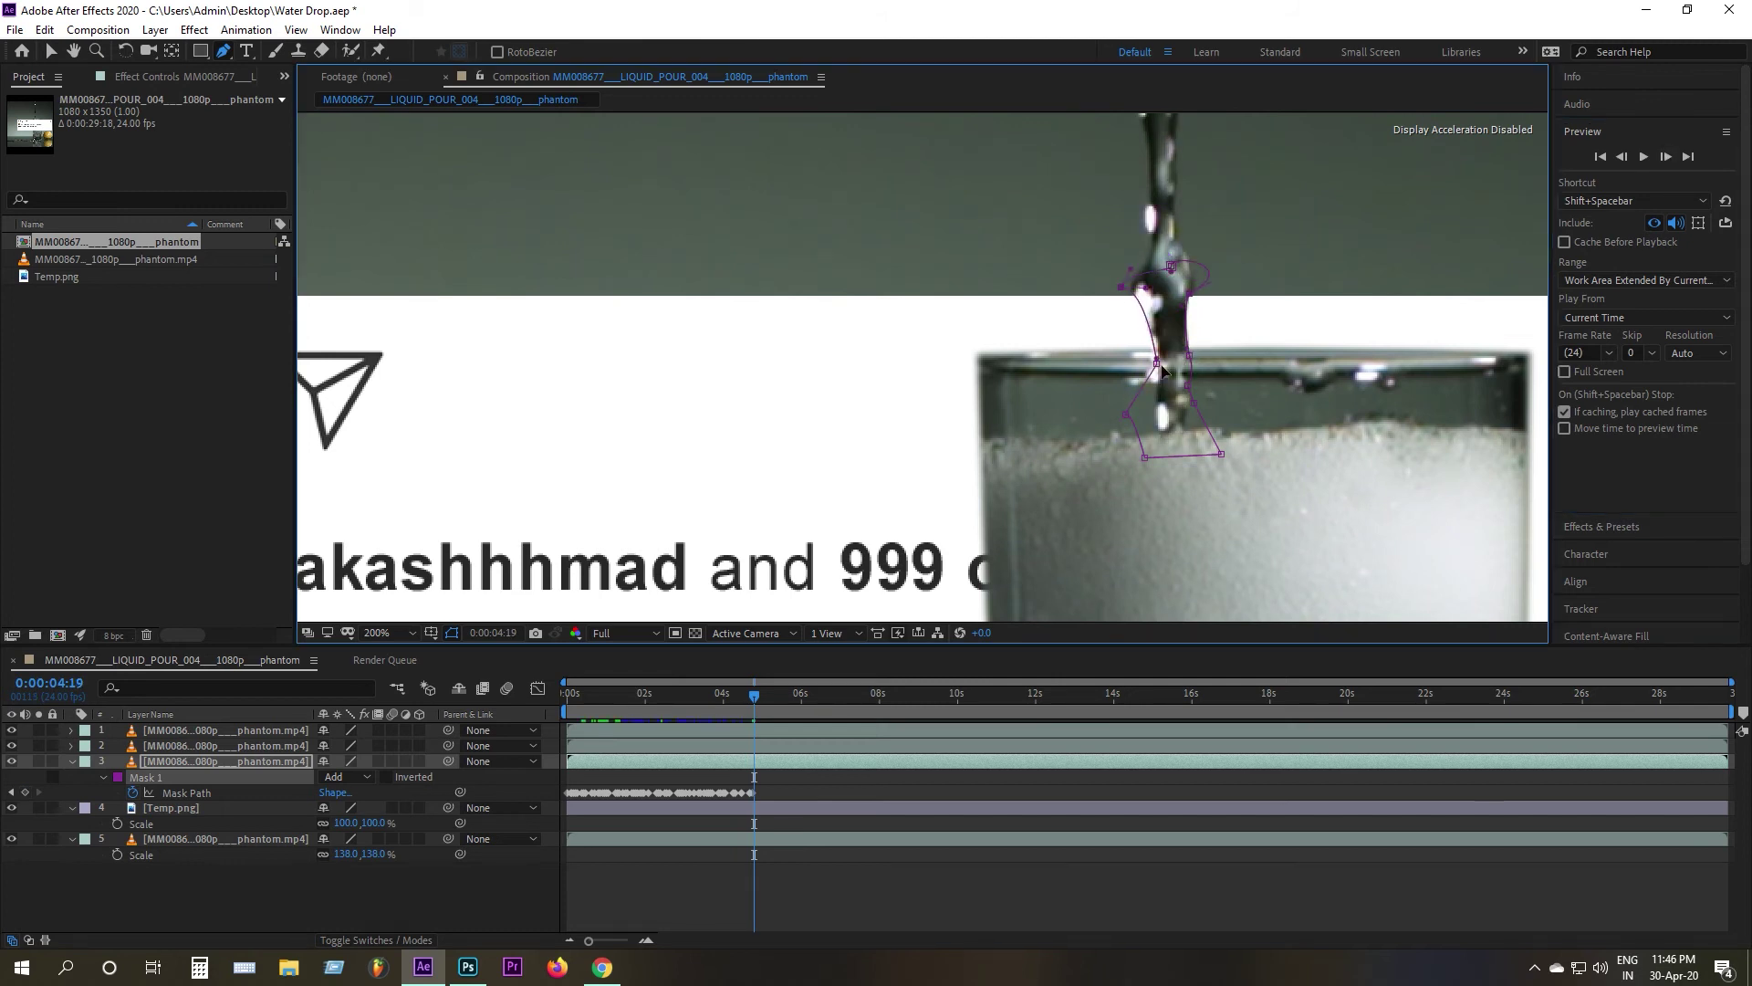
Step: Keyframe the stream's mask path frame by frame from 0:00:04:19 to 0:00:04:23 and save the project
drag(1187, 295, 1194, 287)
click(1666, 157)
drag(1156, 363, 1162, 372)
click(1666, 157)
drag(1134, 309, 1188, 288)
click(1666, 157)
click(1666, 157)
drag(1189, 355, 1202, 353)
key(ctrl+s)
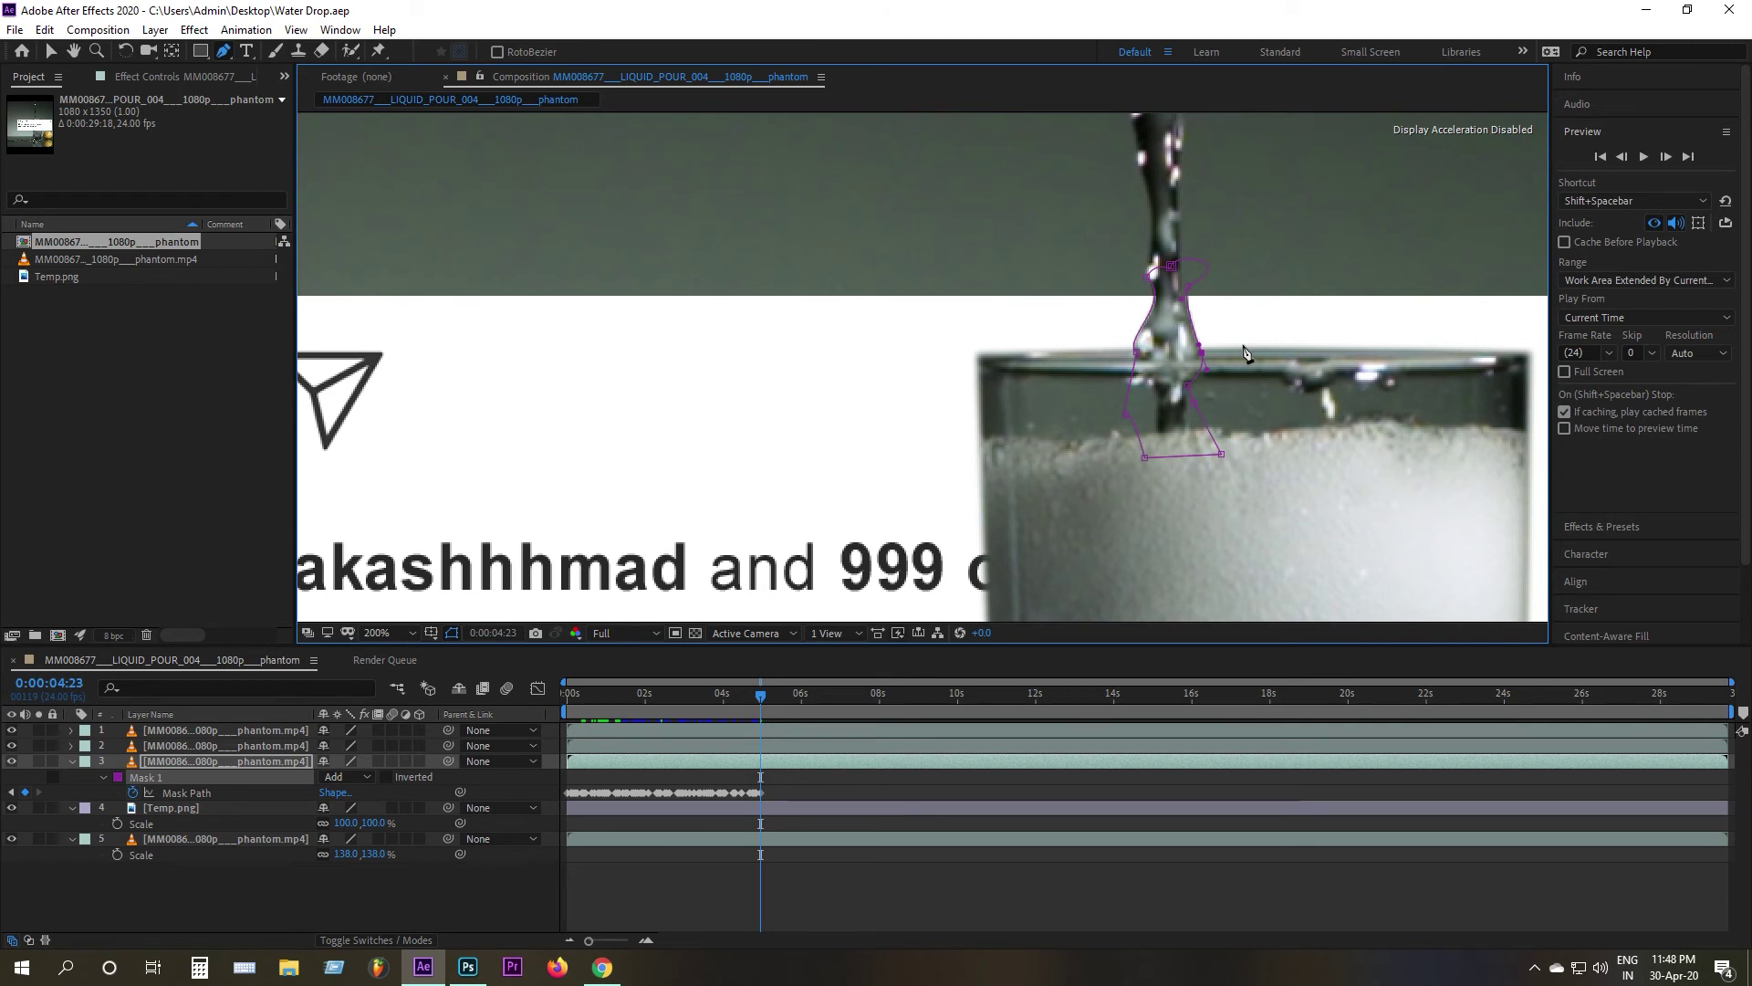
Step: Split the masked stream layer at 0:00:23:03
drag(761, 696, 1479, 771)
key(ctrl+shift+d)
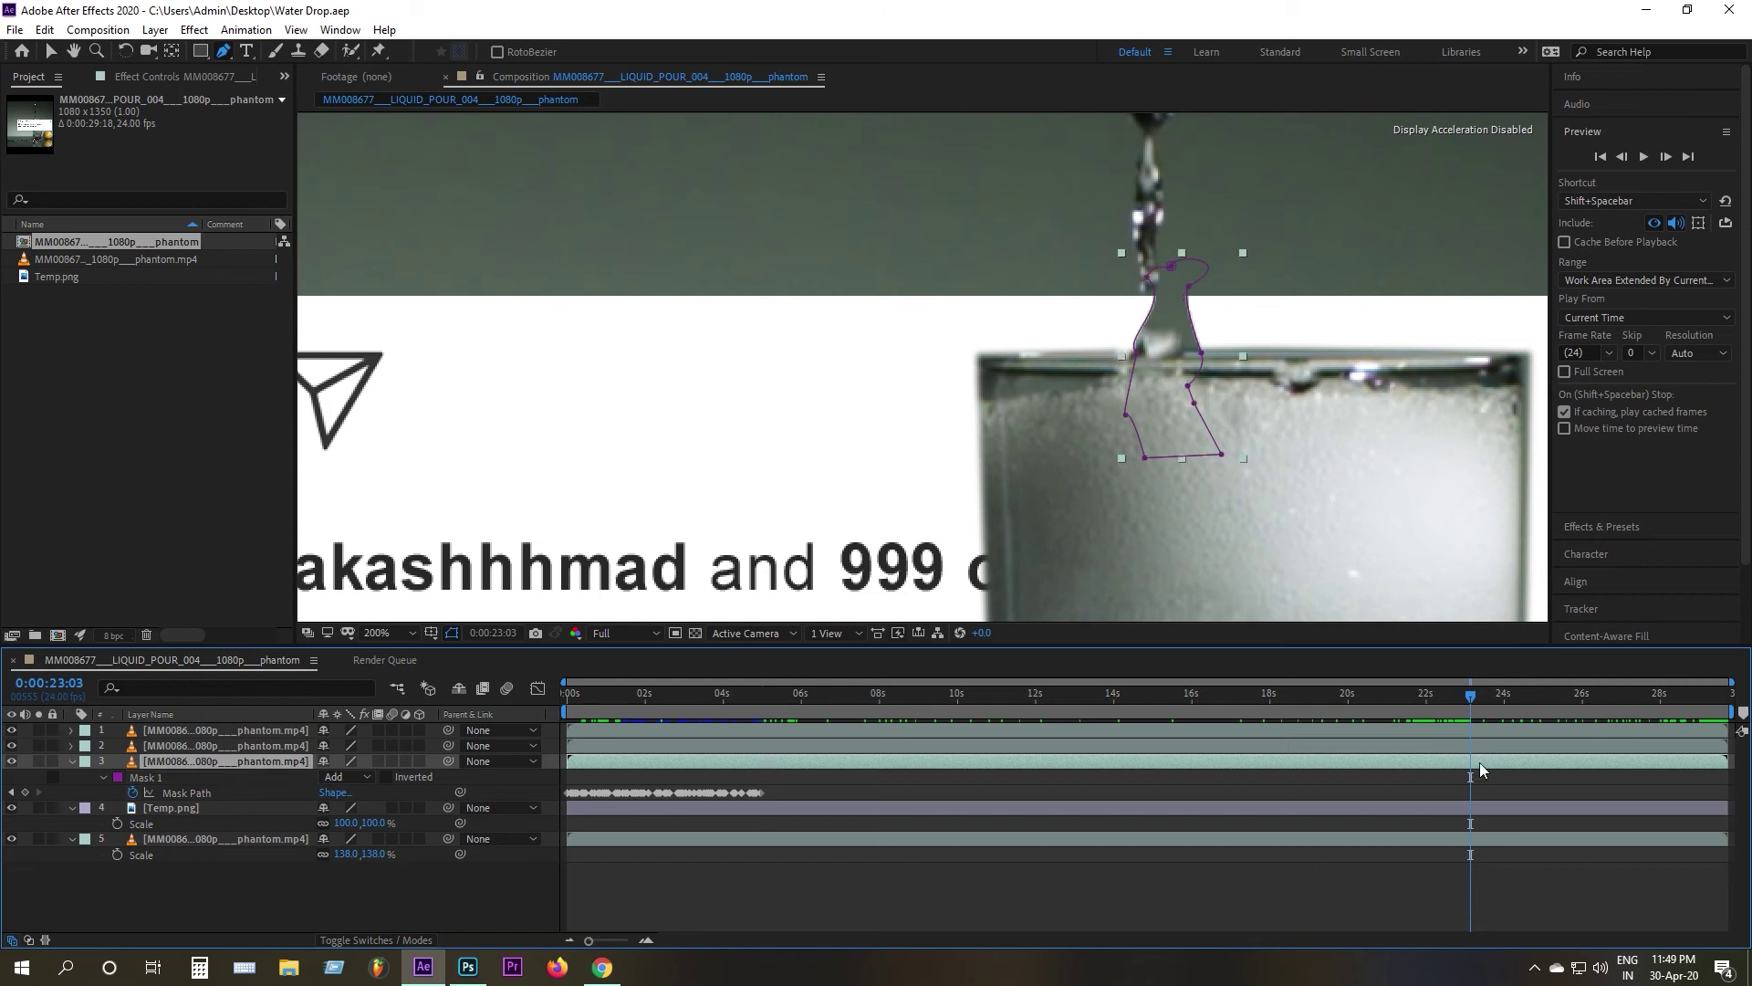
Step: Preview the masked pour from the start without mask outlines, first close up and again with the whole post in view
drag(763, 697, 558, 698)
click(453, 633)
click(584, 903)
key(space)
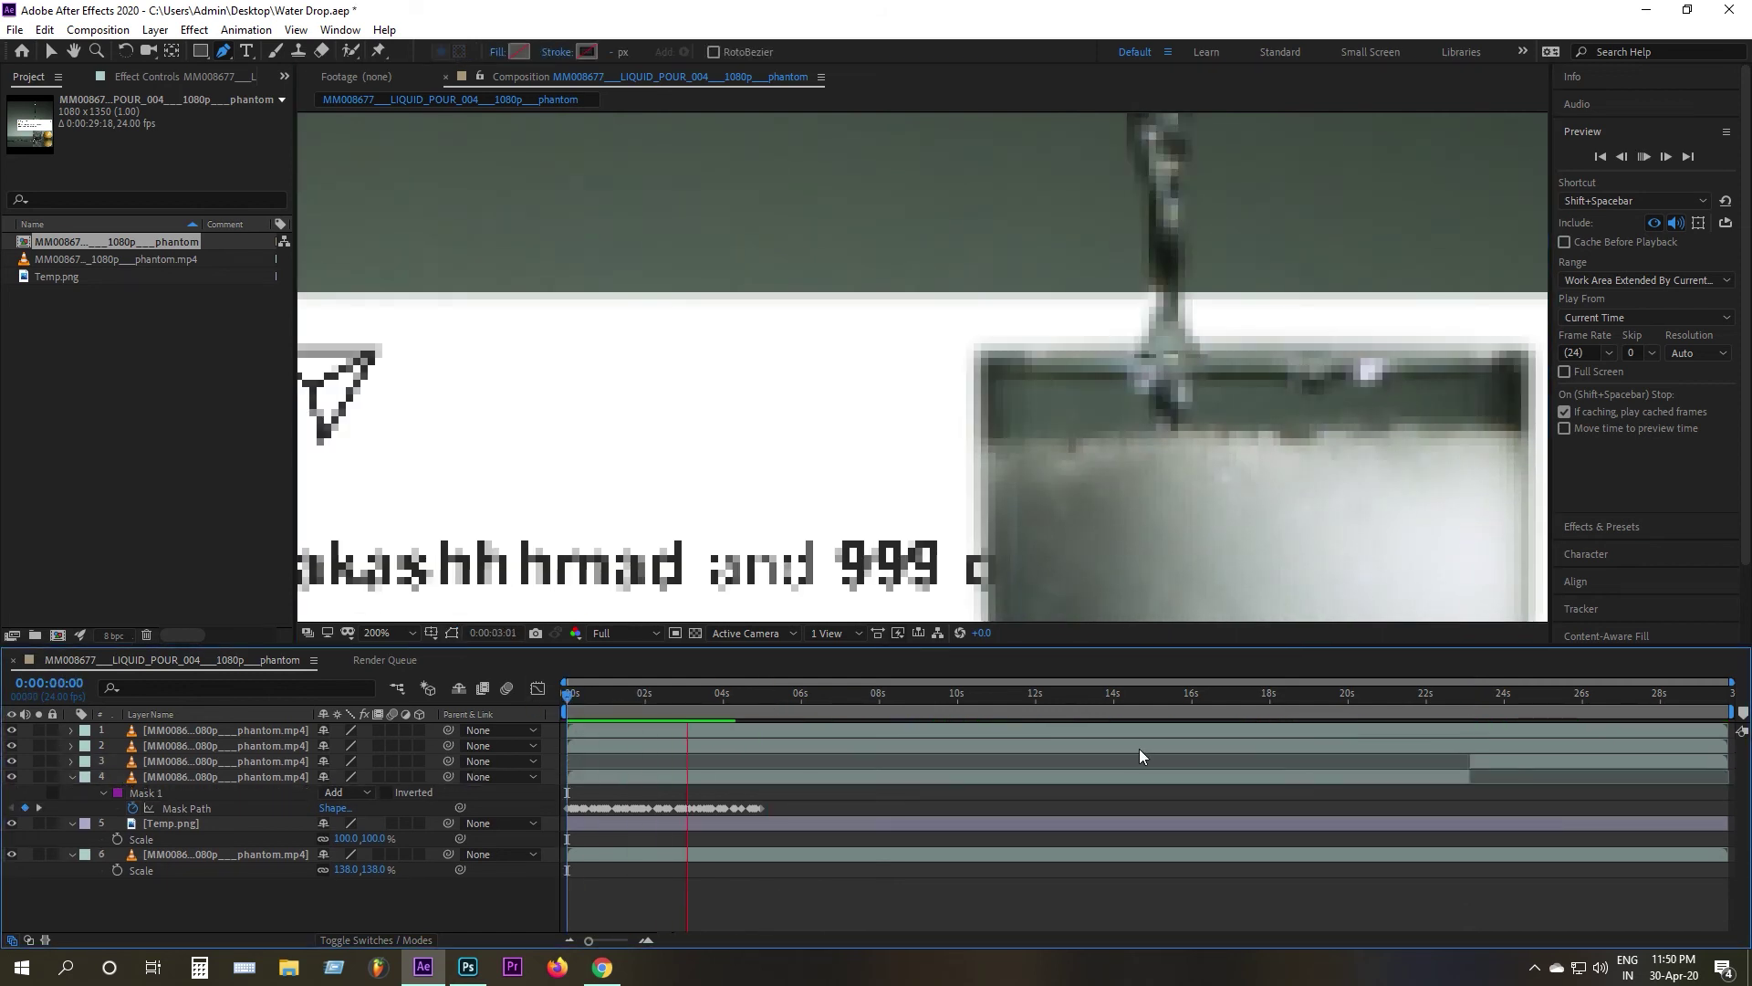
click(1646, 163)
scroll(912, 496, down, 2)
drag(1048, 696, 520, 696)
key(space)
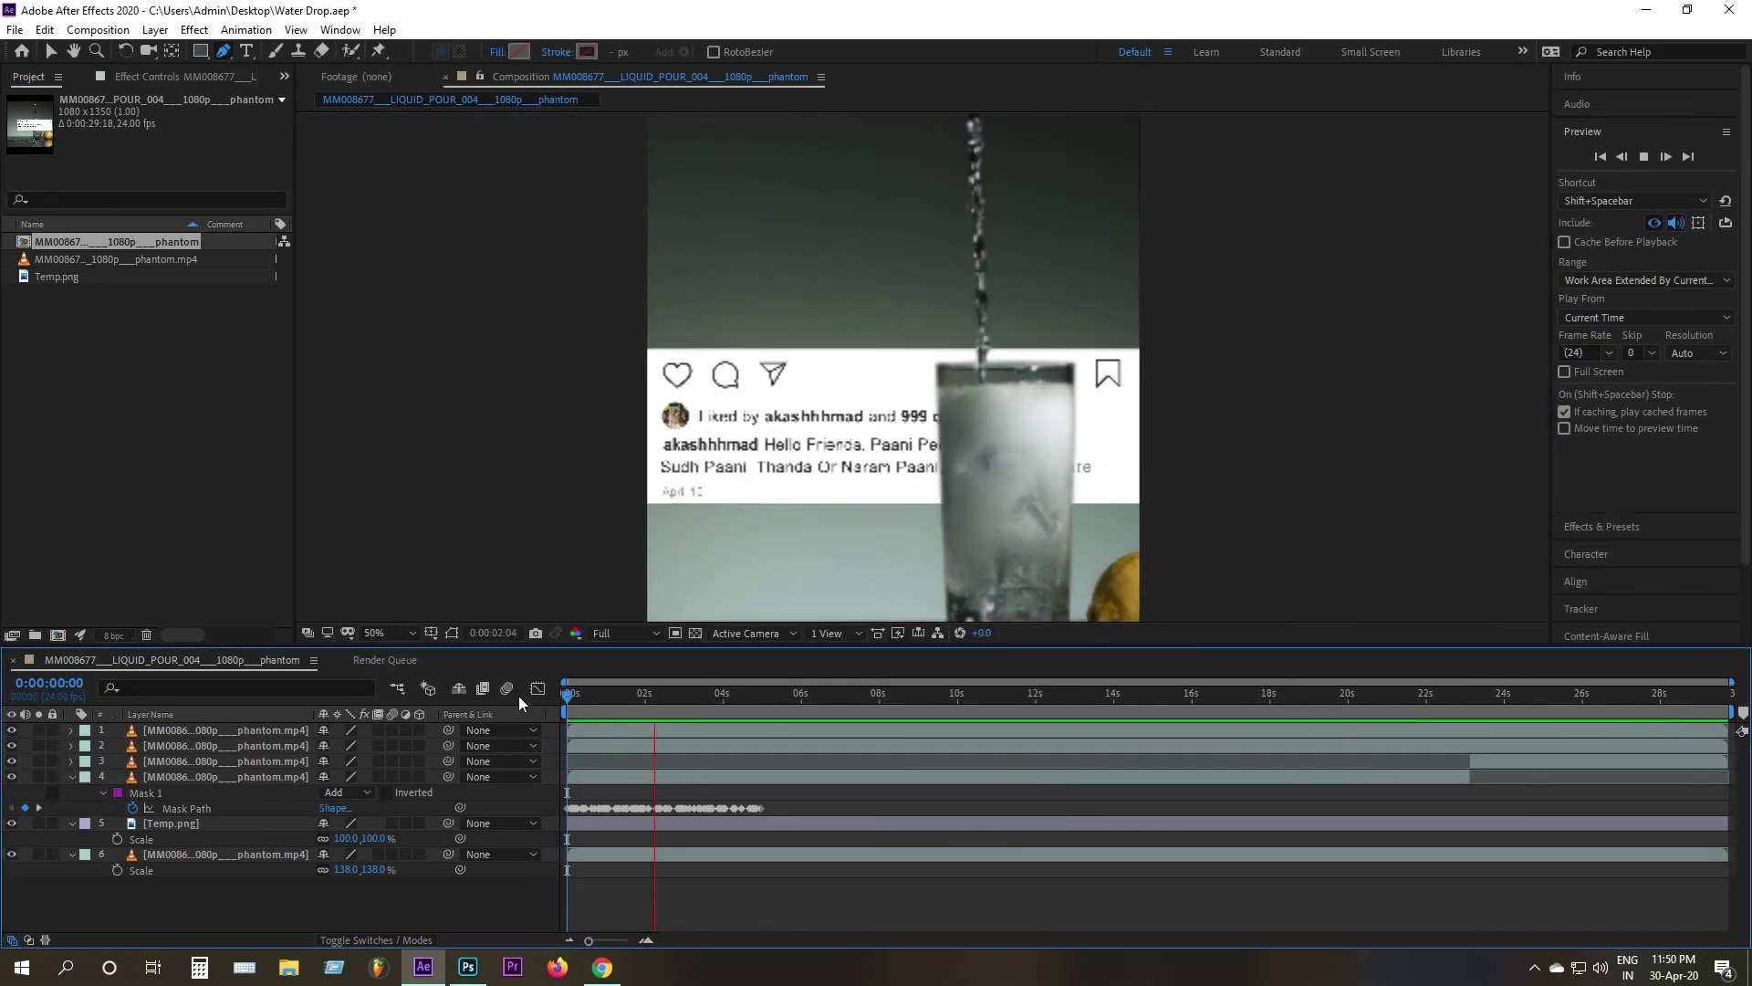
key(space)
drag(768, 712, 765, 711)
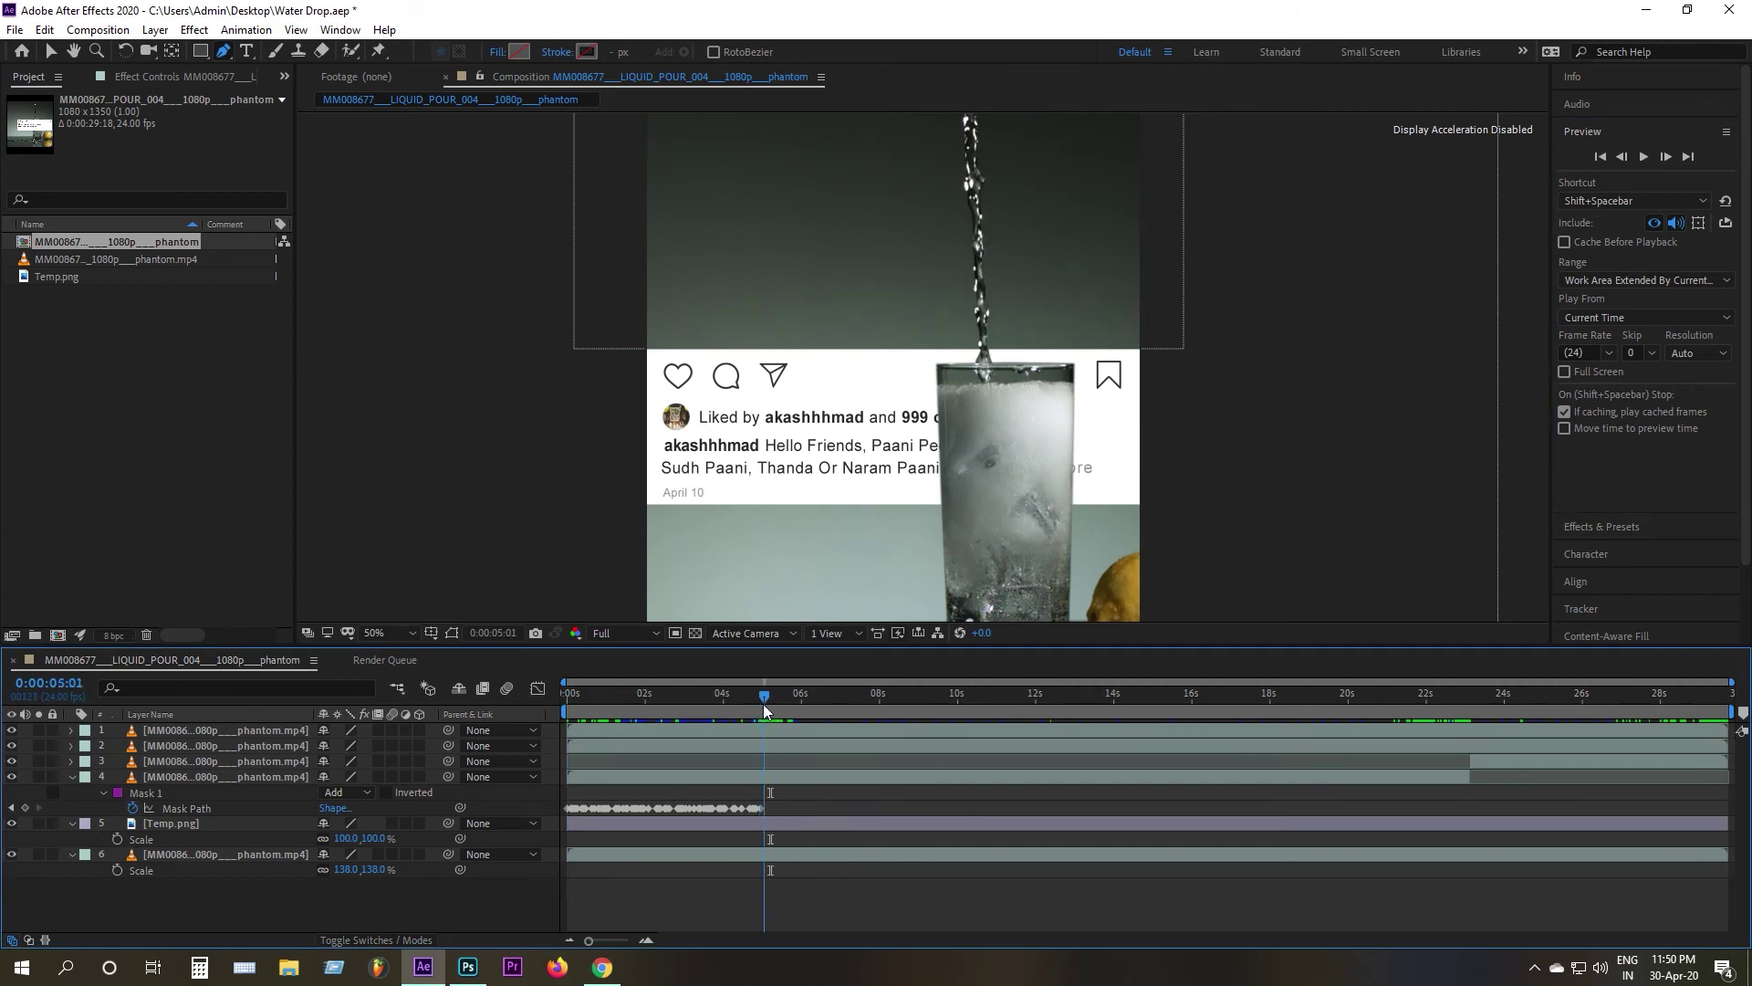
Step: Refine the stream's mask path at 0:00:04:20 and on the frames following it, with the mask outline shown
scroll(990, 366, up, 2)
click(1622, 157)
click(1622, 157)
click(1622, 157)
click(1623, 157)
click(1622, 157)
click(199, 779)
click(453, 632)
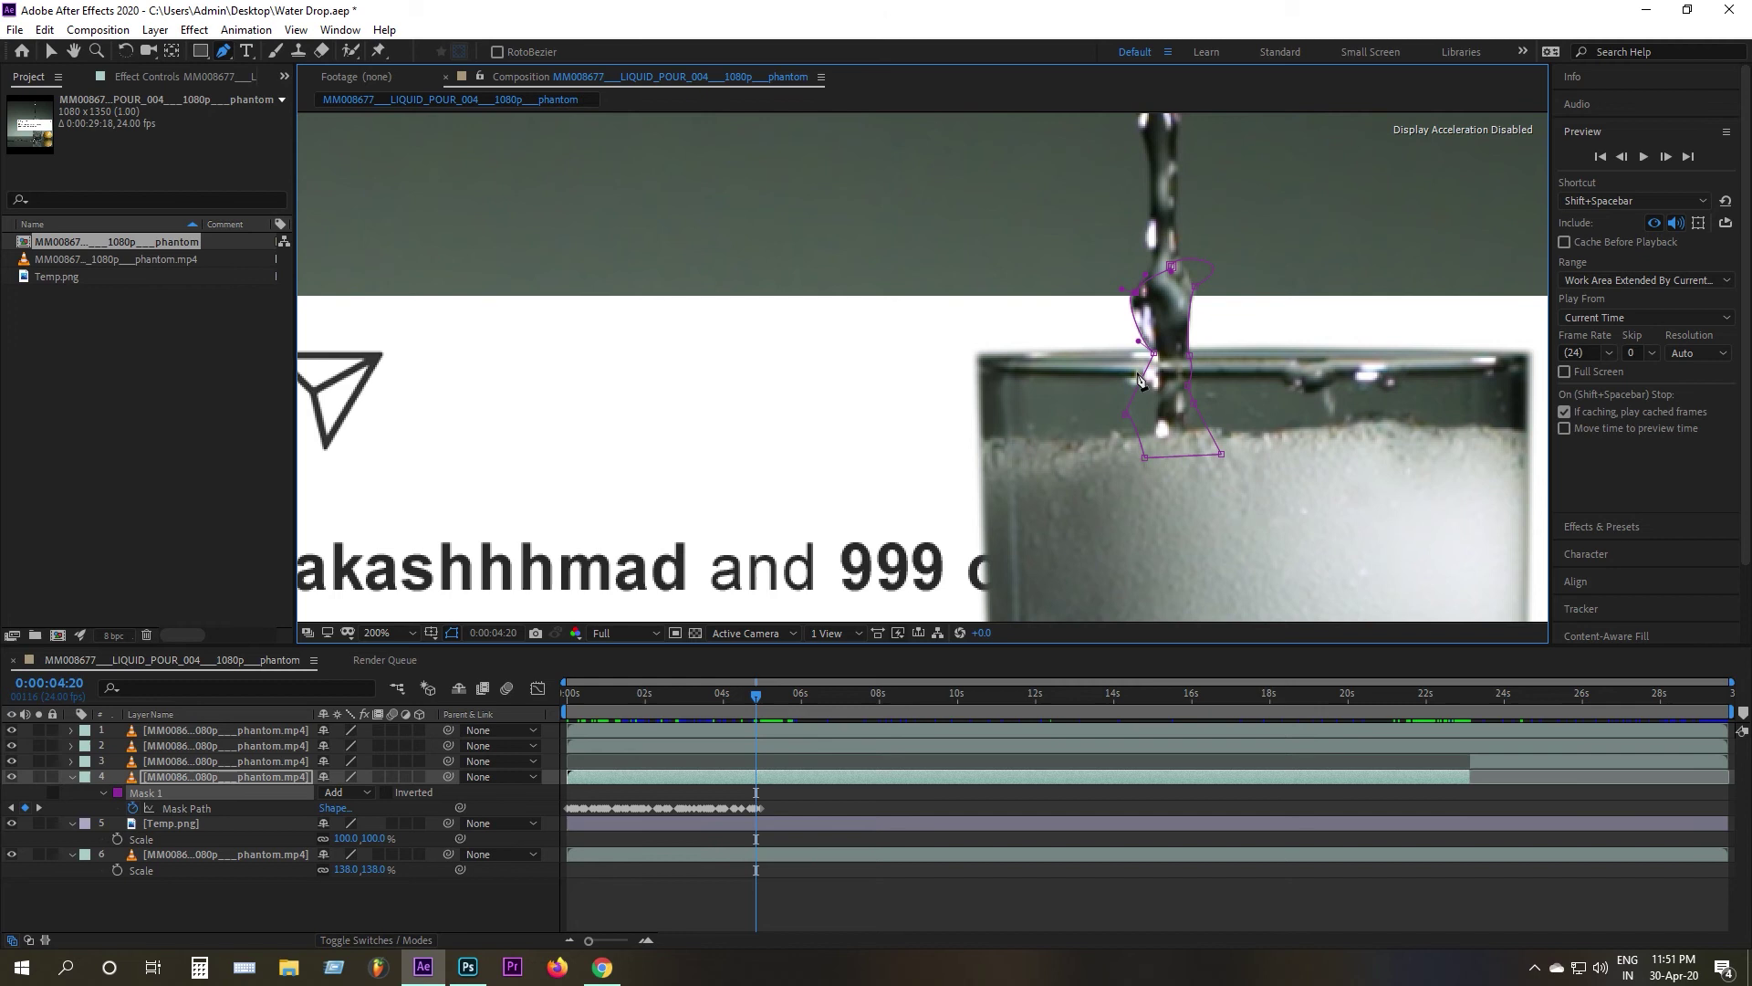
drag(1197, 292, 1194, 294)
click(1666, 157)
click(1667, 157)
click(1667, 157)
drag(1190, 355, 1148, 352)
click(1666, 157)
key(Page_Down)
key(Page_Down)
key(Page_Down)
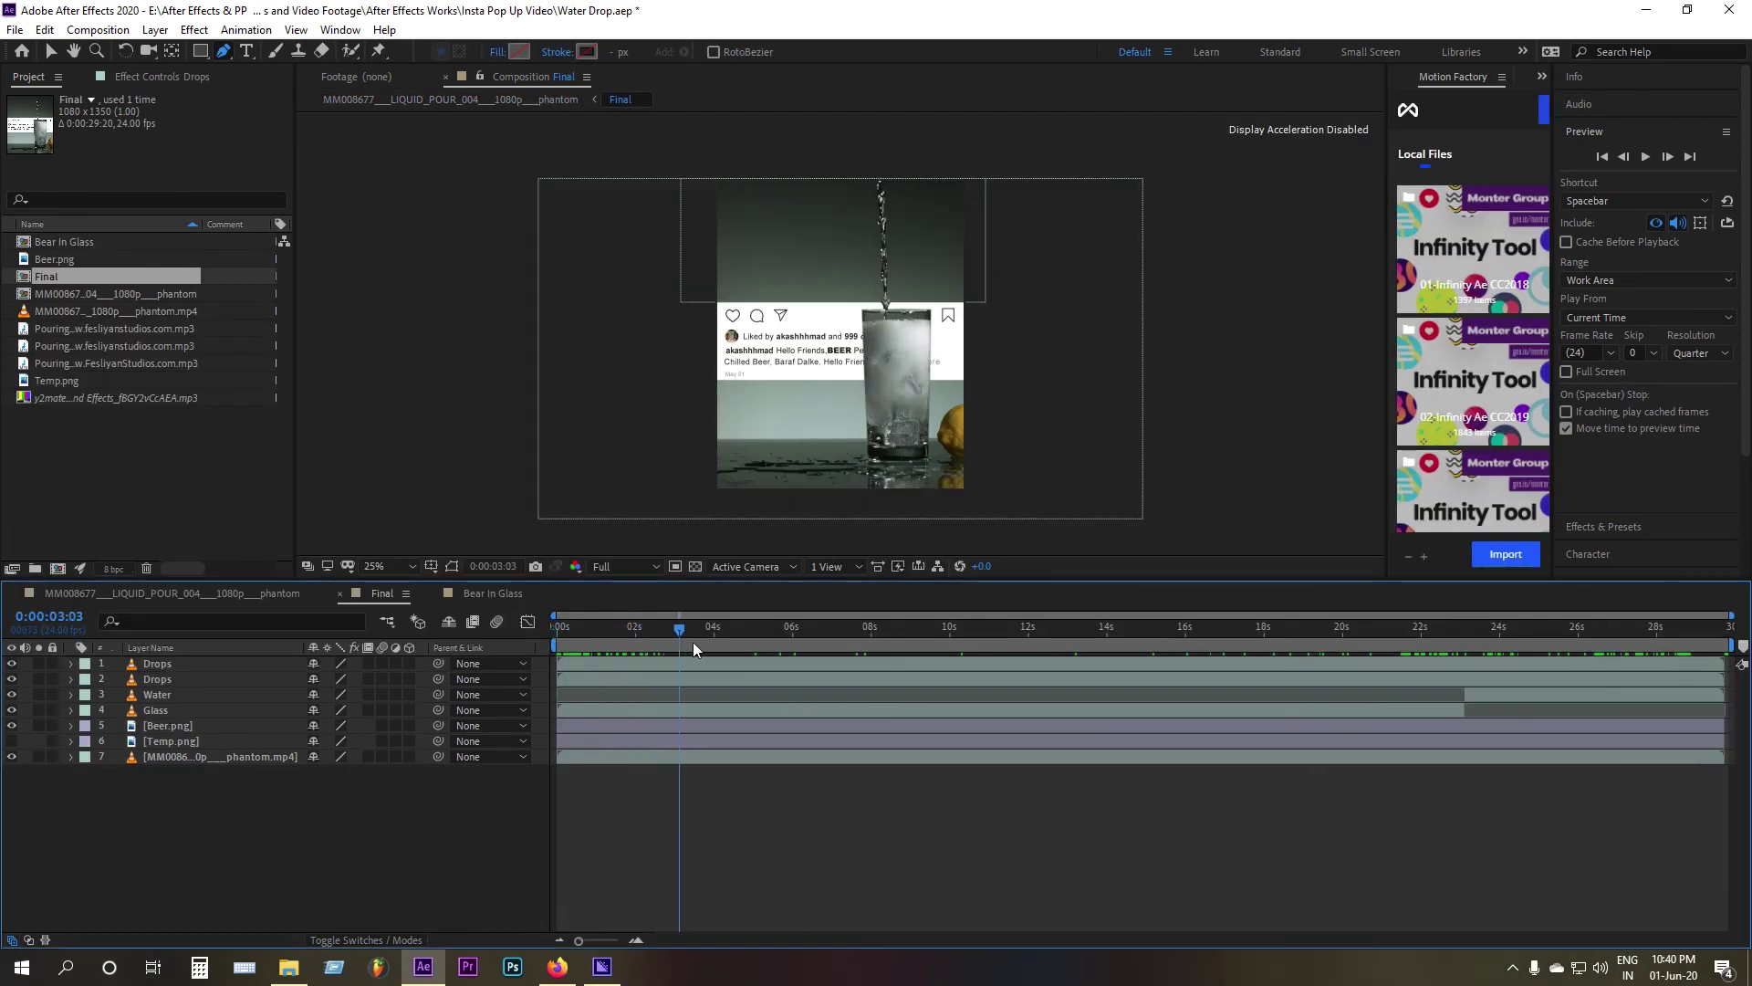
Step: Scrub through the Final composition and preview it from the start
drag(959, 642, 1498, 630)
key(space)
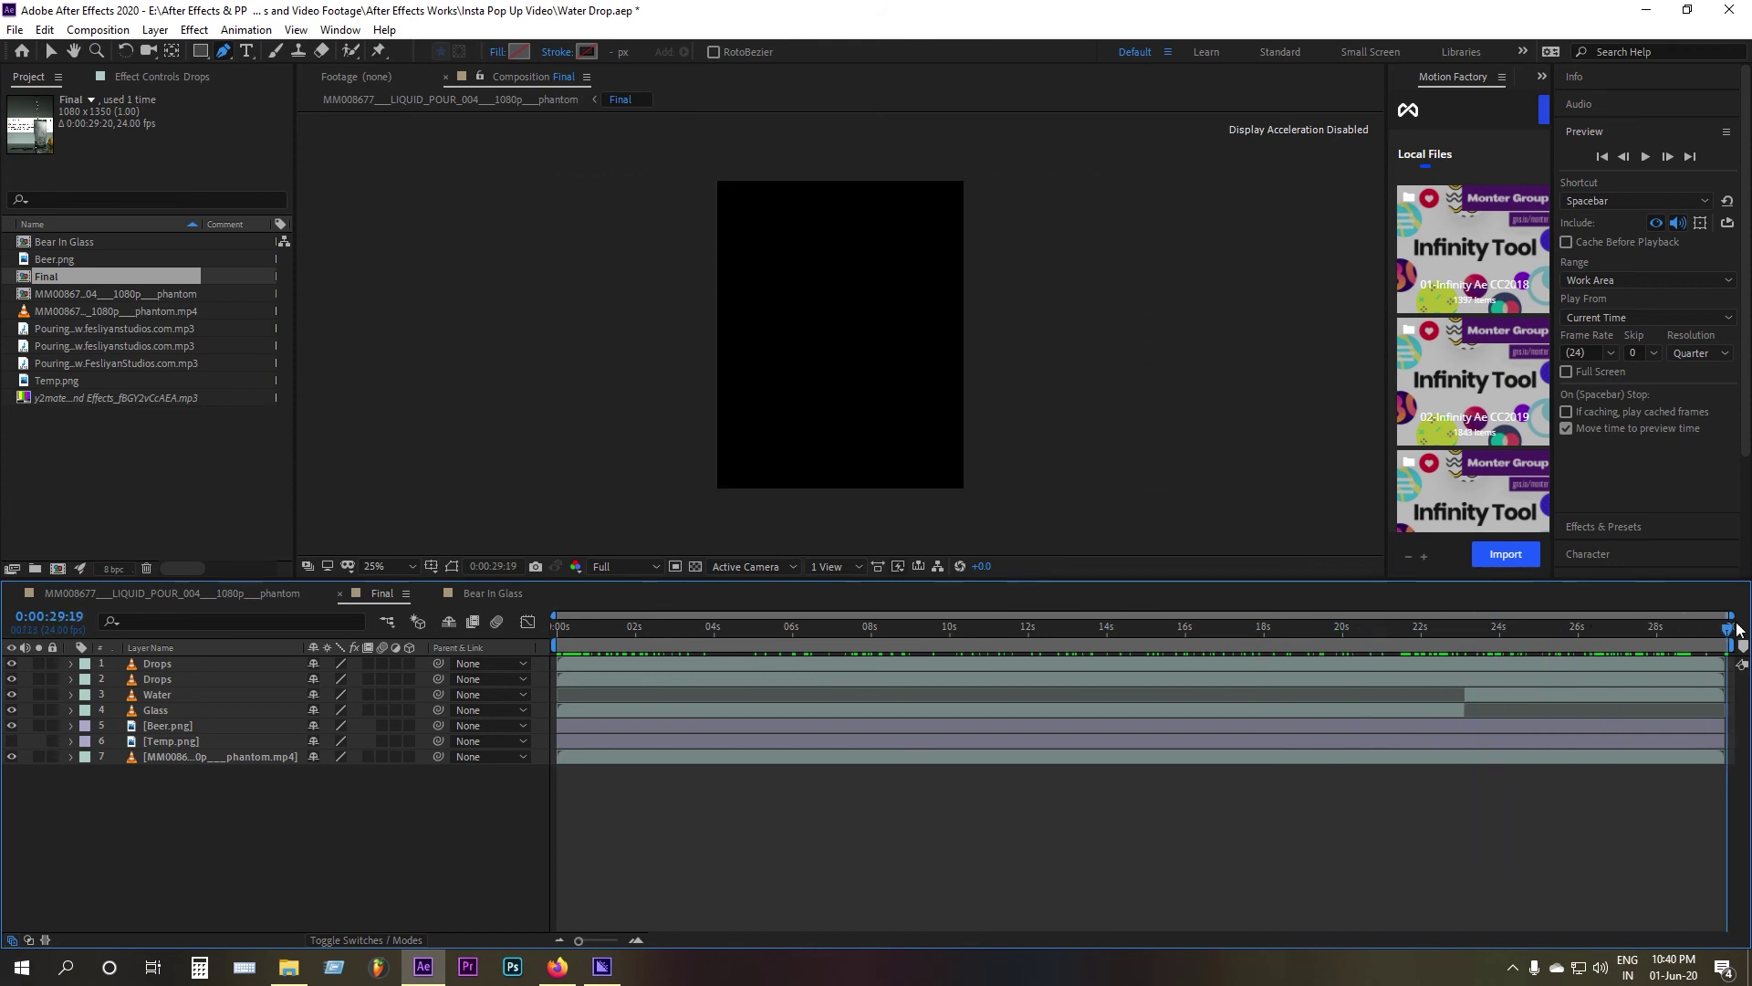
click(1648, 157)
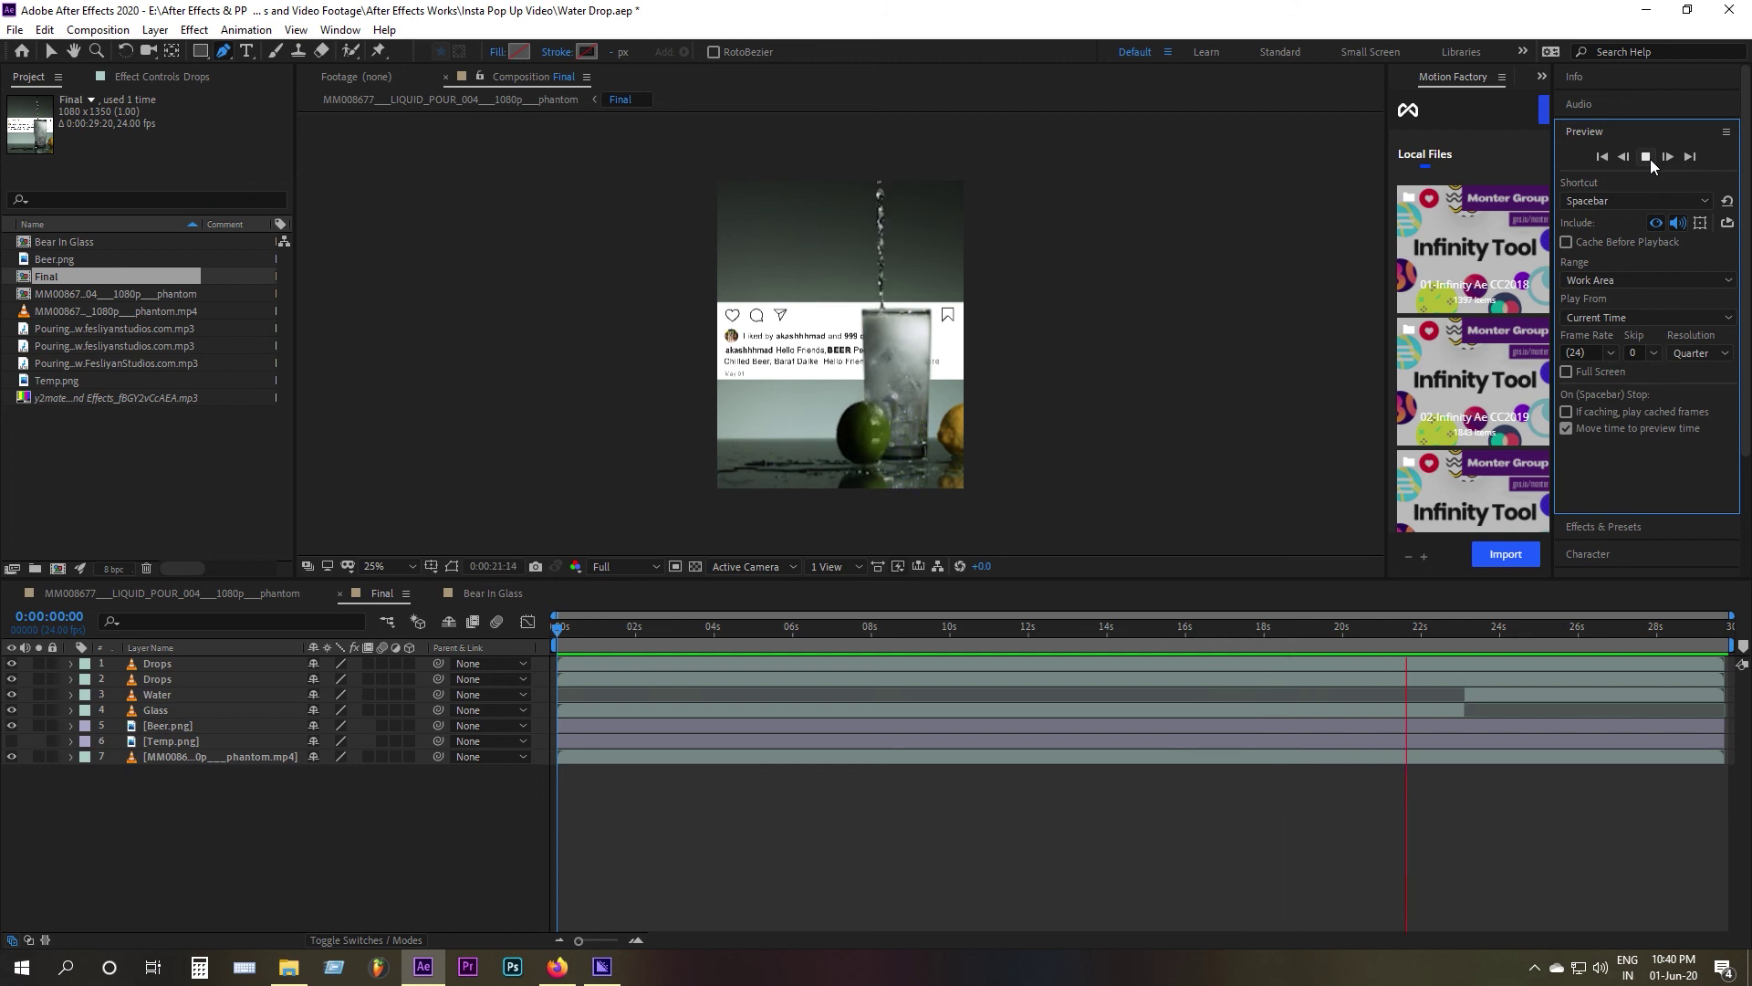
click(1647, 157)
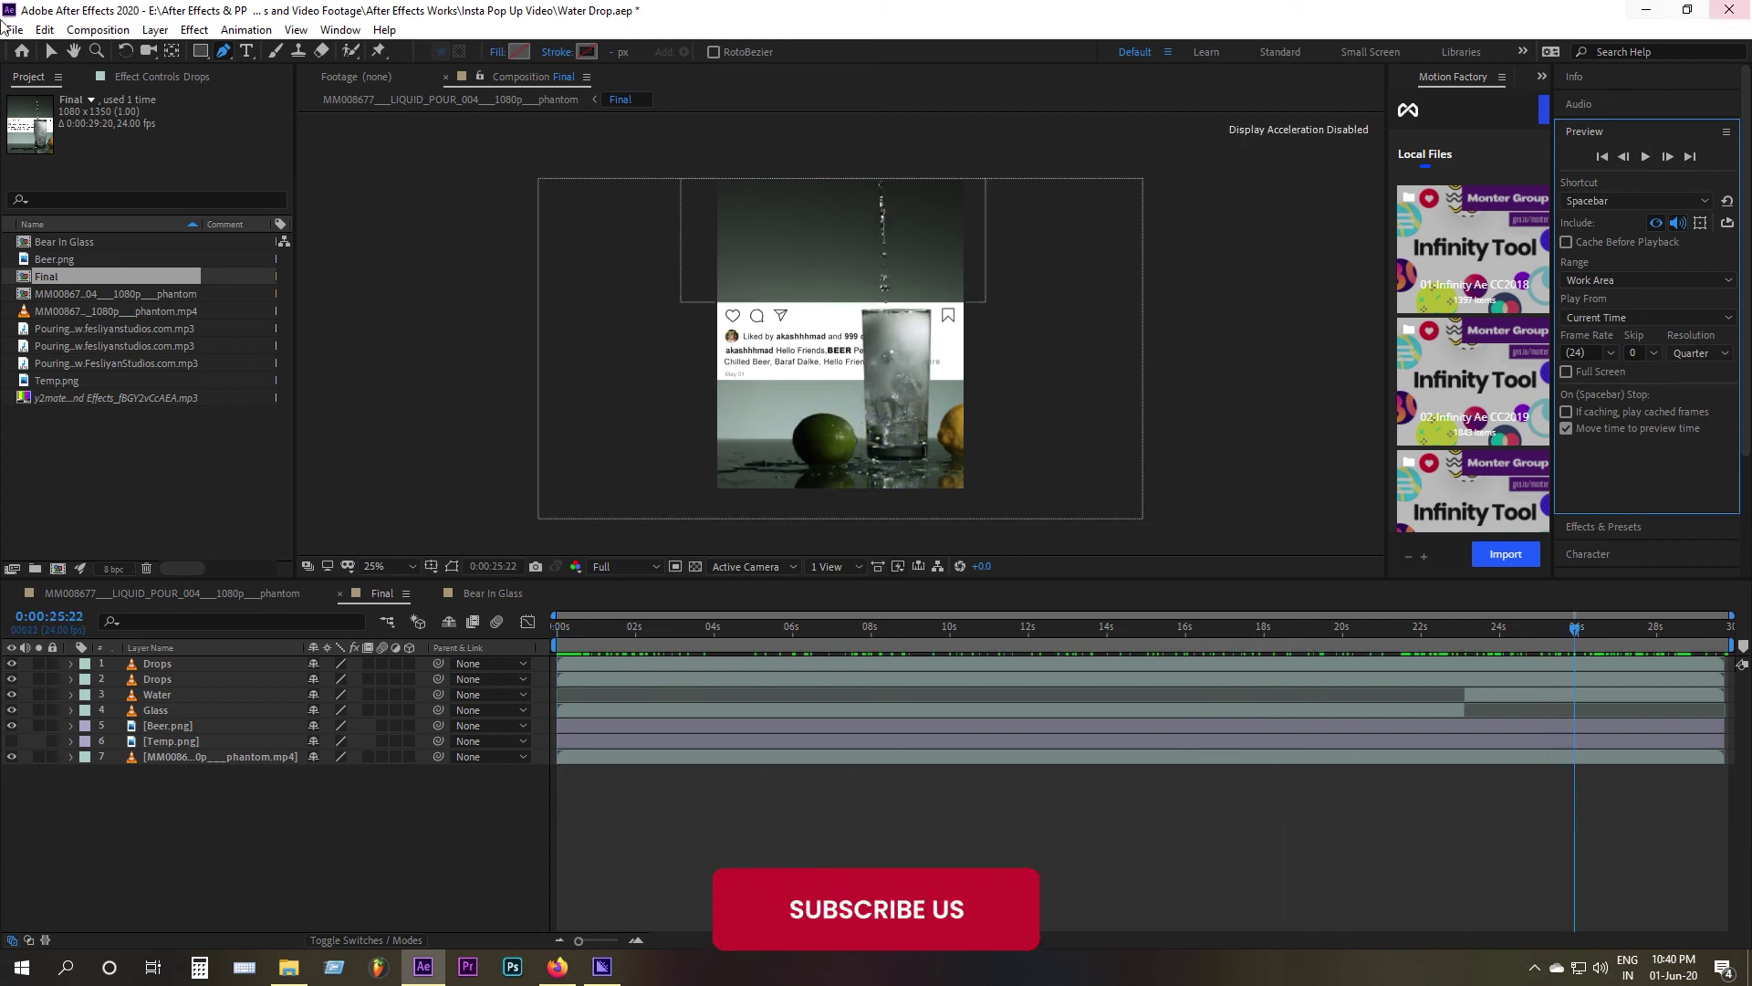
Step: Queue the Final composition in Adobe Media Encoder as H.264 with the Match Source - High bitrate preset, and close the encoder
click(98, 30)
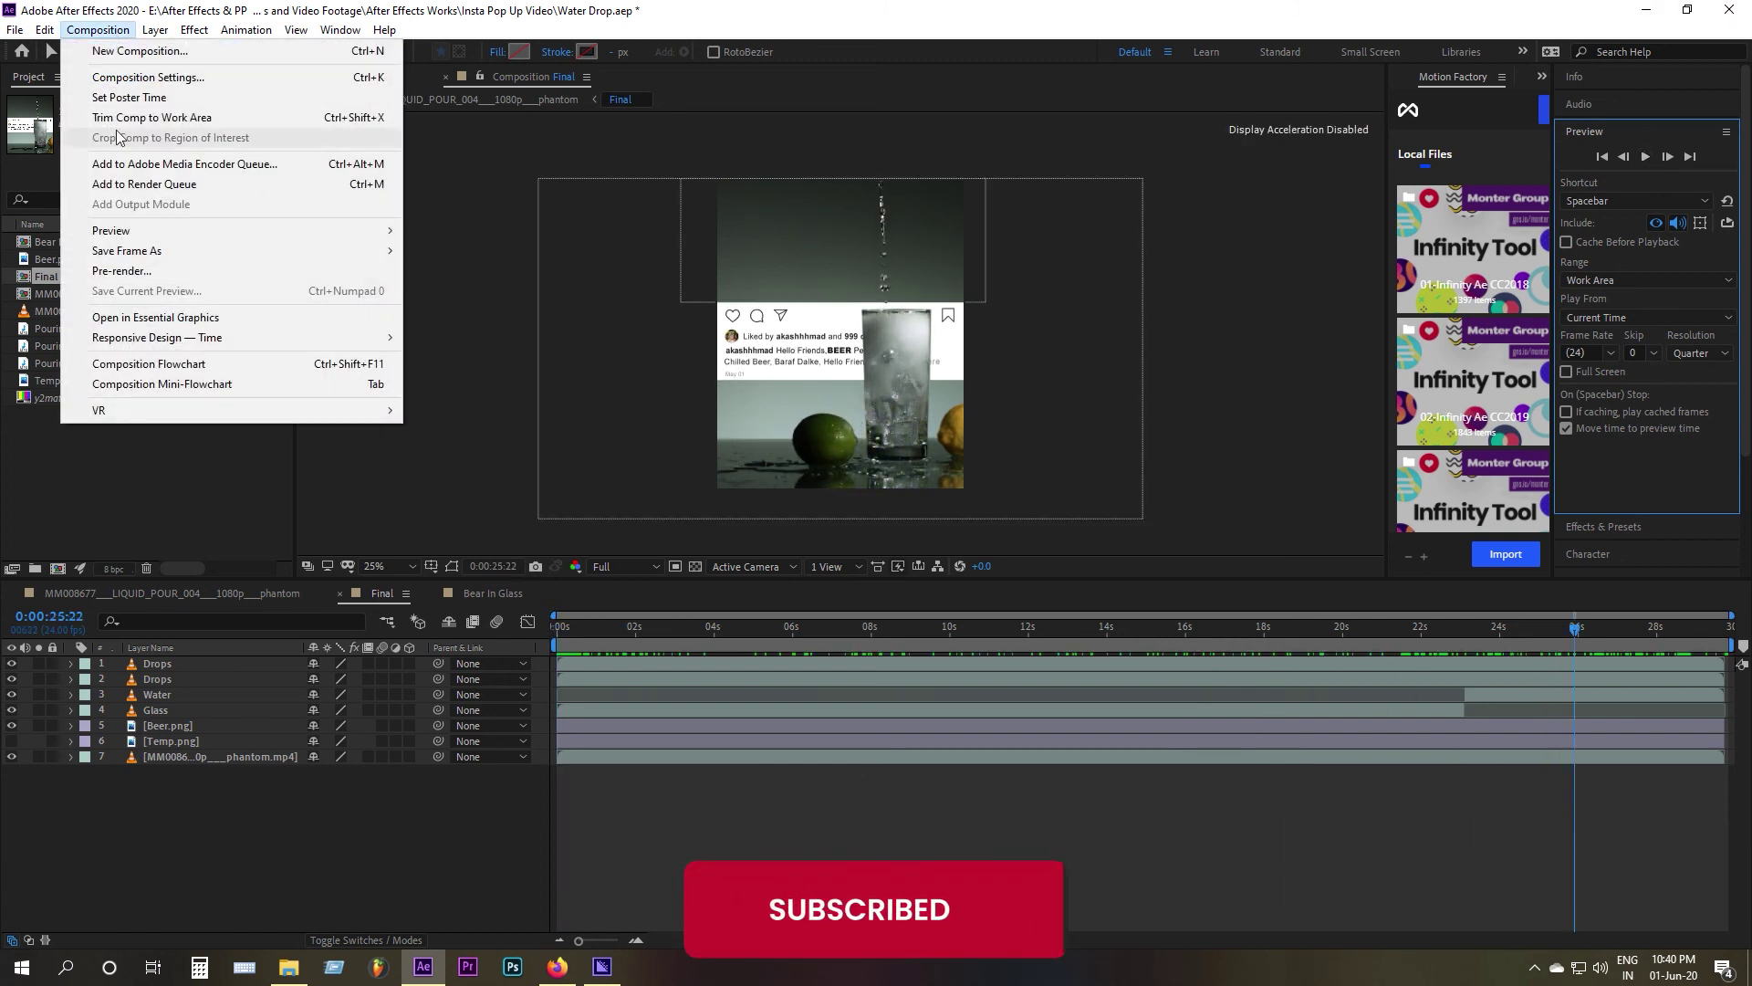
click(194, 163)
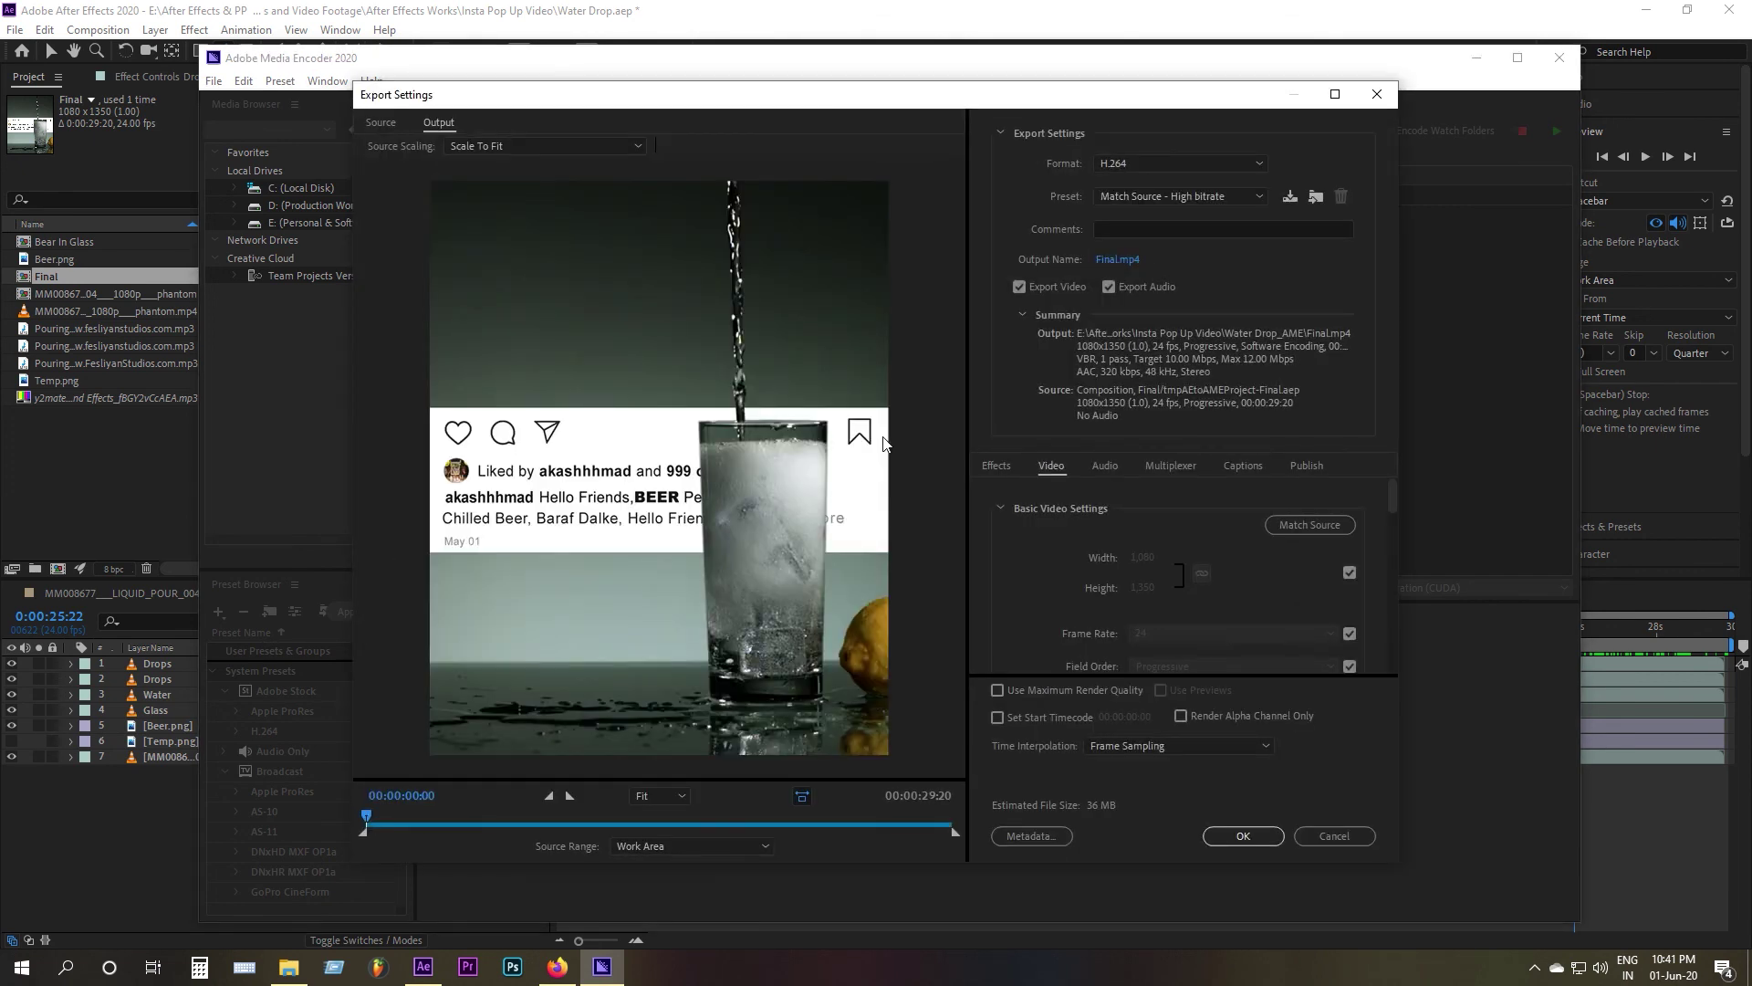
click(1244, 837)
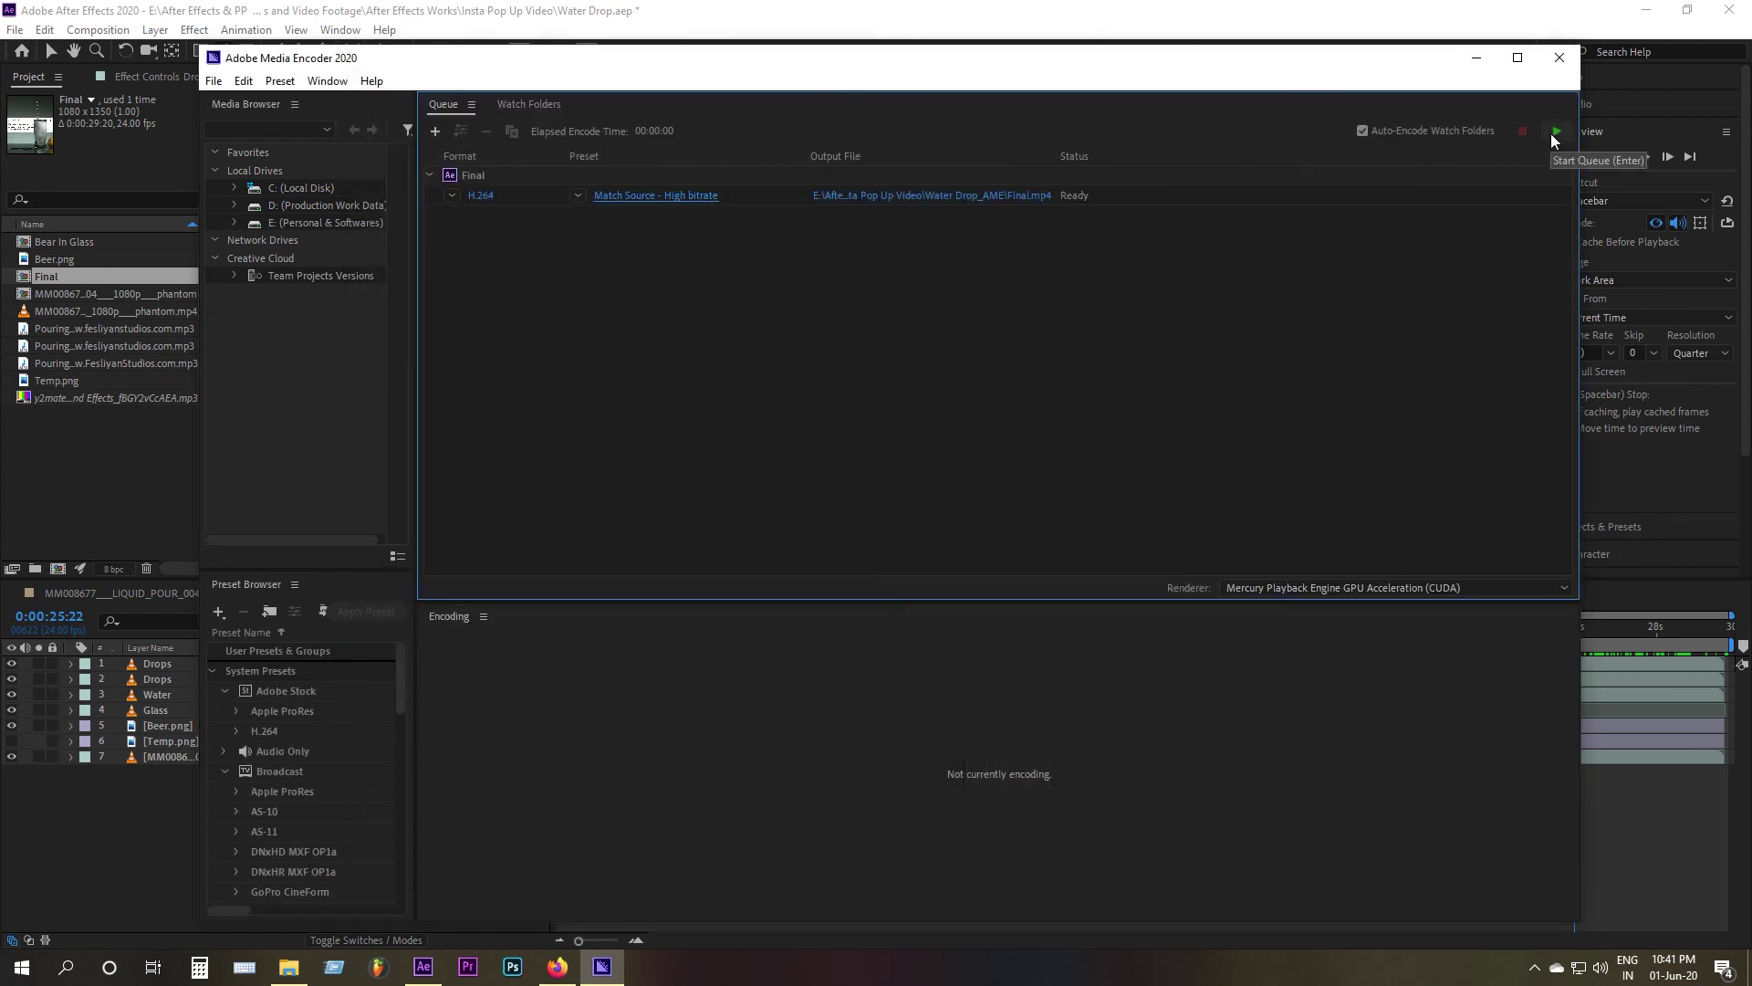
click(1561, 59)
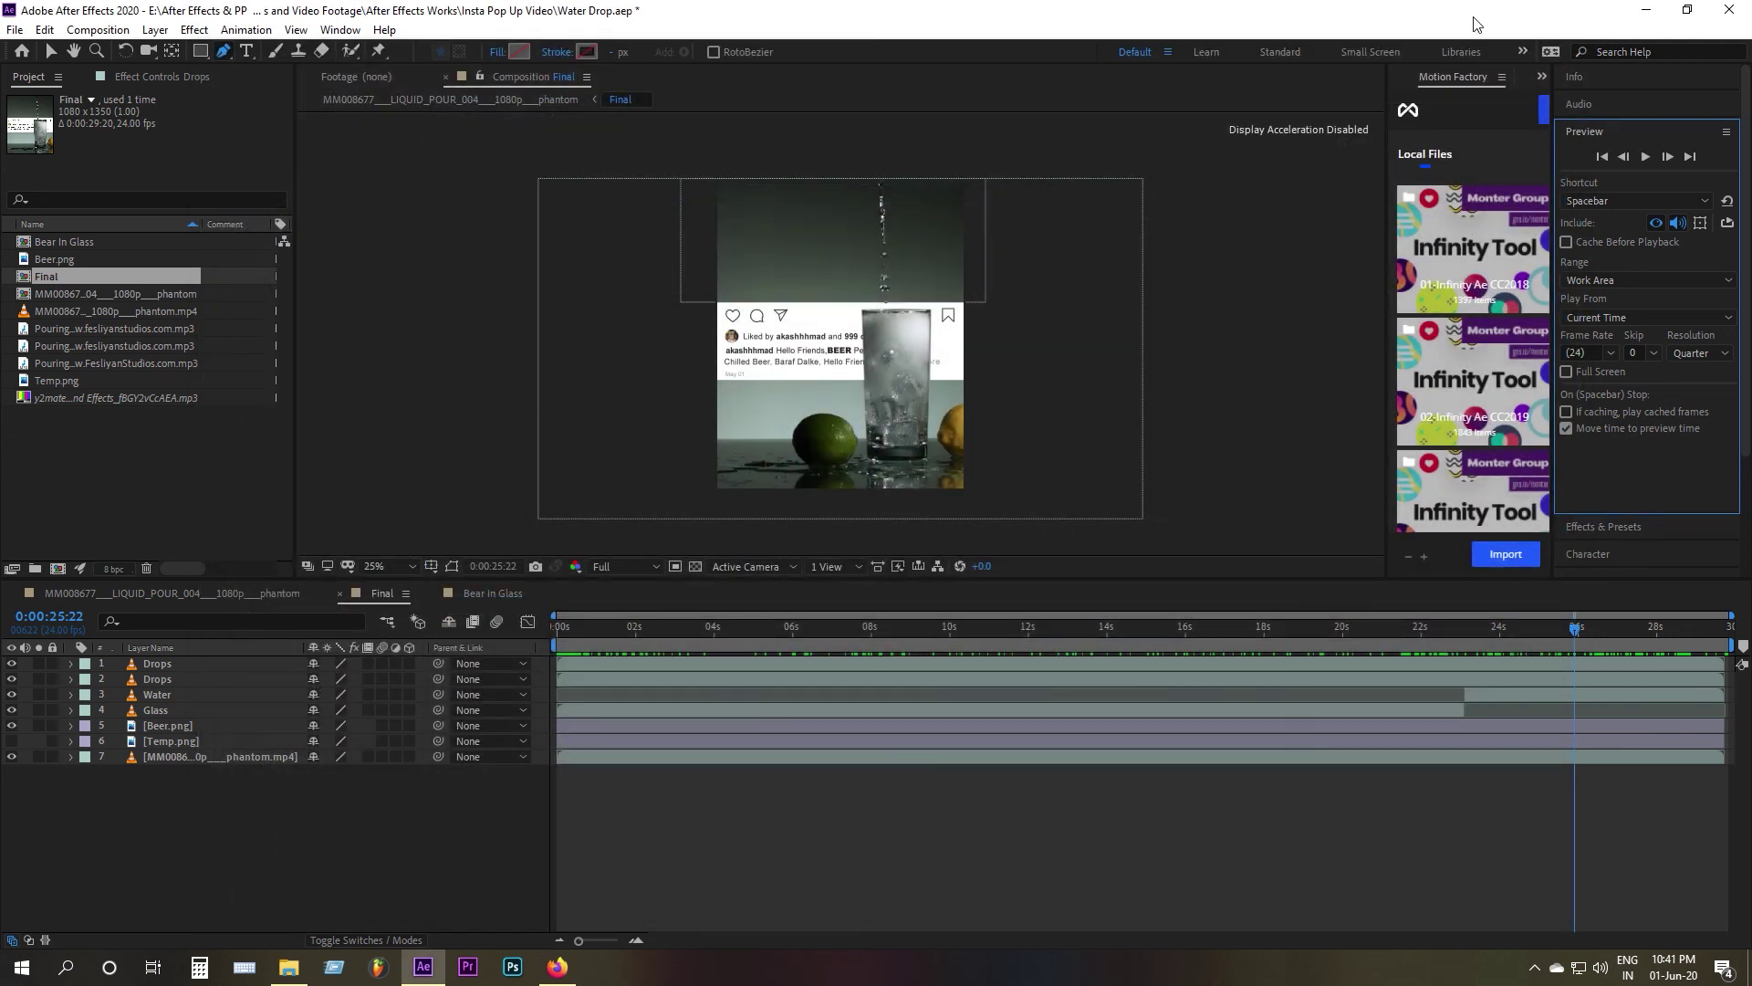
Step: Save the Water Drop project and close After Effects
click(1212, 270)
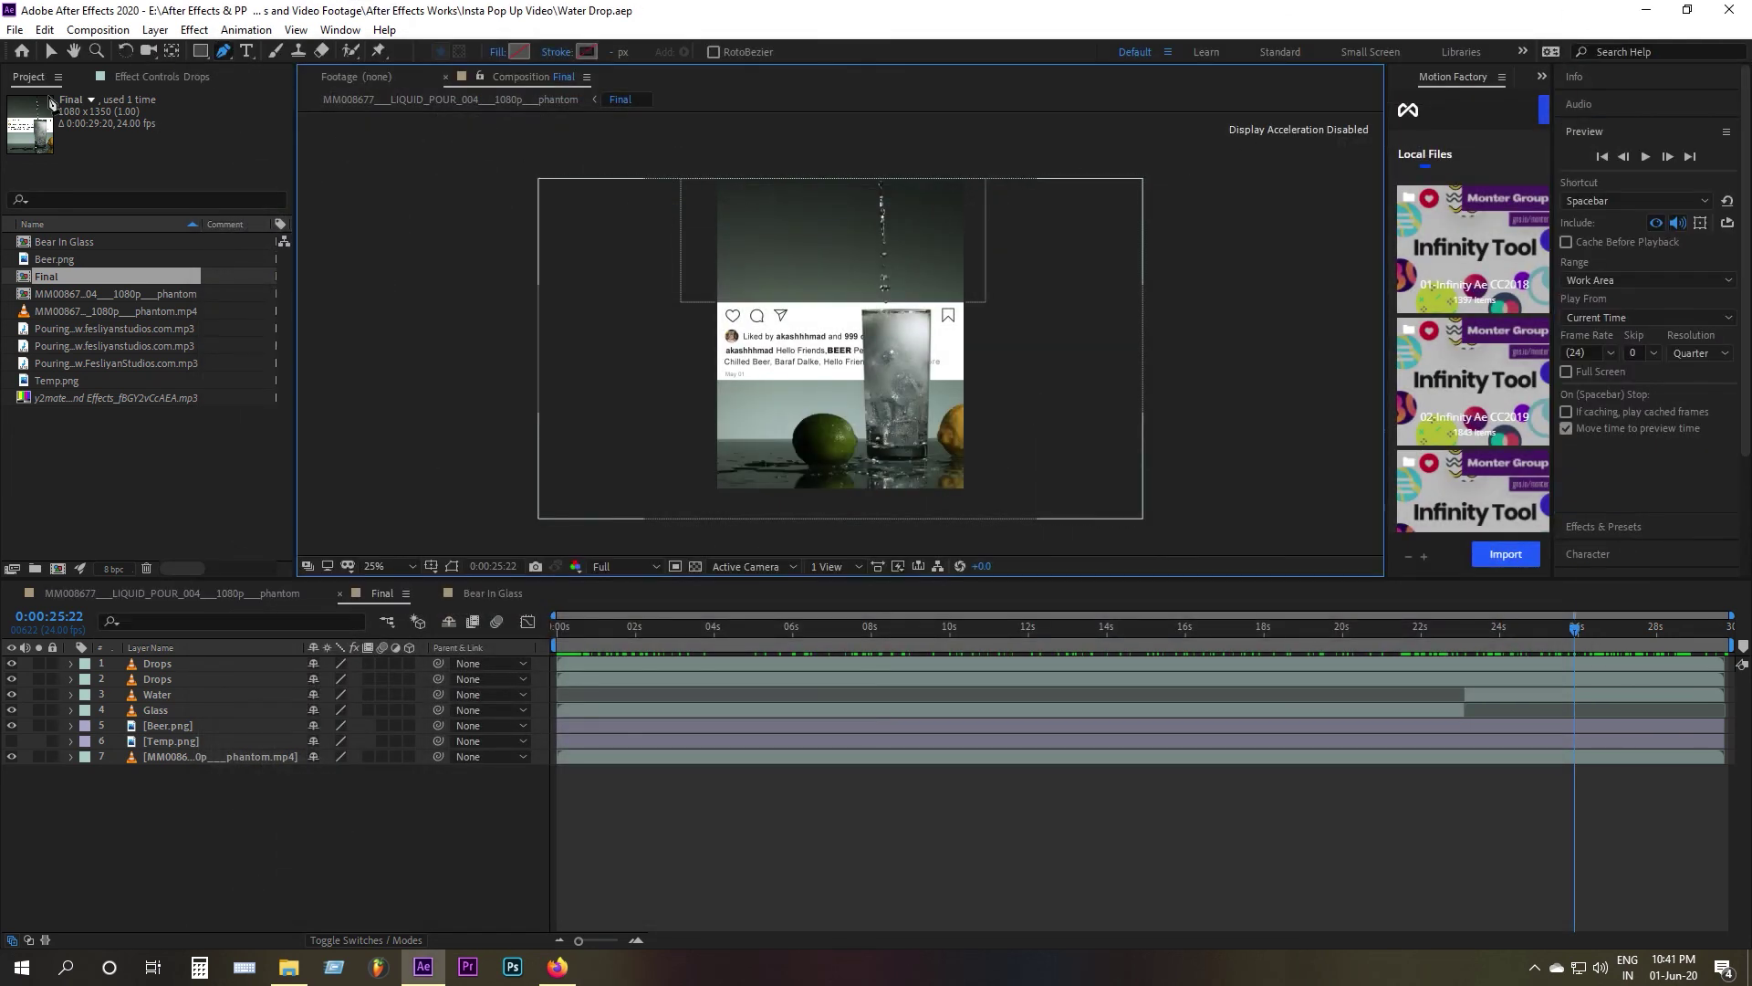
click(1728, 7)
Step: Switch to File Explorer, watch the Beer video from the Insta Pop Up Video folder full screen, and close the player and folder
click(289, 966)
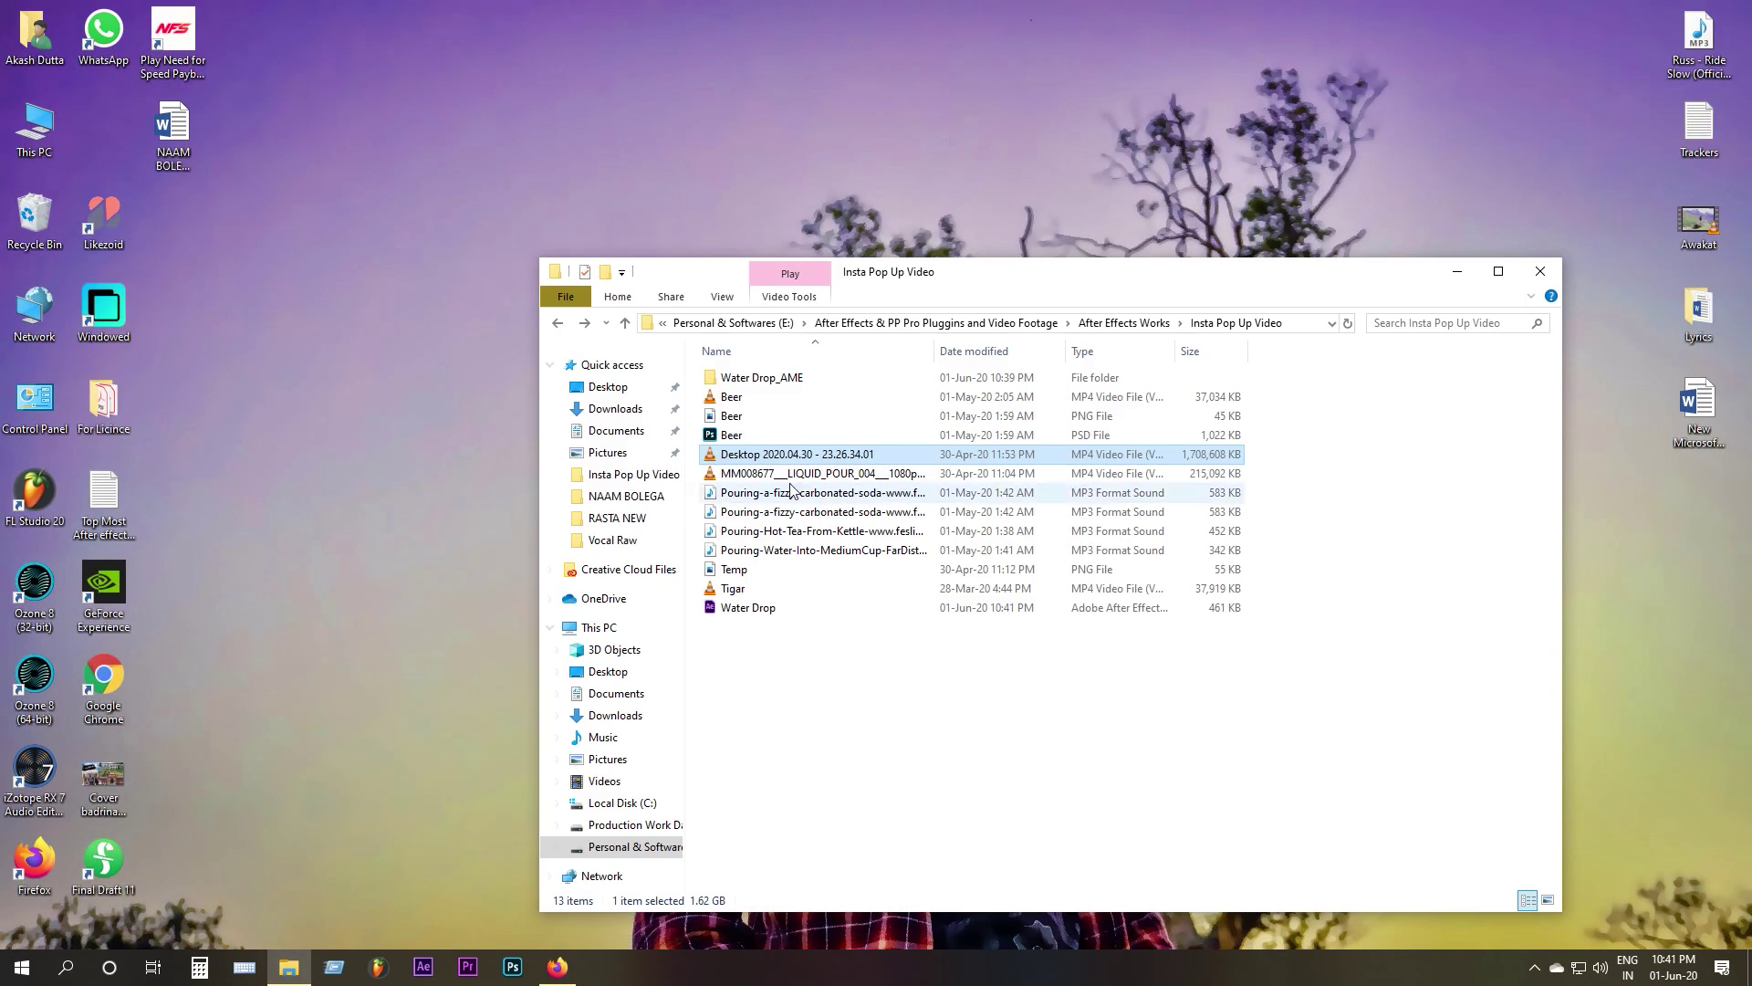
double_click(757, 397)
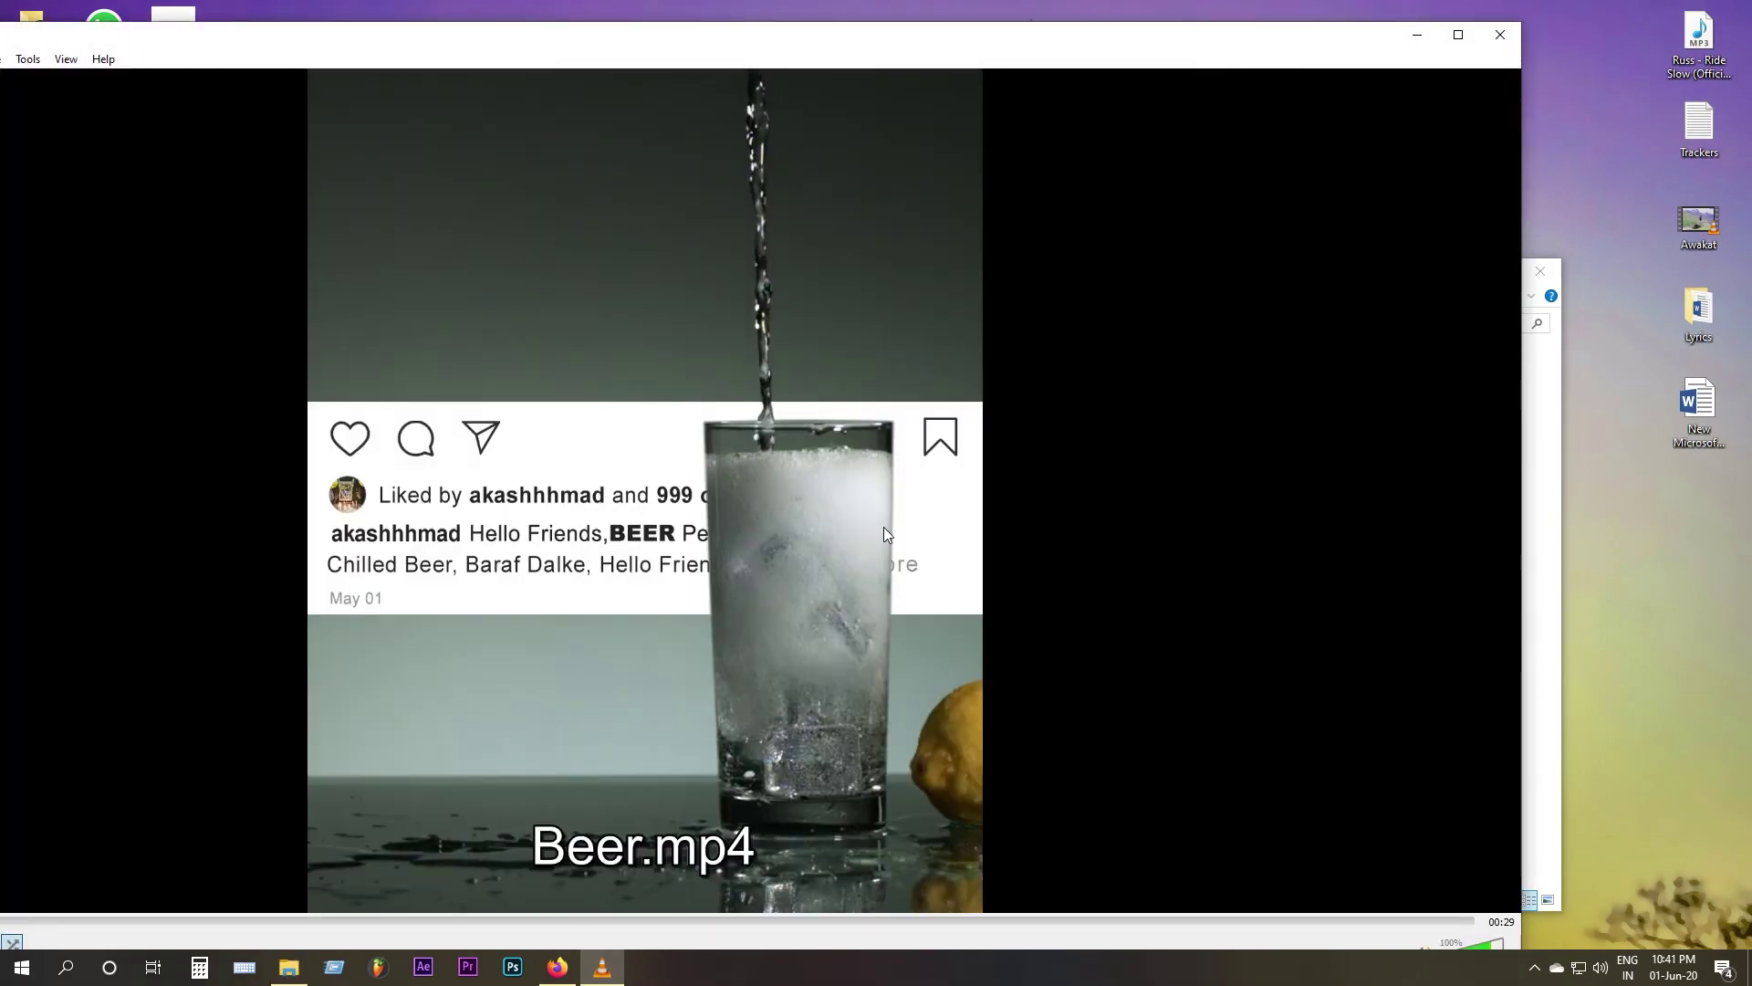
double_click(883, 527)
scroll(902, 522, up, 4)
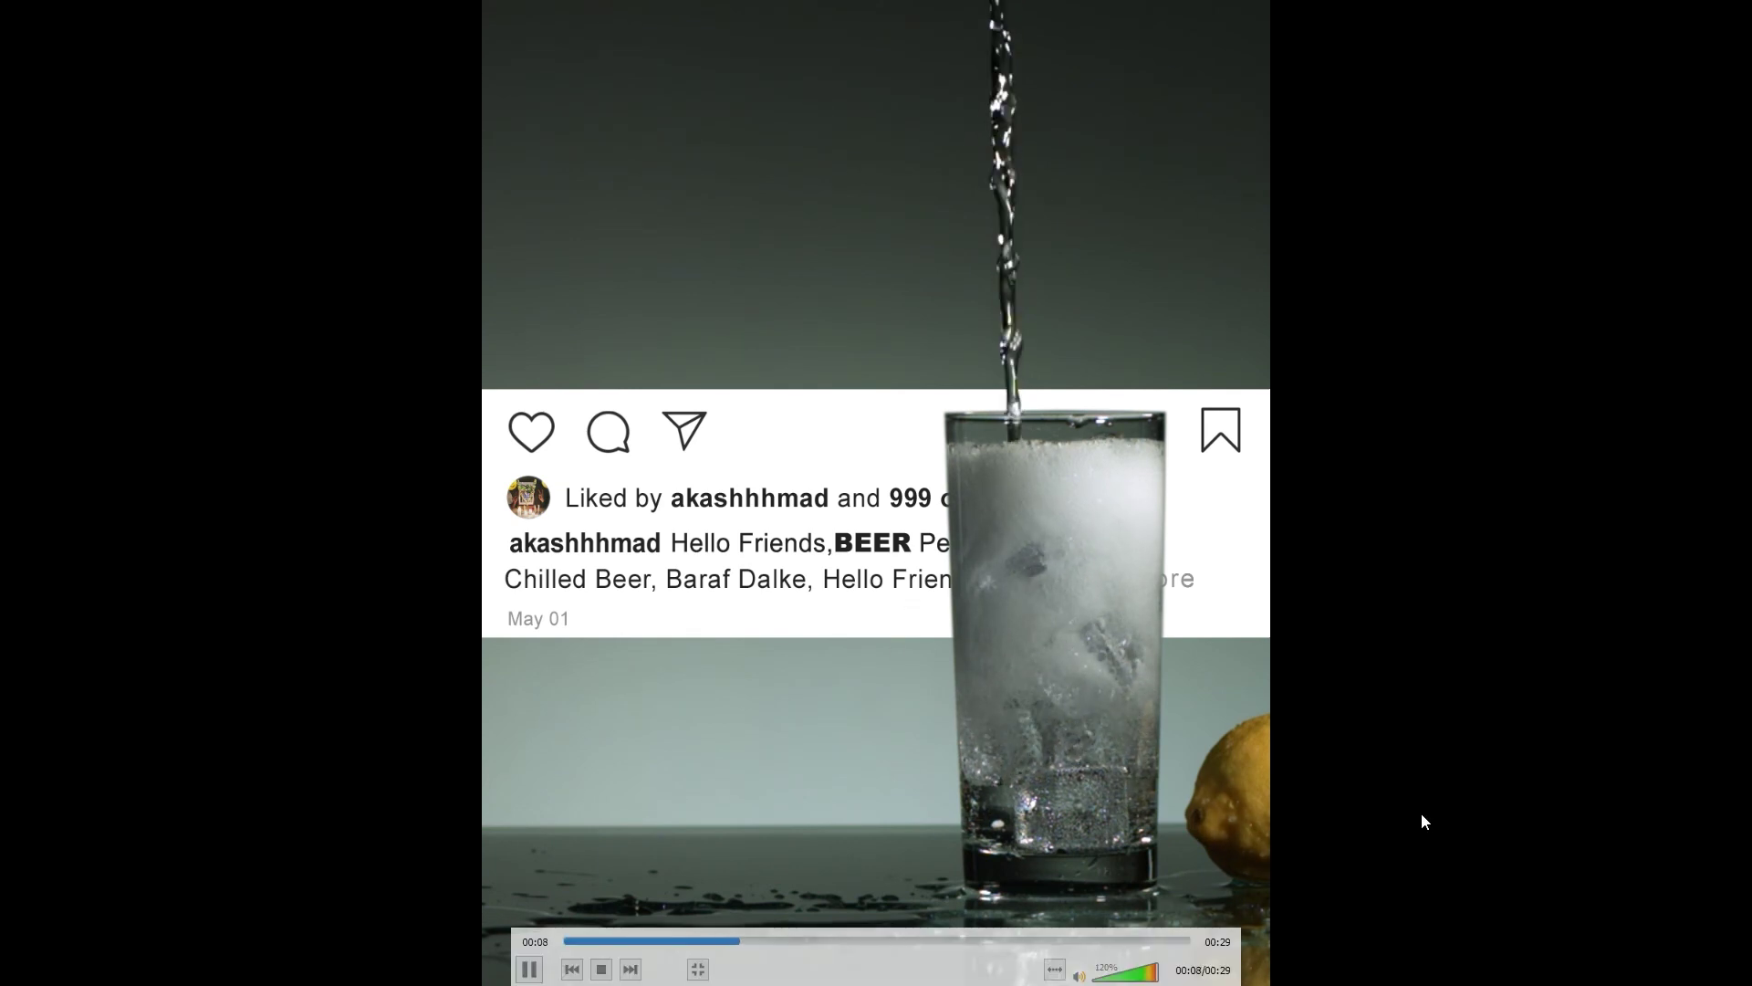
double_click(1216, 222)
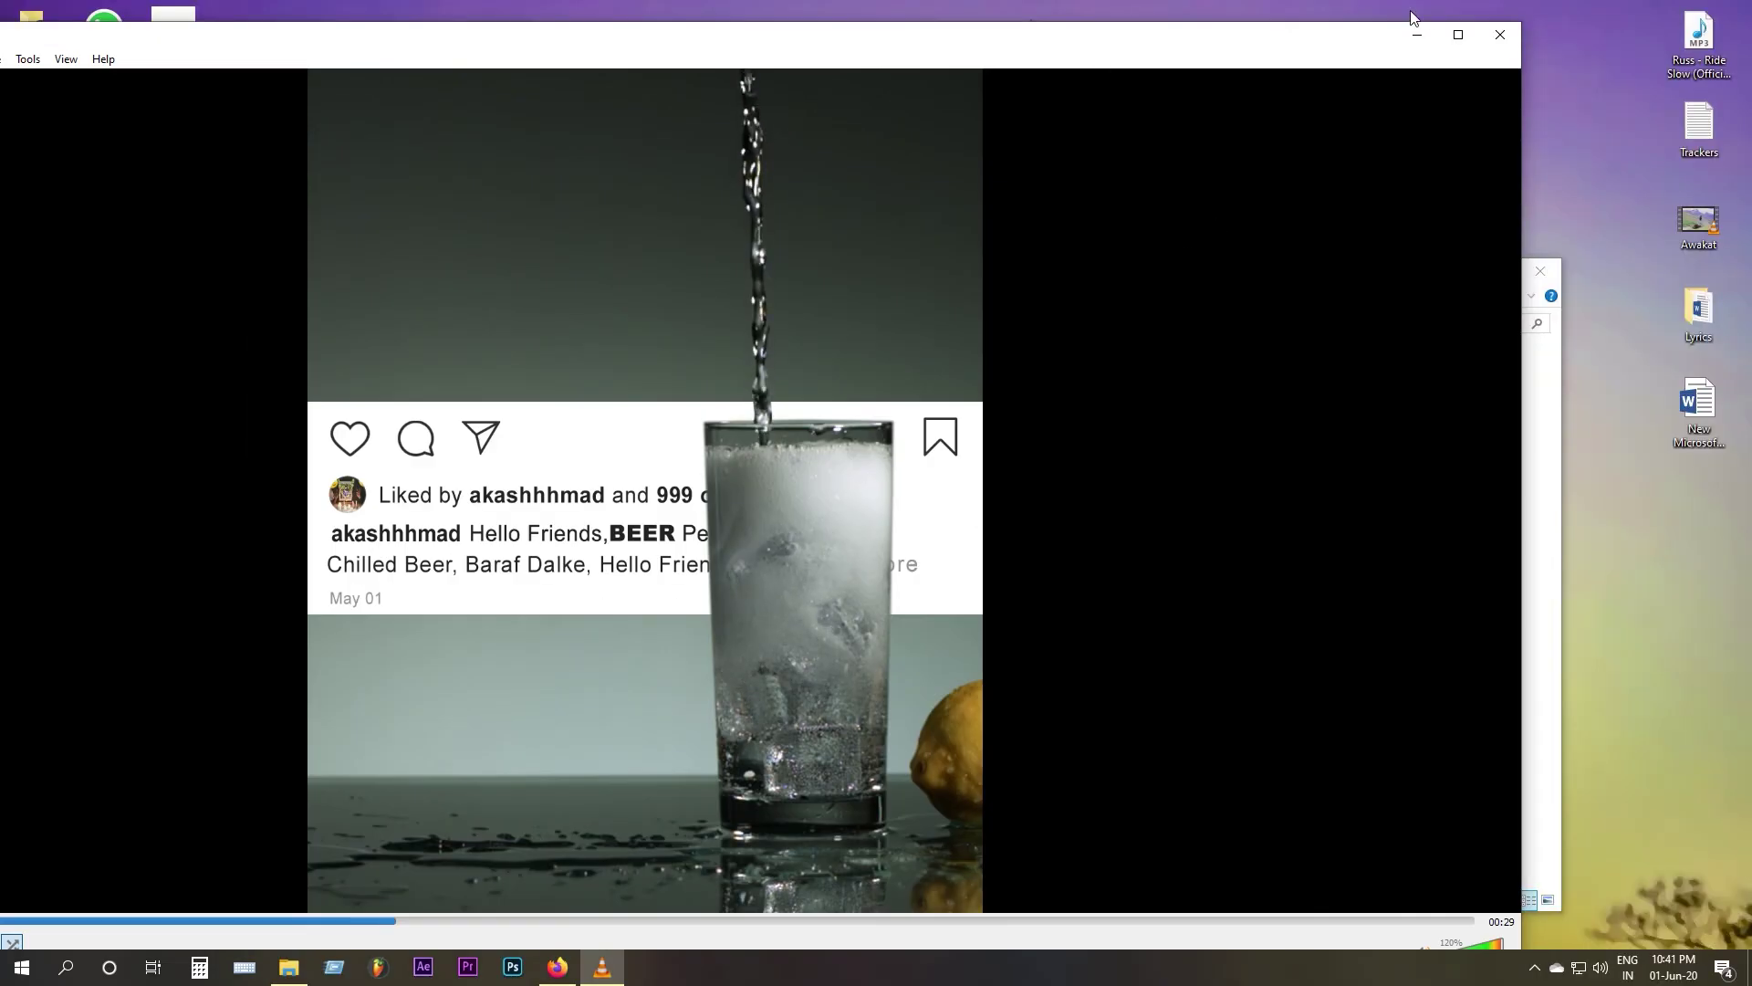
click(1508, 34)
click(1541, 271)
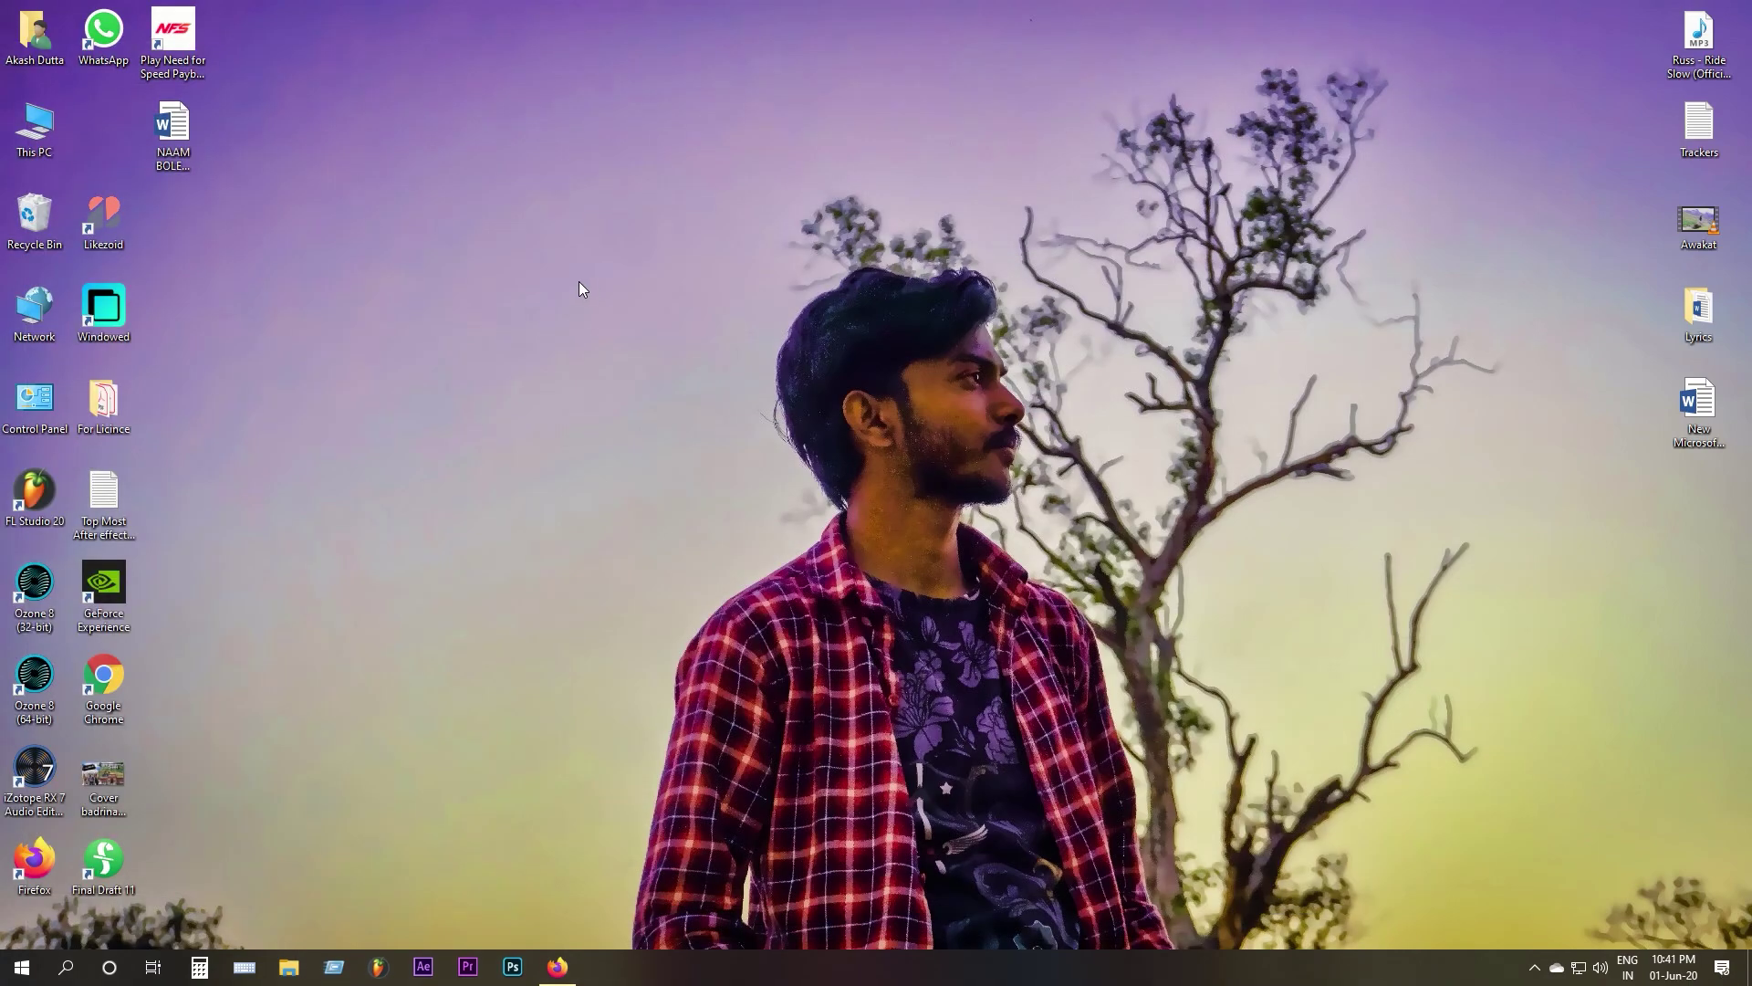